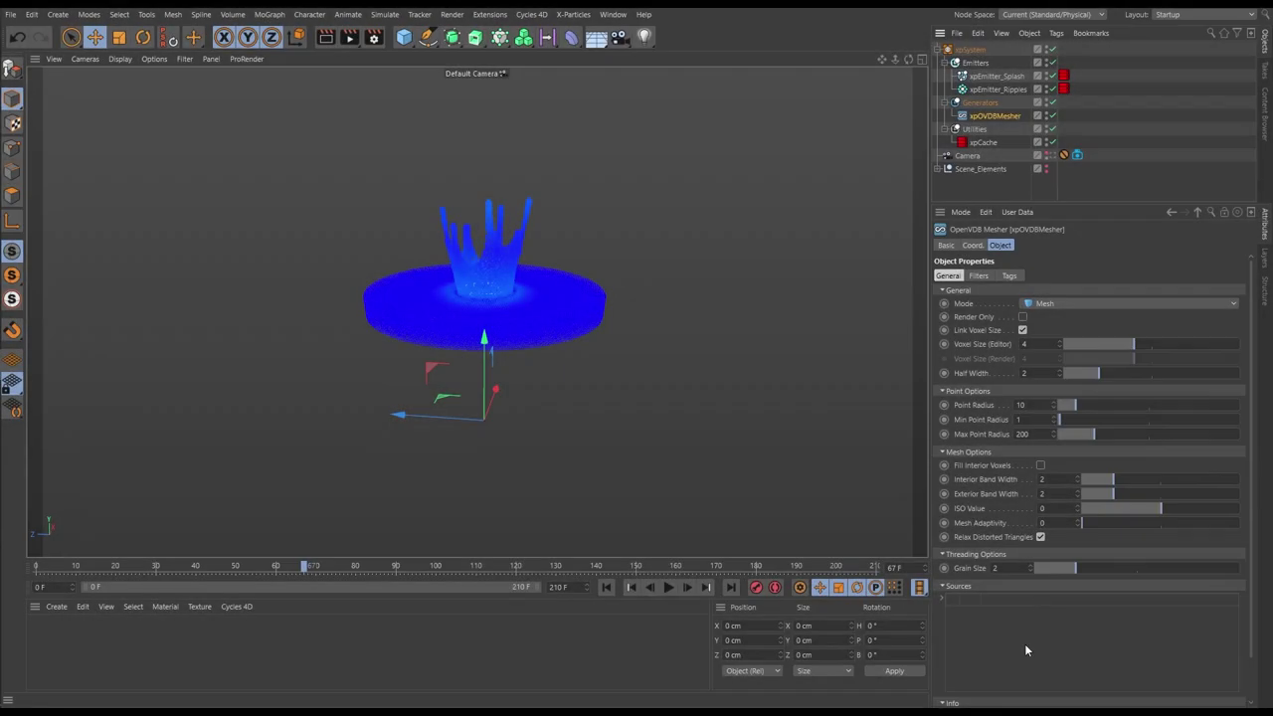
Examine the meshed splash crown and its thin tendrils up close, from more than one distance and angle.
left_click_drag(1024, 643, 1024, 634)
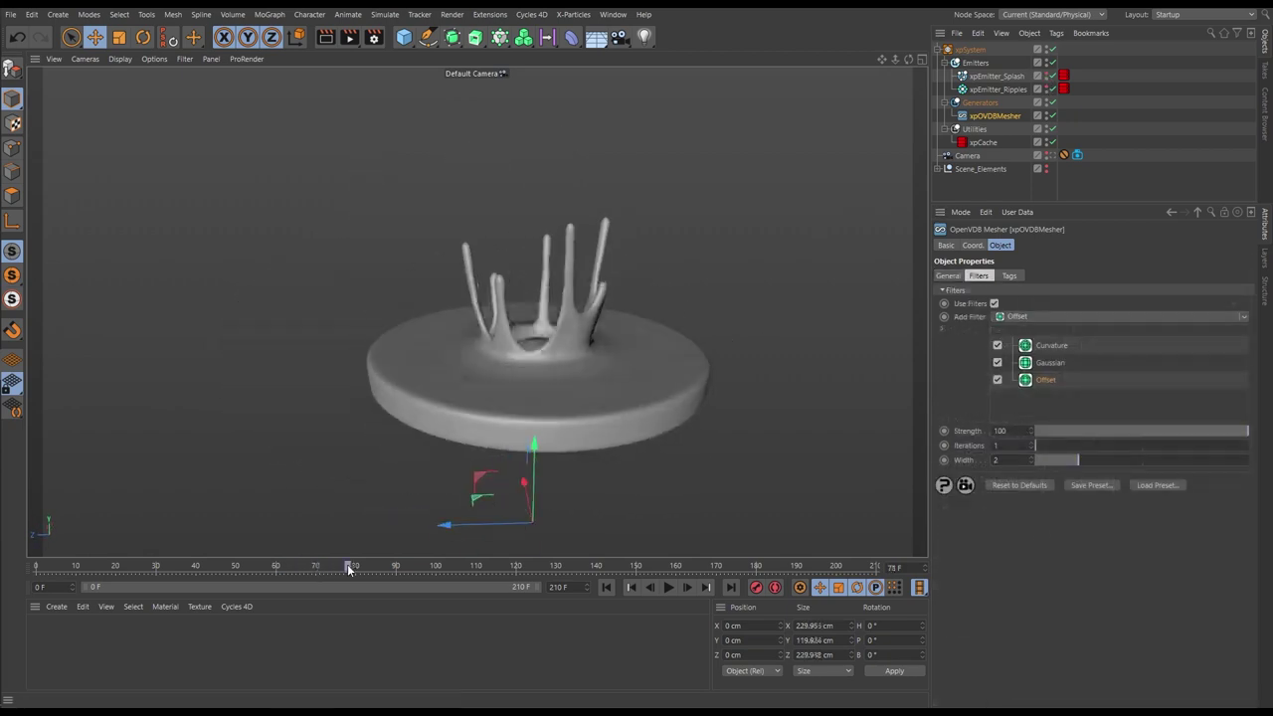
scroll(583, 369, "up", 6)
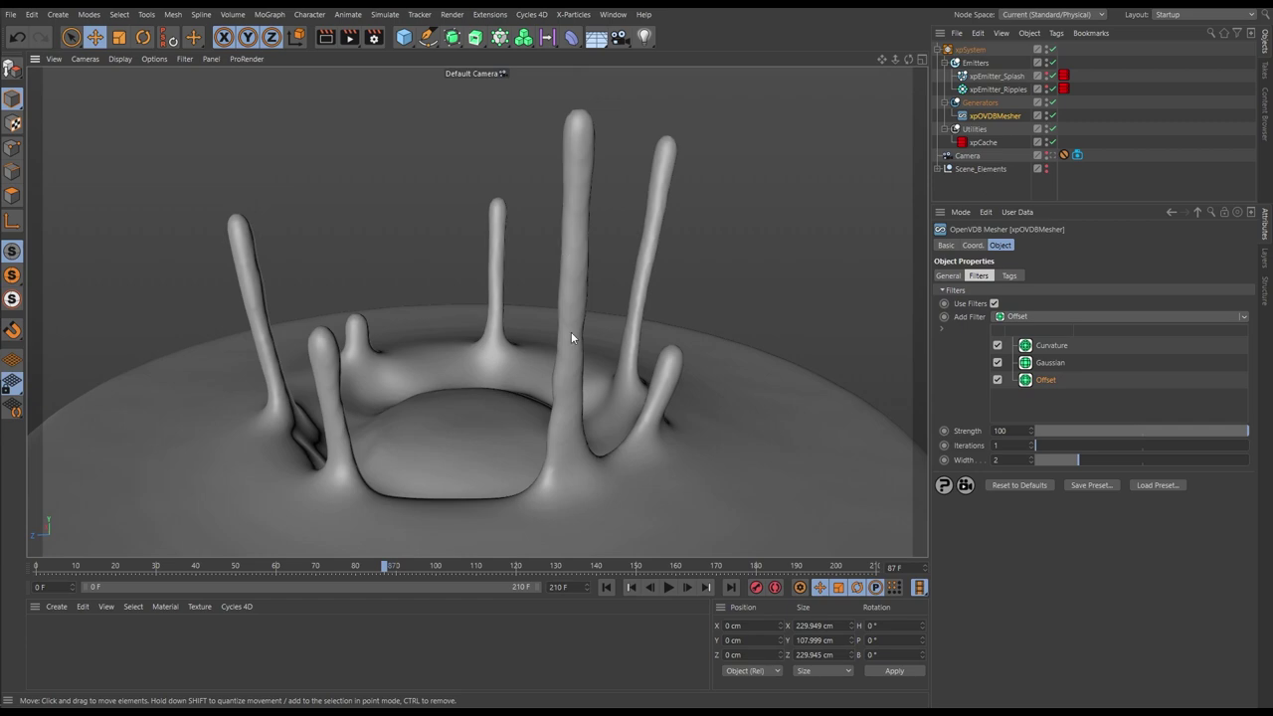
scroll(570, 338, "down", 5)
mouse_move(511, 369)
left_mouse_down("alt")
mouse_move(531, 257)
mouse_move(524, 350)
left_mouse_up("alt")
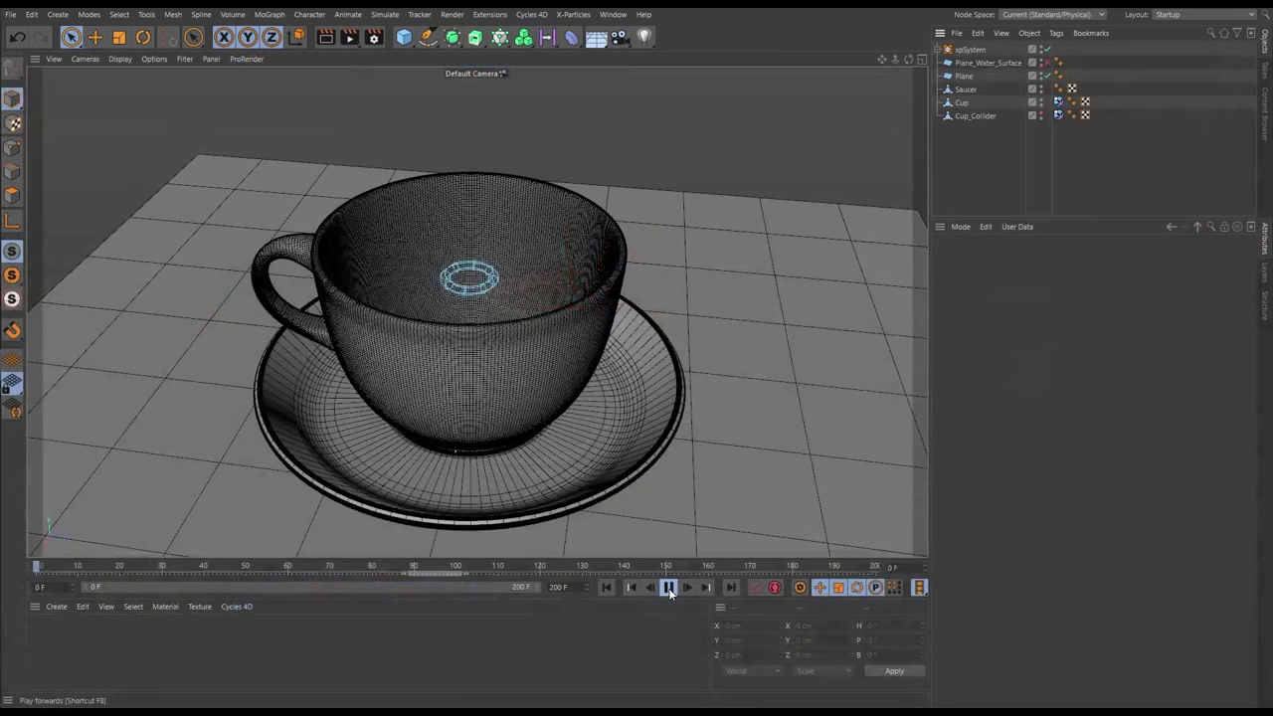
Play the cached splash simulation in the wireframe cup and stop it at frame 98.
left_click(668, 588)
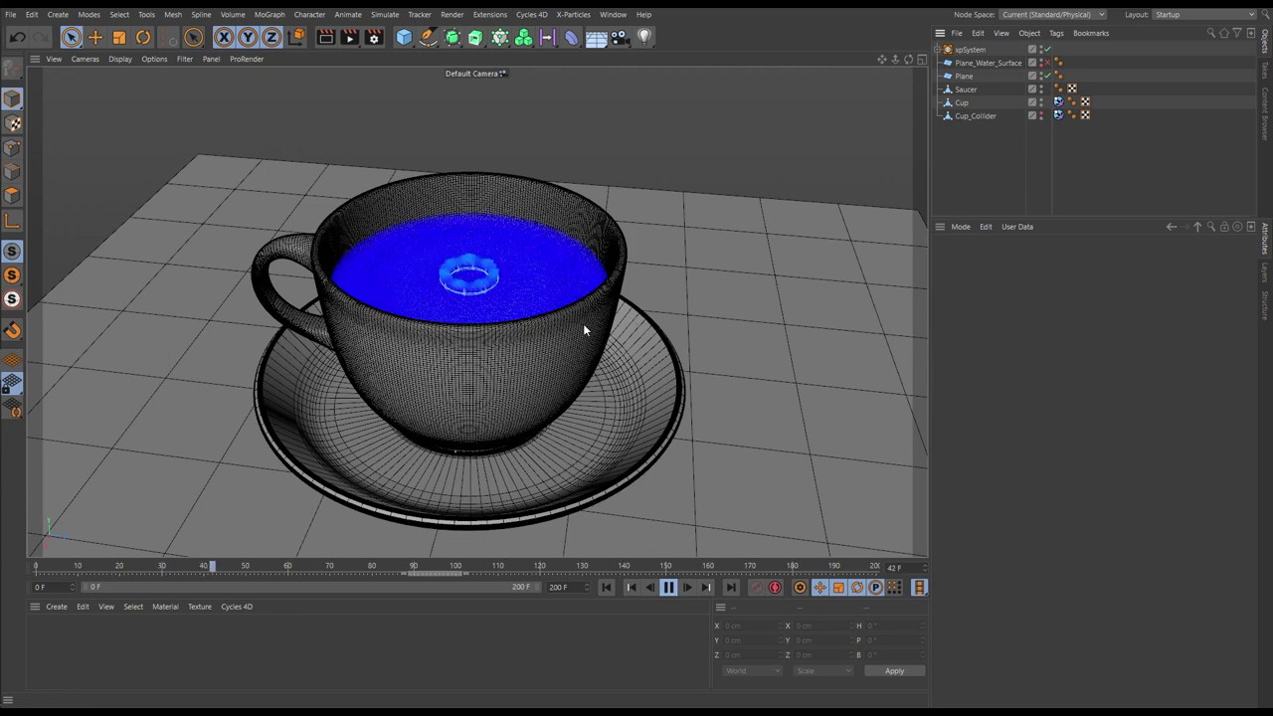
left_click_drag(493, 289, 531, 307, "alt")
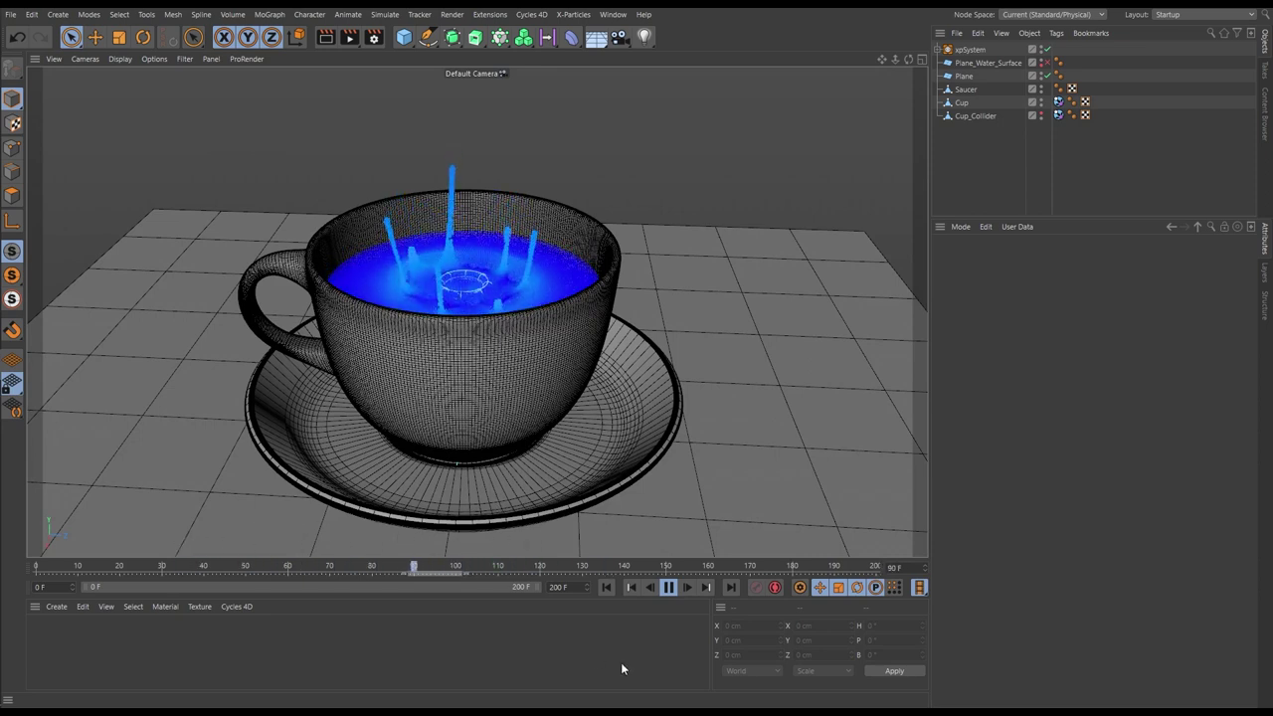
left_click(668, 587)
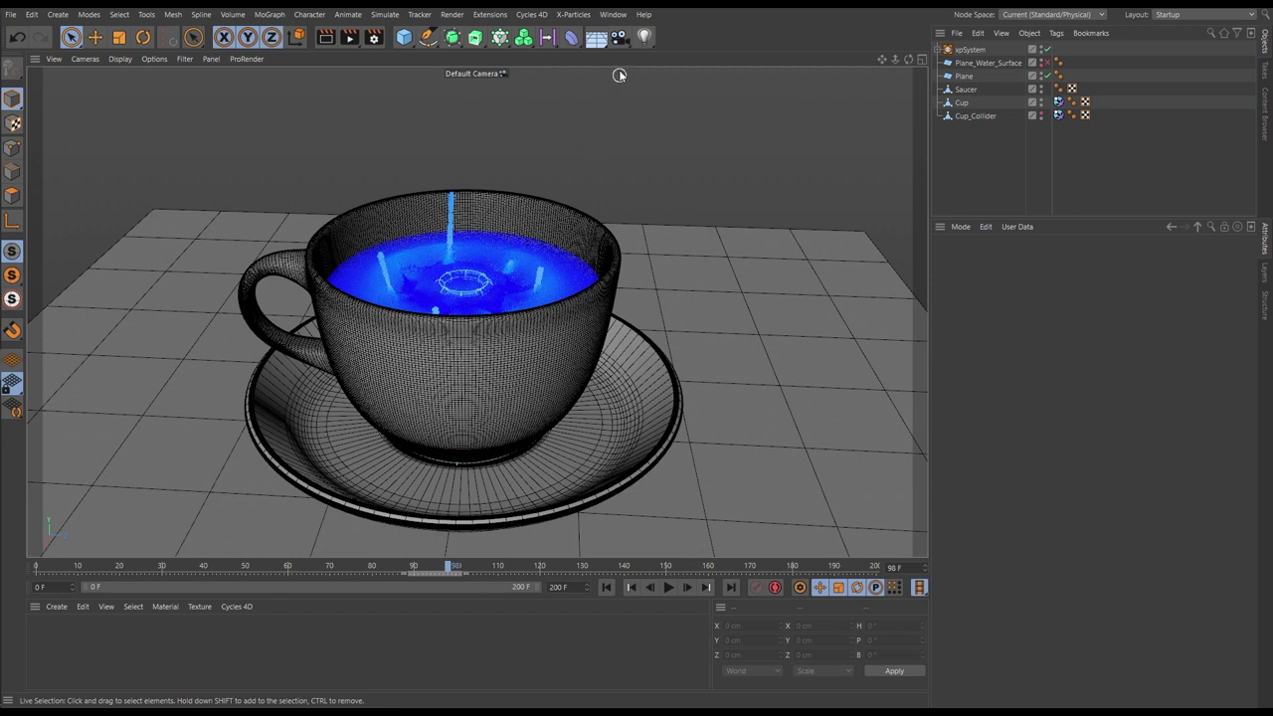
View the tea-set scene in the Splash_Cup_Scene_06.c4d project, then return to the cup simulation project.
left_click(612, 13)
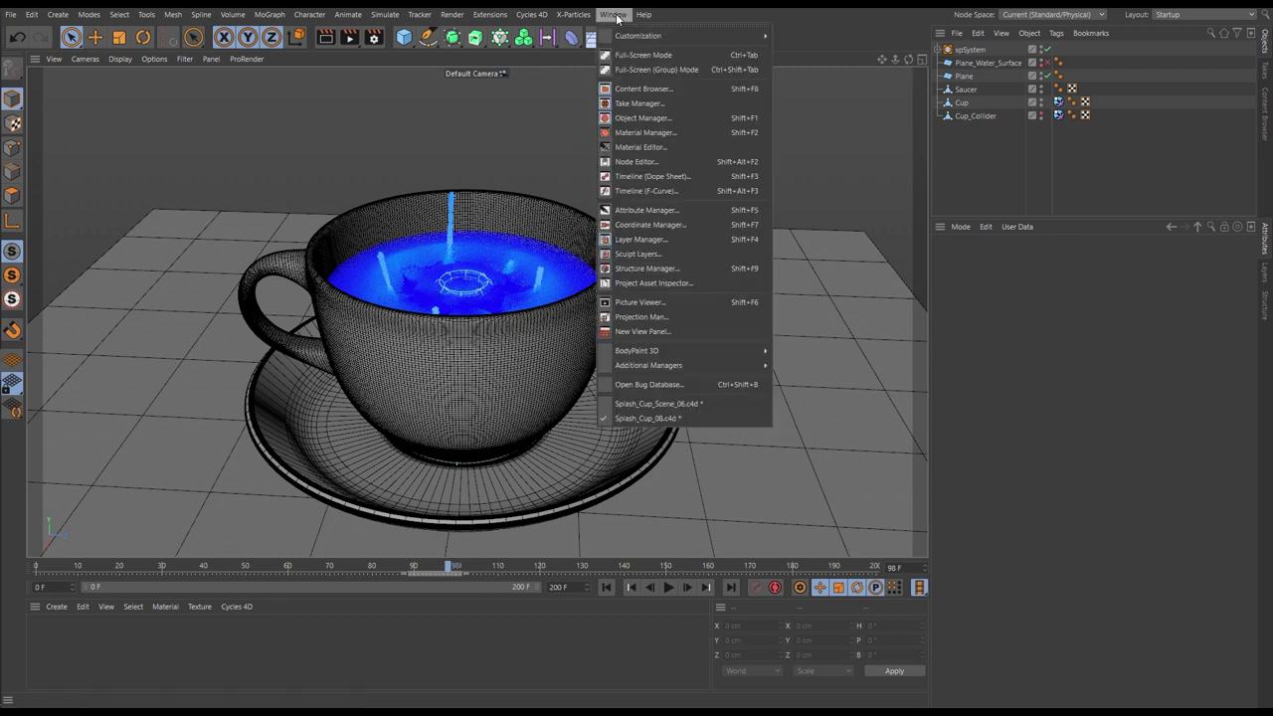
left_click(637, 404)
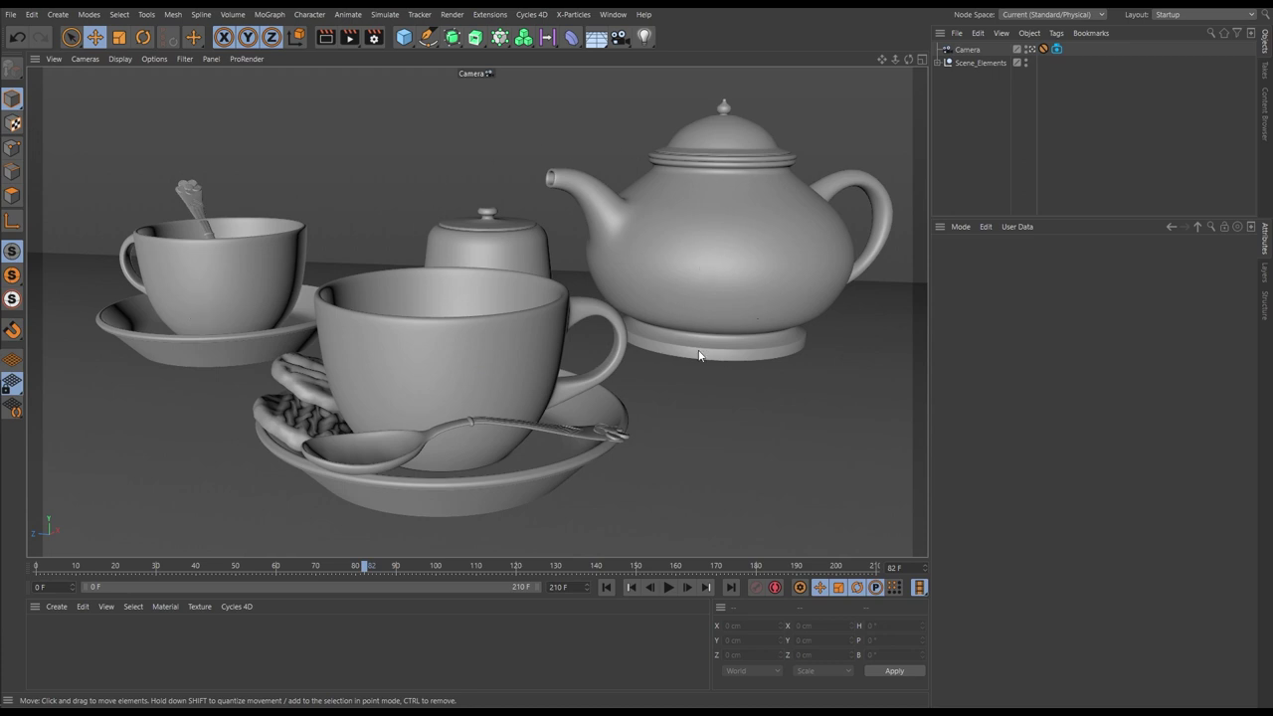
left_click(613, 14)
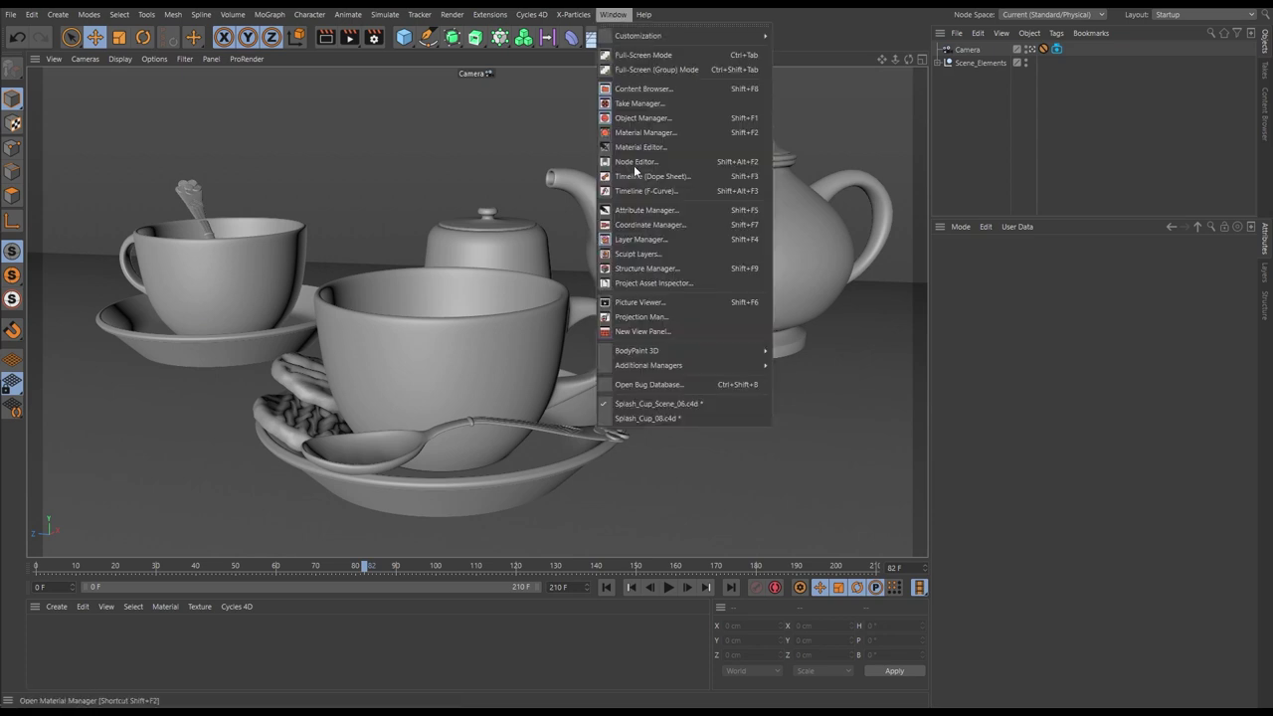
left_click(648, 417)
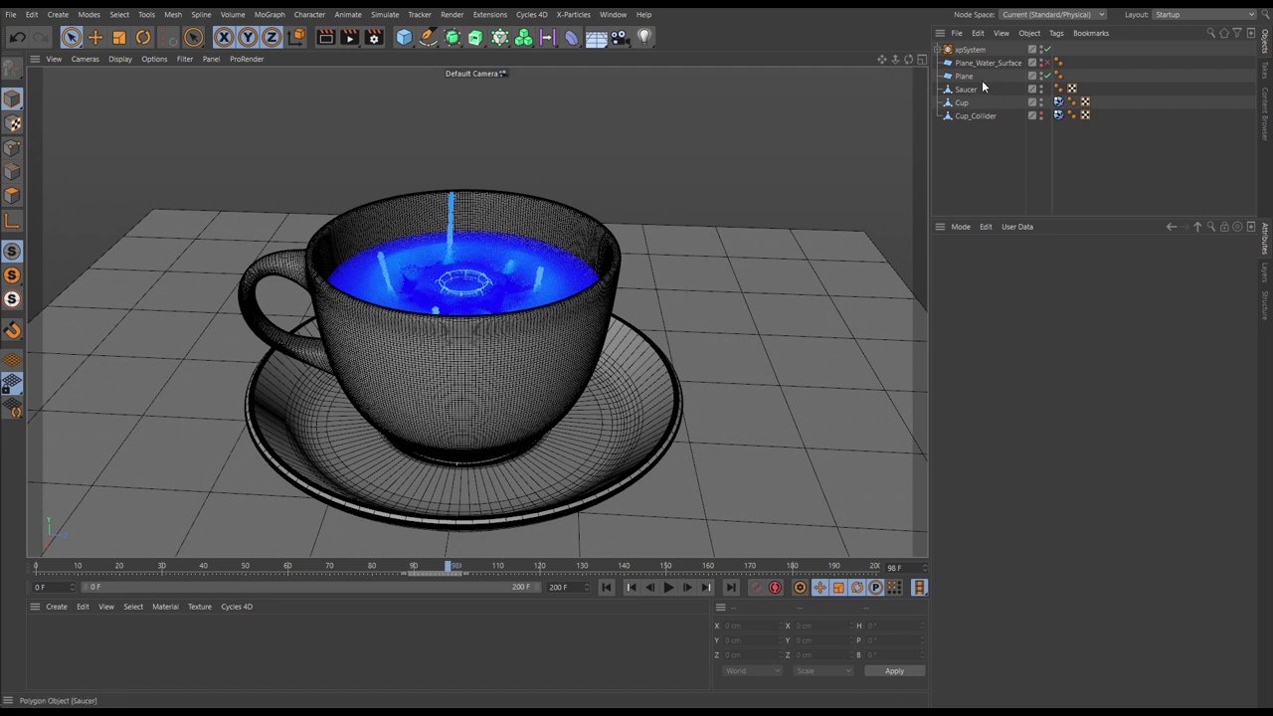
Copy the xpSystem object from the cup simulation project into Splash_Cup_Scene_06.c4d.
left_click(980, 49)
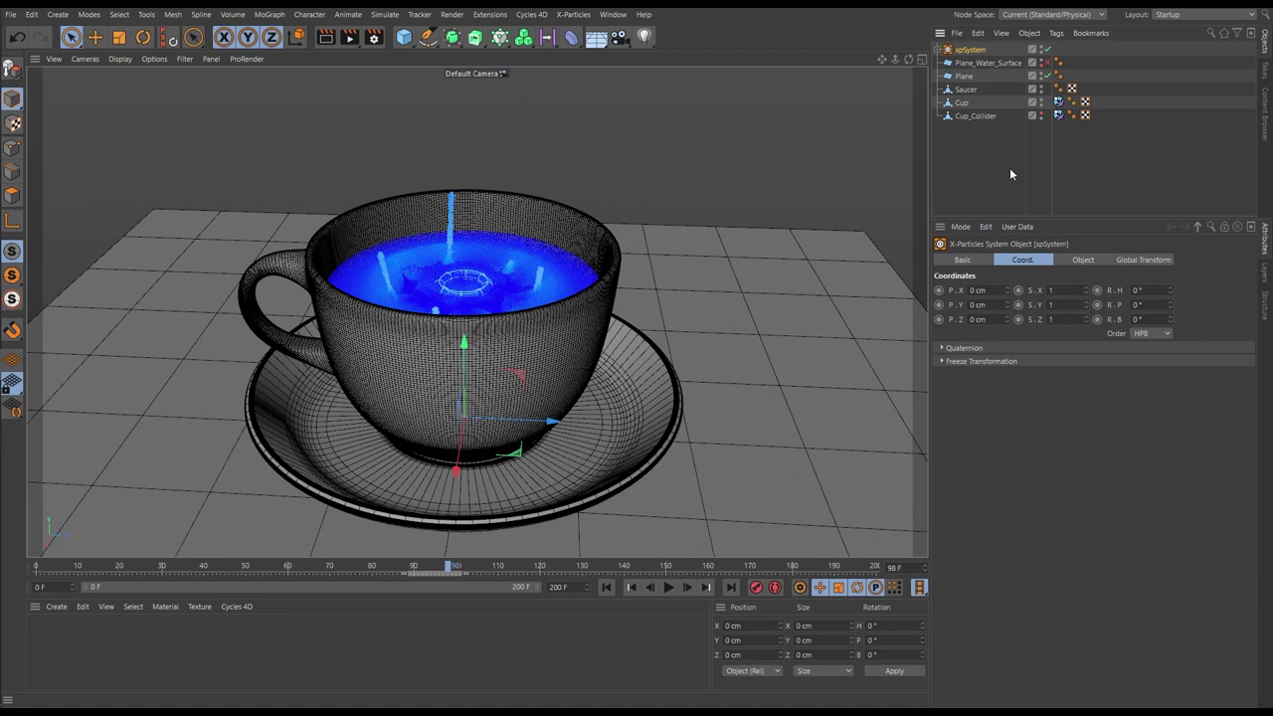
left_click(613, 14)
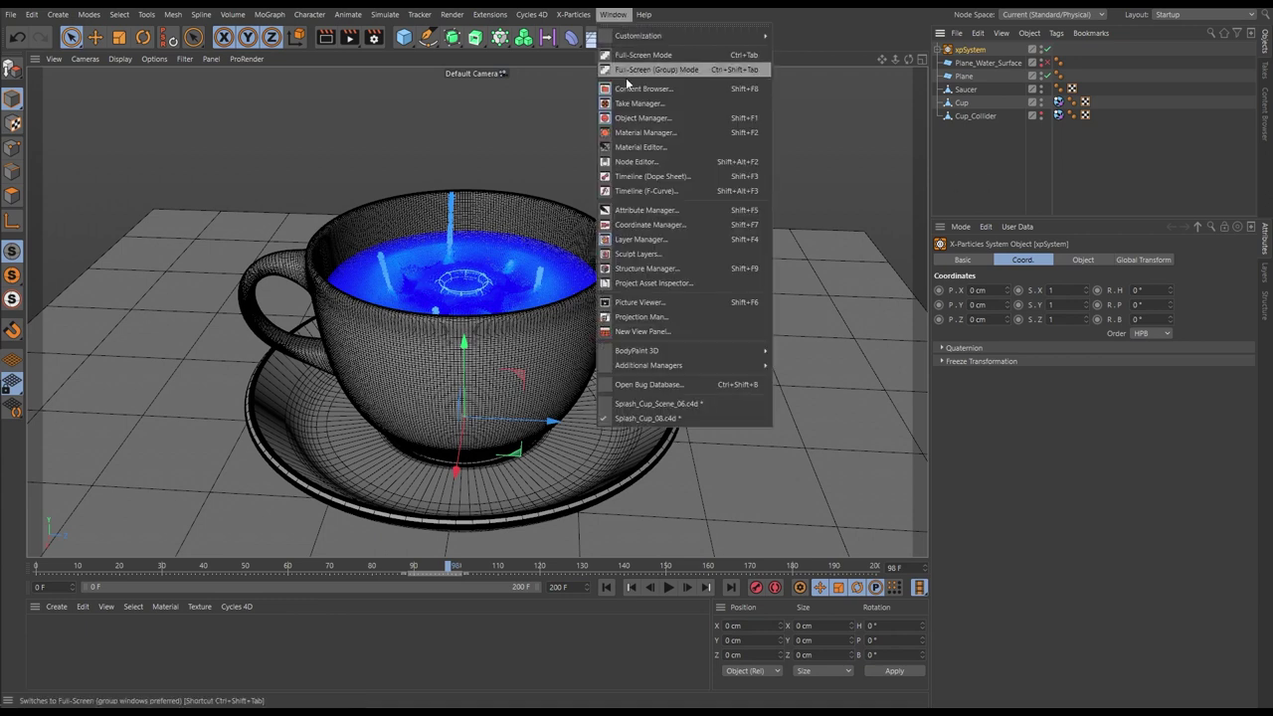
left_click(651, 403)
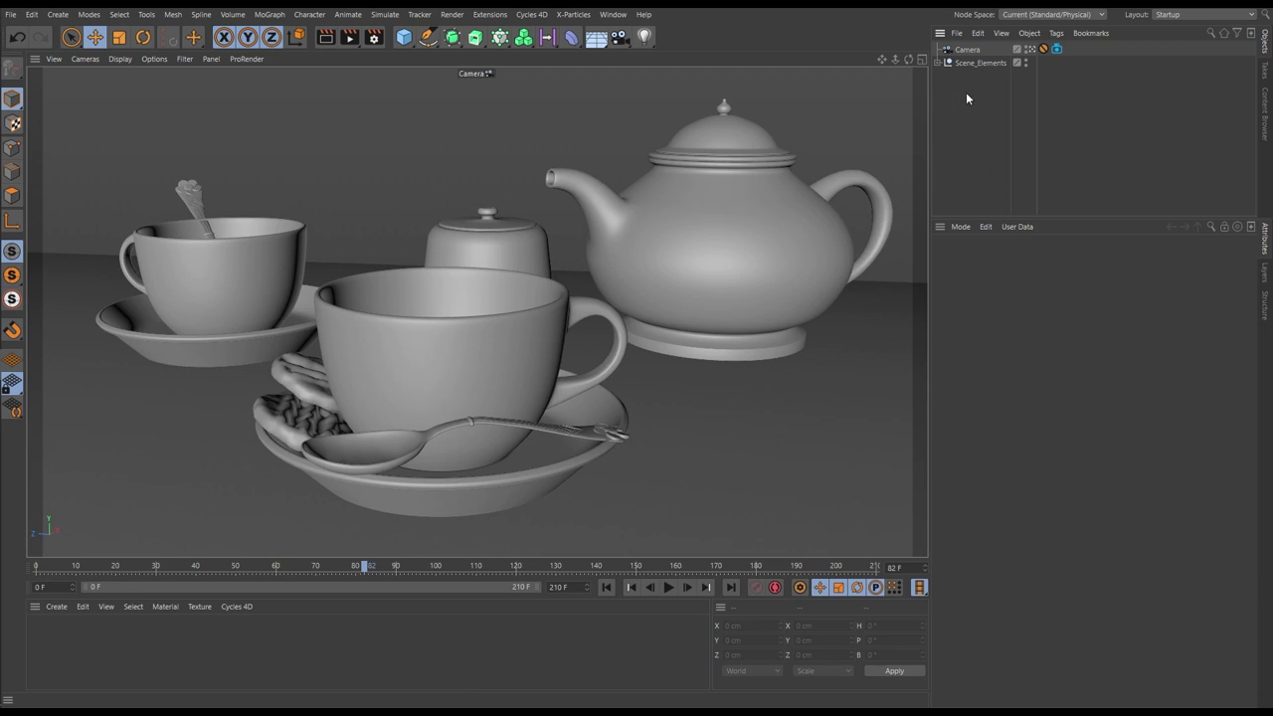
key("ctrl+v")
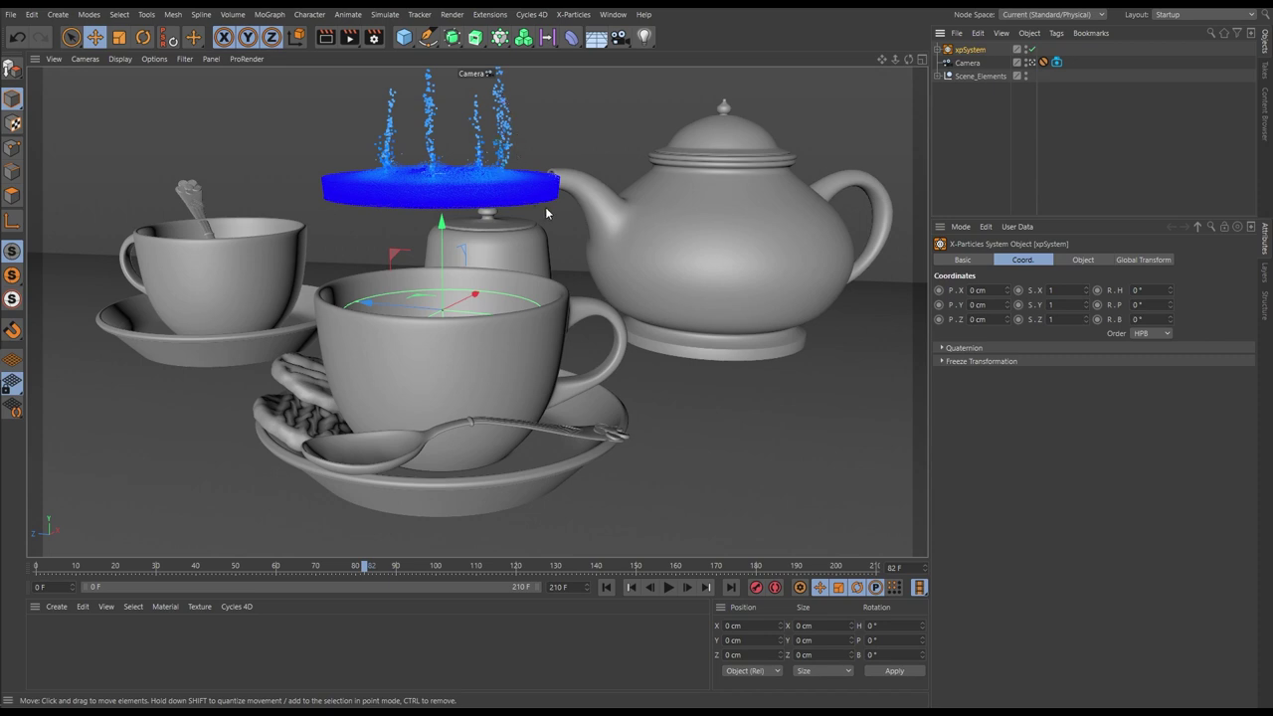
Test the pasted xpSystem's playback from frame 0 and check its emitter cache tags, then delete the xpSystem.
left_click(606, 589)
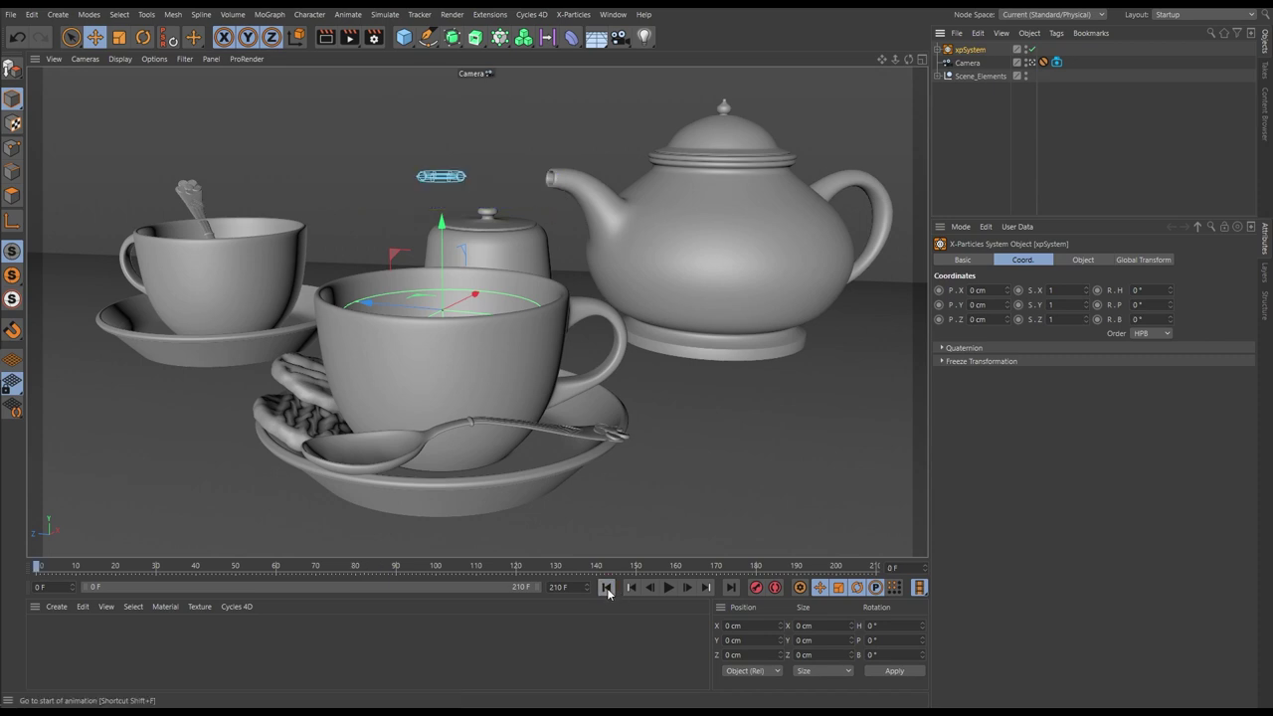
left_click(669, 587)
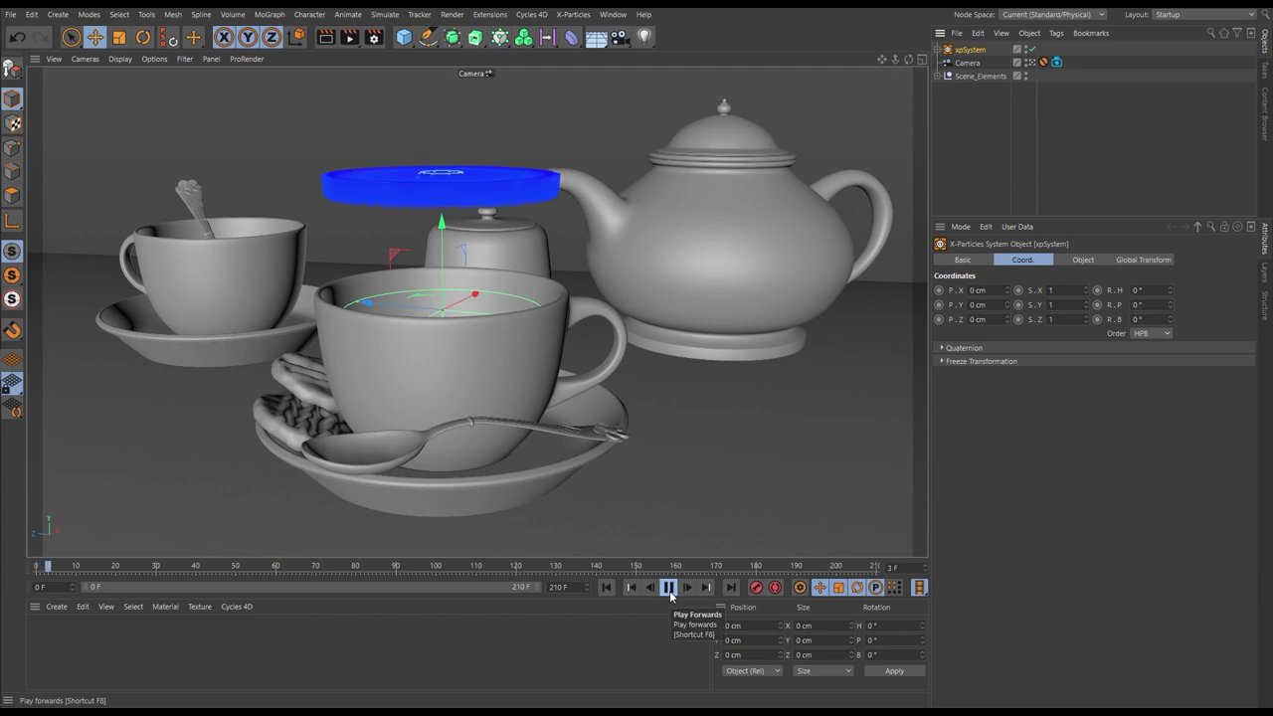
left_click(938, 50)
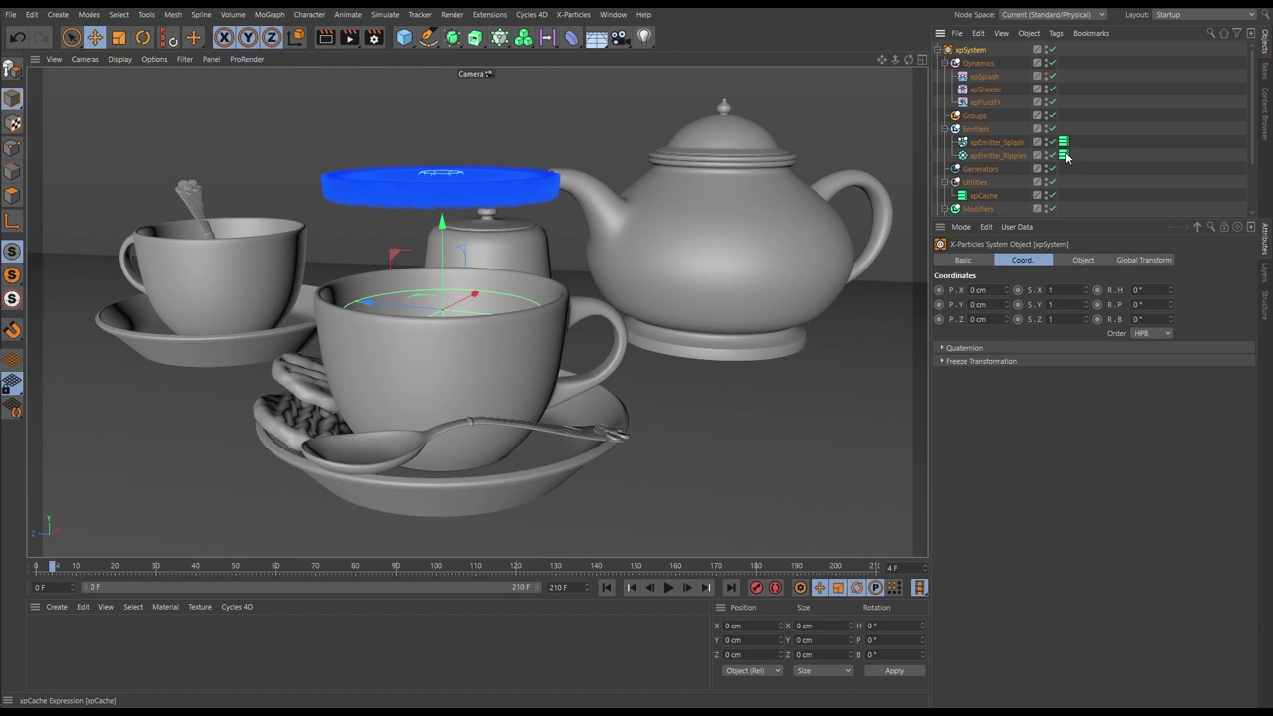
left_click(938, 50)
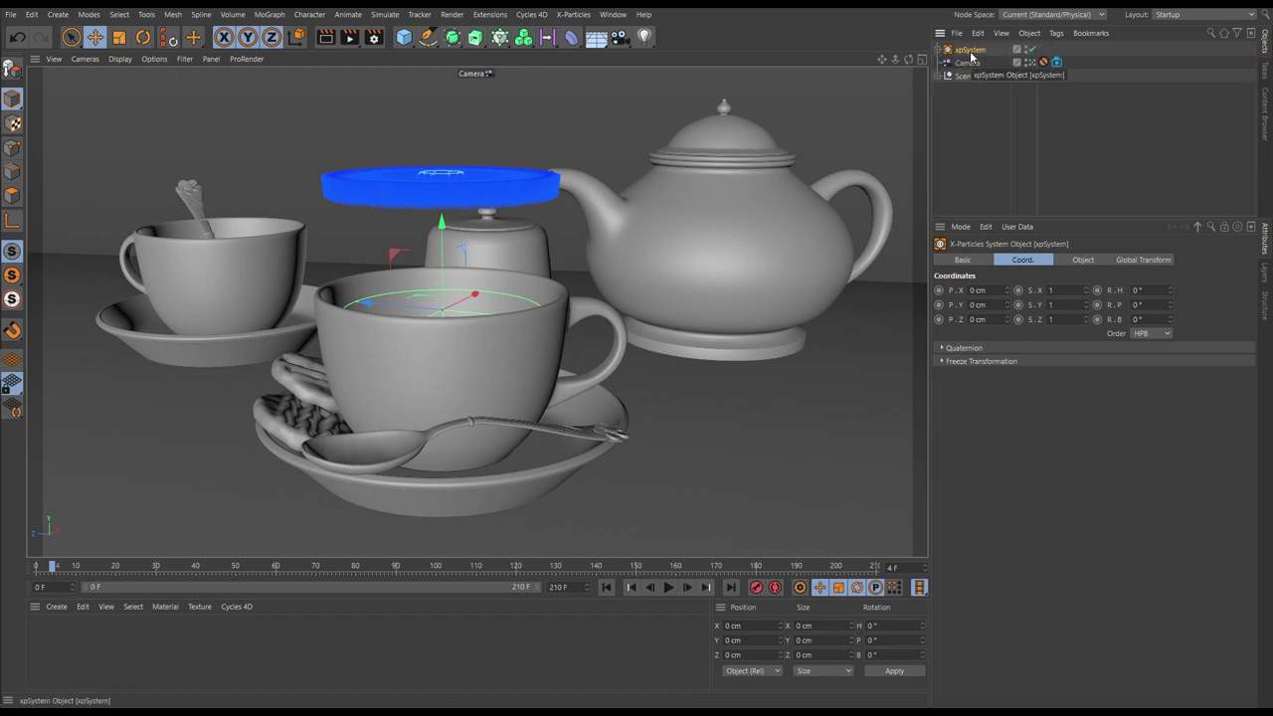
key("Delete")
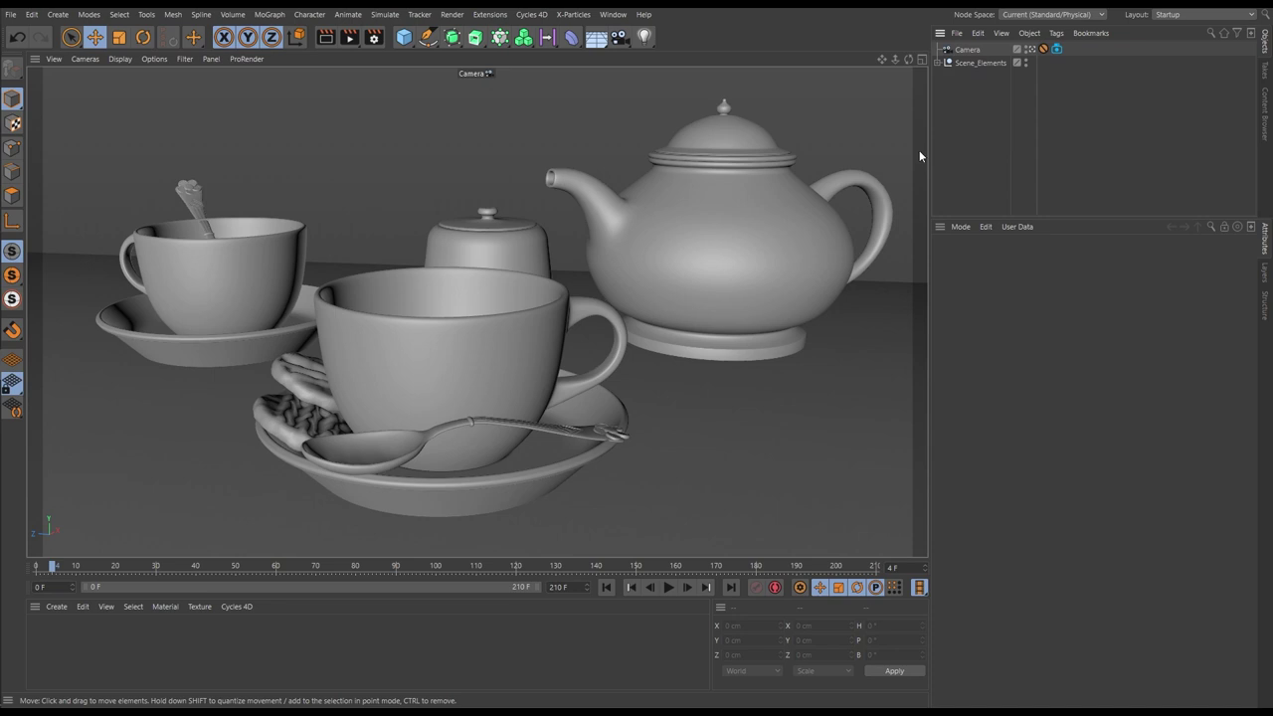
In the cup simulation project, enable Copy Tag Data on the cache tags of both xpEmitter_Splash and xpEmitter_Ripples.
left_click(612, 14)
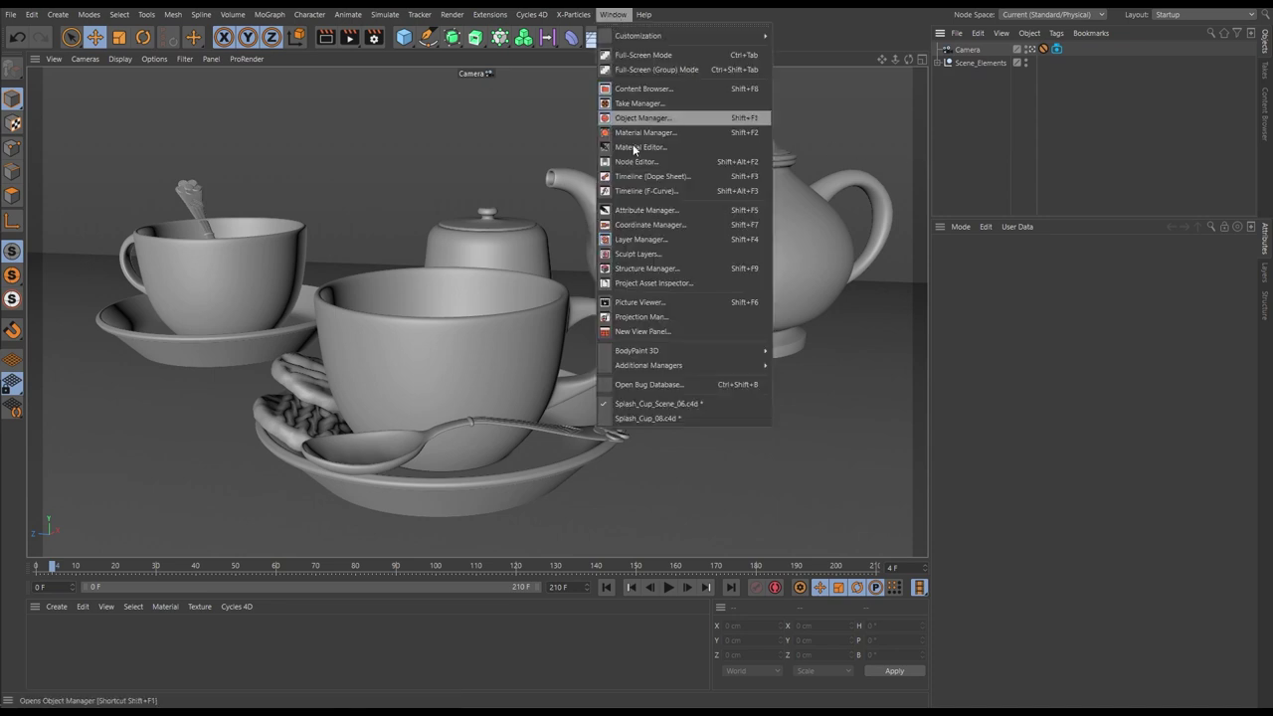
left_click(644, 419)
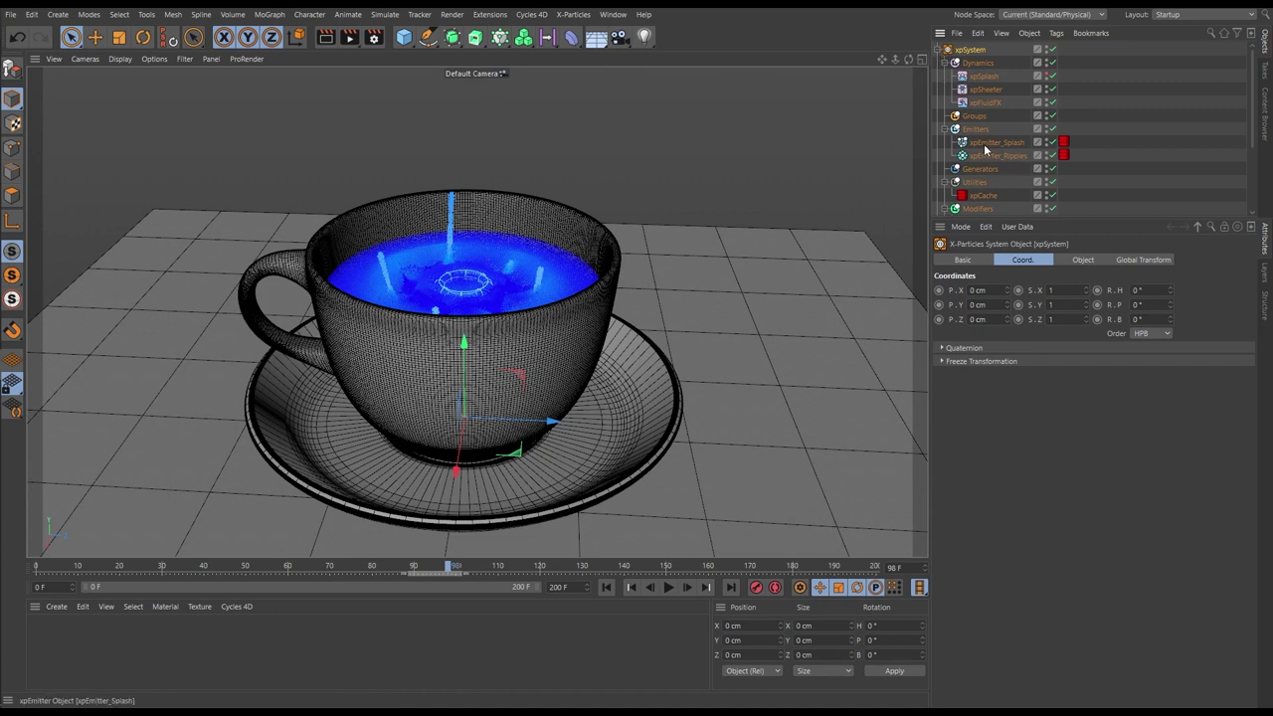
left_click(1063, 145)
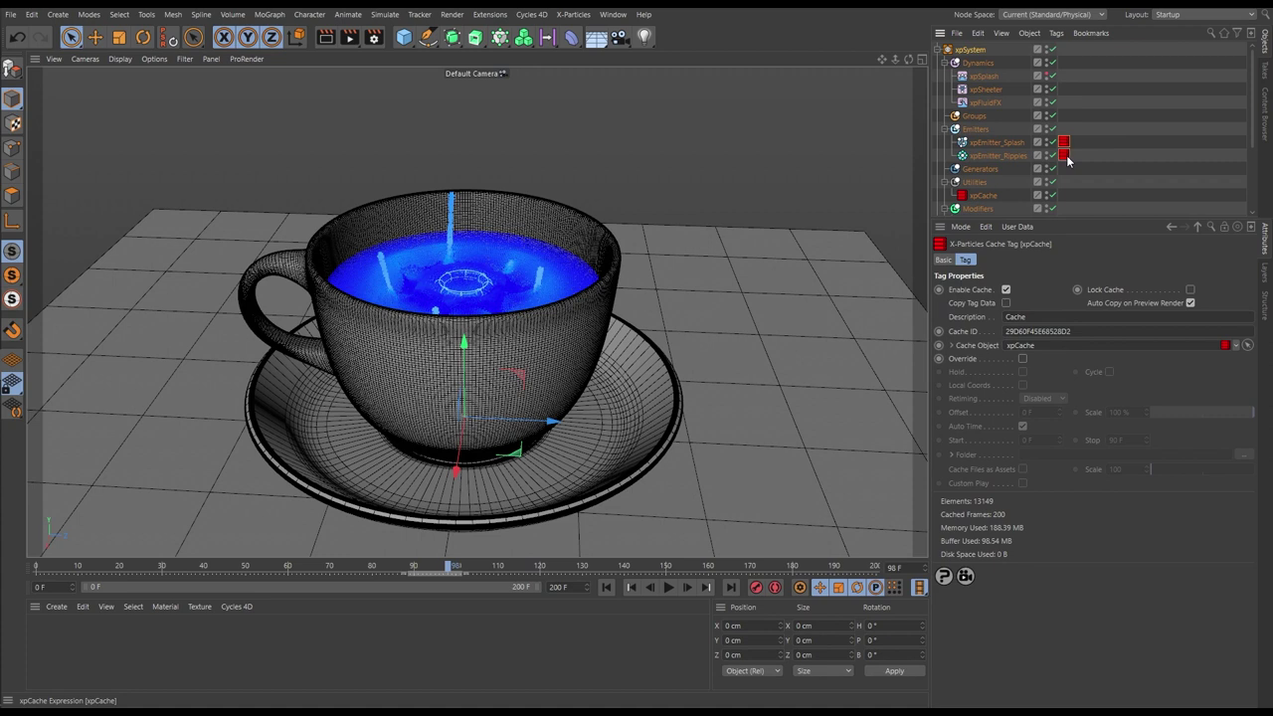
left_click(1064, 157, "shift")
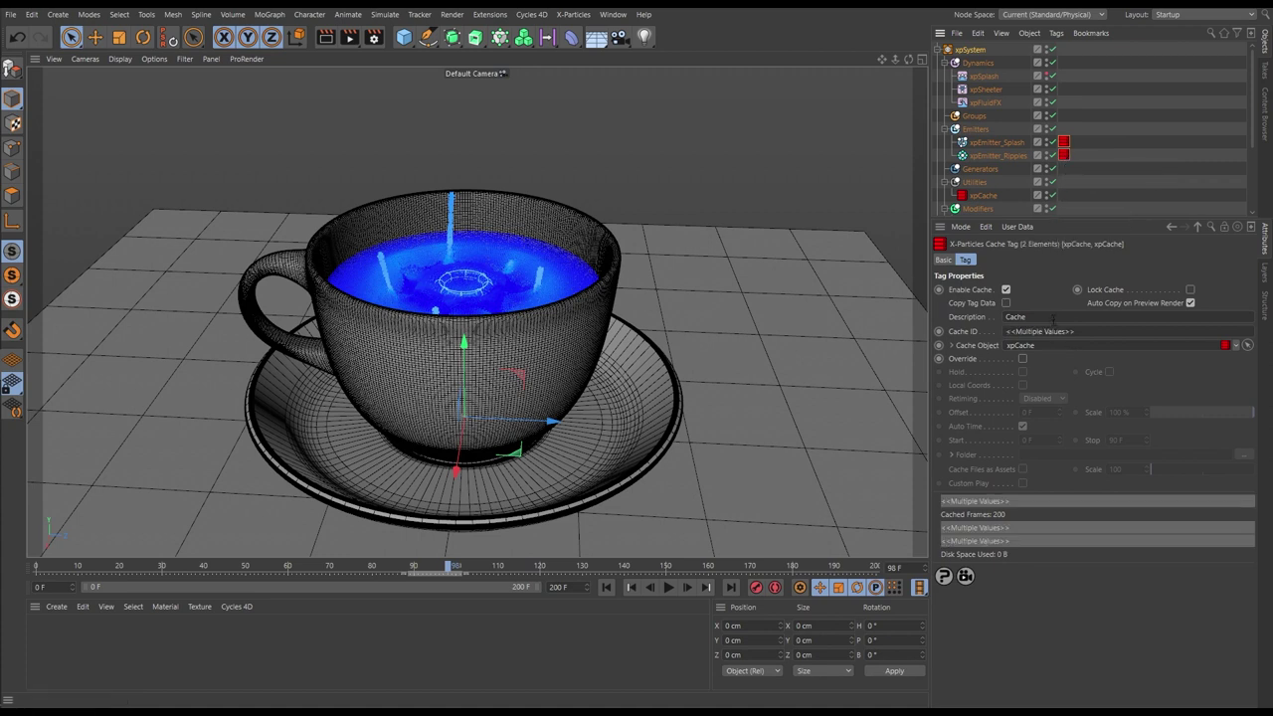
left_click(1006, 303)
Copy the xpSystem with its cached tag data into the Splash_Cup_Scene_06.c4d project.
left_click(937, 49)
left_click(970, 52)
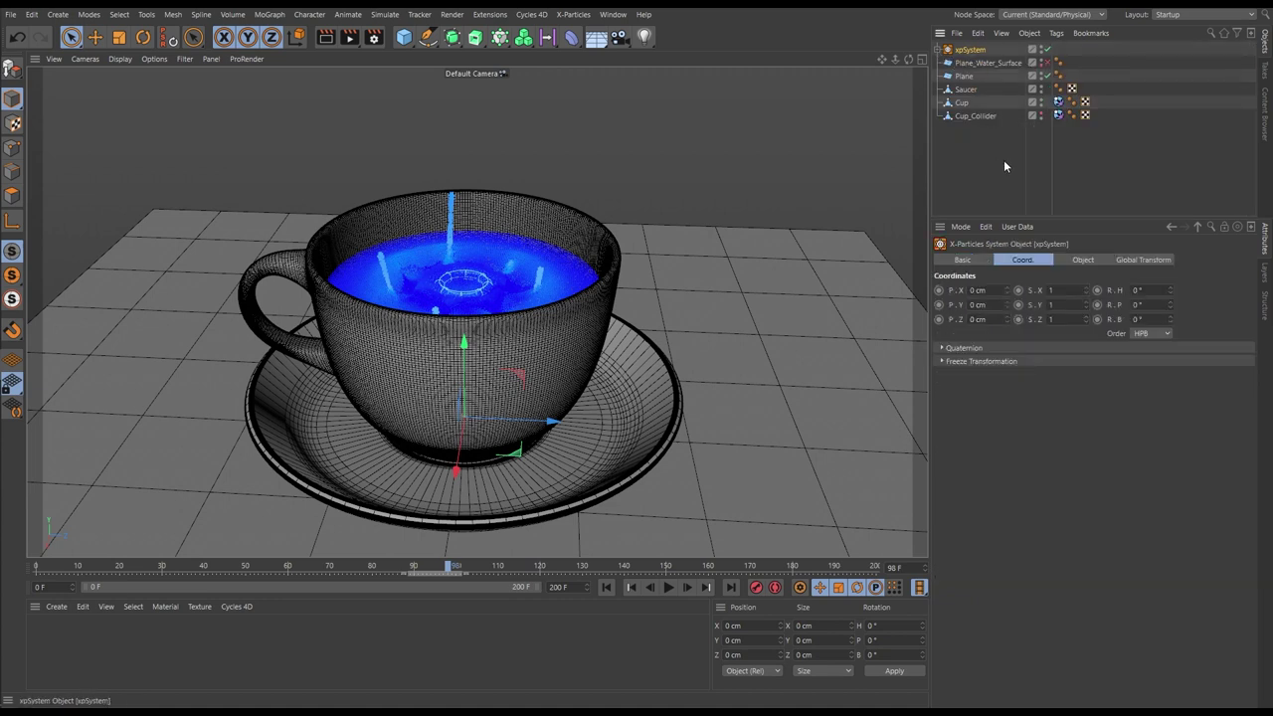
left_click(612, 14)
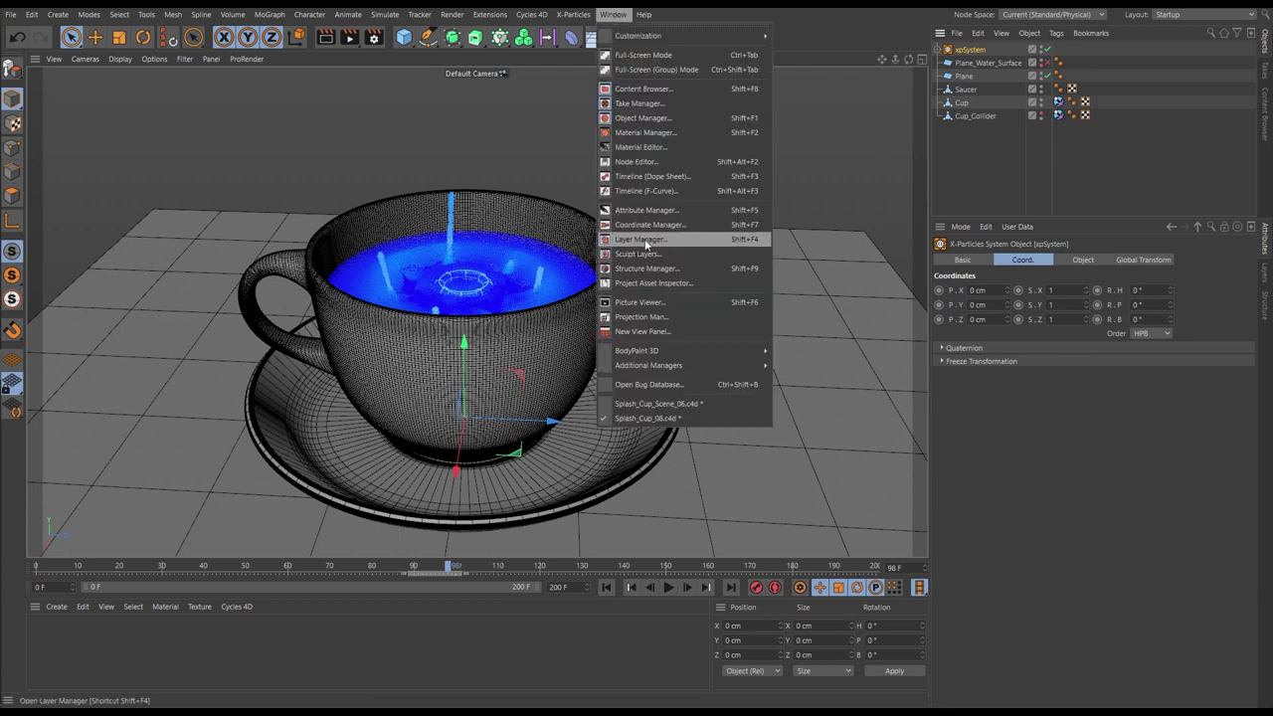
left_click(653, 402)
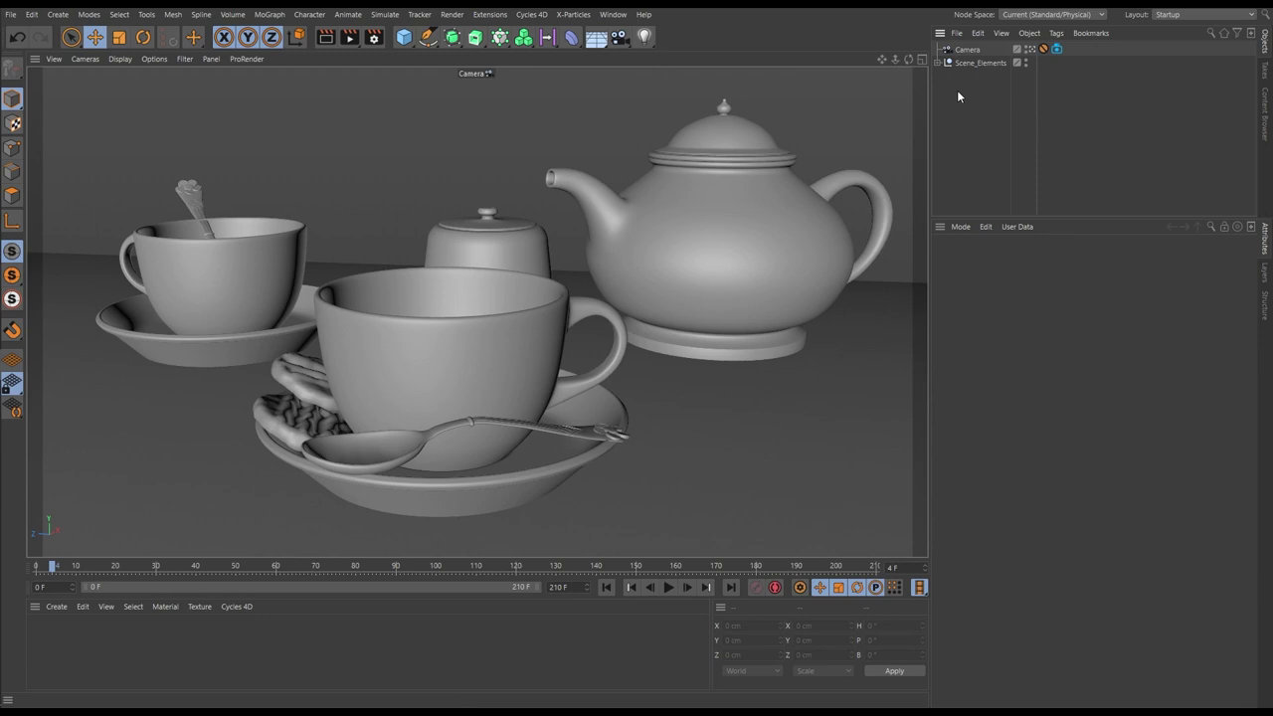
key("ctrl+v")
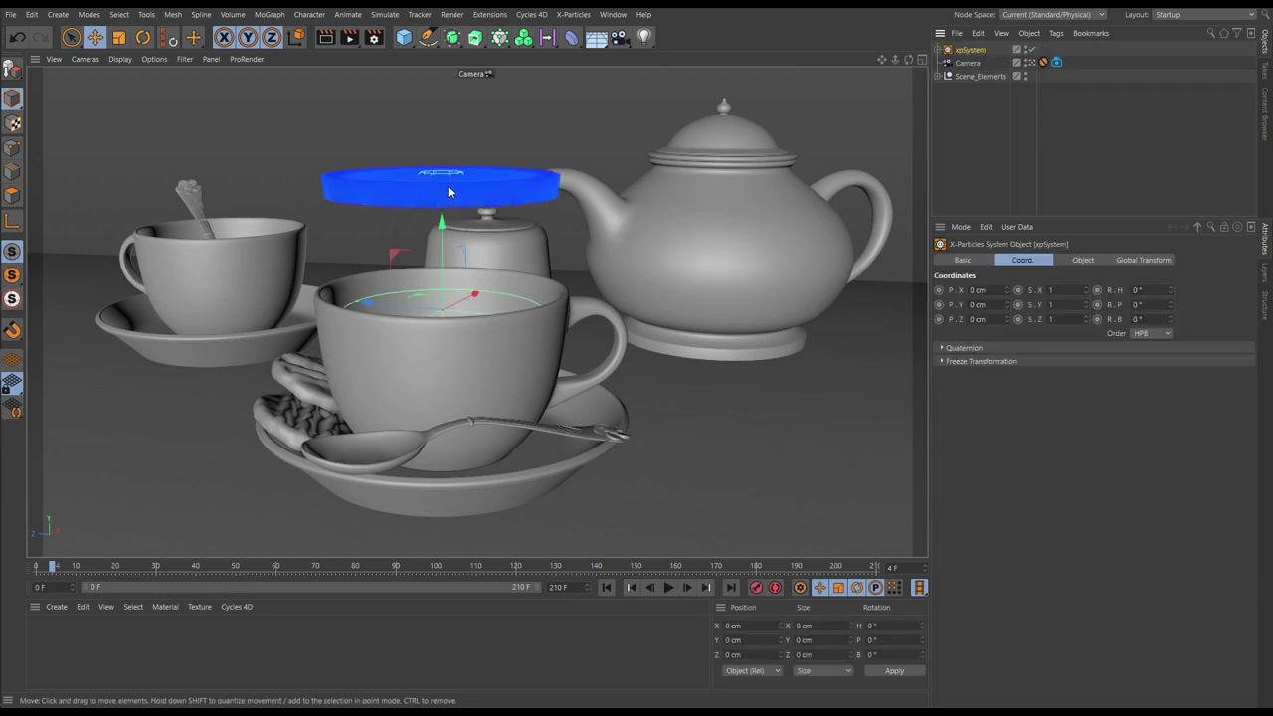
Check the pasted system's emitter cache tags and play the cached splash, stopping at frame 67.
left_click(938, 49)
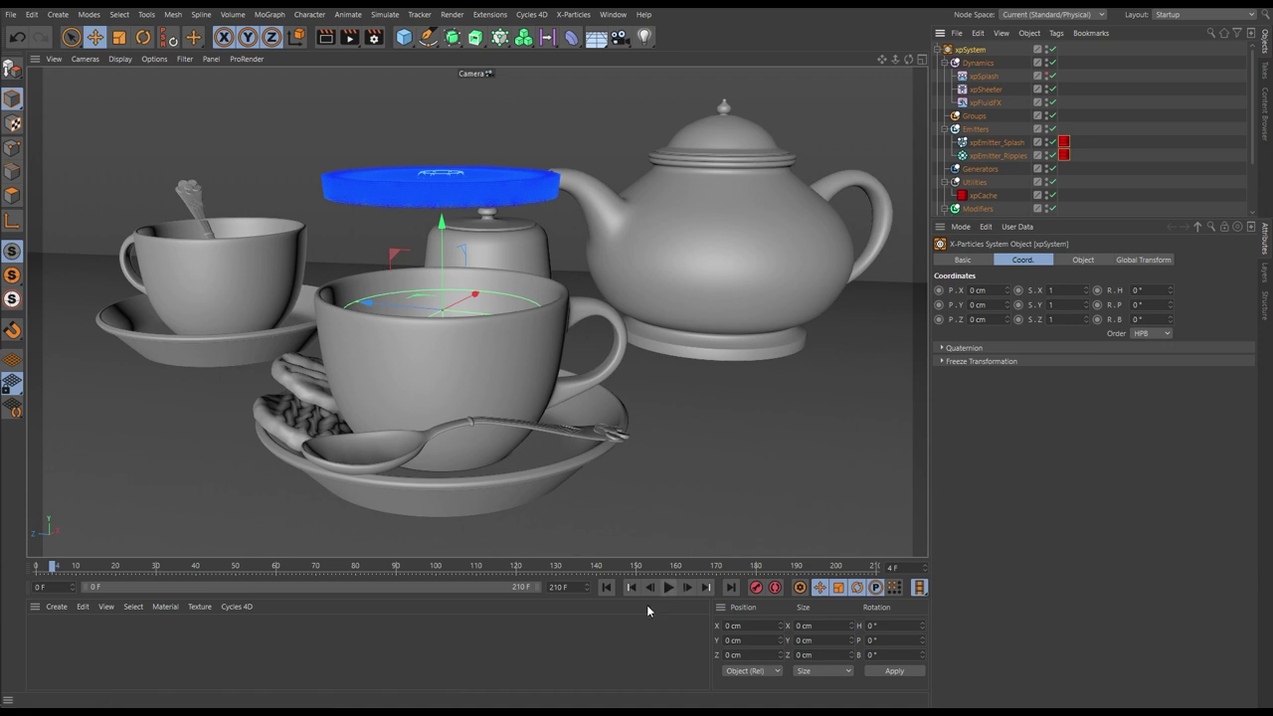
left_click(669, 587)
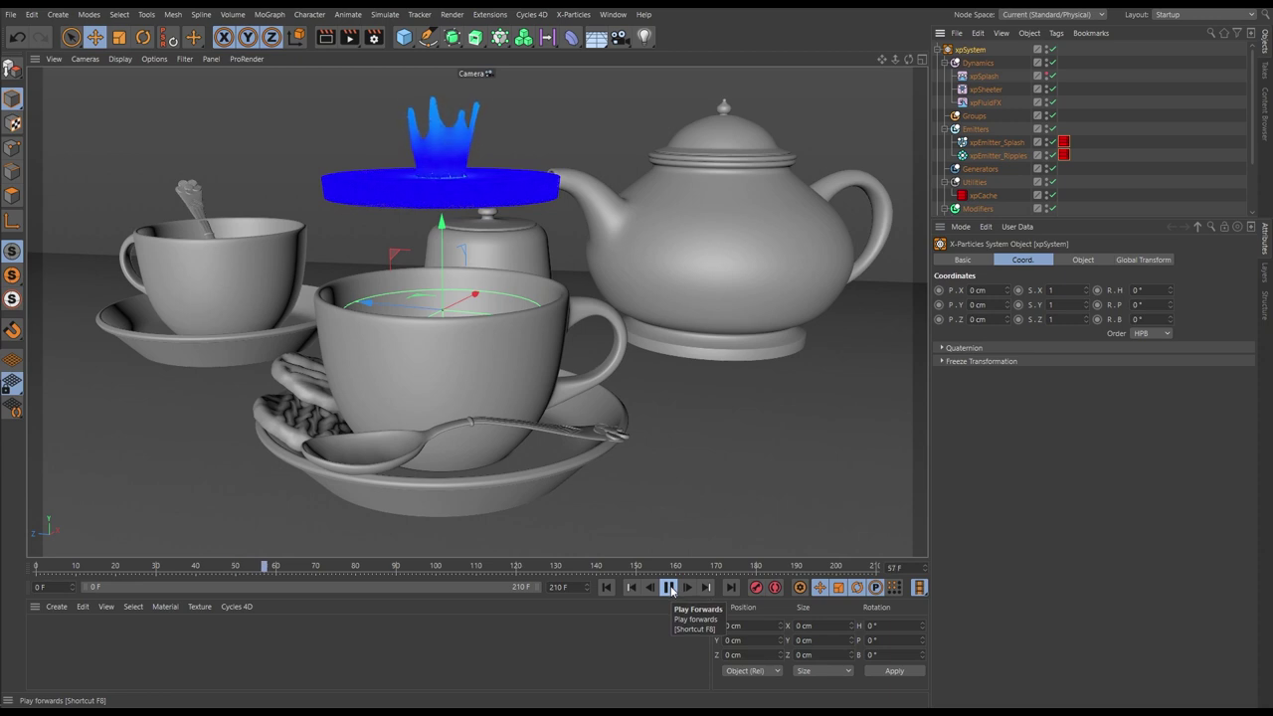
left_click(669, 587)
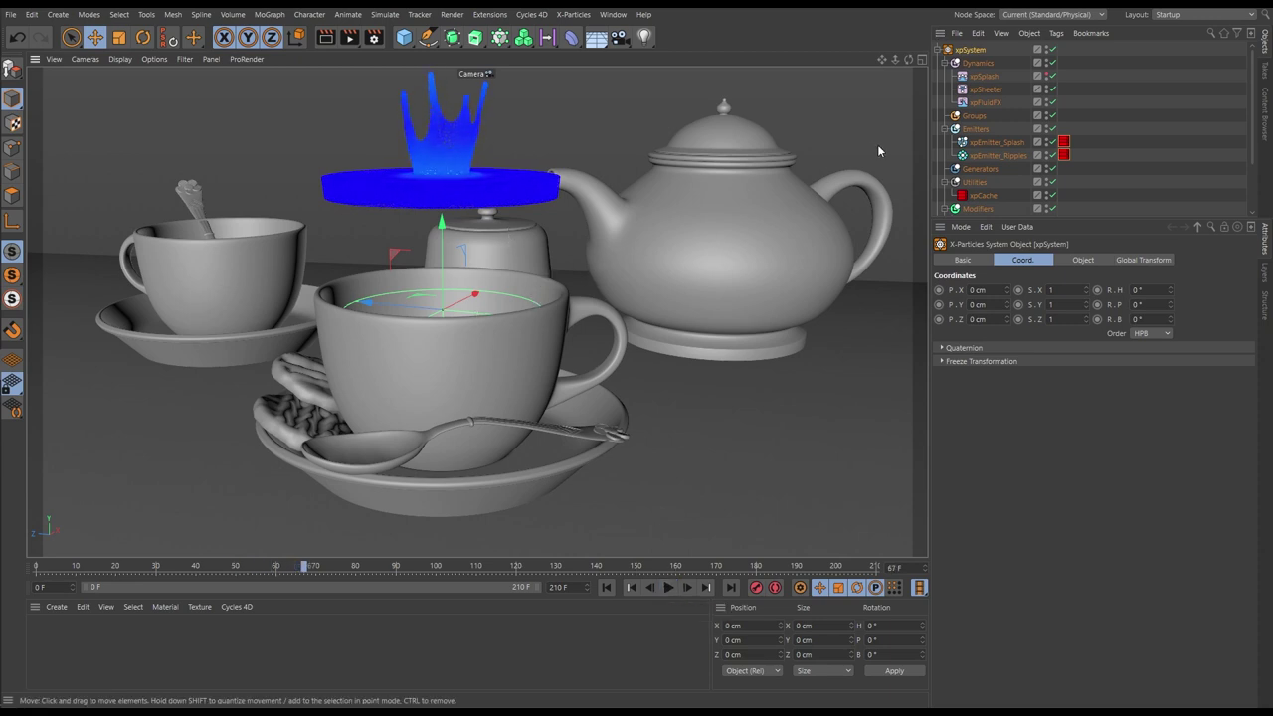
left_click(941, 50)
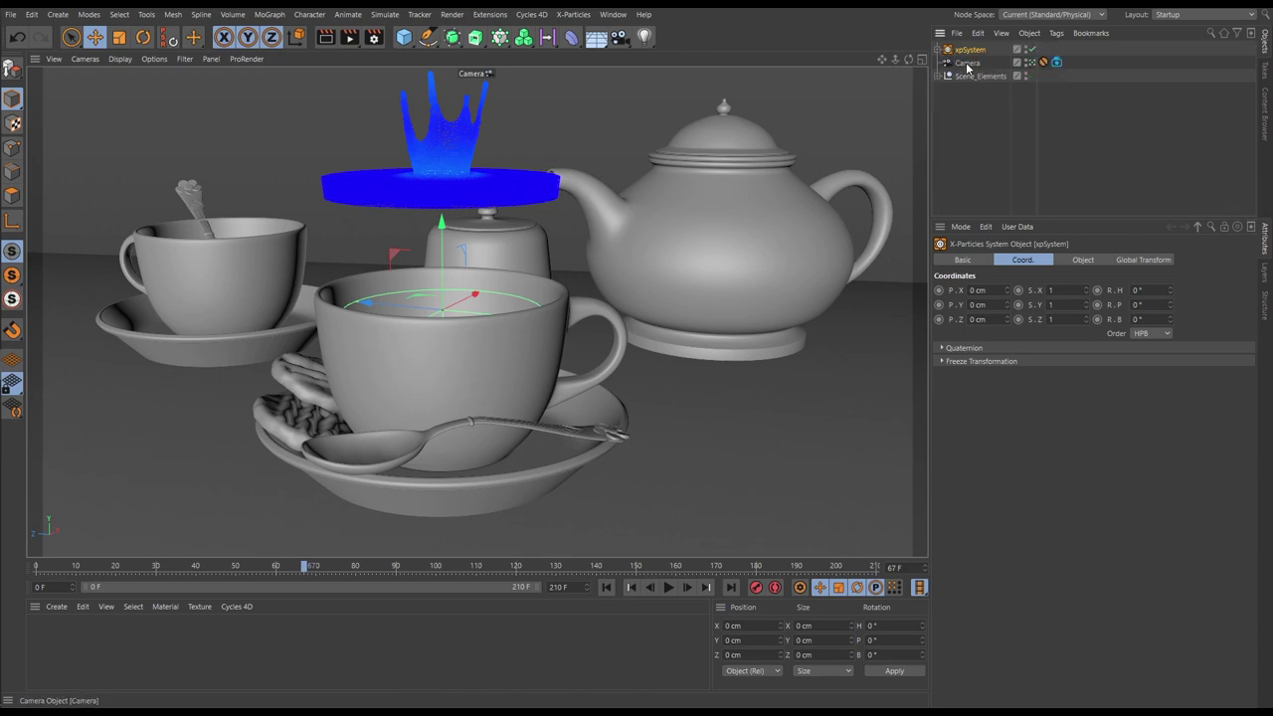
Leave the scene camera view and hide Scene_Elements and the Camera in the viewport to isolate the splash particles.
left_click(1031, 62)
key("ctrl+shift+z")
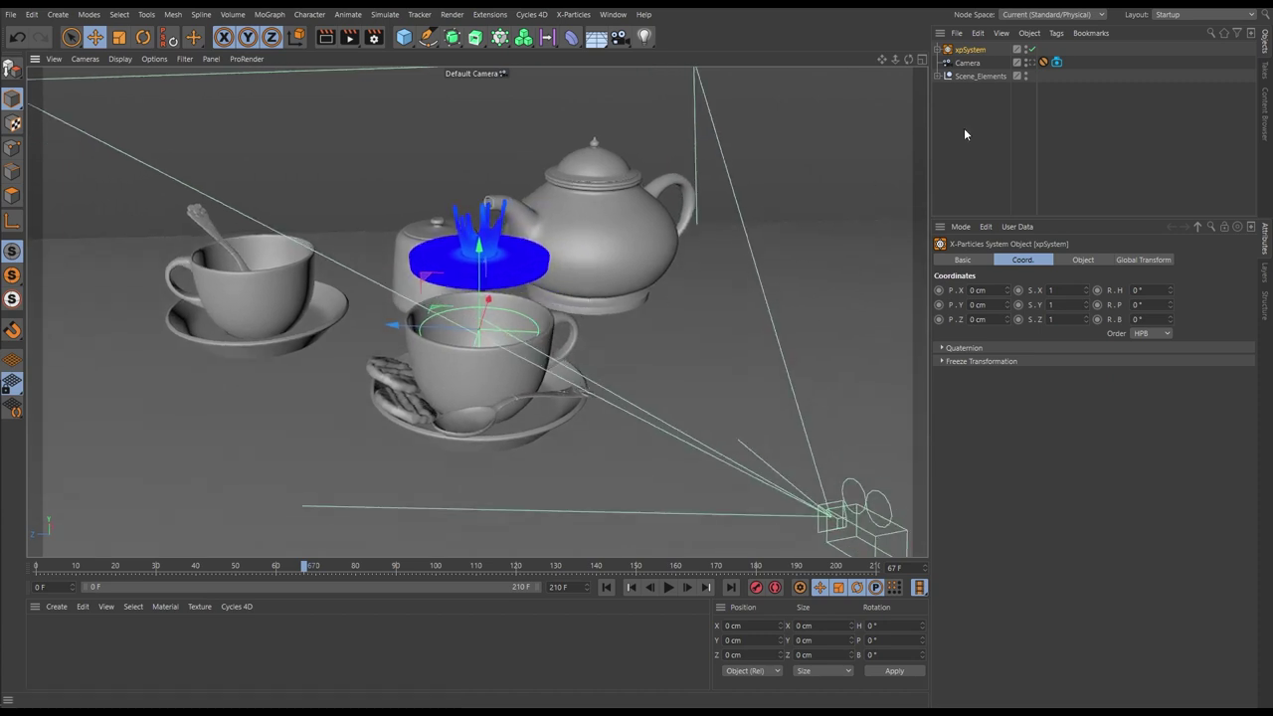
left_click(1025, 77, "ctrl")
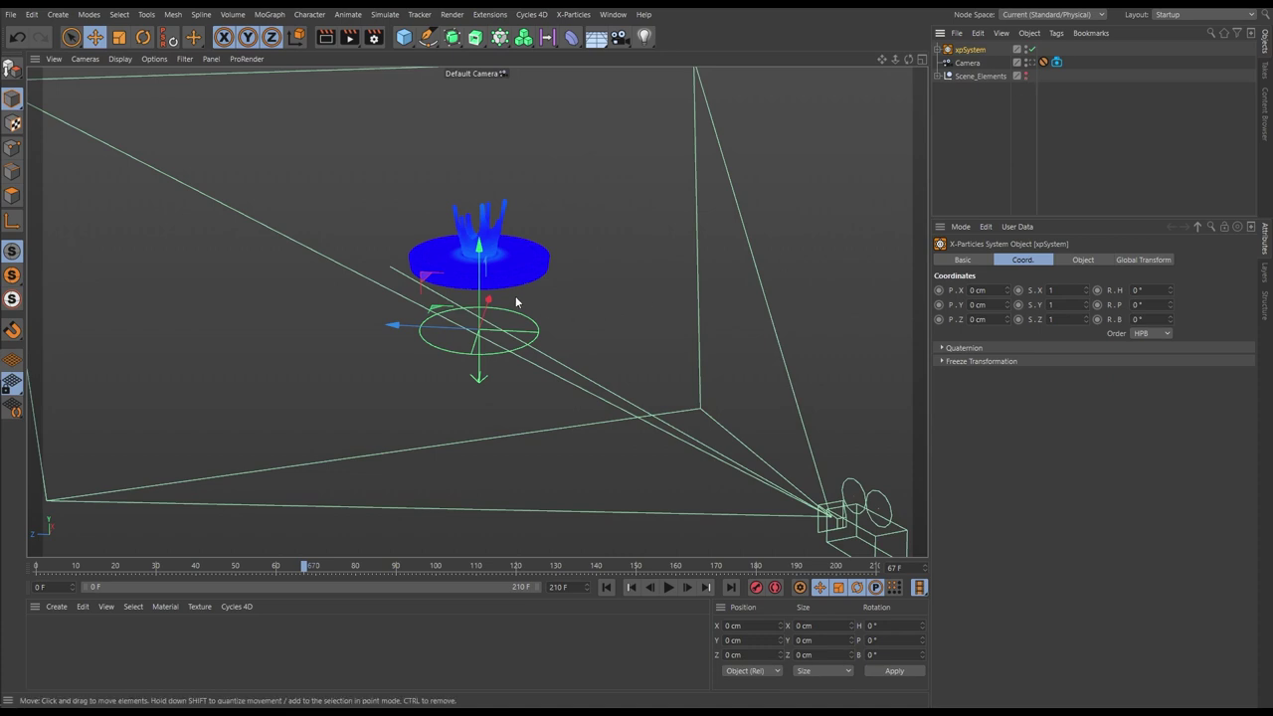
left_click(1027, 62, "ctrl")
left_click_drag(497, 281, 472, 308, "alt")
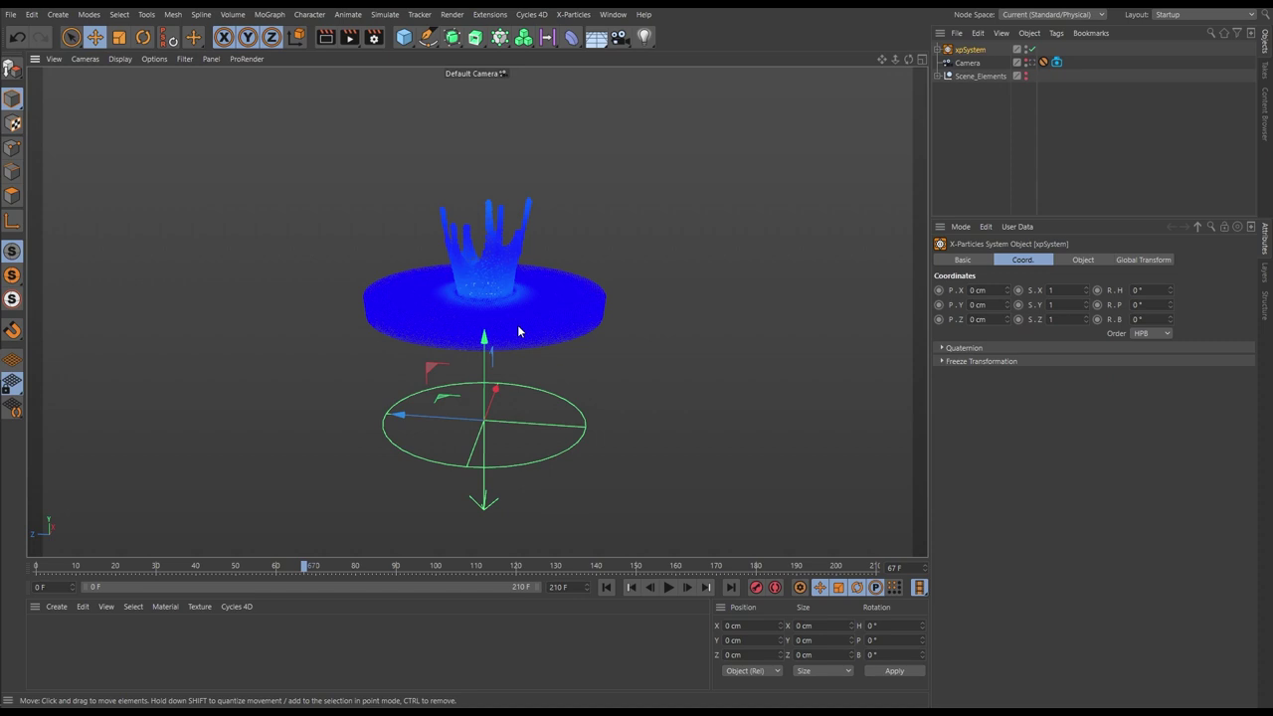
Expand the xpSystem hierarchy and delete its Dynamics and Groups folders.
left_click(937, 50)
scroll(1246, 144, "down", 2)
scroll(1246, 145, "up", 2)
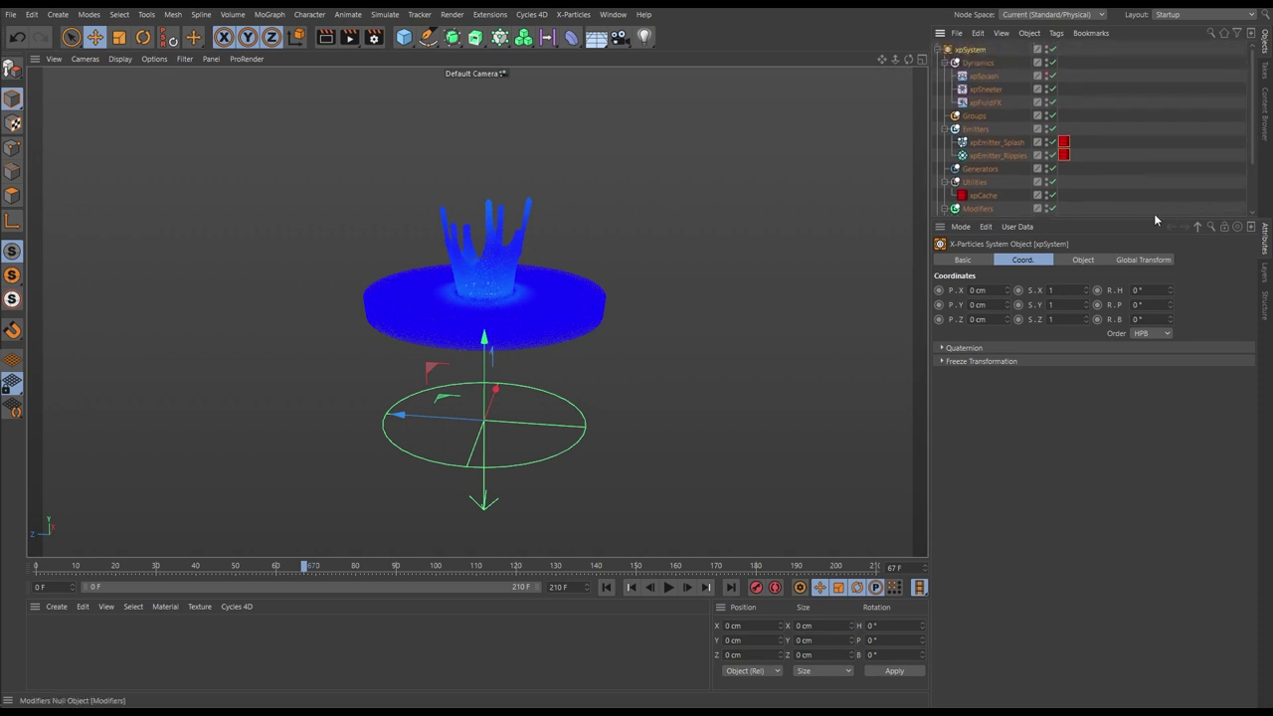
left_click_drag(1151, 218, 1129, 378)
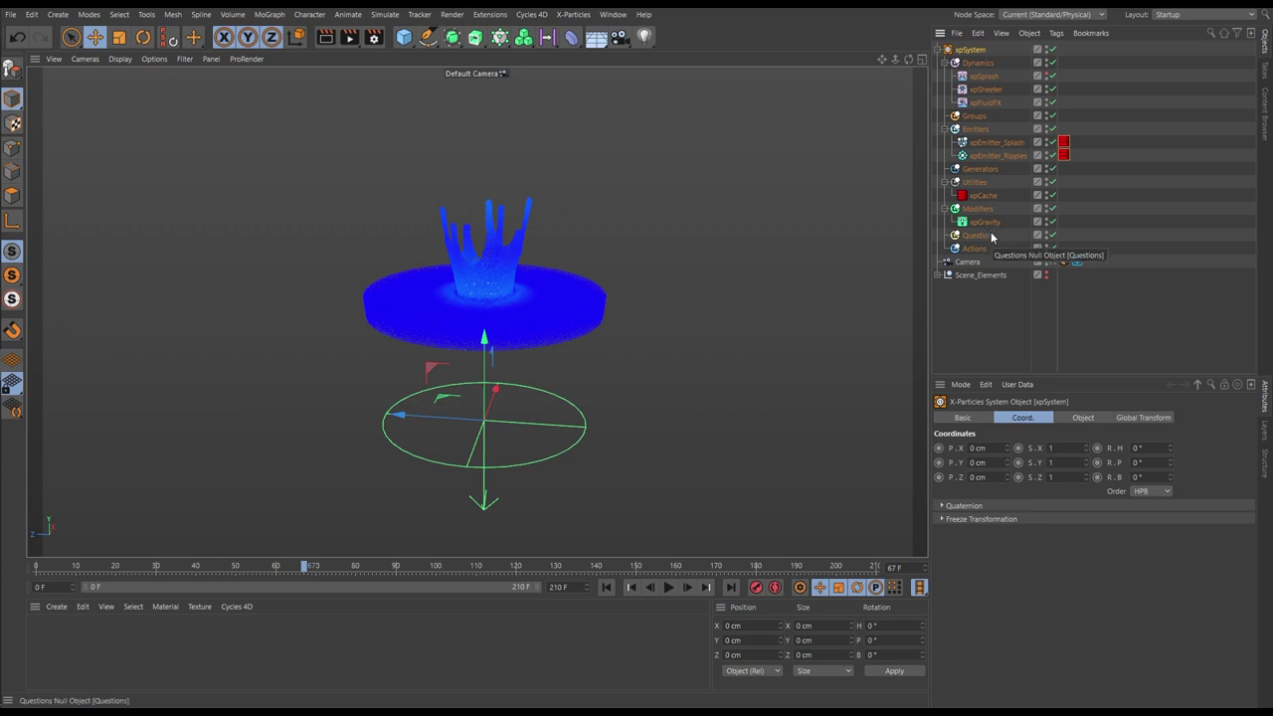
left_click(978, 63)
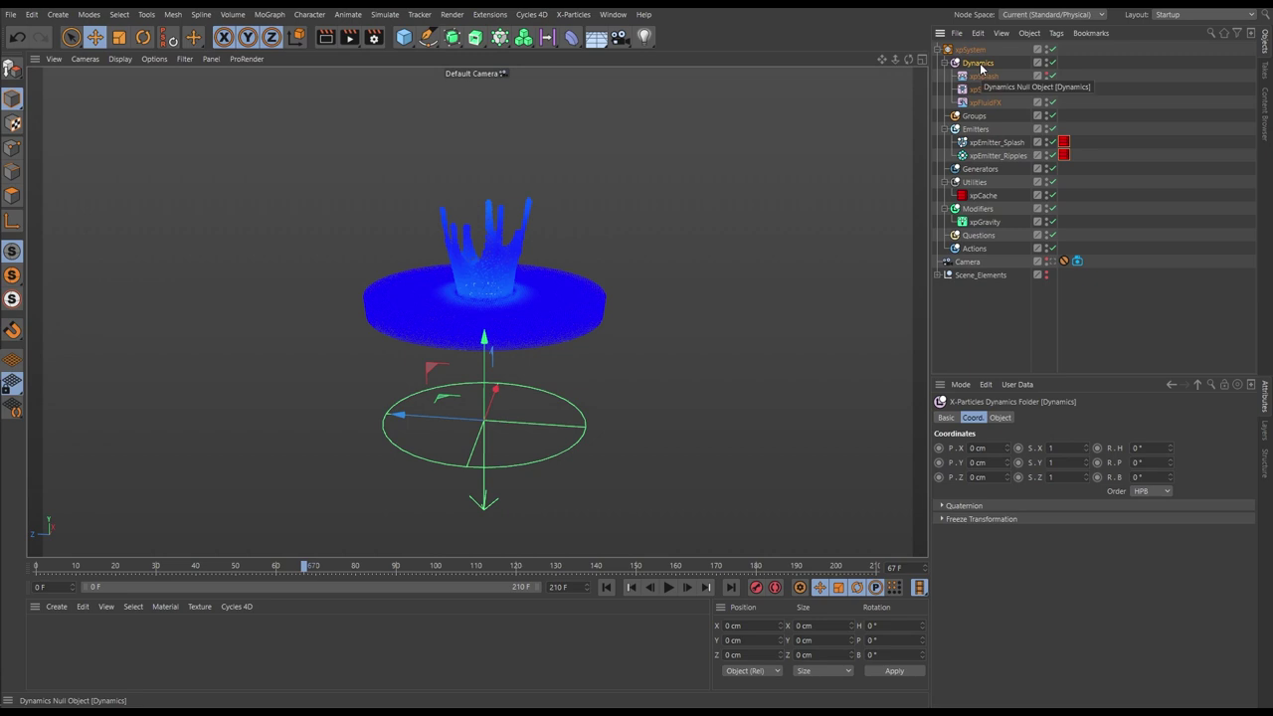
key("Delete")
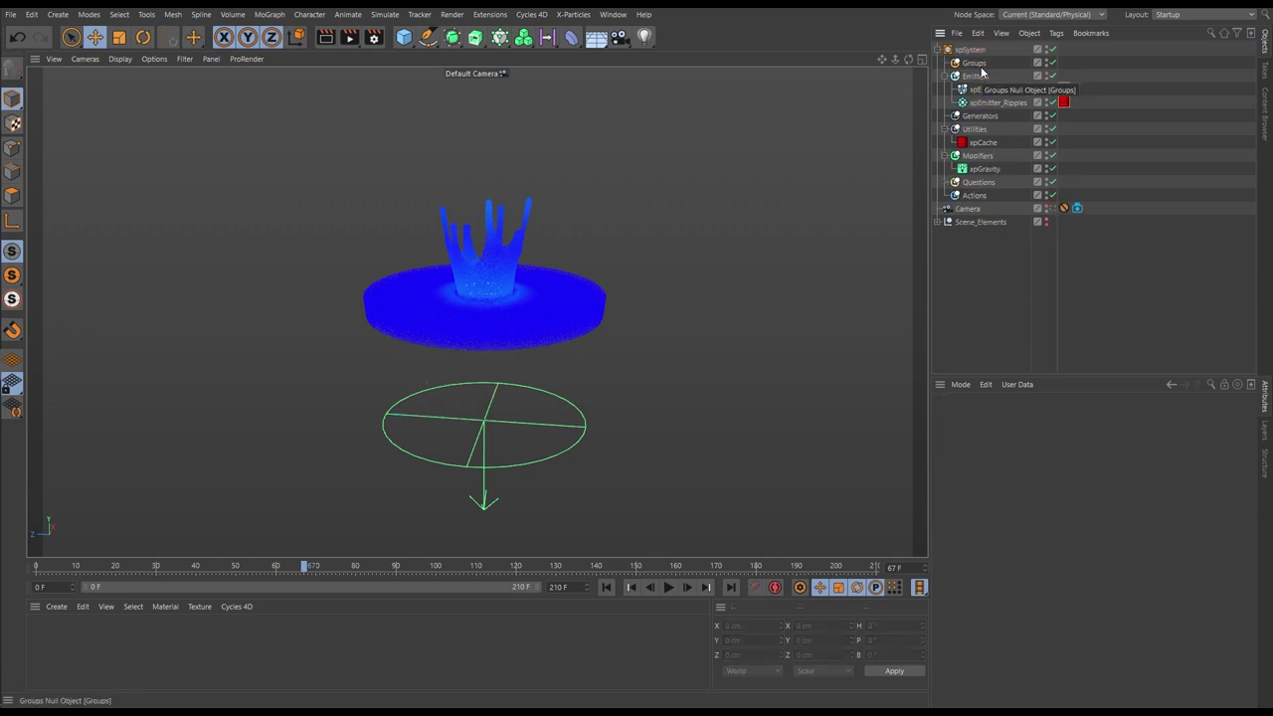
left_click(981, 64)
key("Delete")
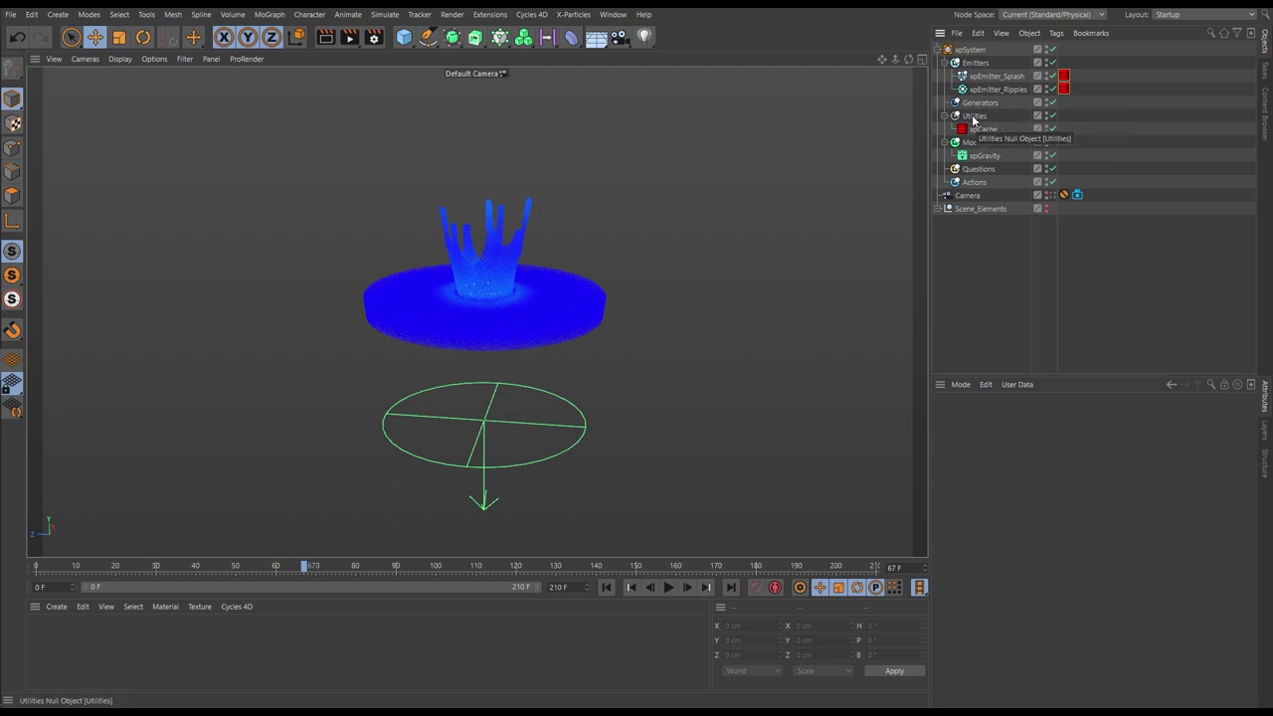
Delete the Modifiers, Questions and Actions folders from the xpSystem.
left_click(984, 144)
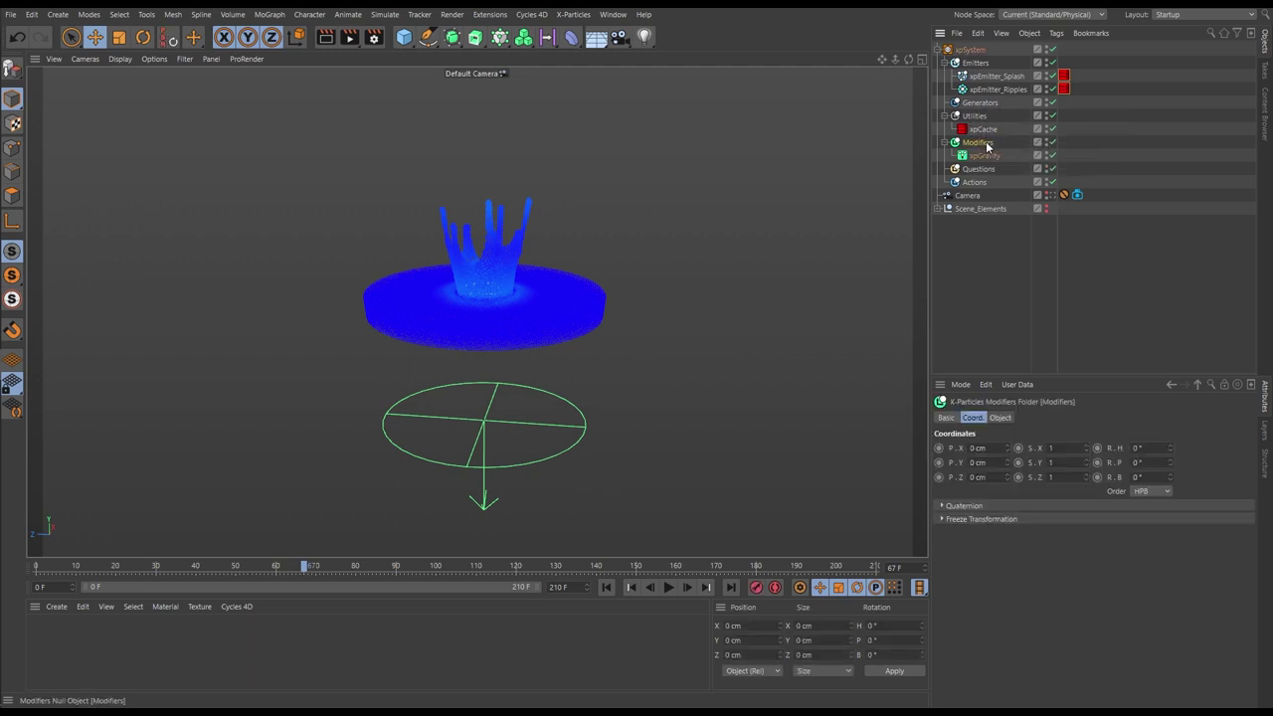
key("Delete")
left_click(986, 145)
key("Delete")
left_click(980, 147)
key("Delete")
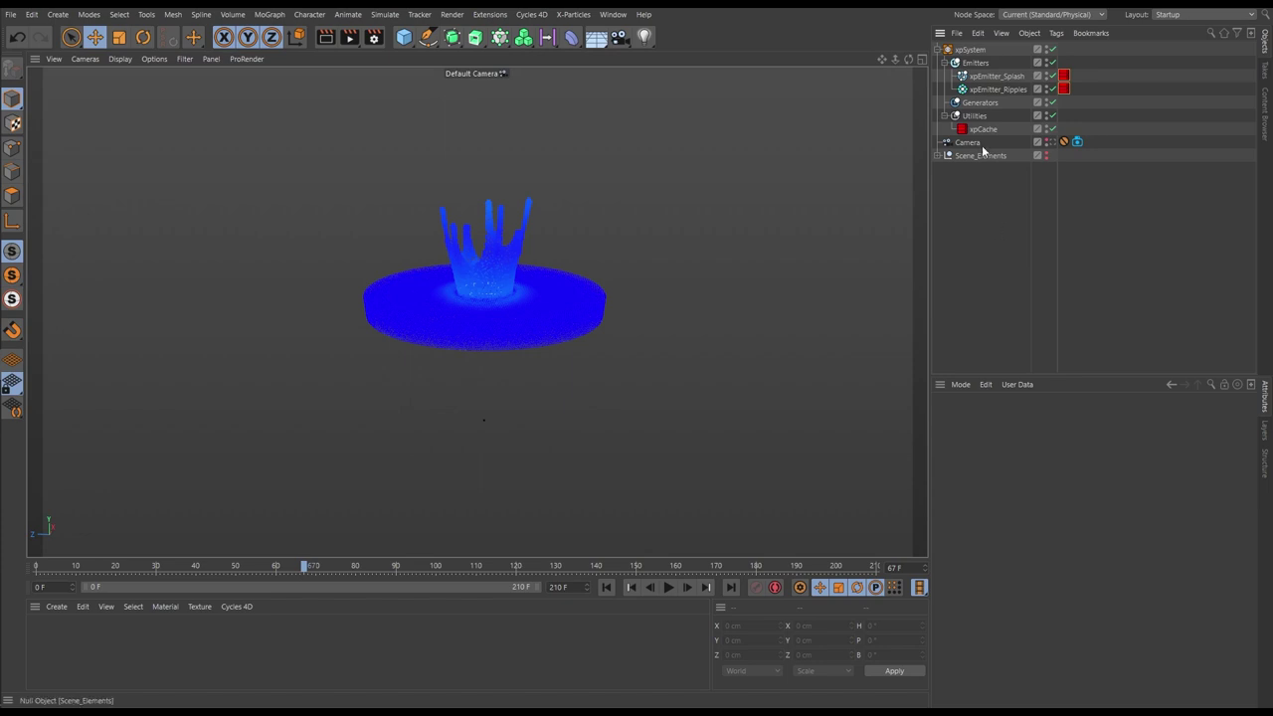
Add an xpOVDBMesher to the Generators folder with xpEmitter_Splash and xpEmitter_Ripples as its sources.
left_click(982, 103)
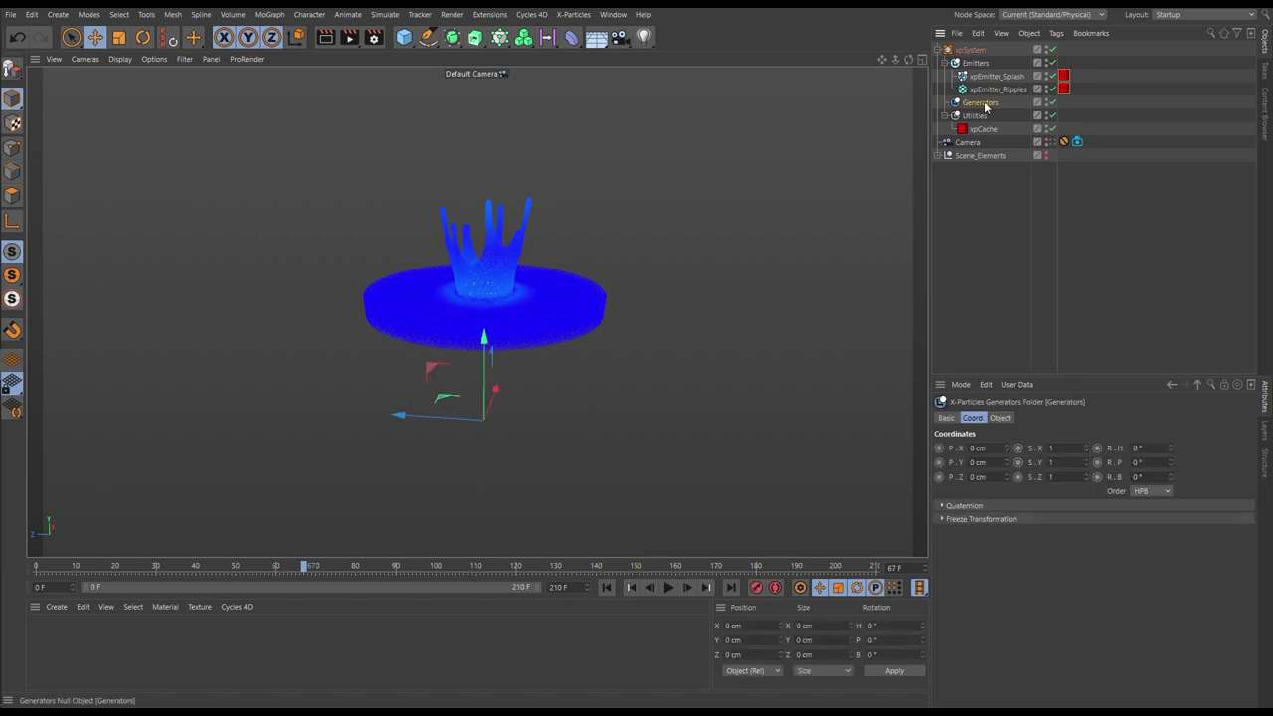
left_click(1006, 420)
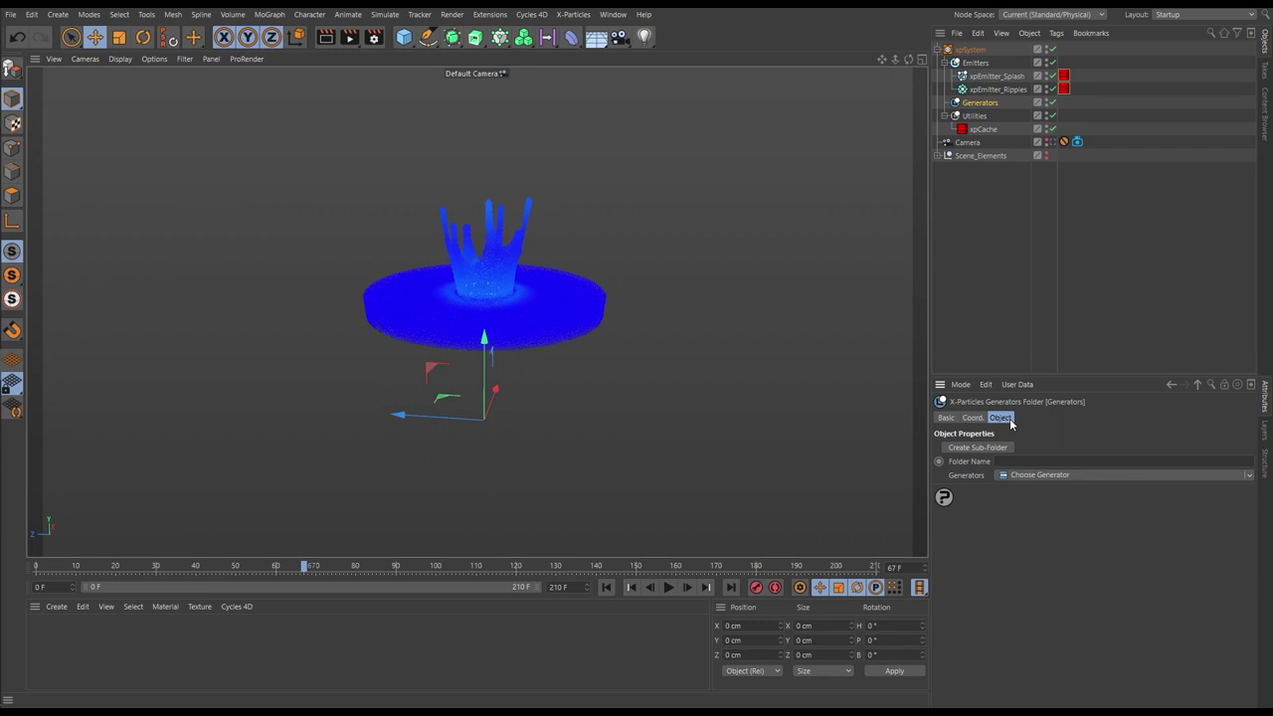
left_click(1246, 476)
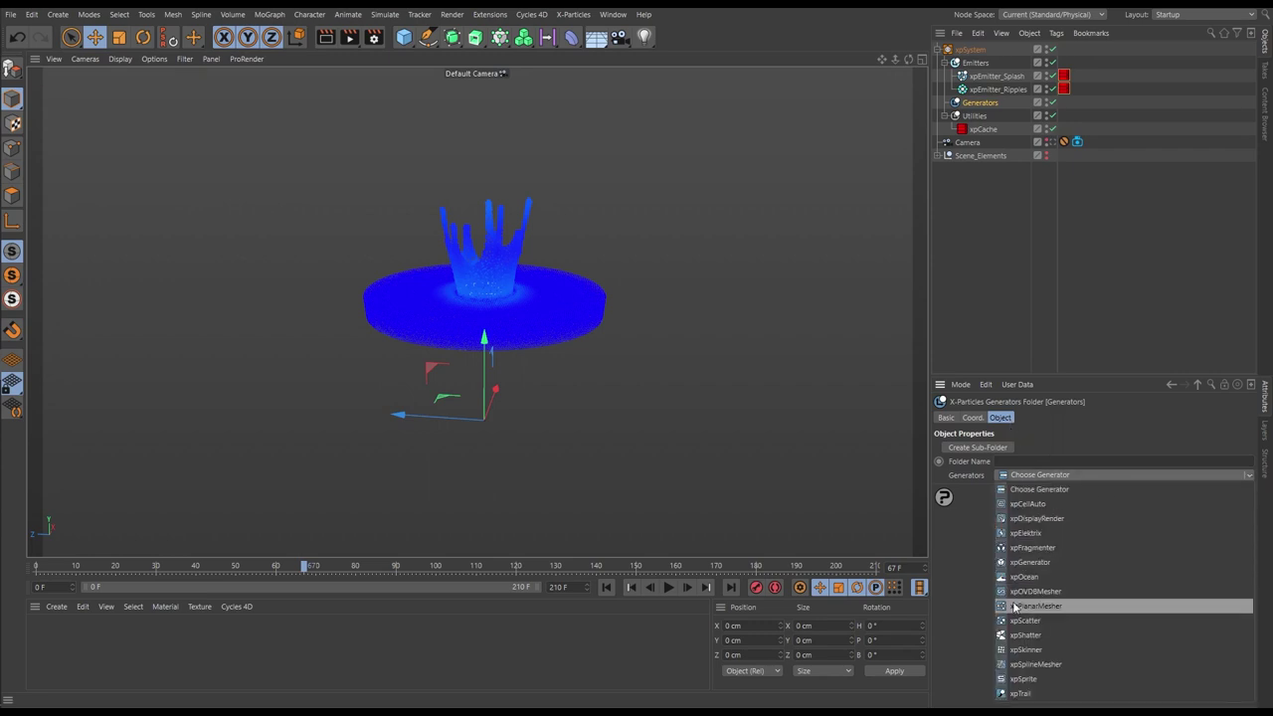
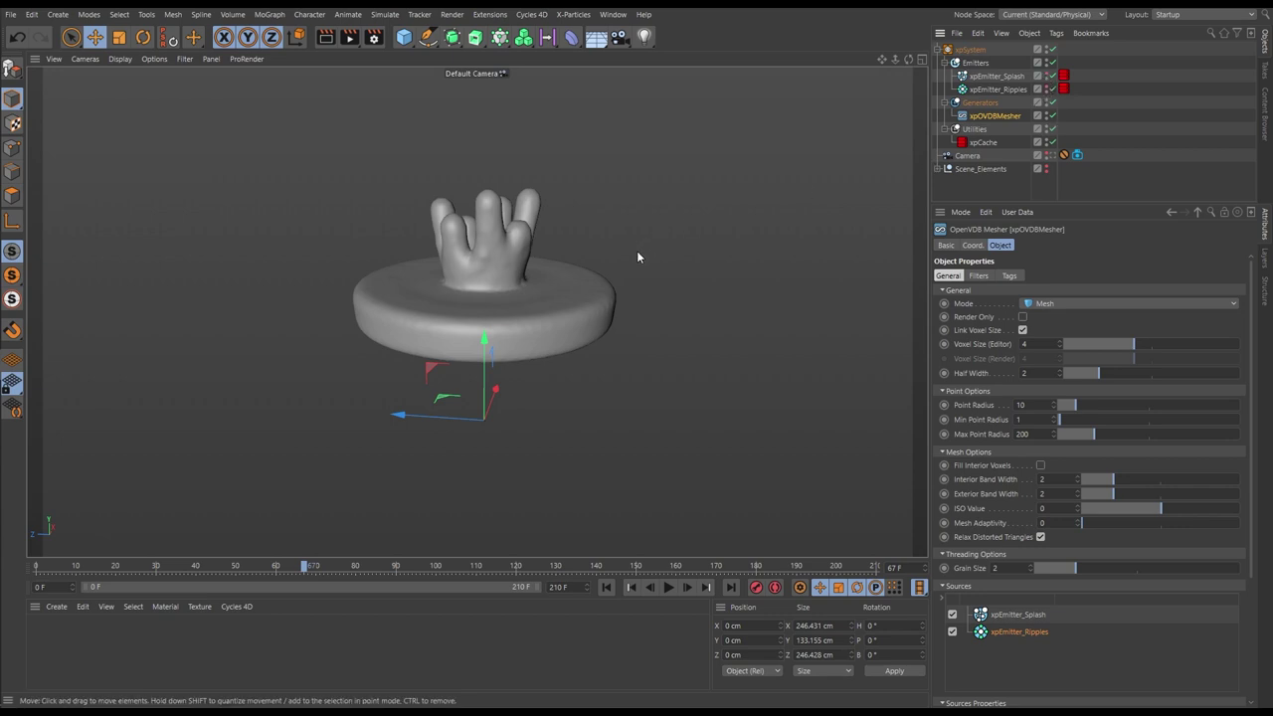
Display the splash mesh with Gouraud Shading (Lines) and scrub the animation to frame 73.
key("n")
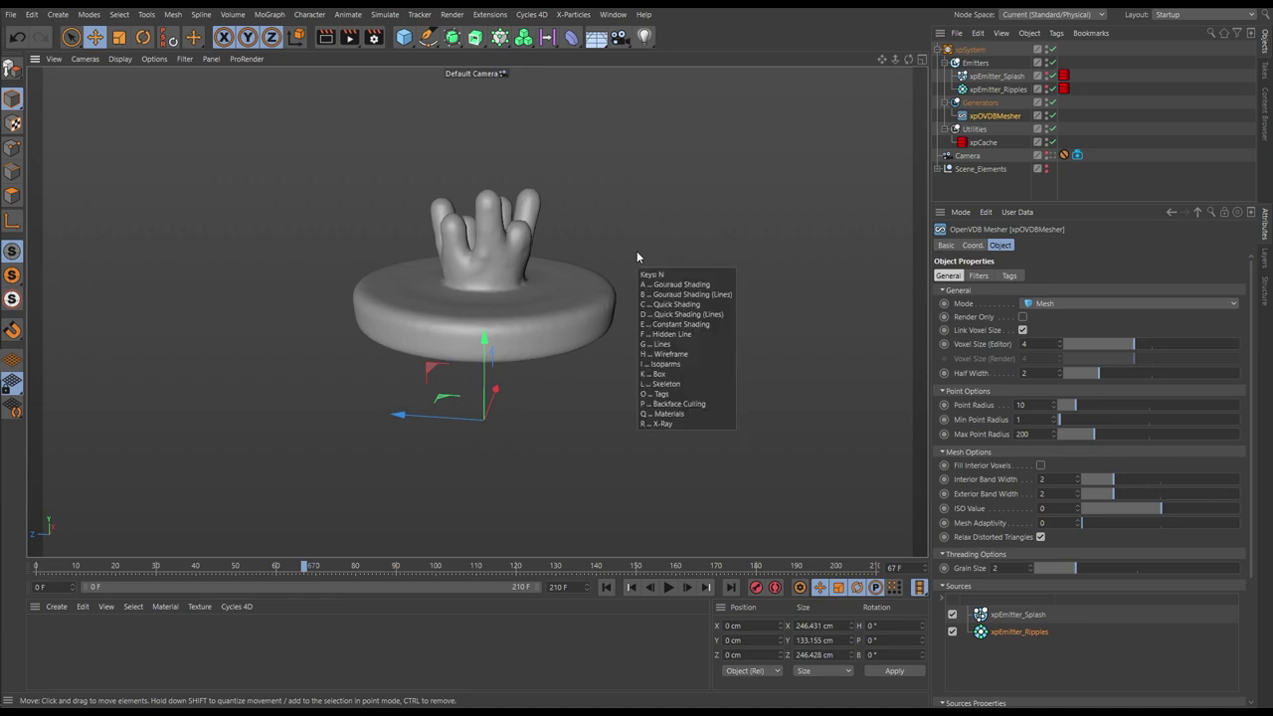
key("b")
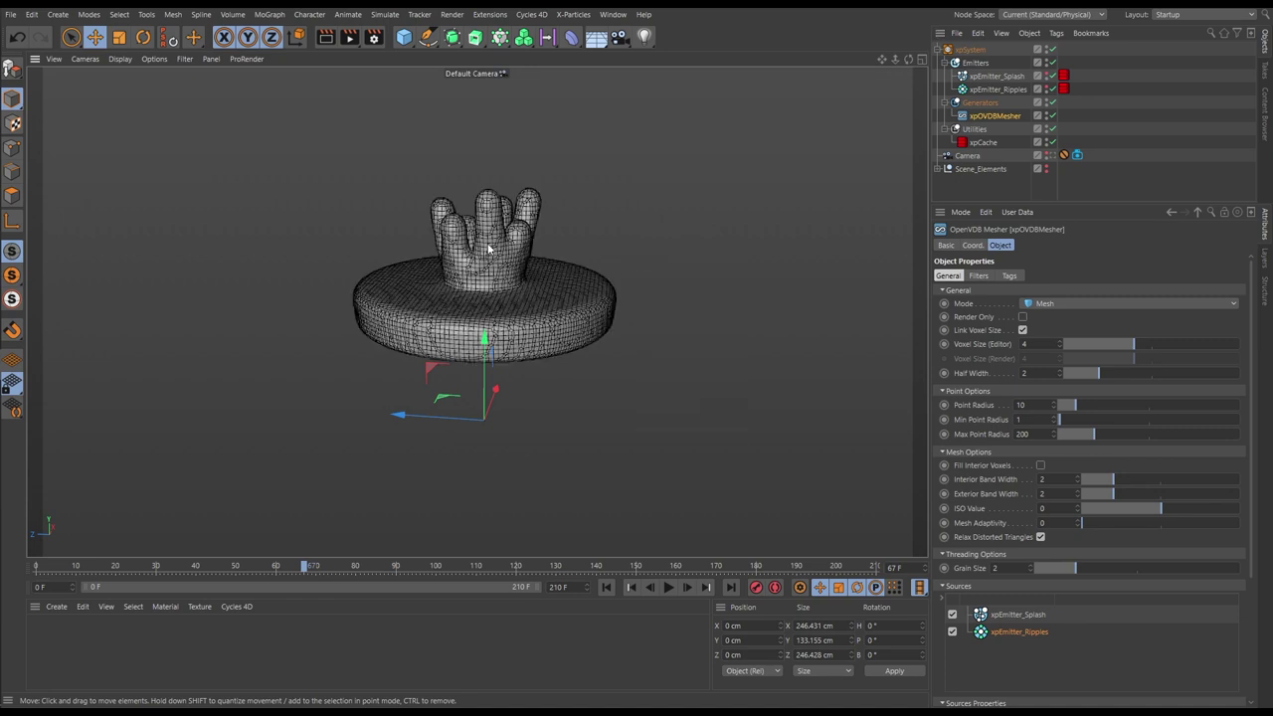
mouse_move(300, 568)
left_mouse_down()
mouse_move(170, 567)
mouse_move(315, 566)
left_mouse_up()
scroll(508, 237, "up", 10)
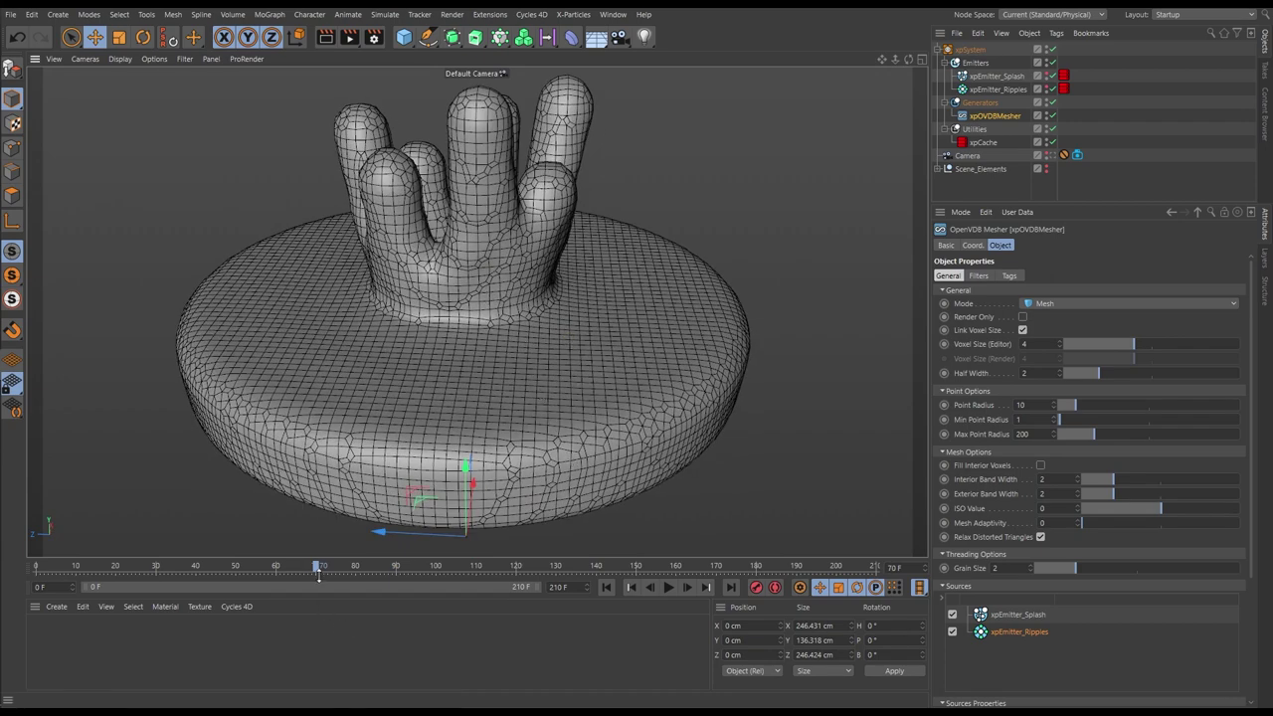
left_click(319, 566)
left_click_drag(395, 566, 328, 567)
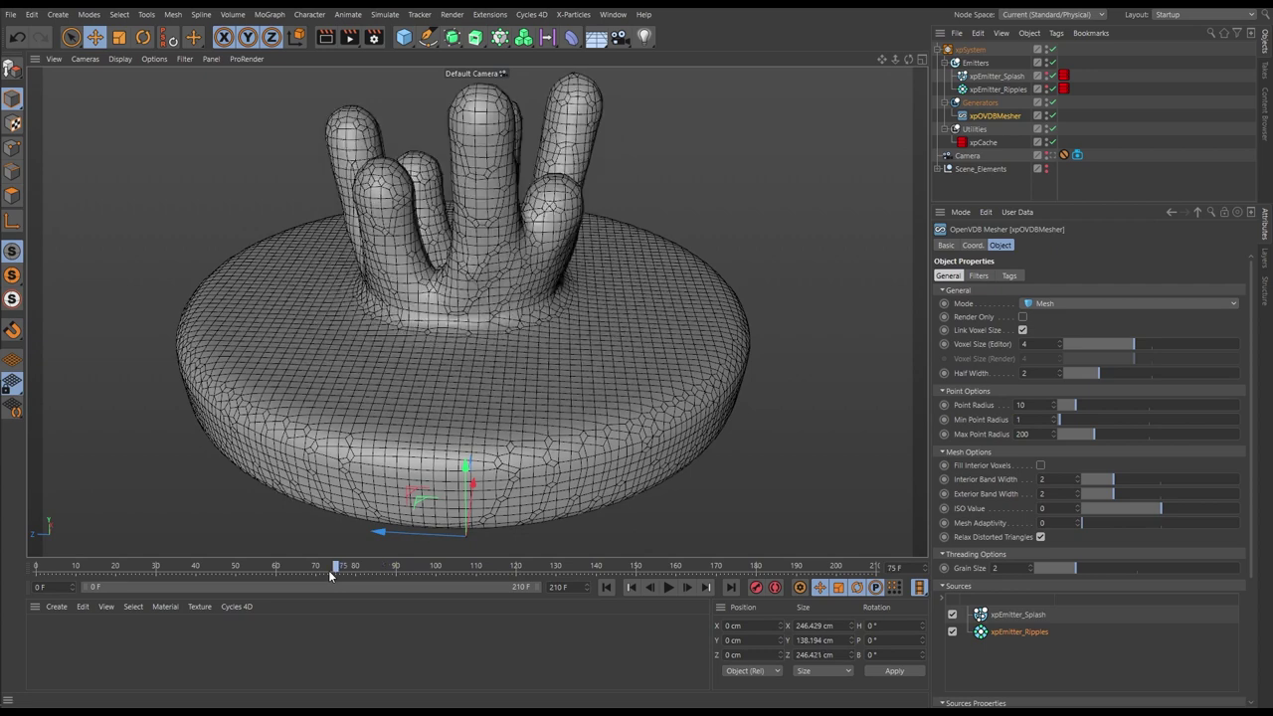
right_click_drag(558, 316, 502, 345, "alt")
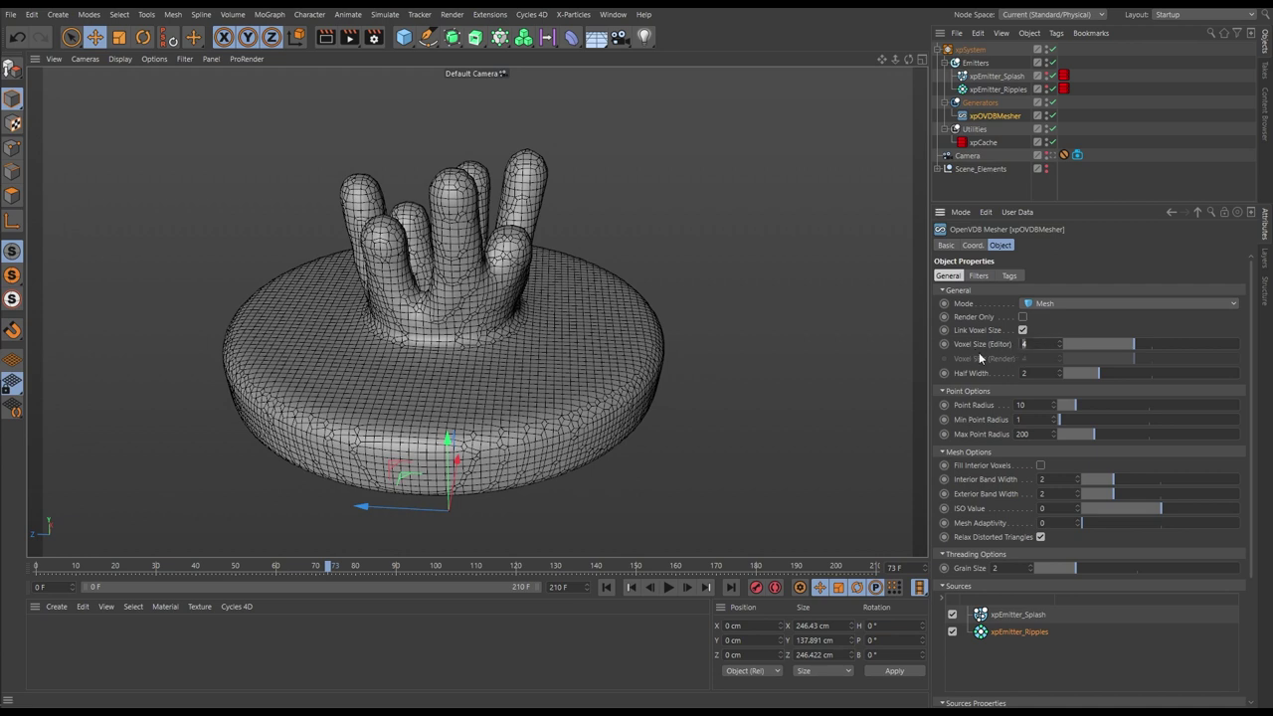
Set the mesher's Voxel Size (Editor) to 2 and inspect the mesh density around the splash crown.
type("2")
key("Return")
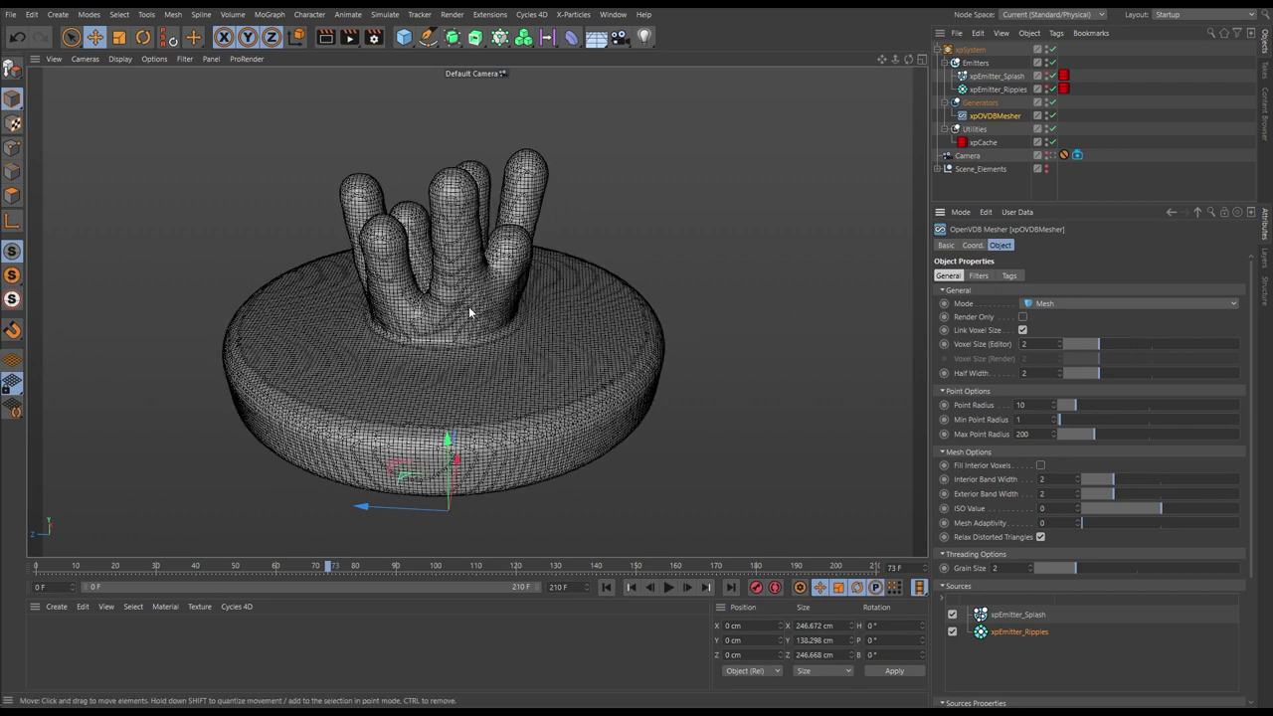
scroll(461, 322, "up", 6)
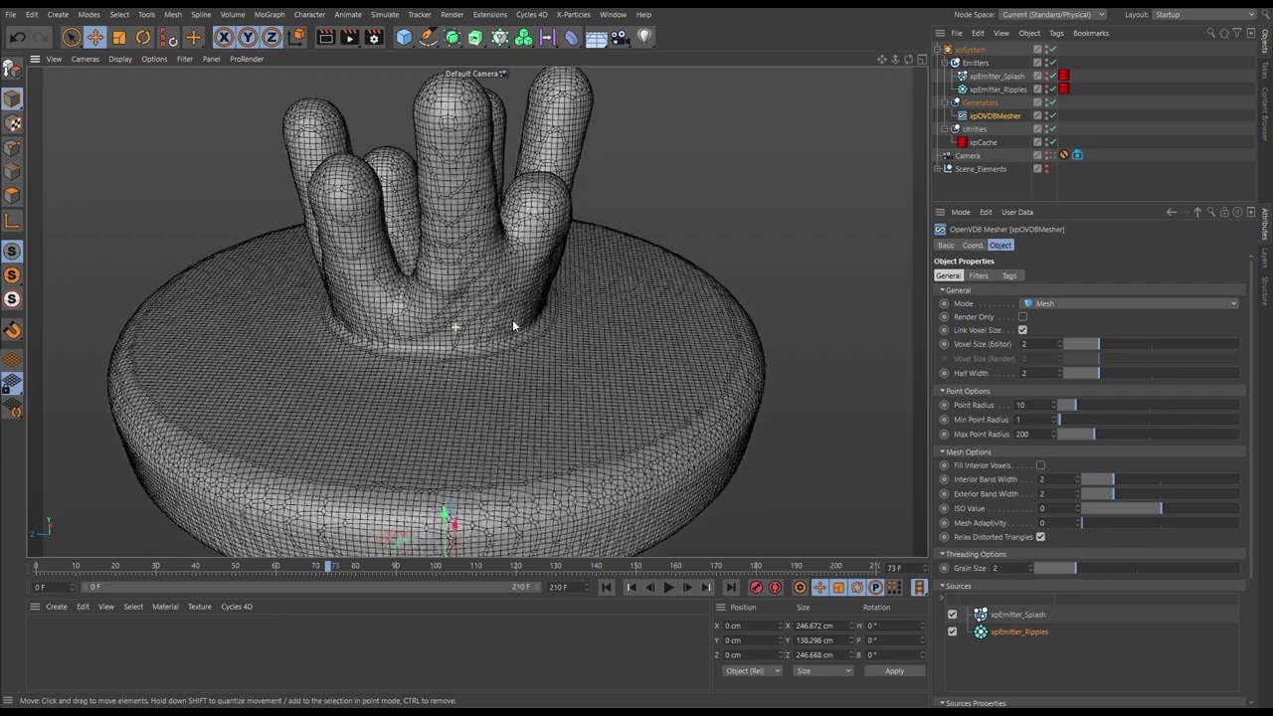
left_click_drag(467, 336, 501, 310, "alt")
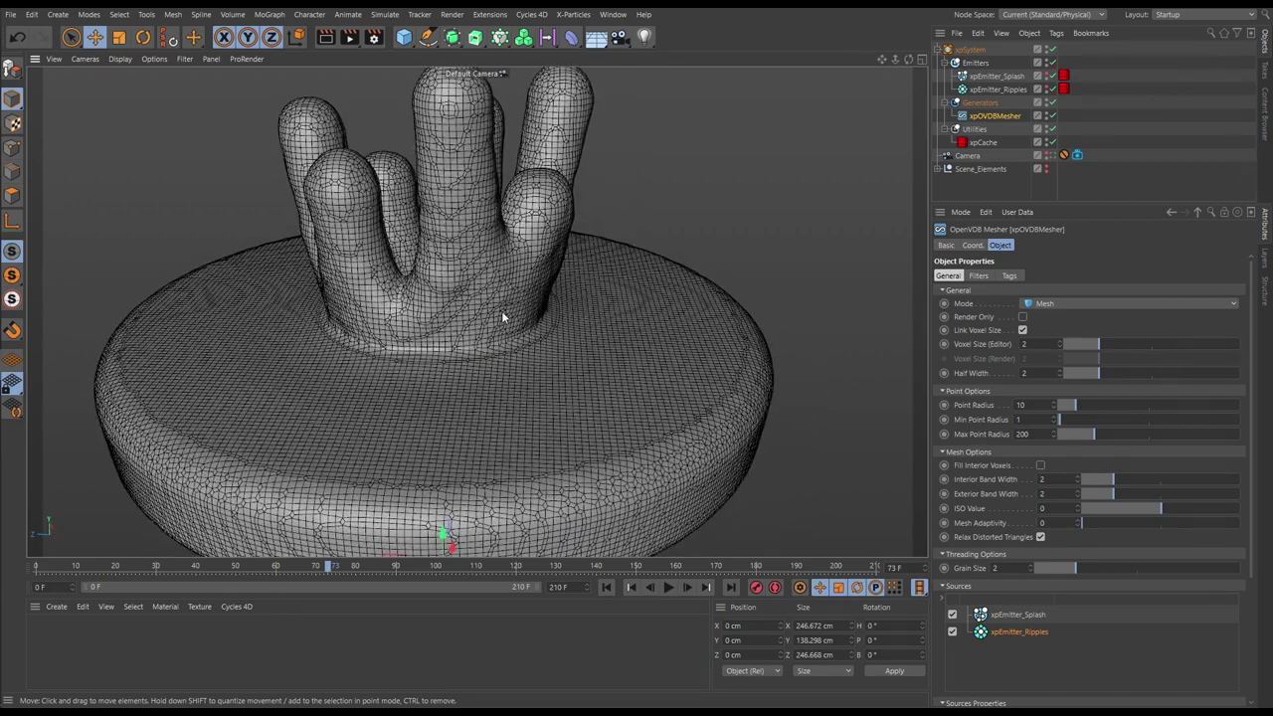
Set the mesher's Voxel Size (Editor) to 1 and examine the finer mesh.
double_click(1032, 344)
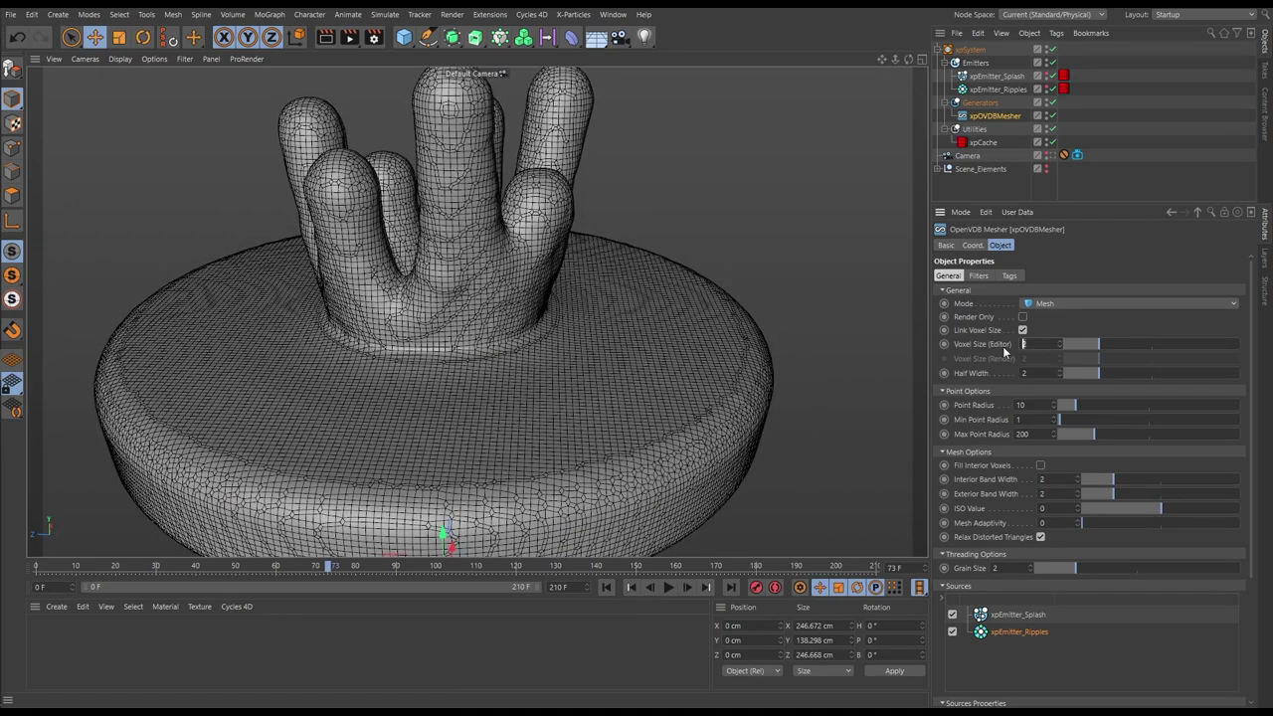
type("1")
key("Return")
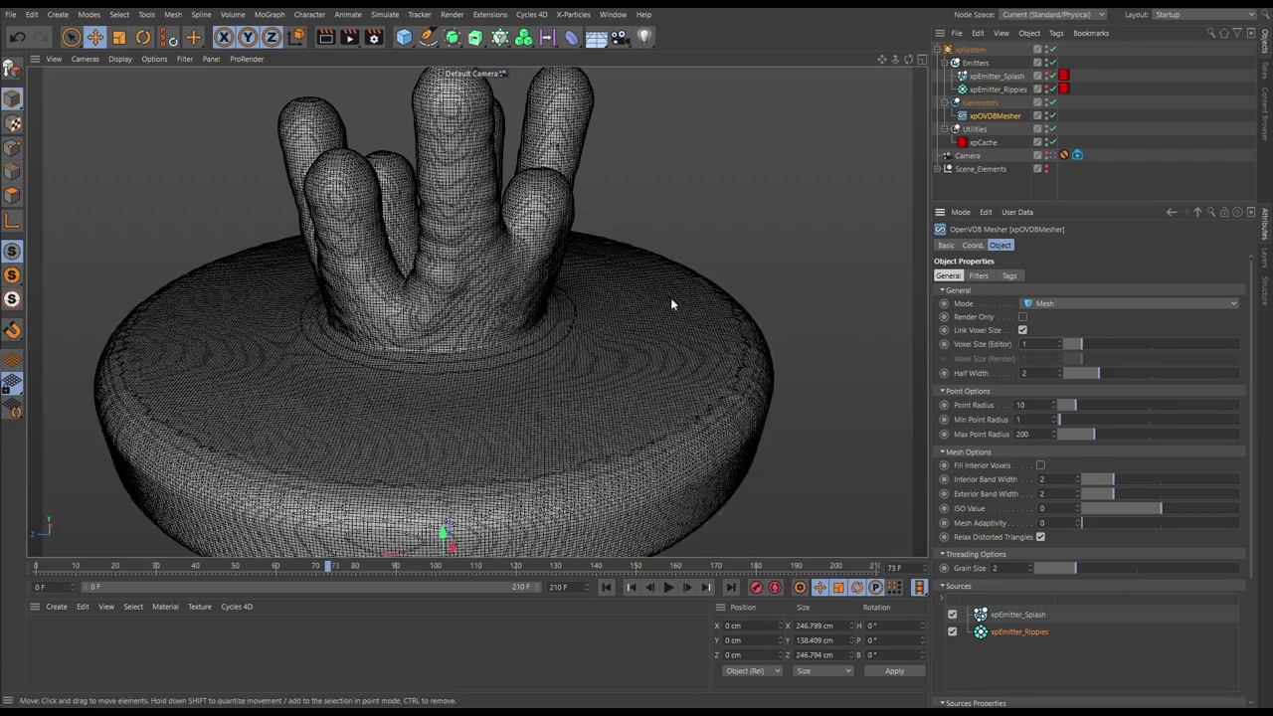
left_click_drag(500, 321, 503, 290, "alt")
right_click_drag(503, 290, 466, 300, "alt")
left_click_drag(481, 295, 515, 299, "alt")
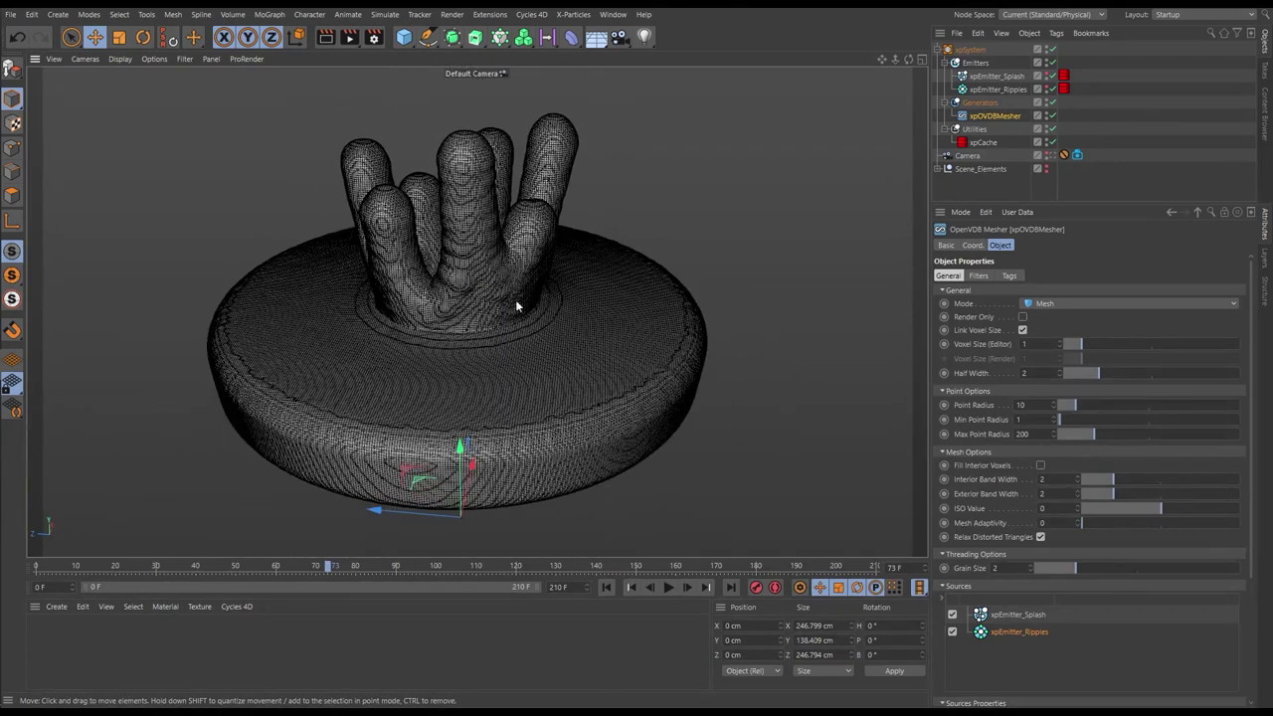
Lower the mesher's Point Radius to 3 to thin the splash tendrils.
left_click(1054, 407)
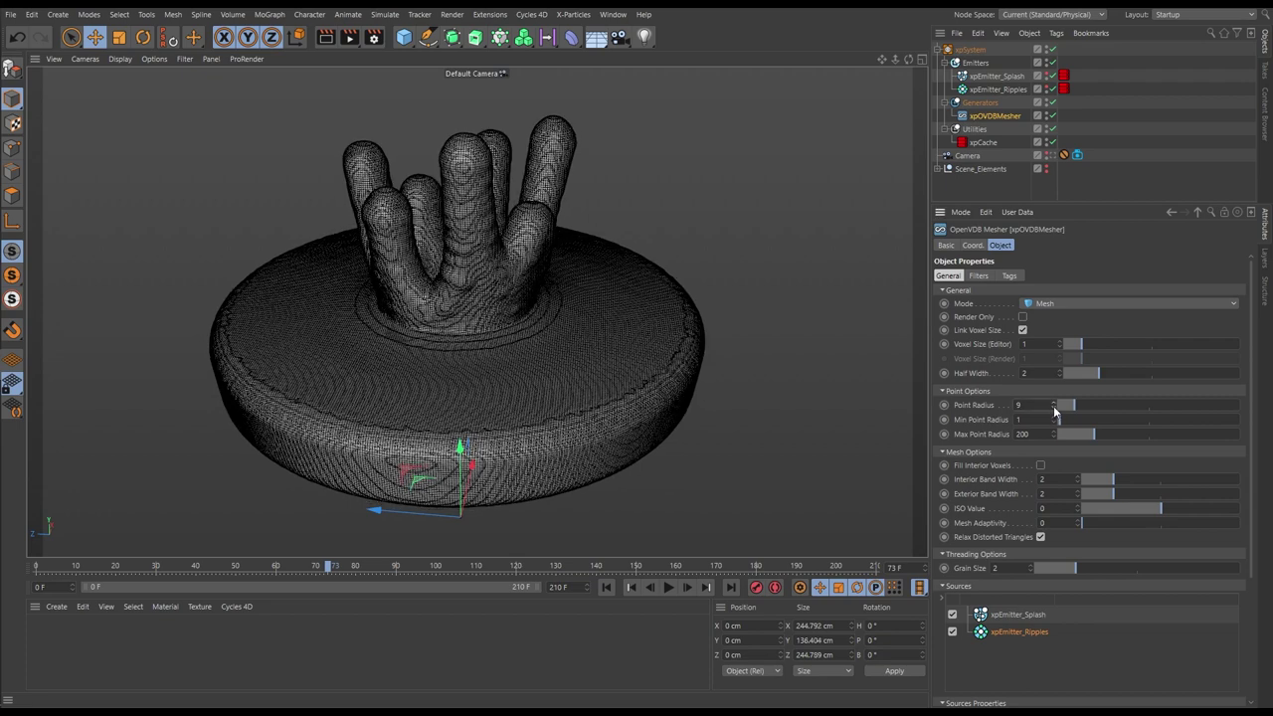
left_click(1055, 408)
left_click(1055, 408)
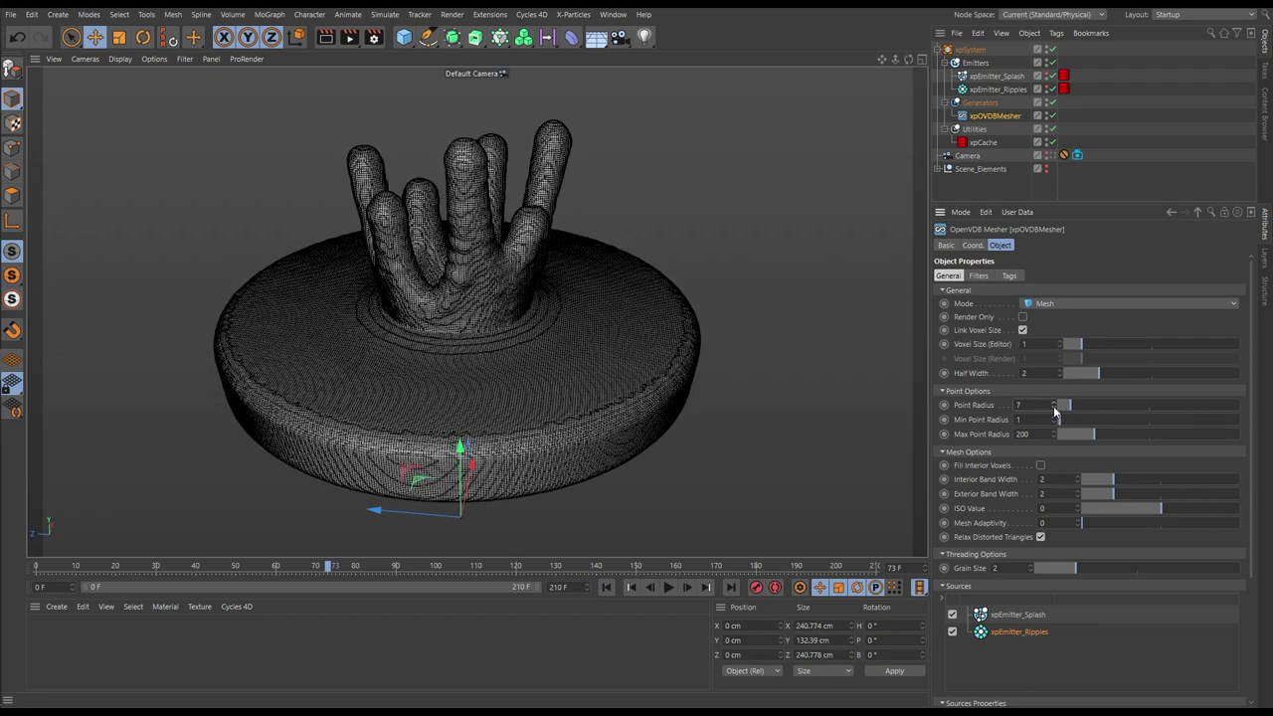
left_click(1054, 409)
left_click(1055, 408)
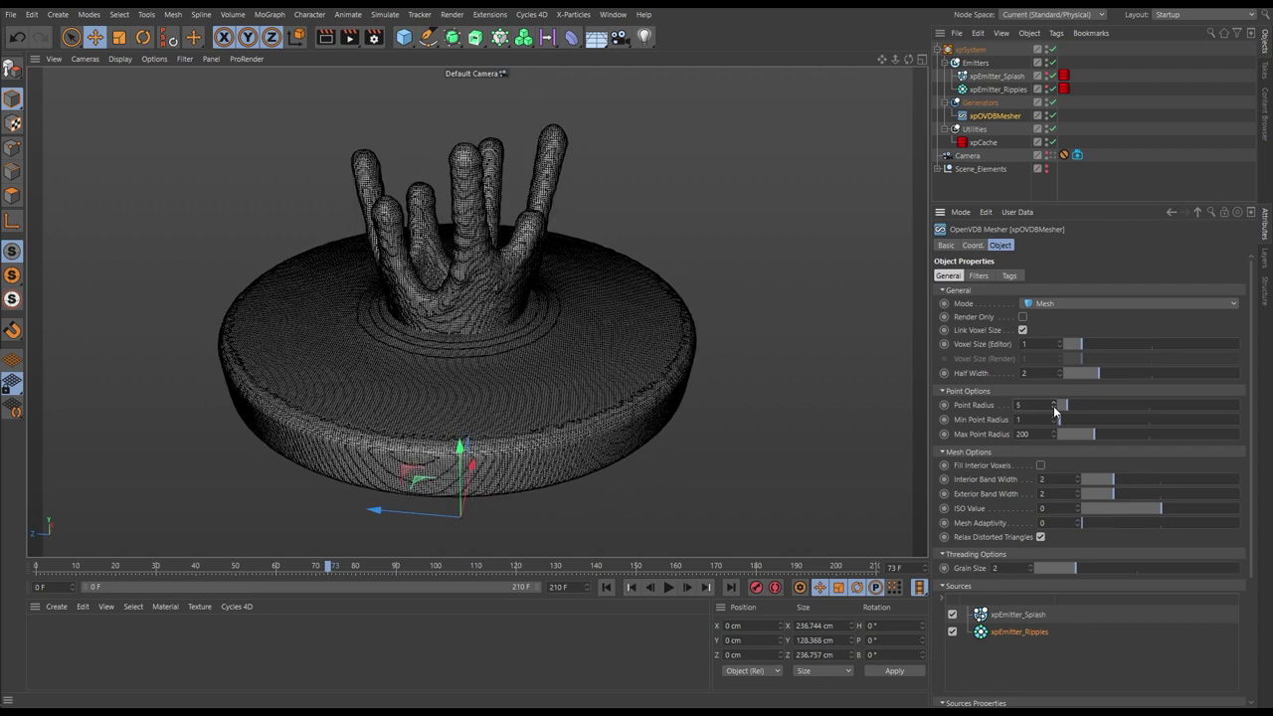
left_click(1055, 409)
left_click(1054, 408)
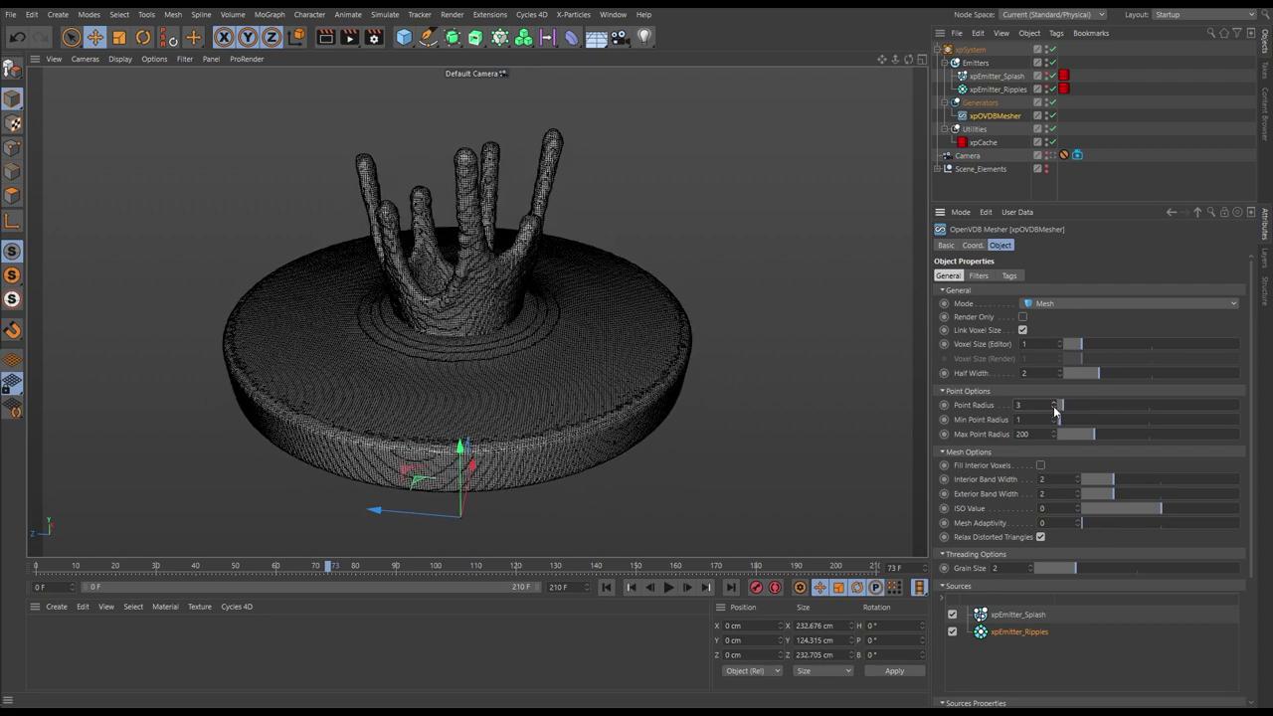
Switch the viewport display to plain Gouraud Shading and inspect the mesh surface.
key("n")
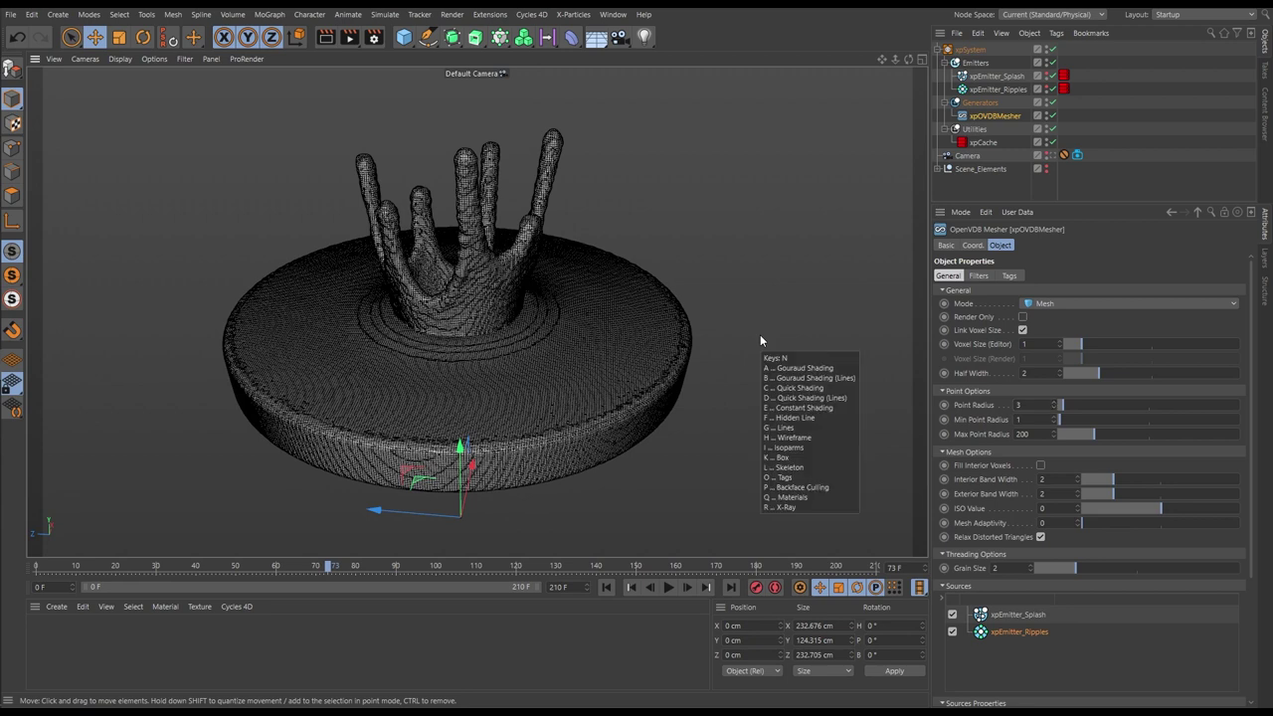
key("a")
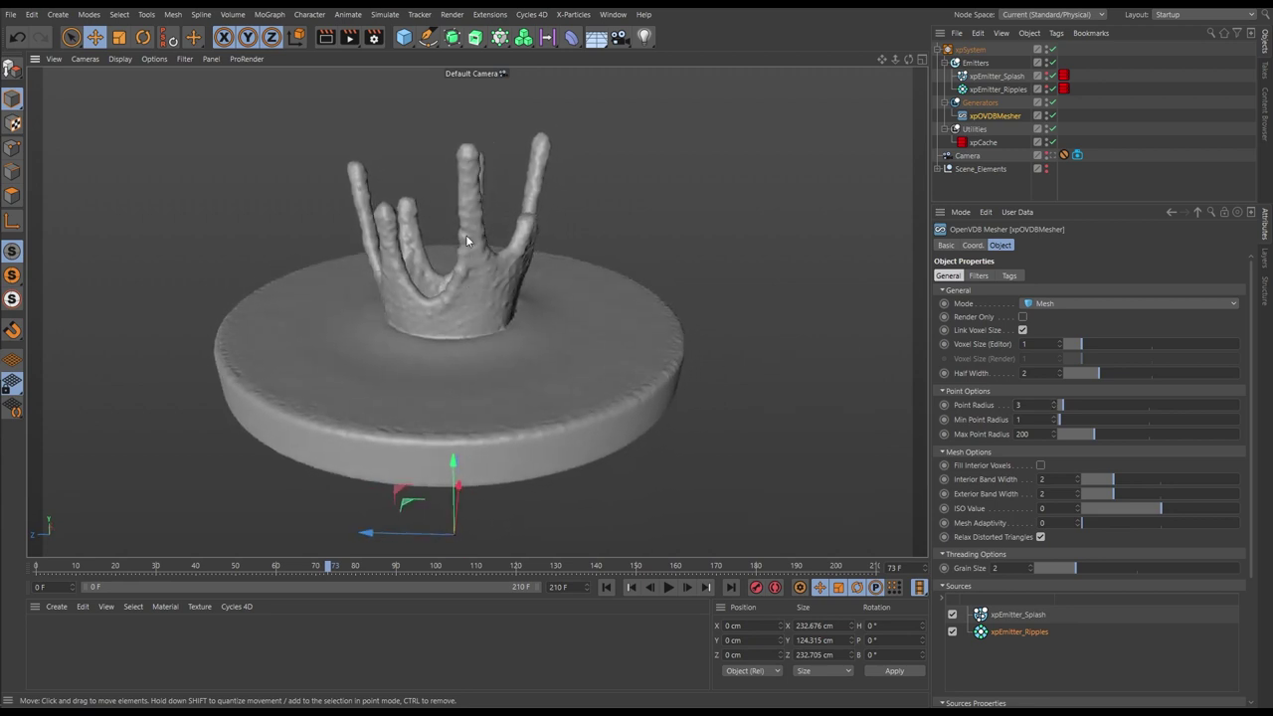
left_click_drag(556, 334, 529, 332, "alt")
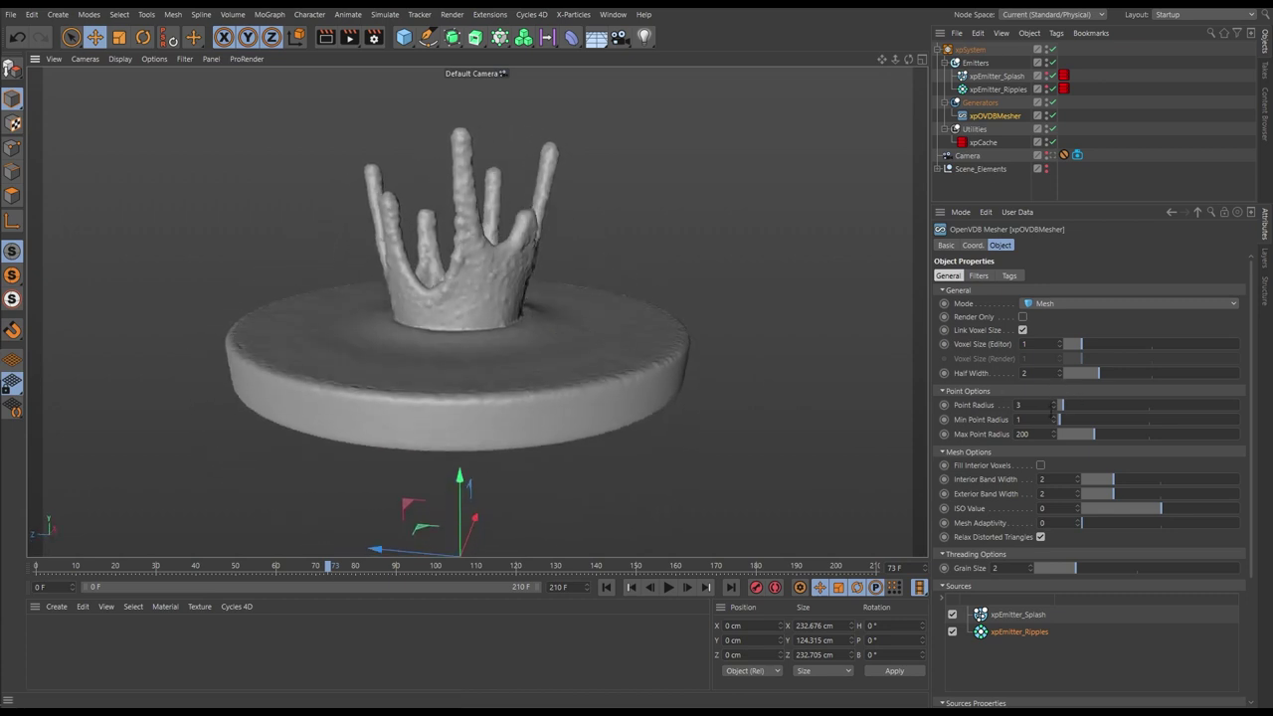
Lower the mesher's Point Radius to 2 and inspect the splash and disc from several angles.
left_click(1055, 408)
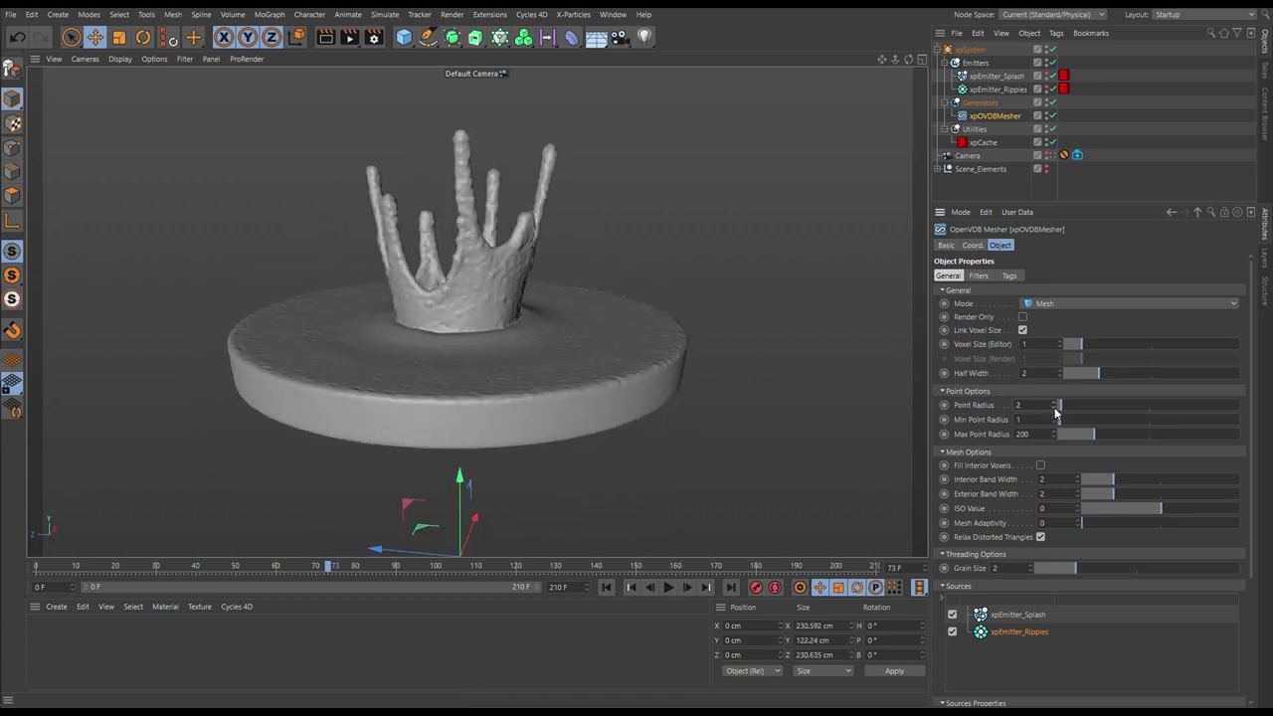
left_click_drag(463, 190, 554, 230, "alt")
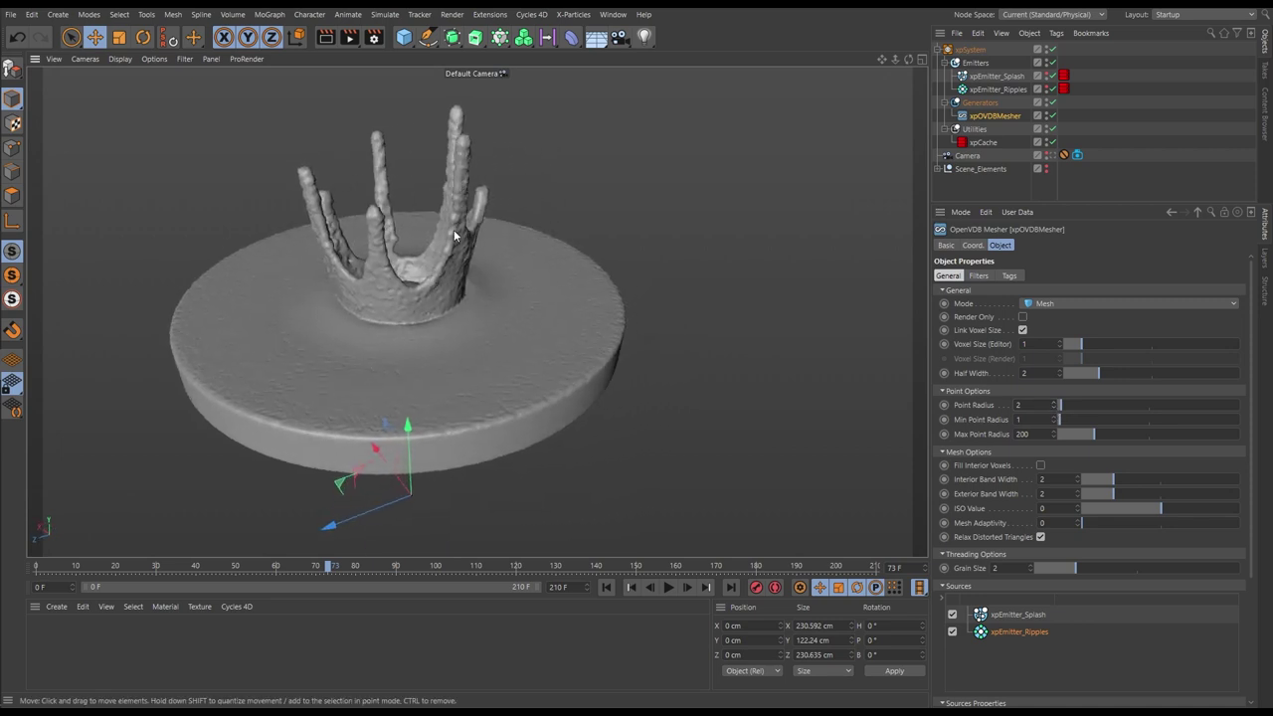
left_click_drag(436, 298, 367, 277, "alt")
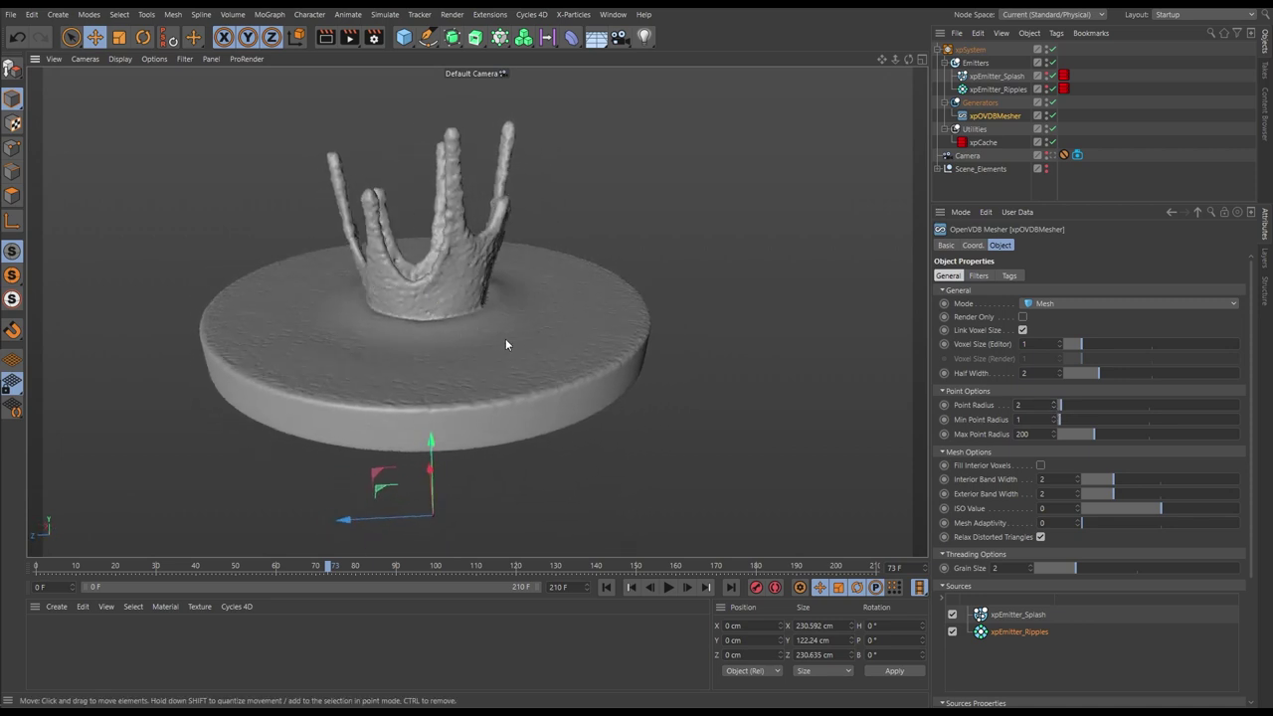
left_click_drag(505, 344, 450, 375, "alt")
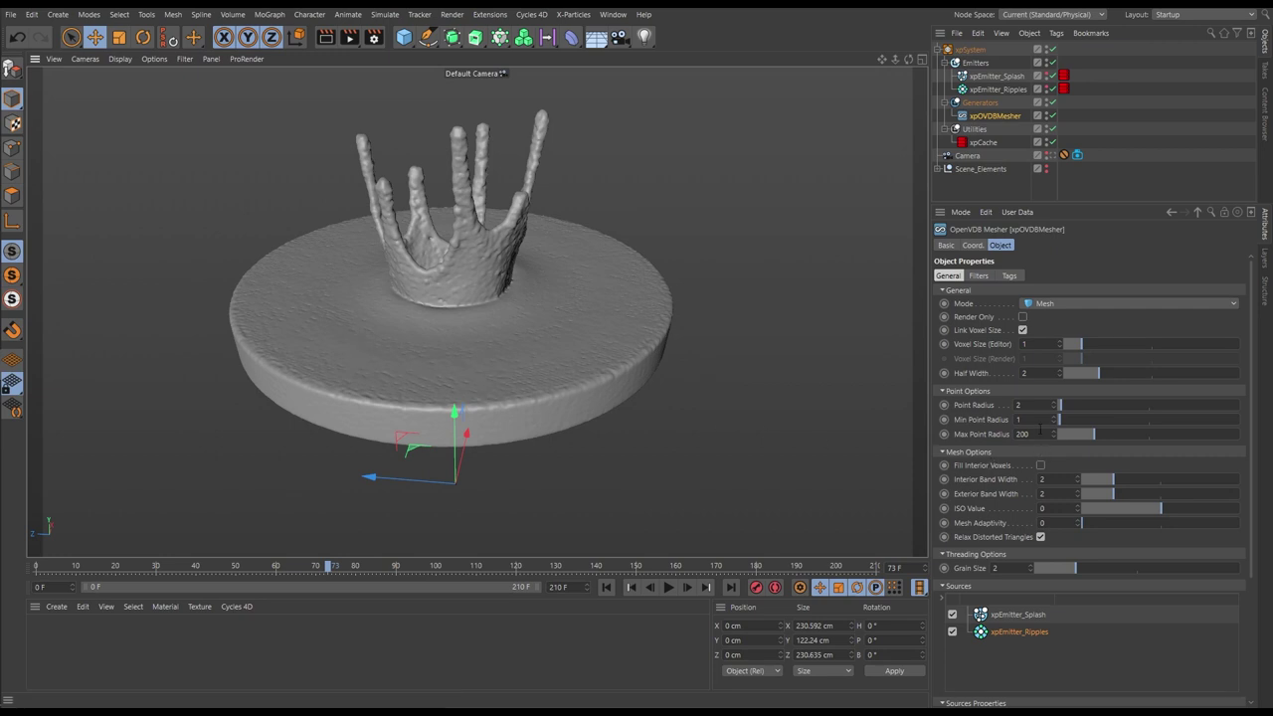
Lower the mesher's Point Radius to 1 and examine the disc's surface up close.
left_click(1057, 408)
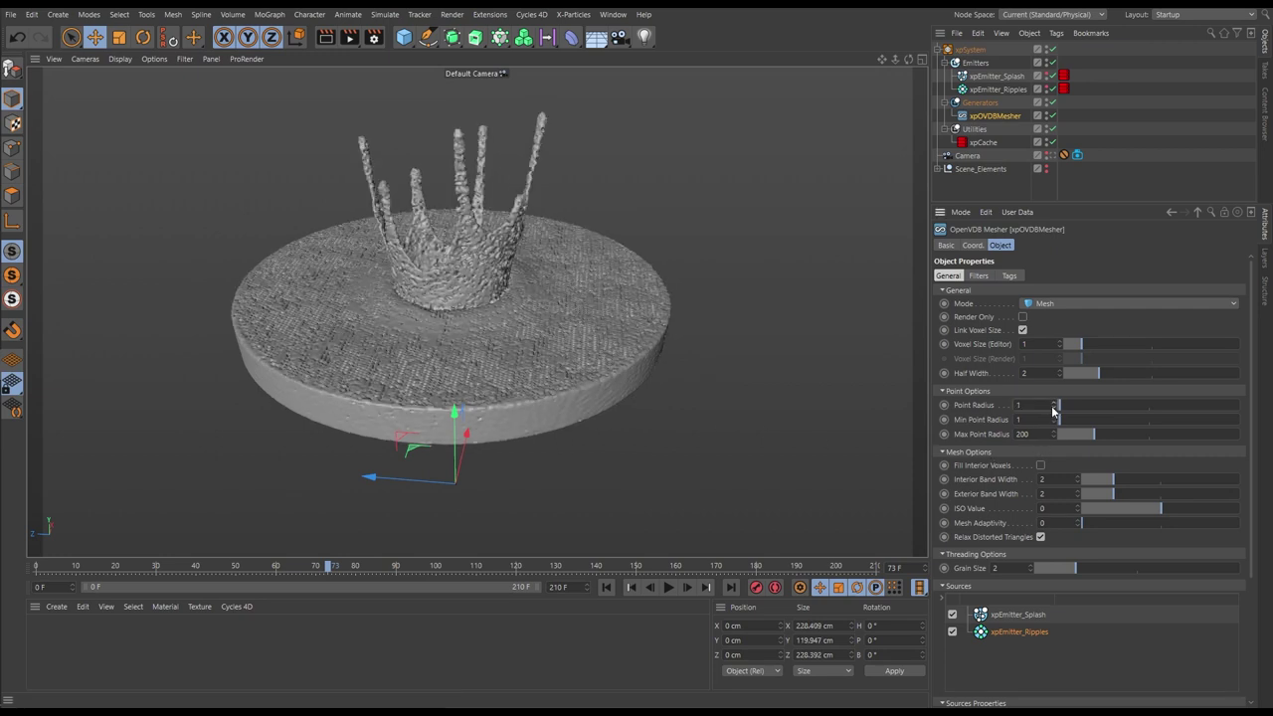
scroll(562, 356, "up", 3)
scroll(563, 358, "up", 3)
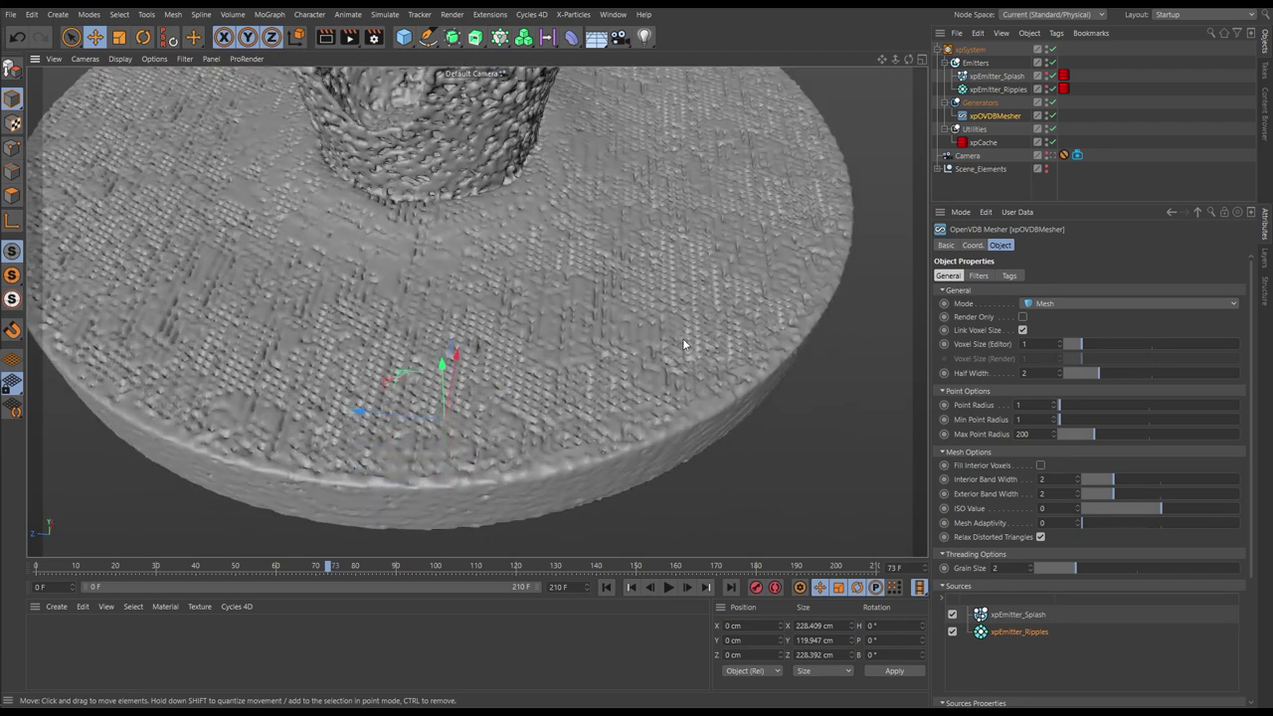
Raise the mesher's Point Radius to 4 and view the whole splash and disc.
left_click_drag(684, 345, 614, 345, "alt")
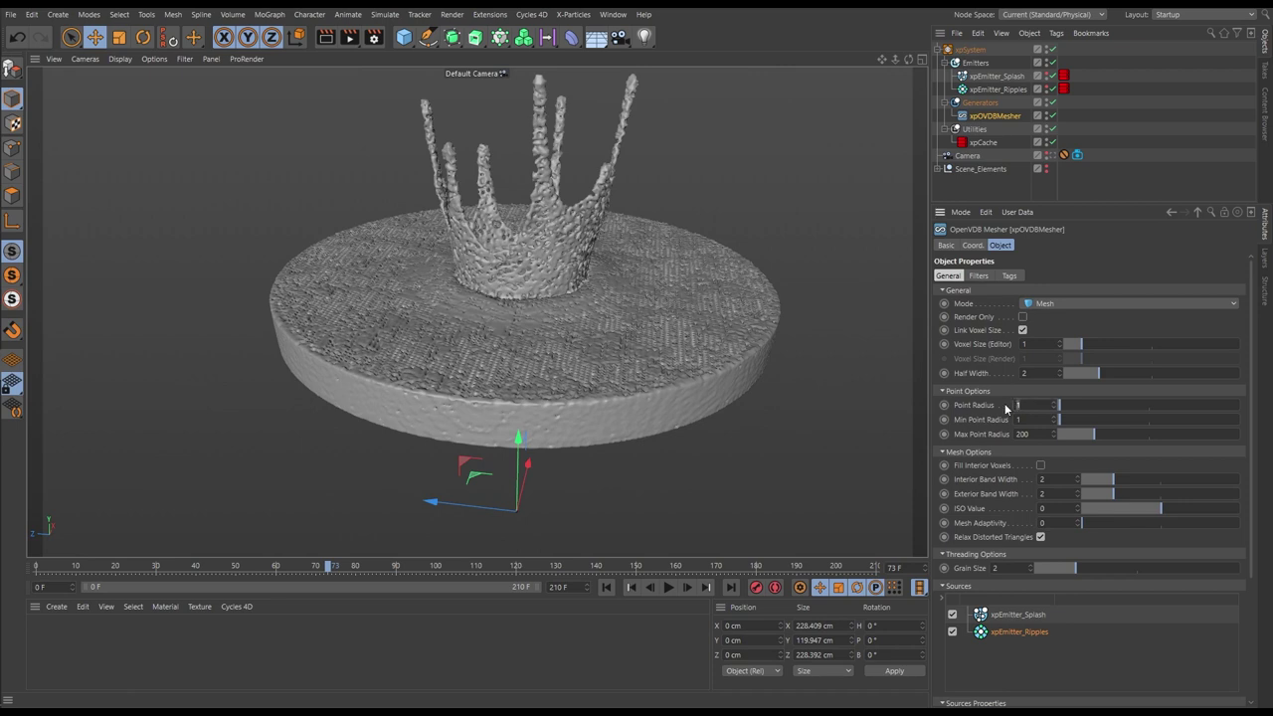
key("Return")
left_click_drag(577, 266, 534, 299, "alt")
scroll(535, 295, "down", 3)
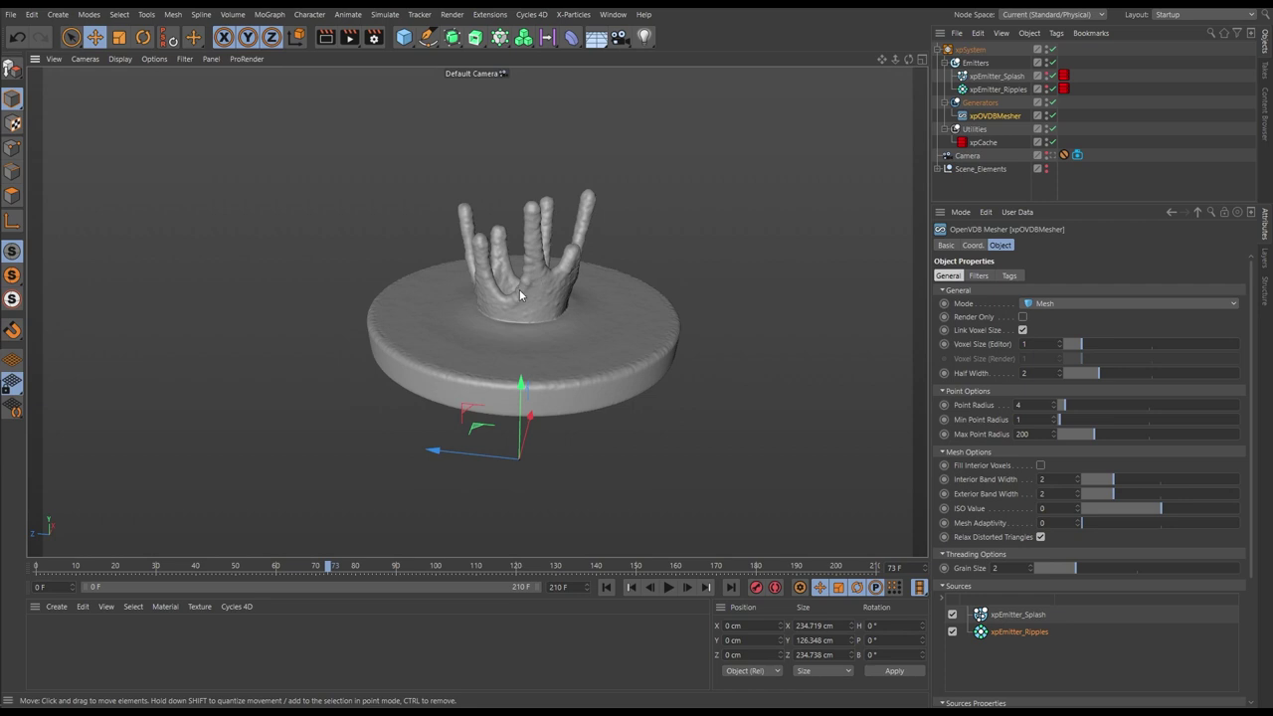
Enable Use Filters on the OpenVDB Mesher and delete the default Median filter.
left_click(978, 277)
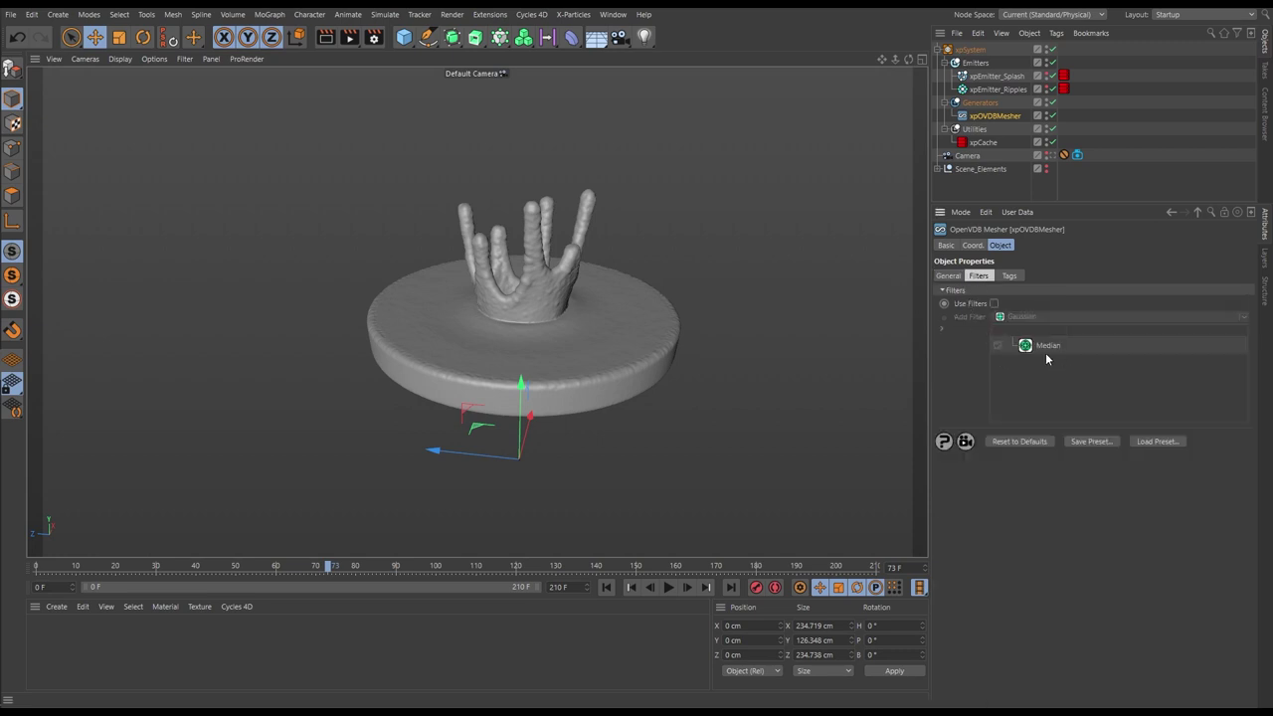
left_click(993, 303)
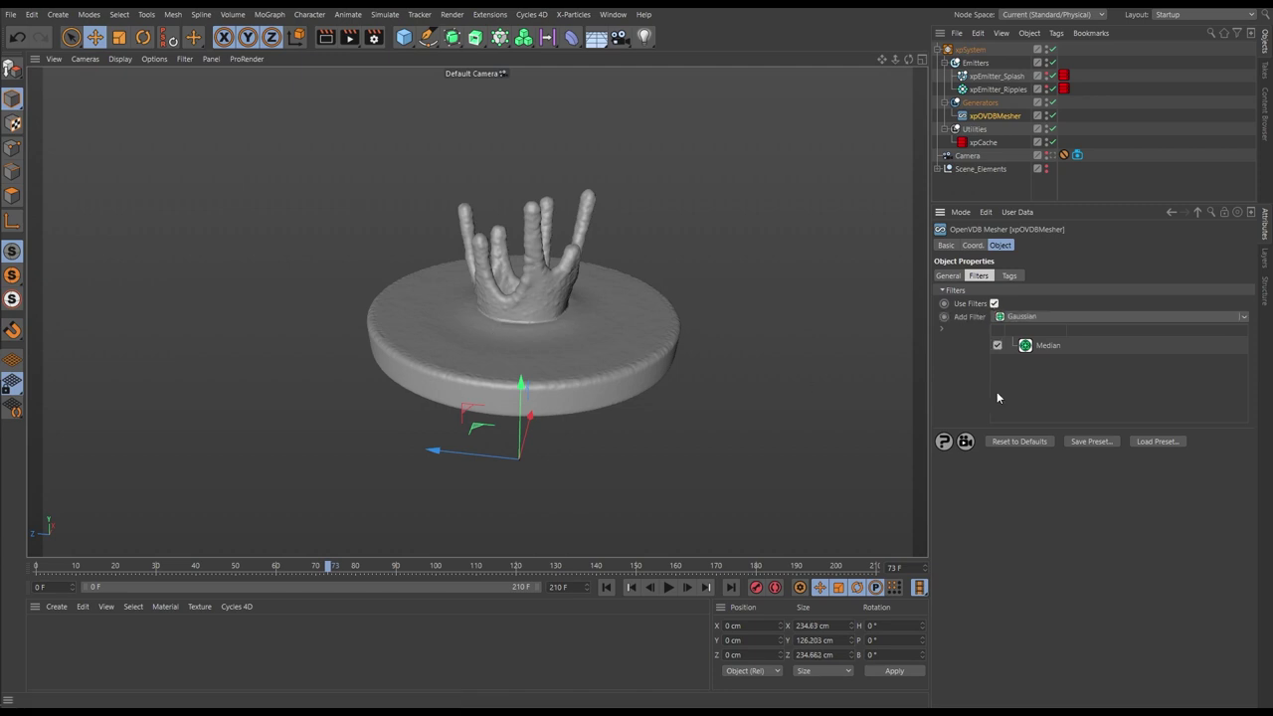
left_click(1046, 346)
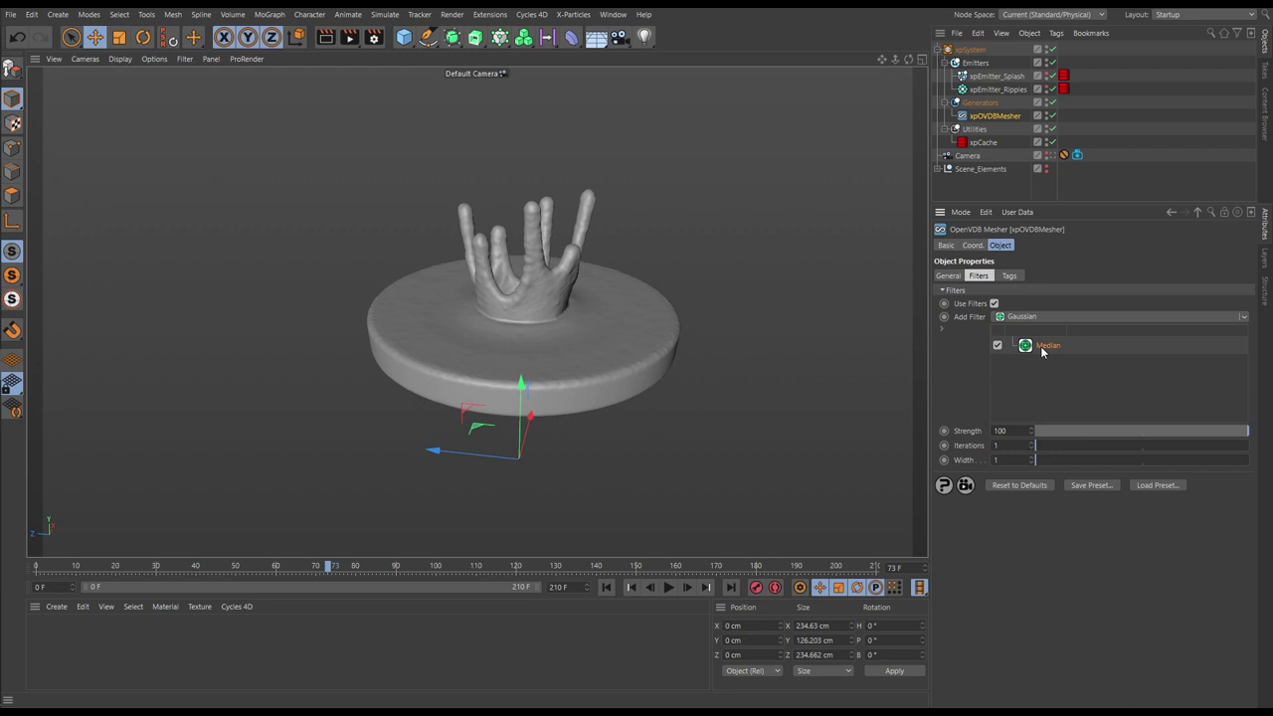
key("Delete")
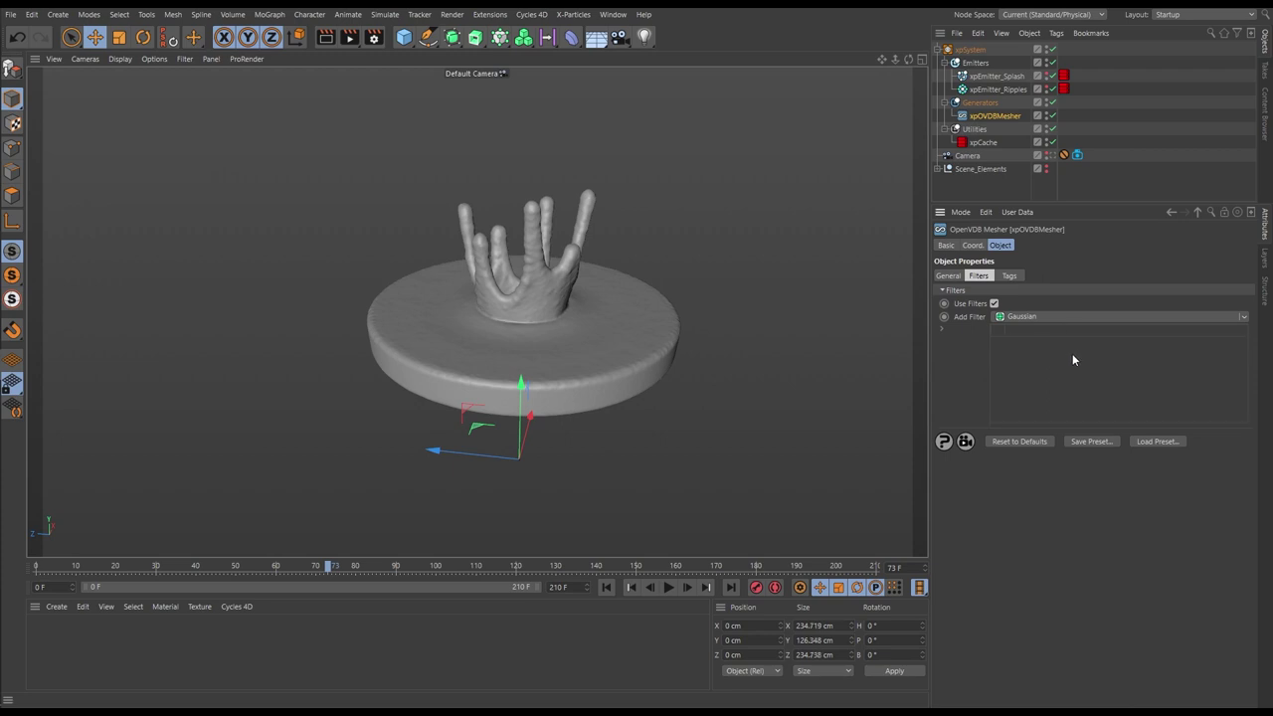
Add a Curvature filter to the mesher and raise its Iterations to 7.
left_click(1241, 317)
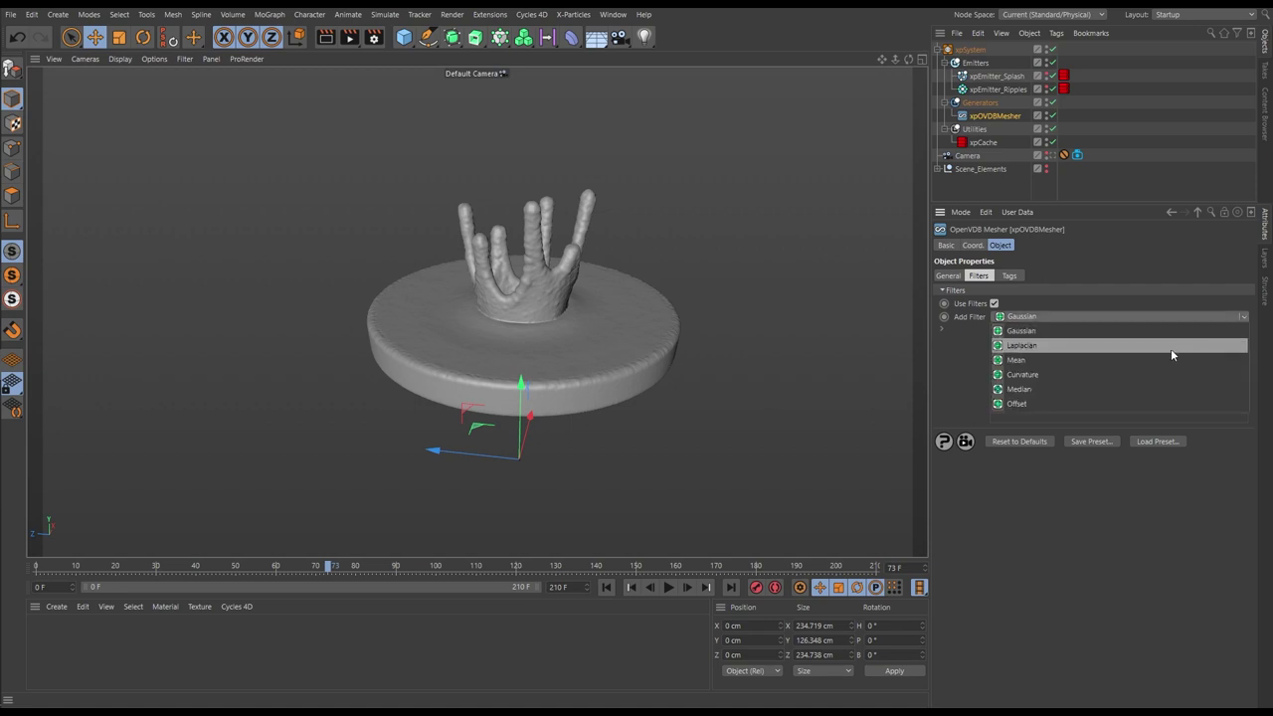
left_click(1021, 374)
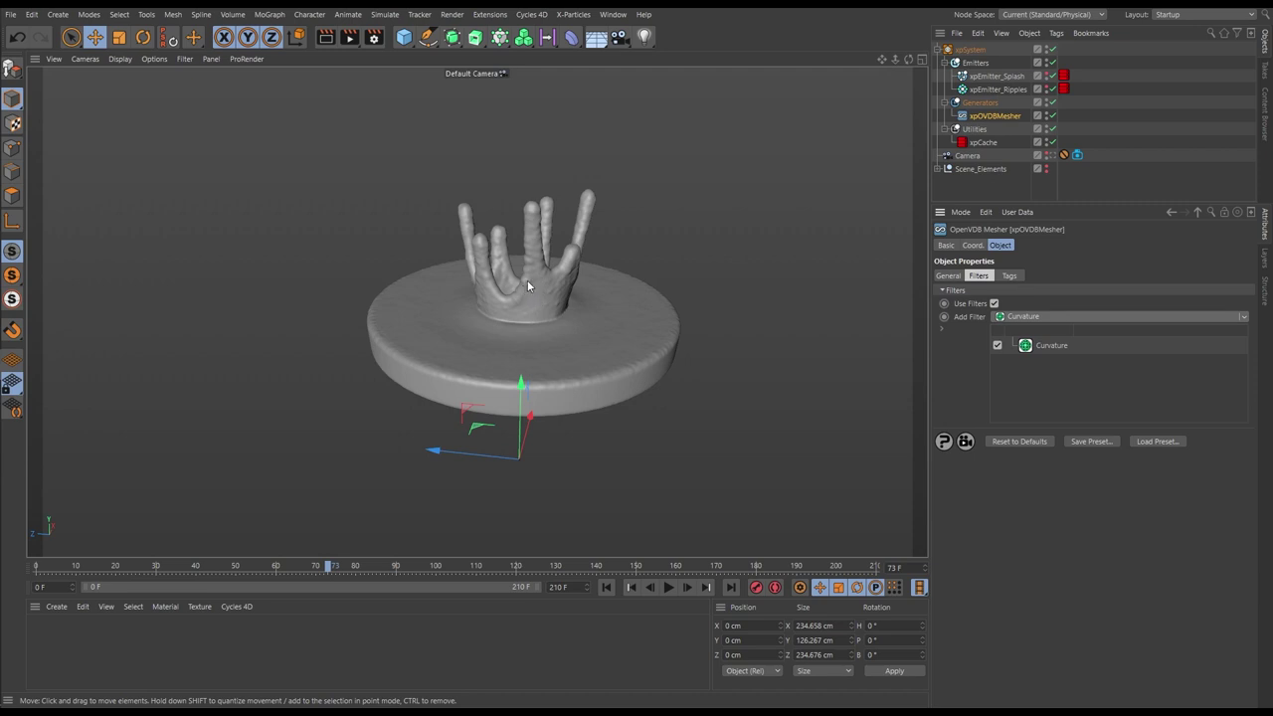
left_click(1050, 345)
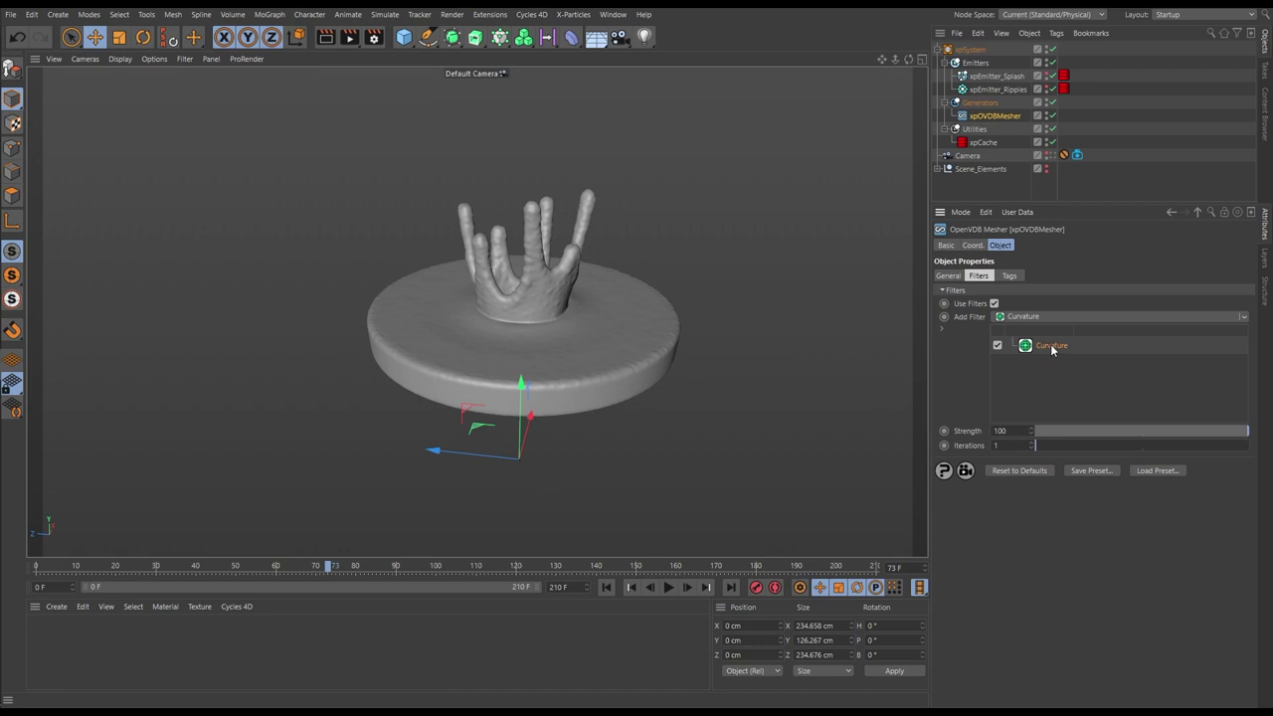
left_click(1058, 445)
left_click(1087, 447)
left_click(1125, 447)
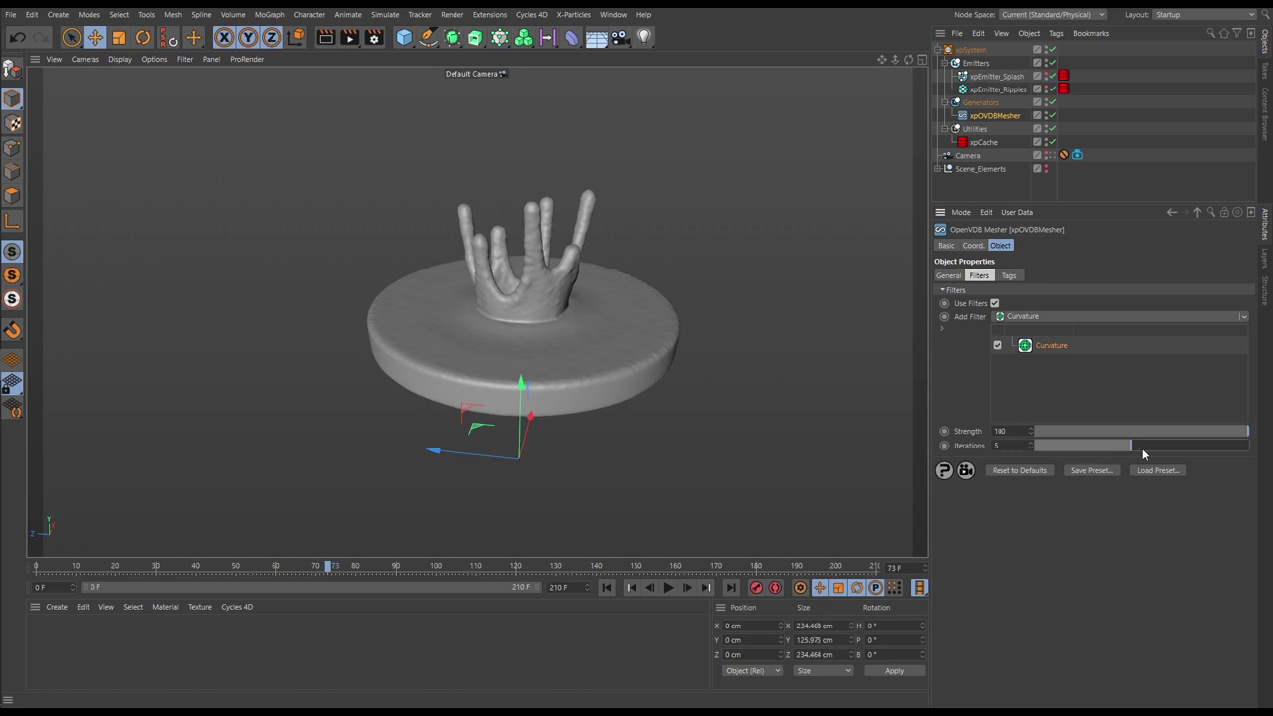
left_click(1154, 447)
left_click(1176, 446)
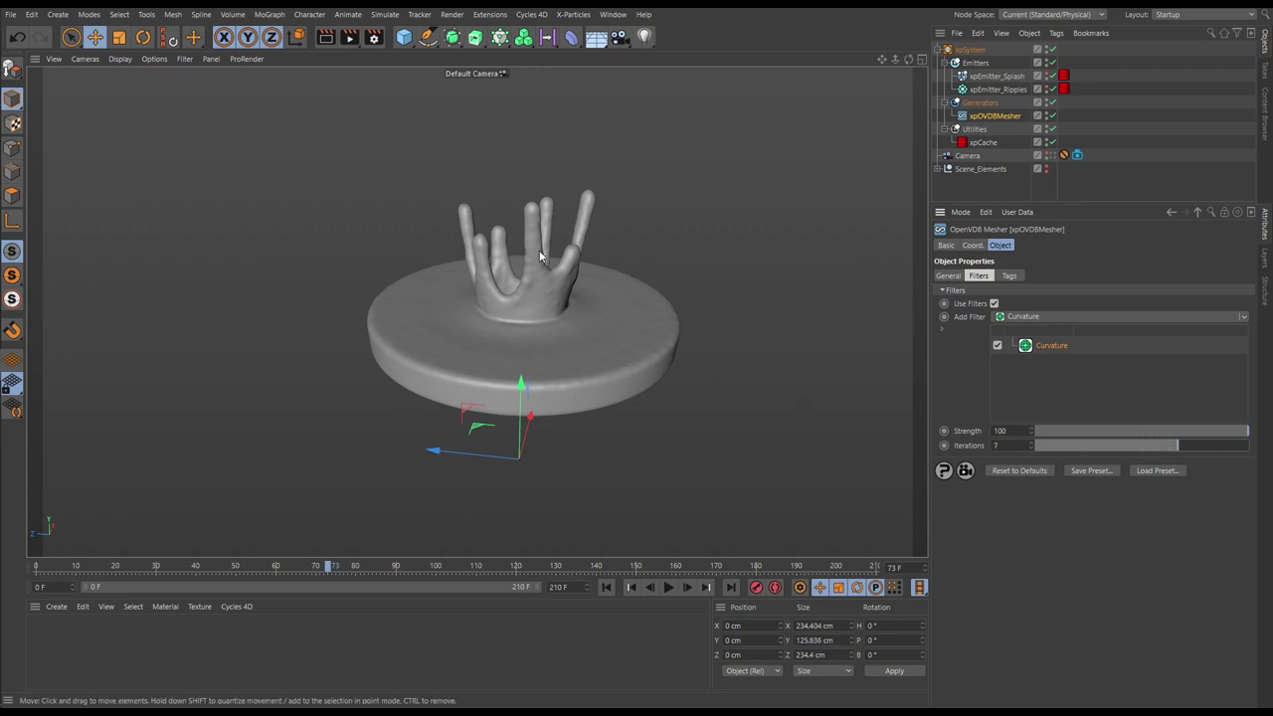
Compare the mesh with the Curvature filter off and on, checking the splash's smoothness from several angles.
left_click(997, 346)
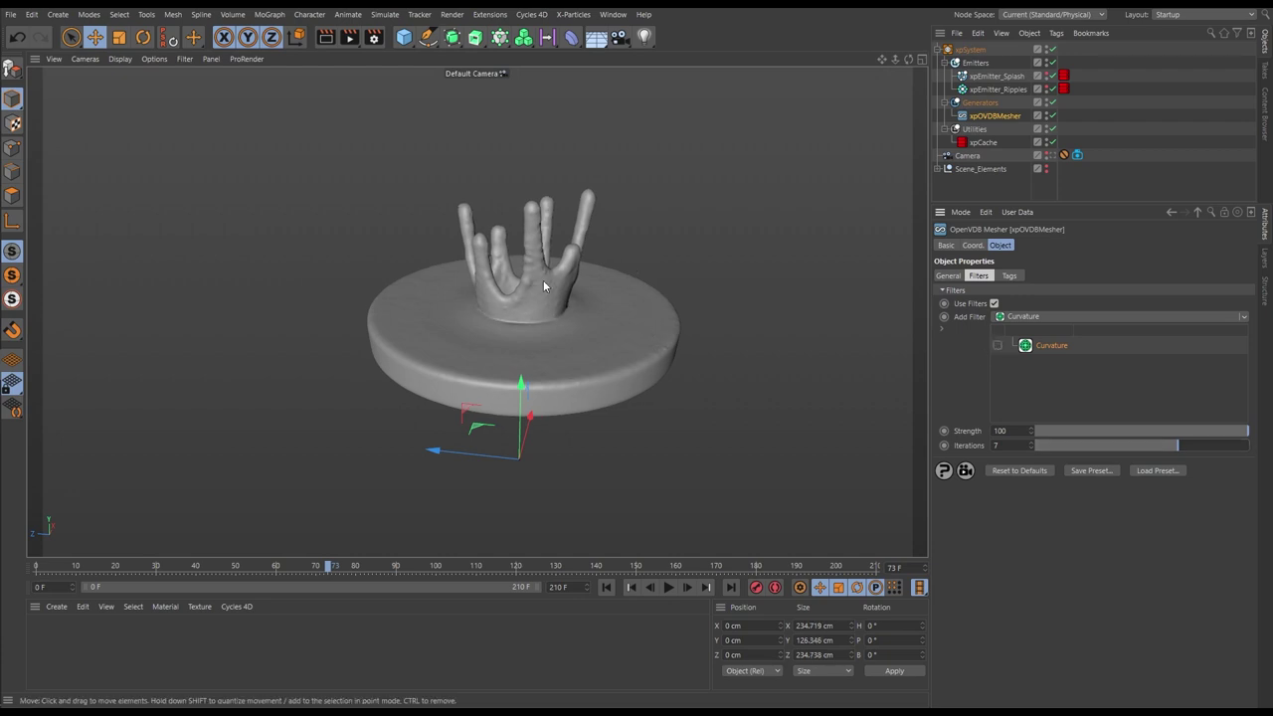
left_click(997, 346)
left_click_drag(553, 310, 526, 294, "alt")
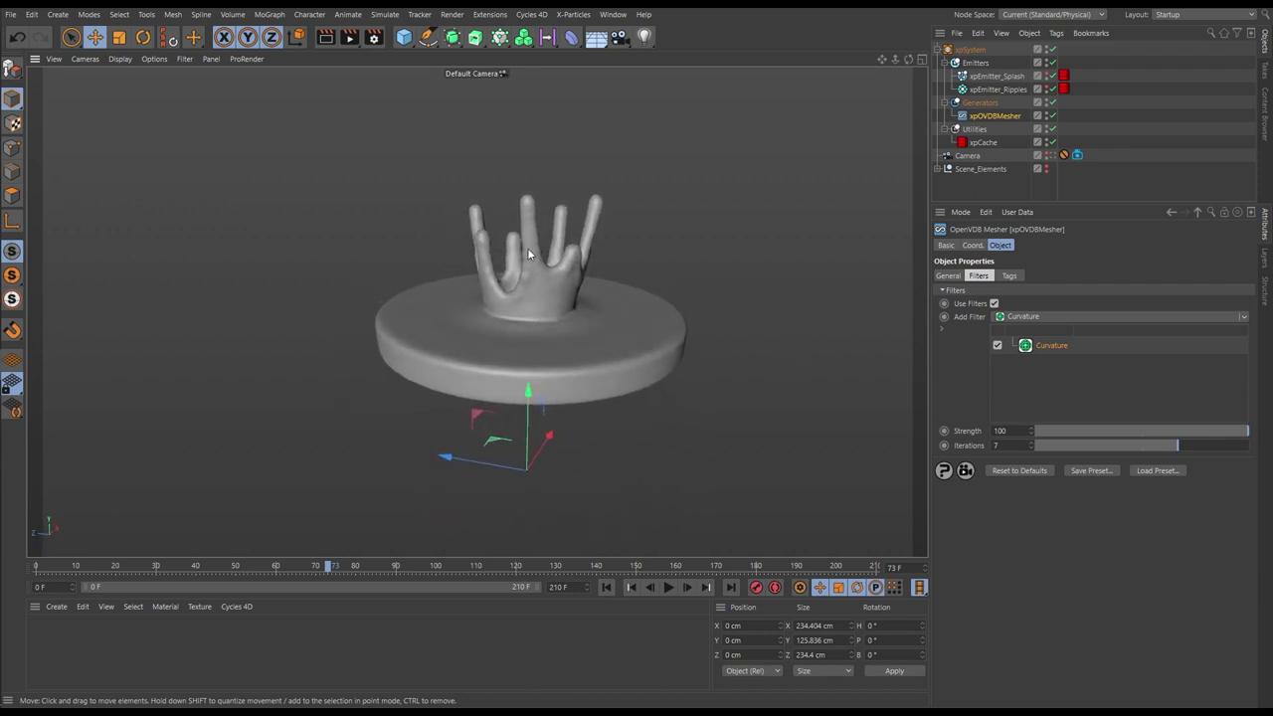
left_click_drag(586, 278, 562, 332, "alt")
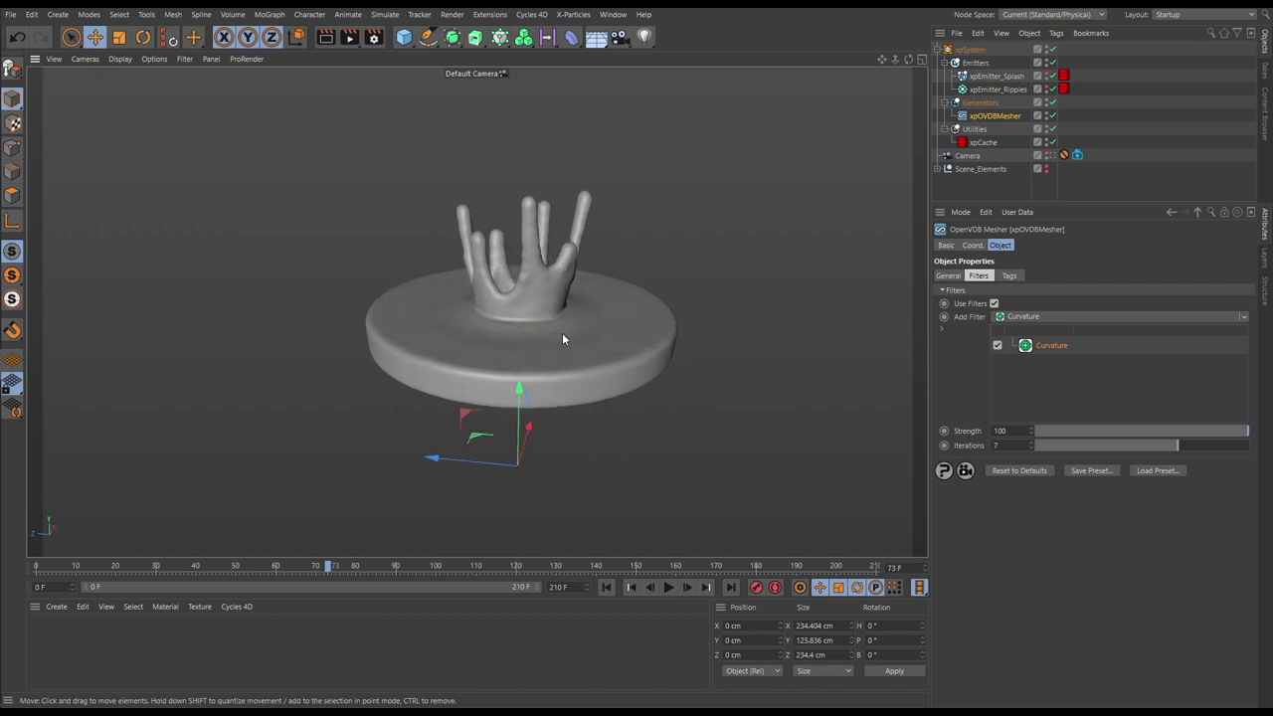
Add a Gaussian filter after the Curvature filter and set its Width to 2.
left_click(1241, 316)
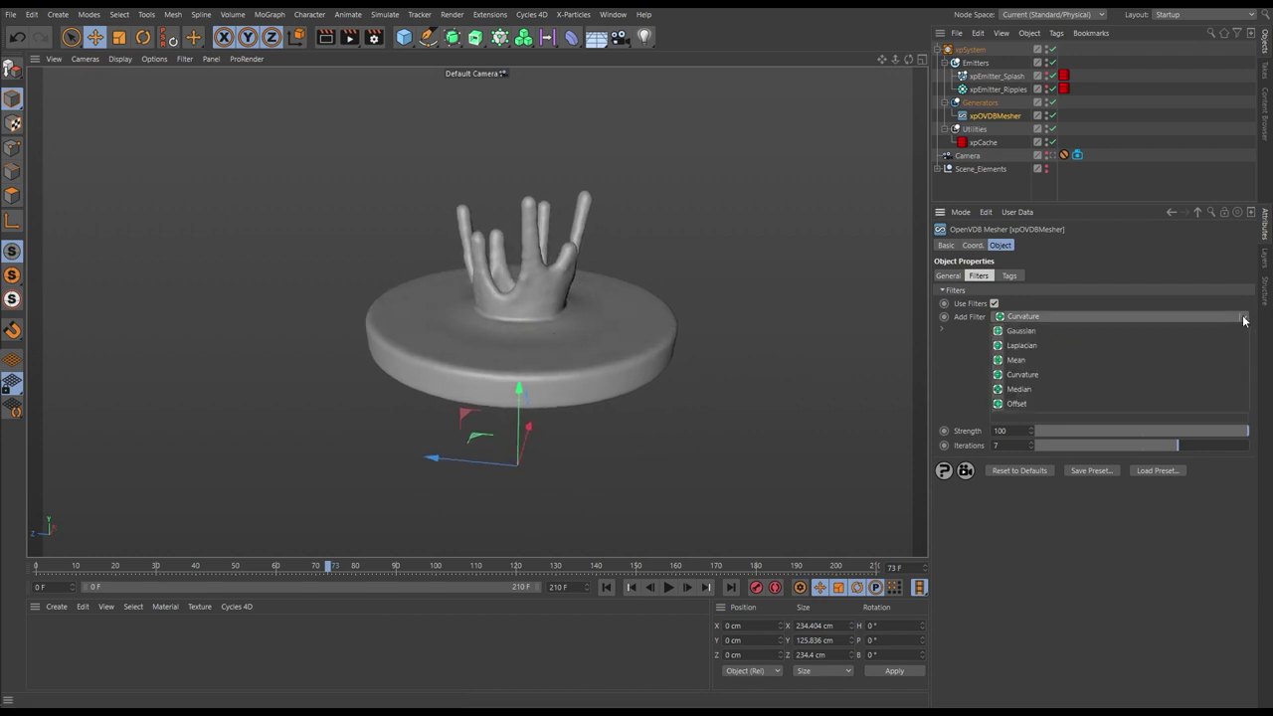
left_click(1014, 331)
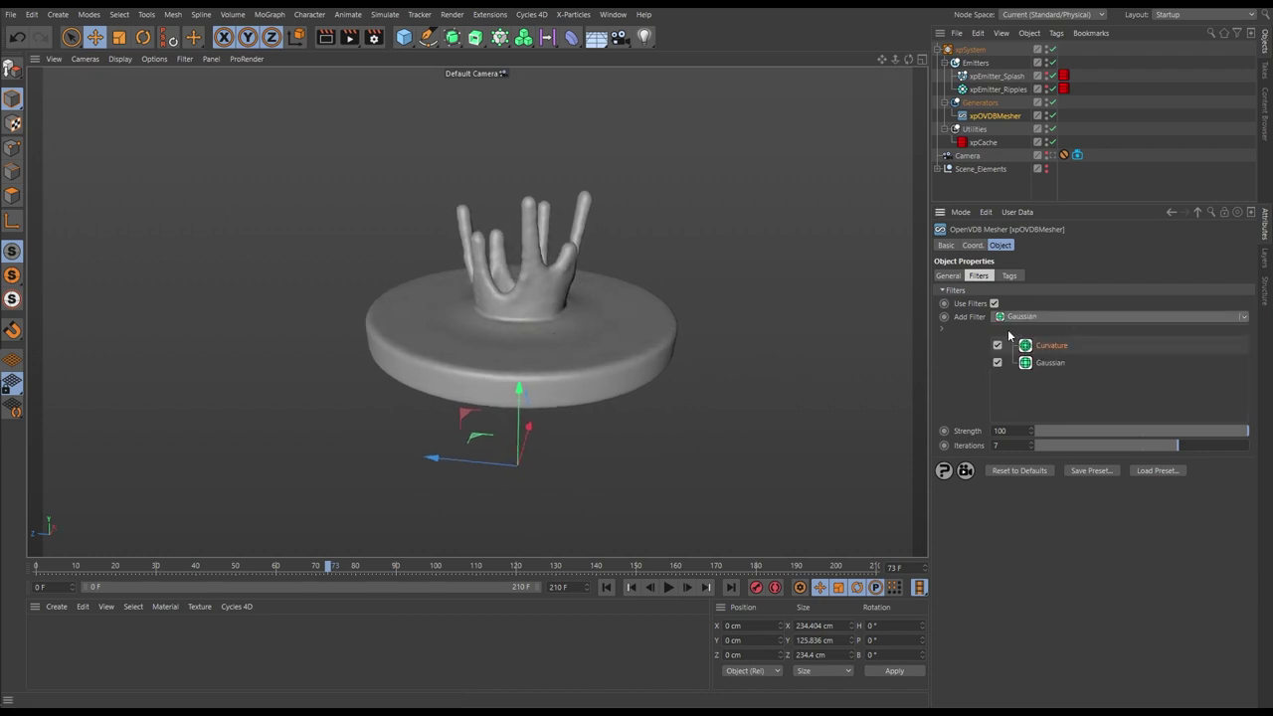
left_click(1044, 366)
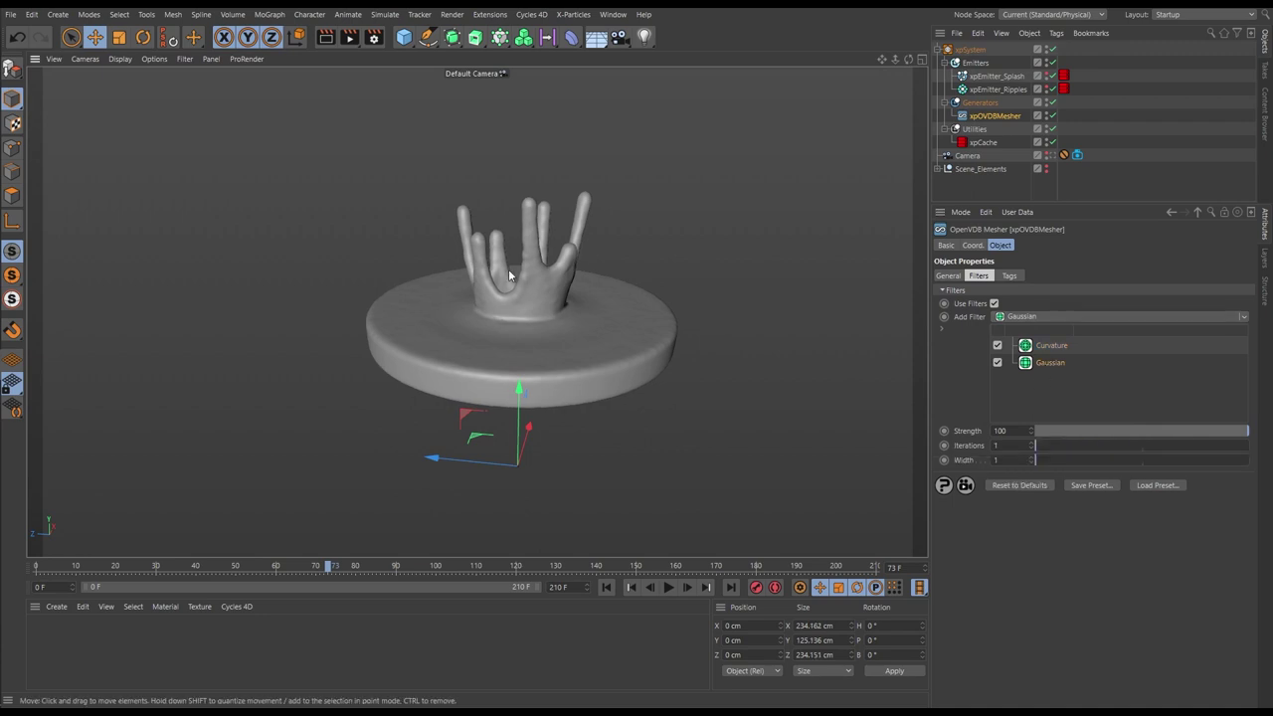
left_click_drag(508, 268, 572, 275, "alt")
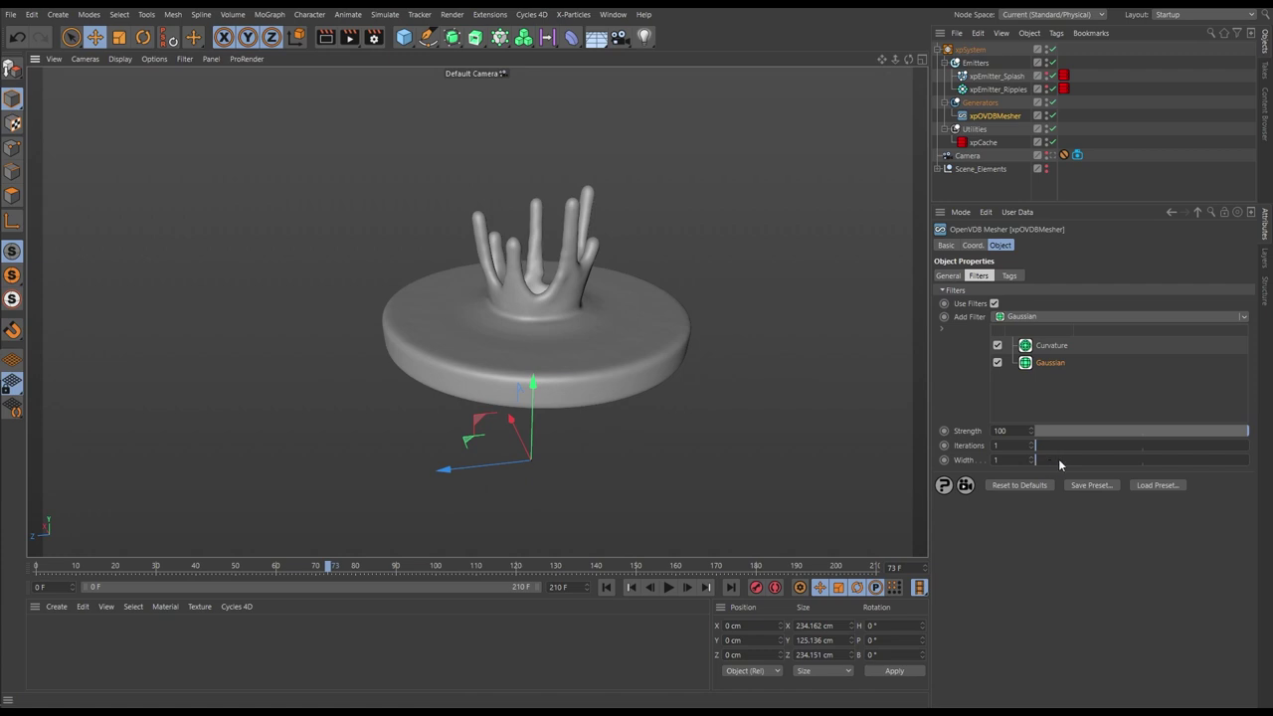
left_click(1058, 459)
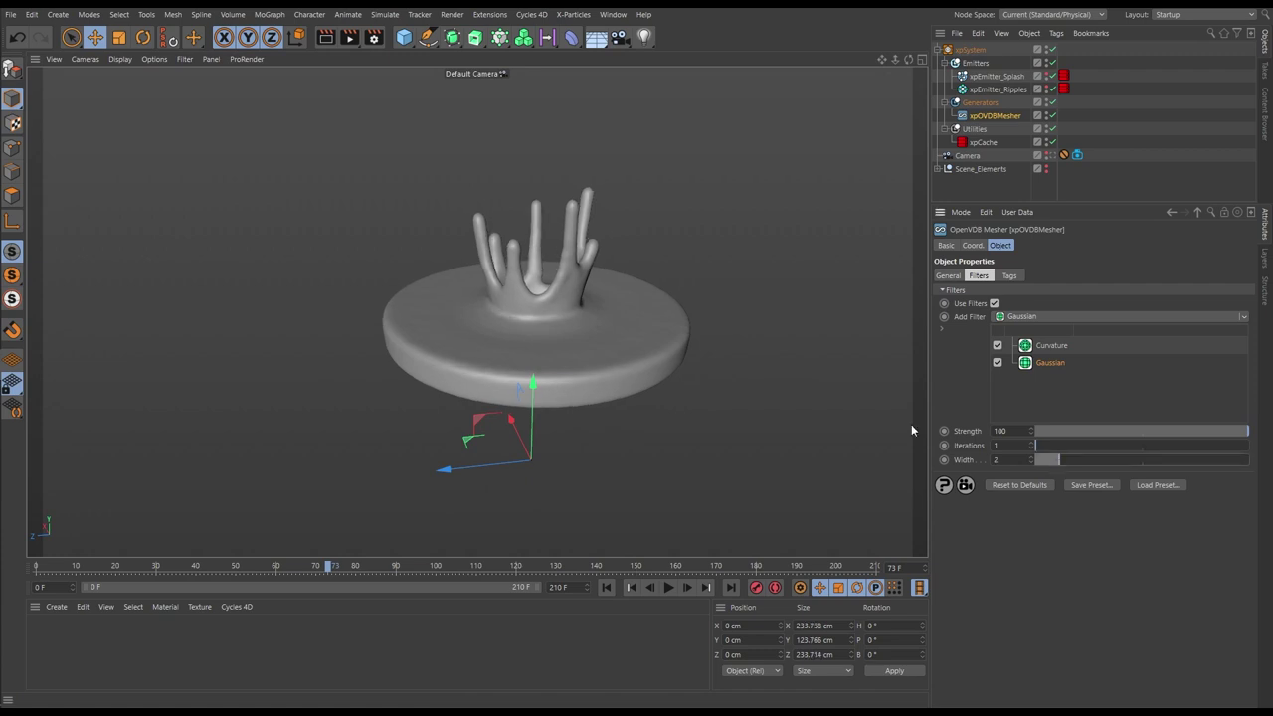
Compare the splash mesh with the Gaussian filter off and on, leaving the filter enabled.
left_click_drag(523, 296, 596, 310, "alt")
left_click(997, 364)
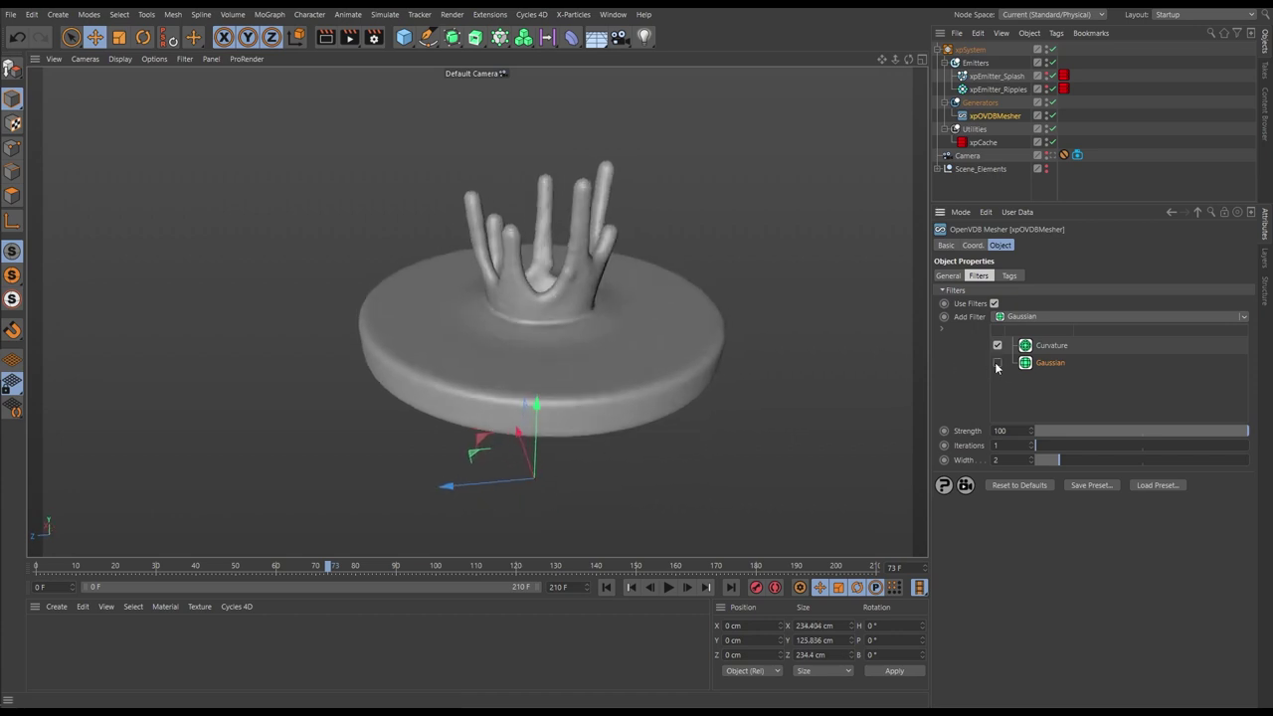
left_click(997, 364)
mouse_move(579, 274)
left_mouse_down("alt")
mouse_move(609, 294)
mouse_move(578, 259)
mouse_move(563, 289)
left_mouse_up("alt")
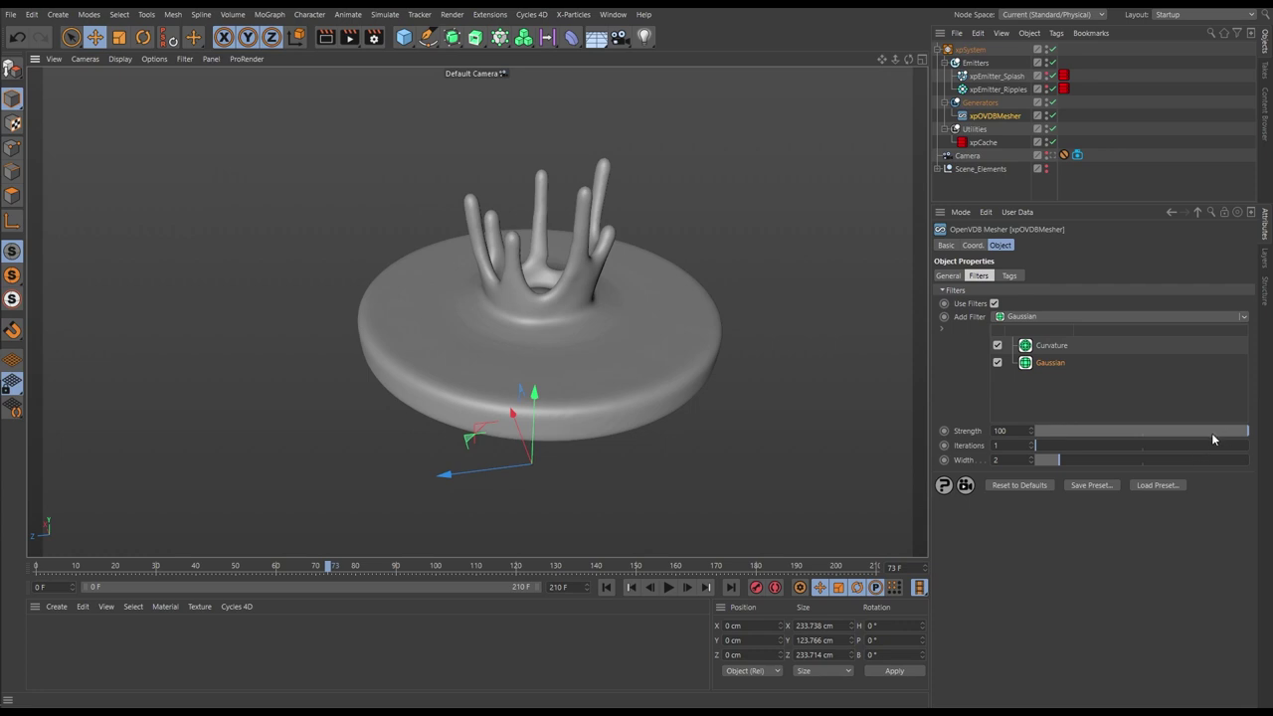
Reduce the Gaussian filter's Strength to 51.5 and inspect the splash from another angle.
left_click_drag(1211, 433, 1211, 465)
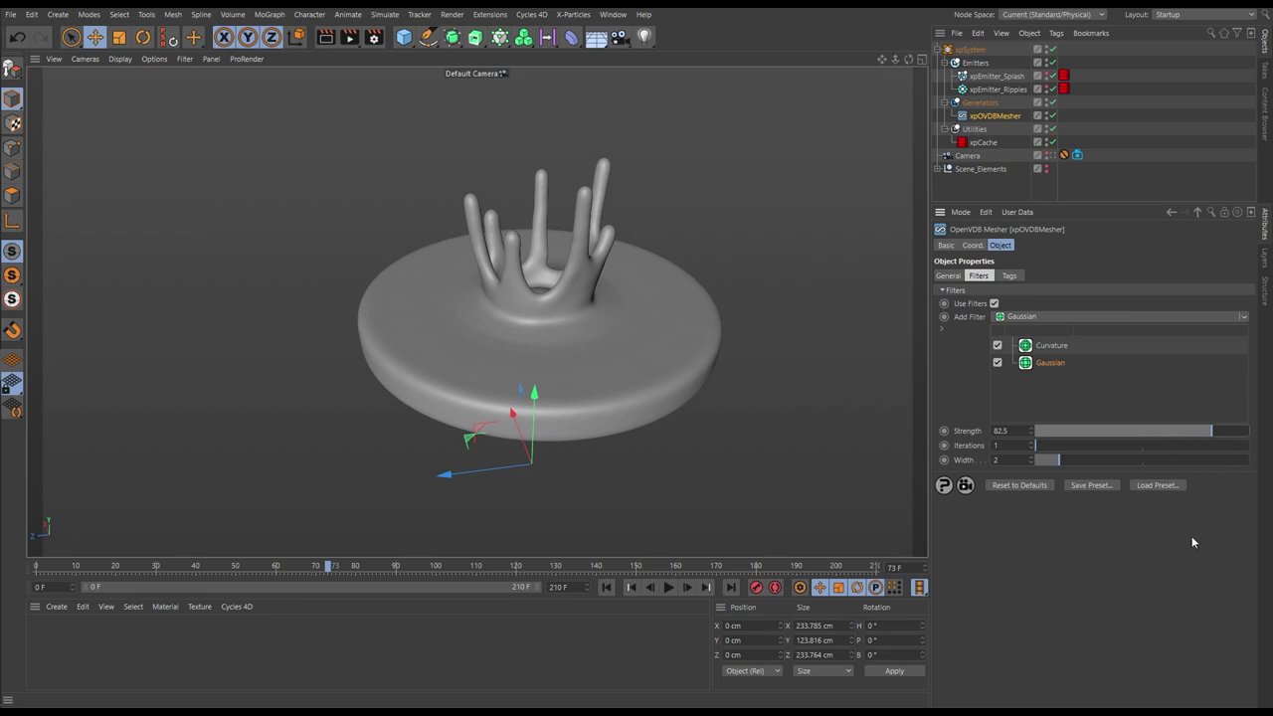
left_click(1179, 431)
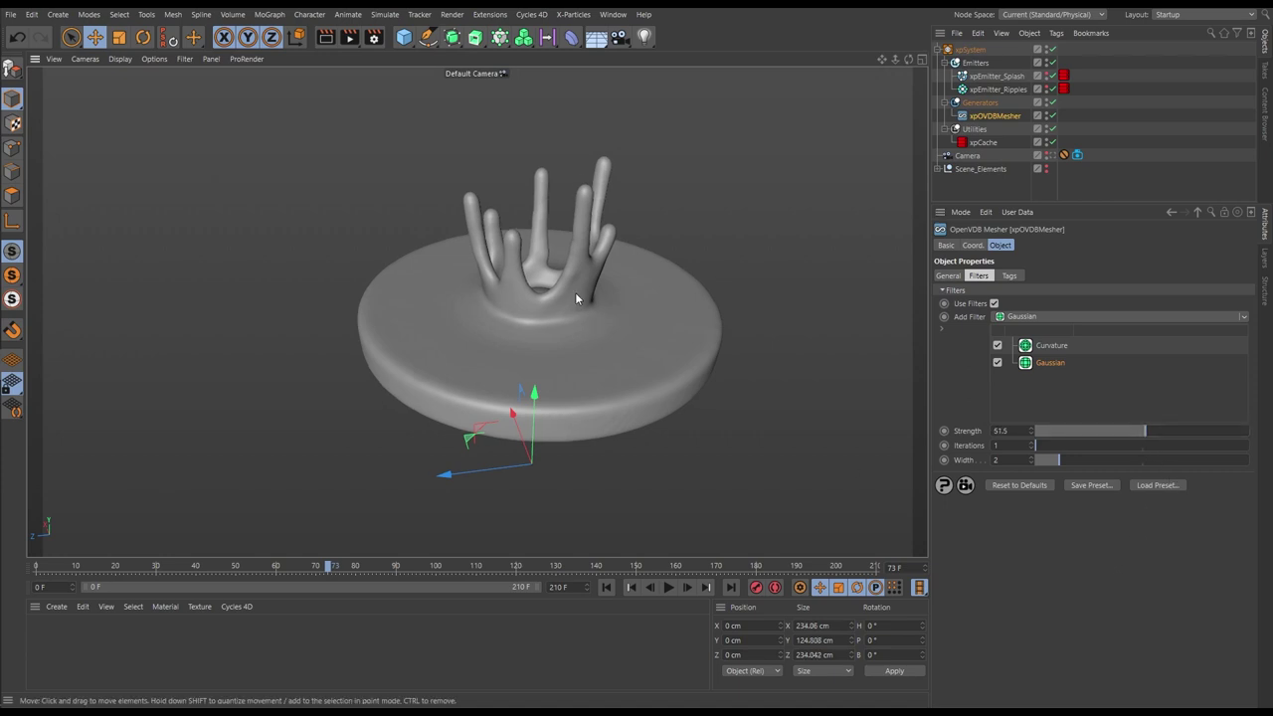
left_click_drag(575, 293, 553, 336, "alt")
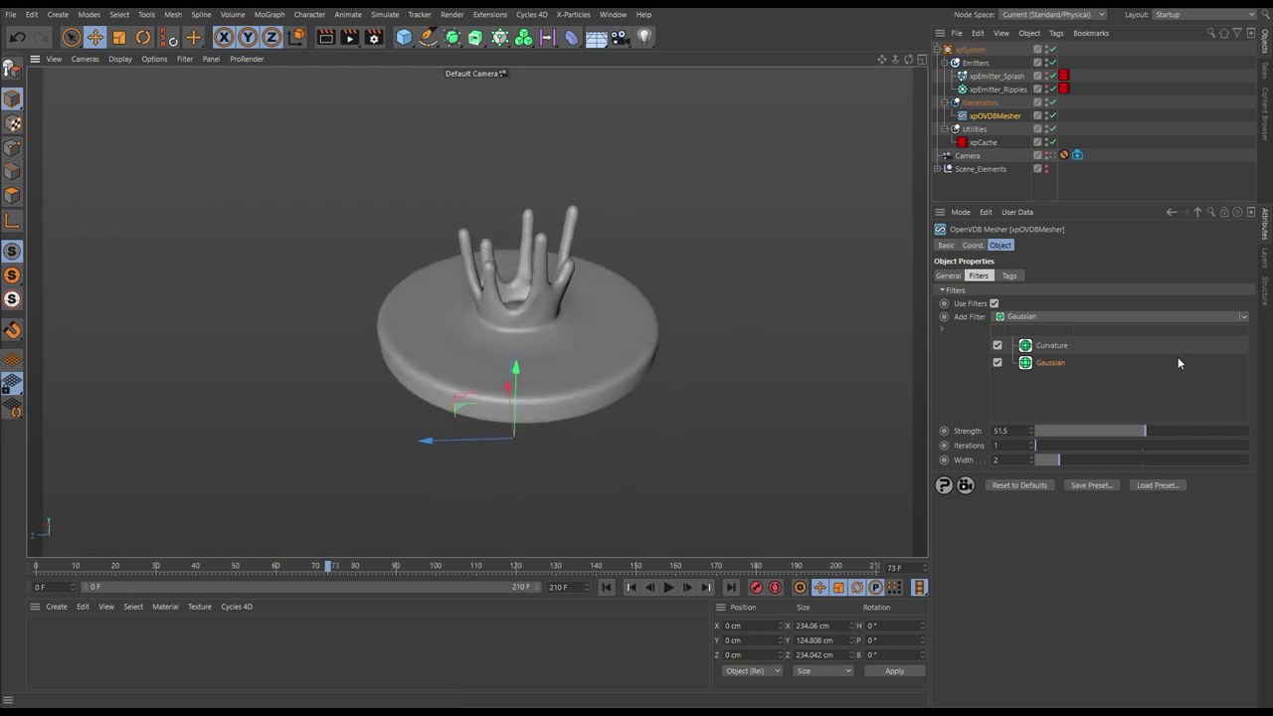
Add an Offset filter after the Gaussian filter and compare the mesh with it off and on.
left_click(1243, 316)
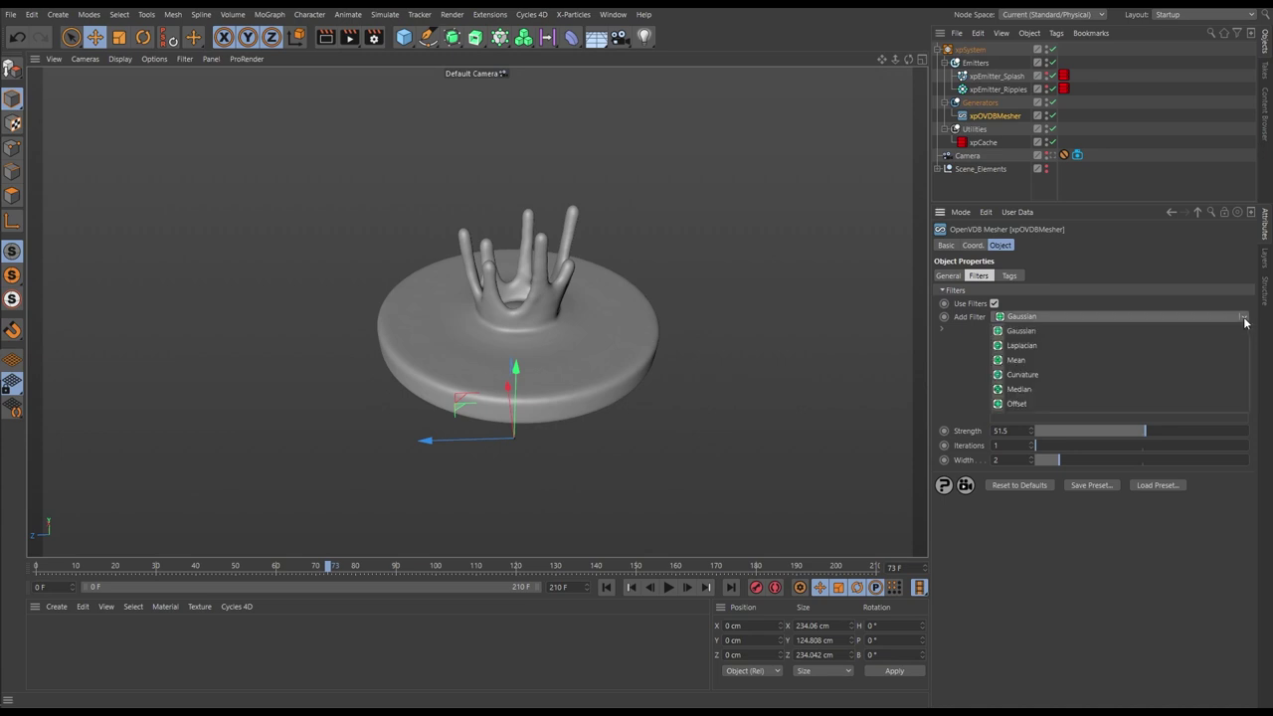
left_click(1154, 403)
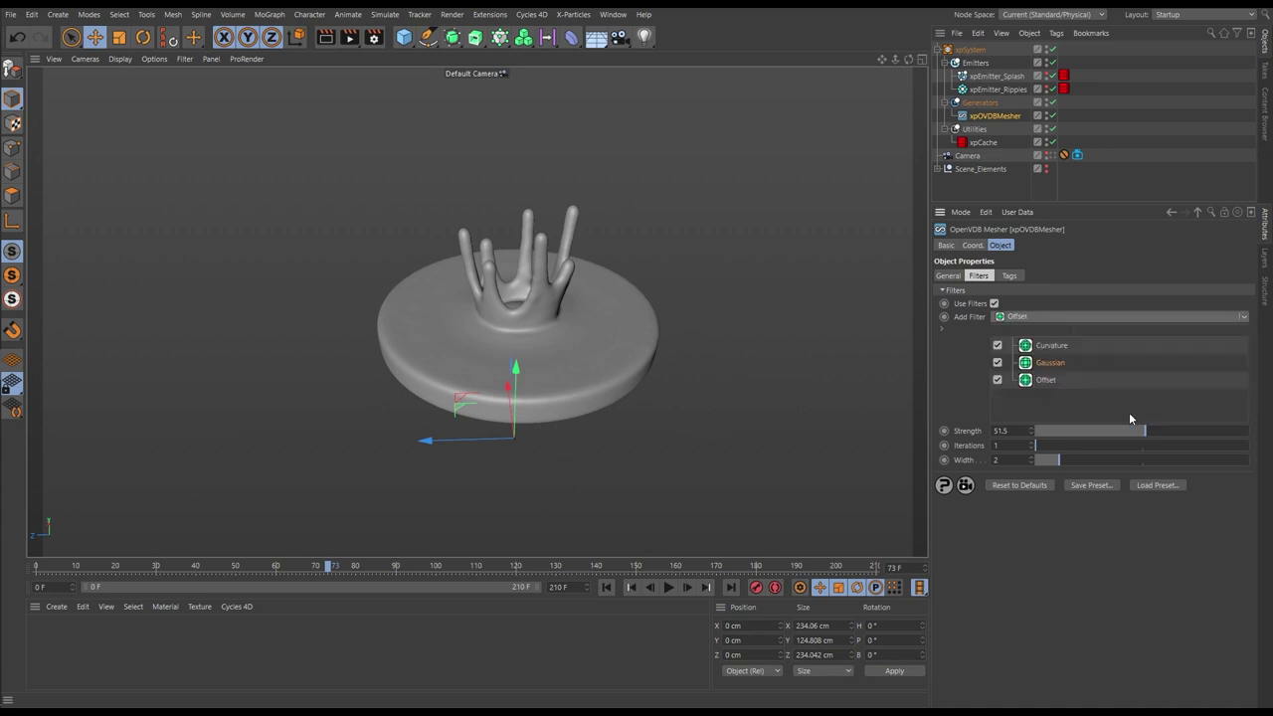
left_click(1047, 384)
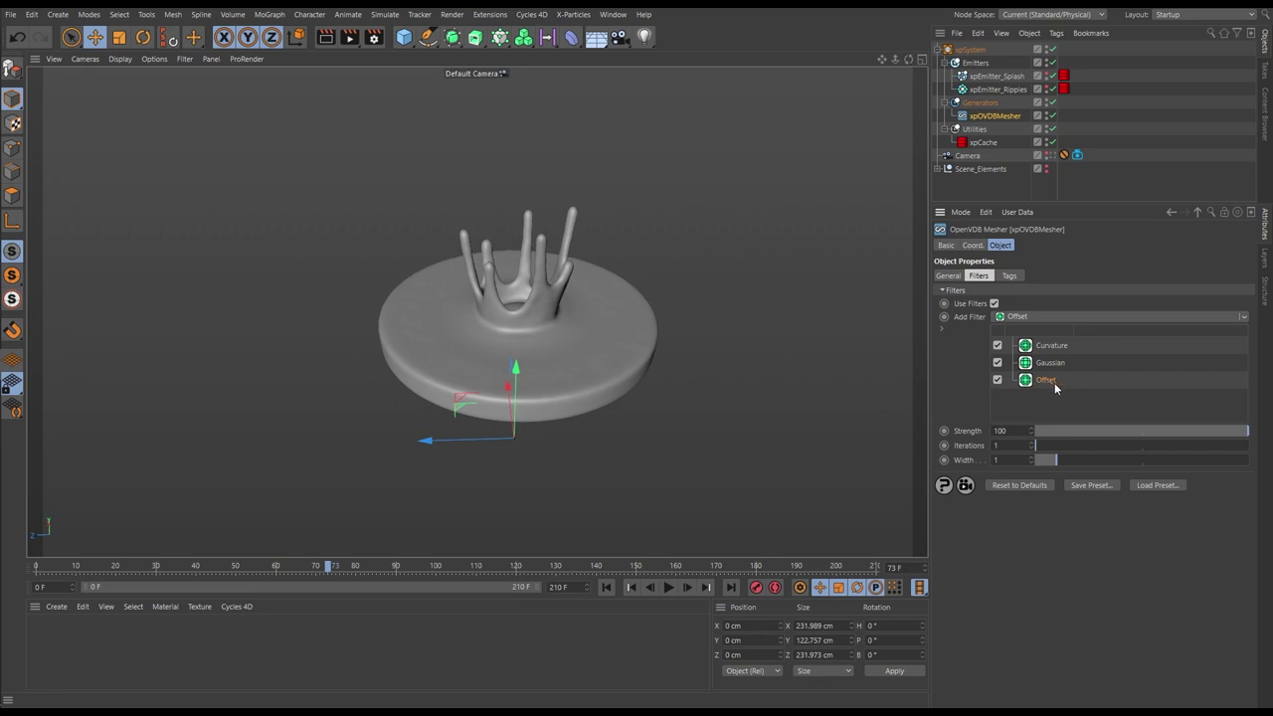
left_click_drag(527, 318, 595, 308, "alt")
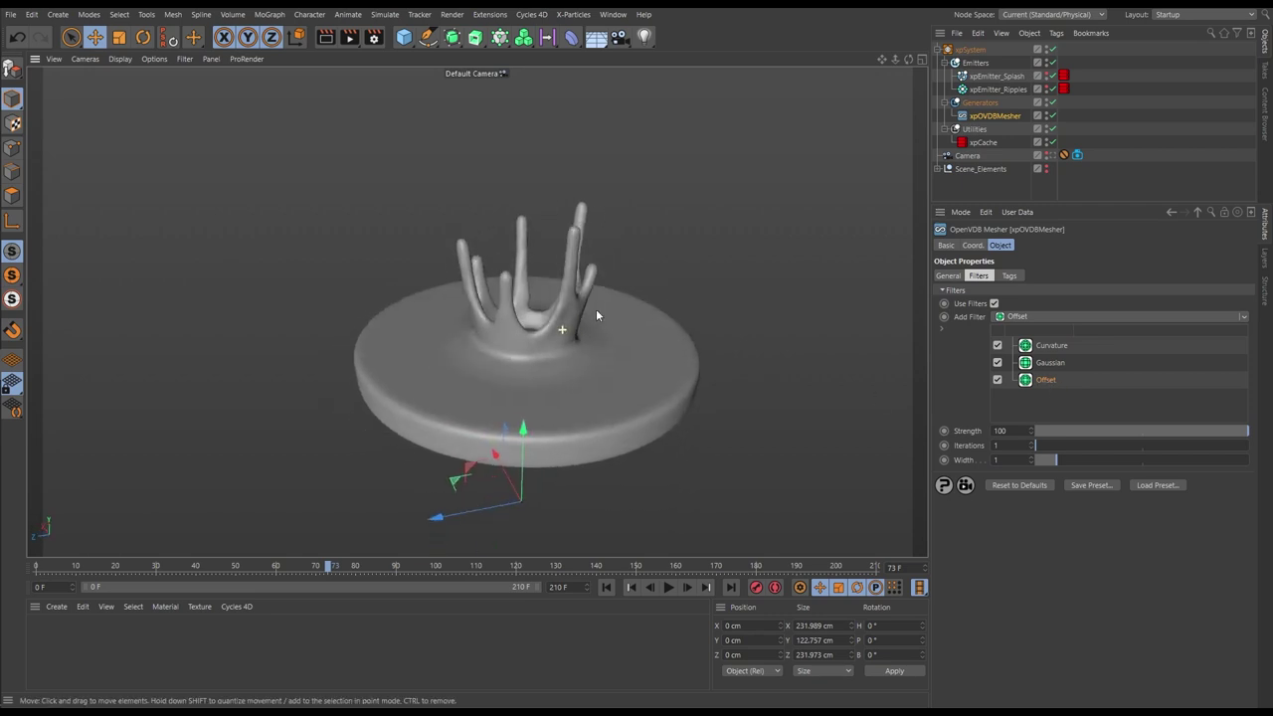
left_click(997, 381)
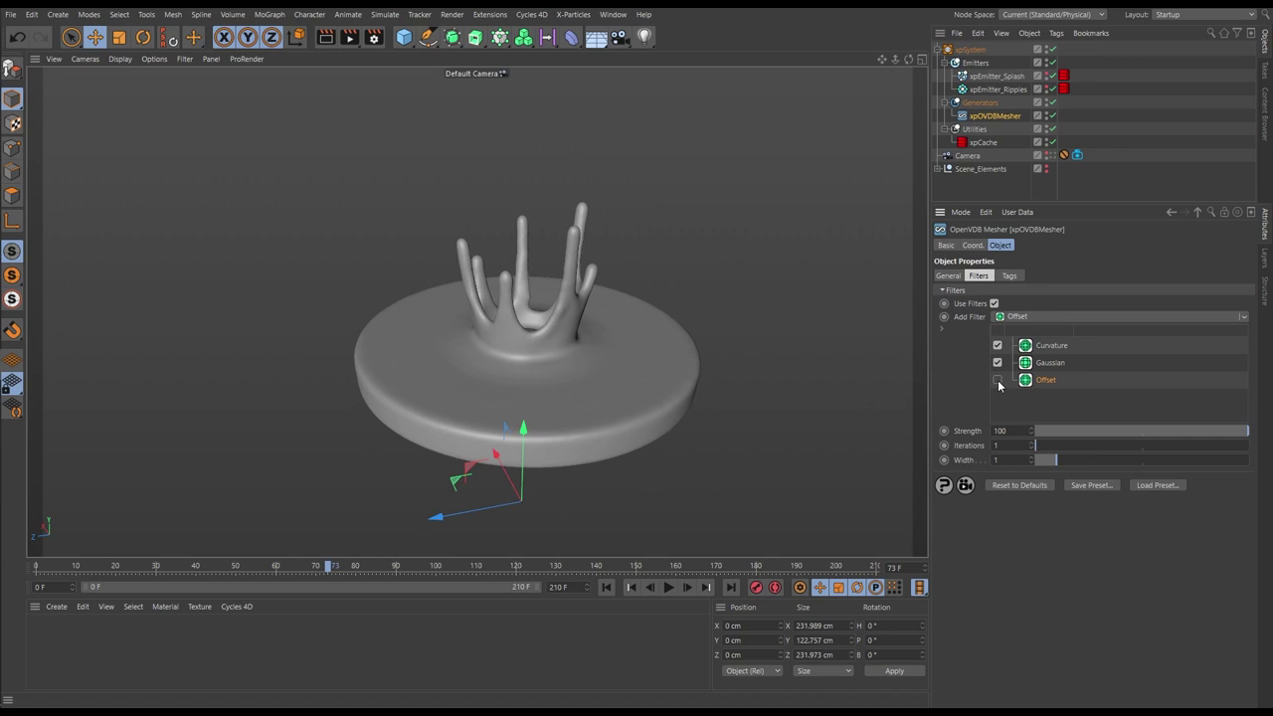
left_click(997, 382)
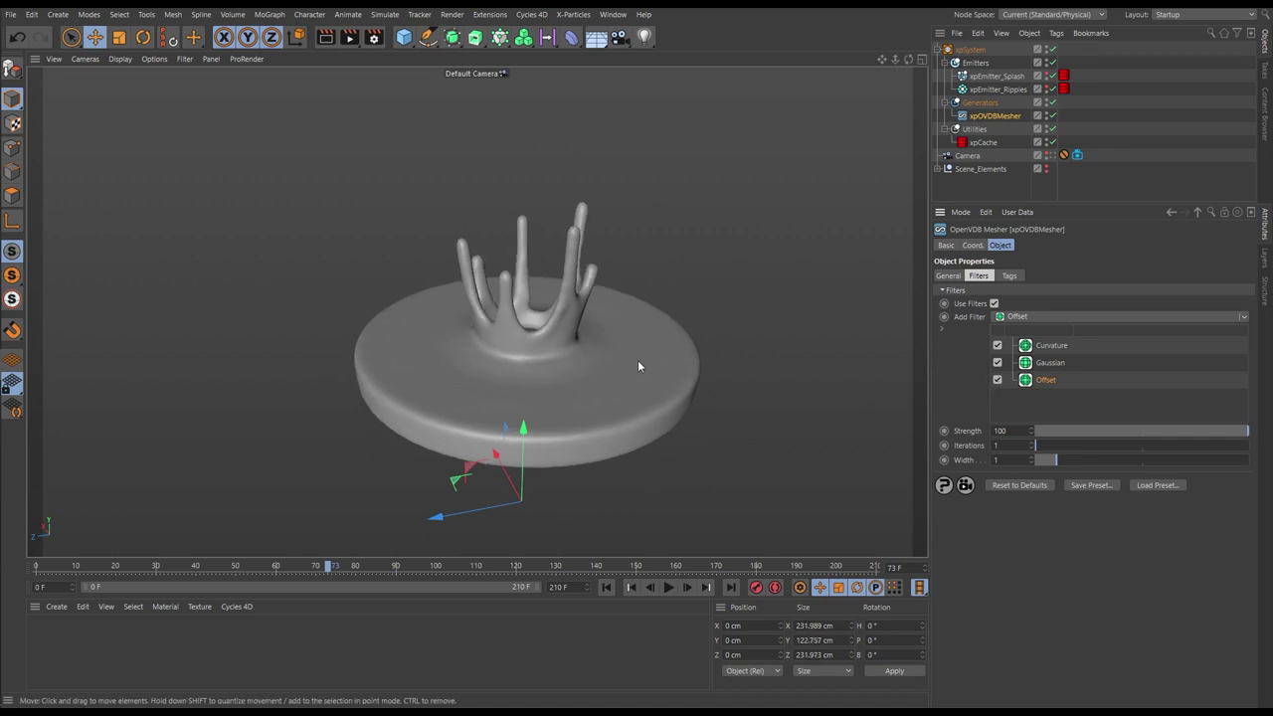
Set the Offset filter's Width to 2 at frame 61 and check the thinned splash at frame 71.
left_click_drag(564, 312, 384, 593, "alt")
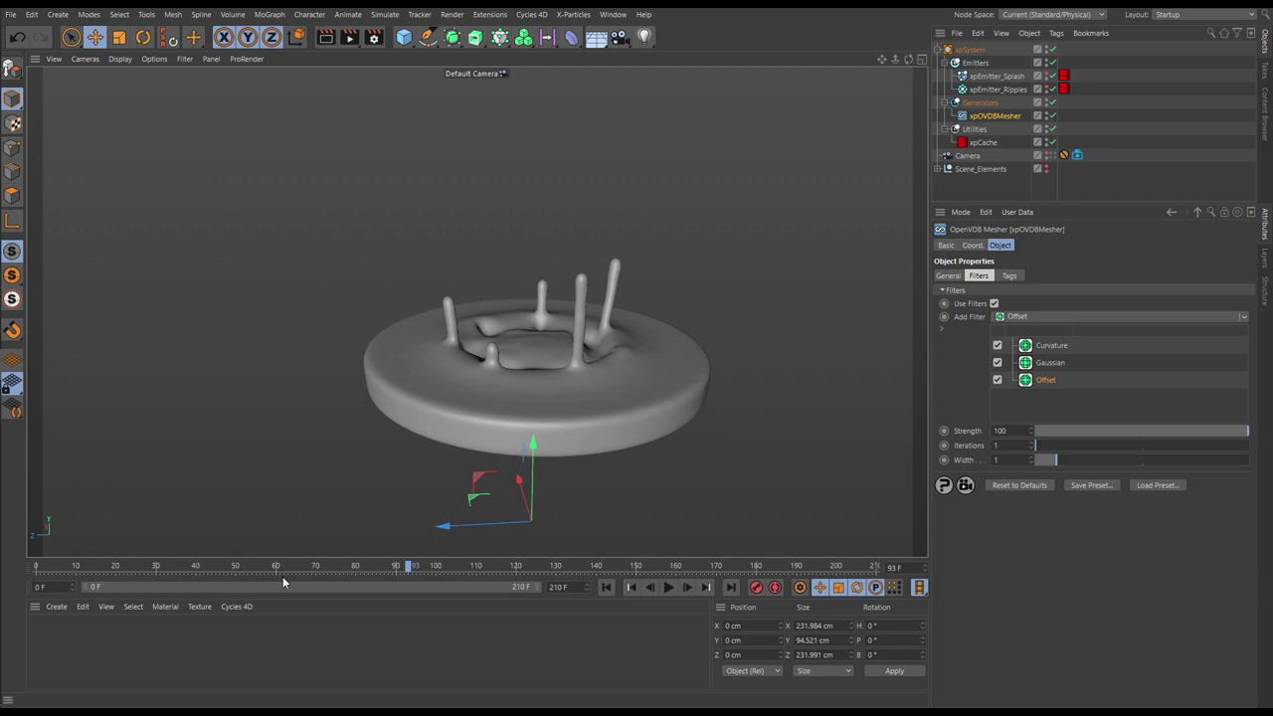
left_click(283, 576)
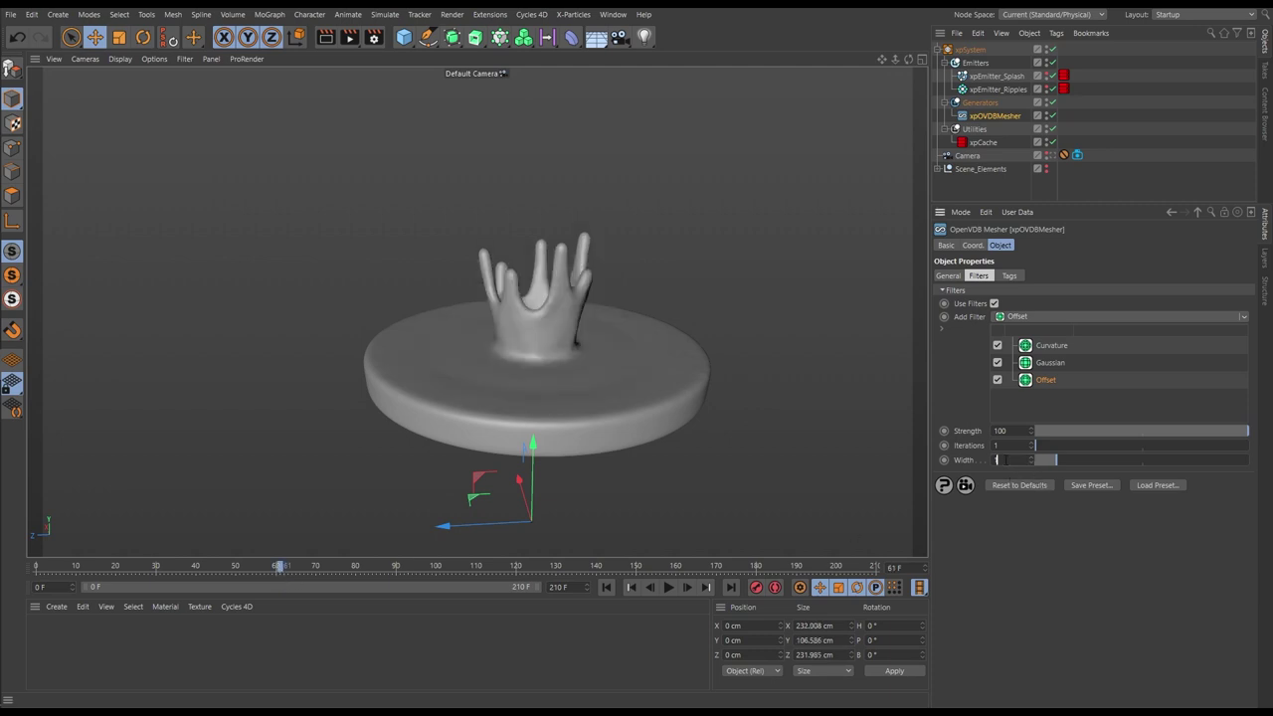
type("2")
key("Return")
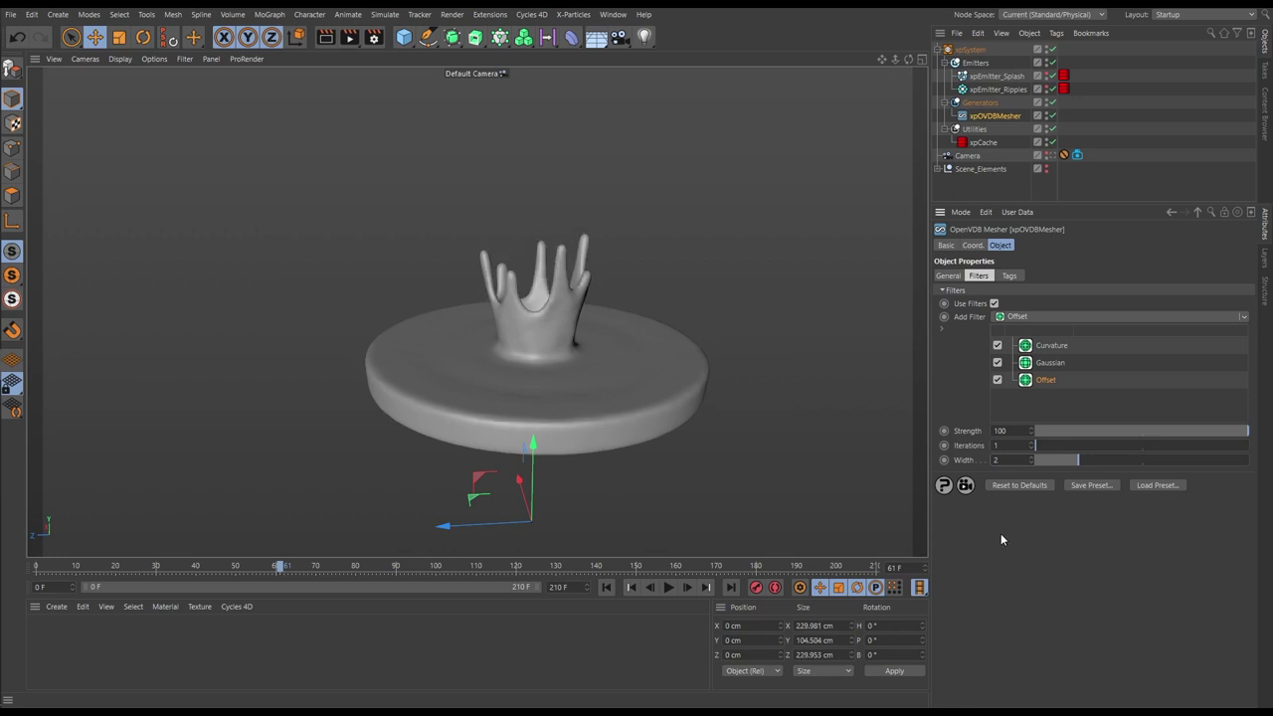
mouse_move(582, 305)
left_mouse_down("alt")
mouse_move(635, 358)
mouse_move(724, 330)
mouse_move(531, 302)
mouse_move(560, 315)
left_mouse_up("alt")
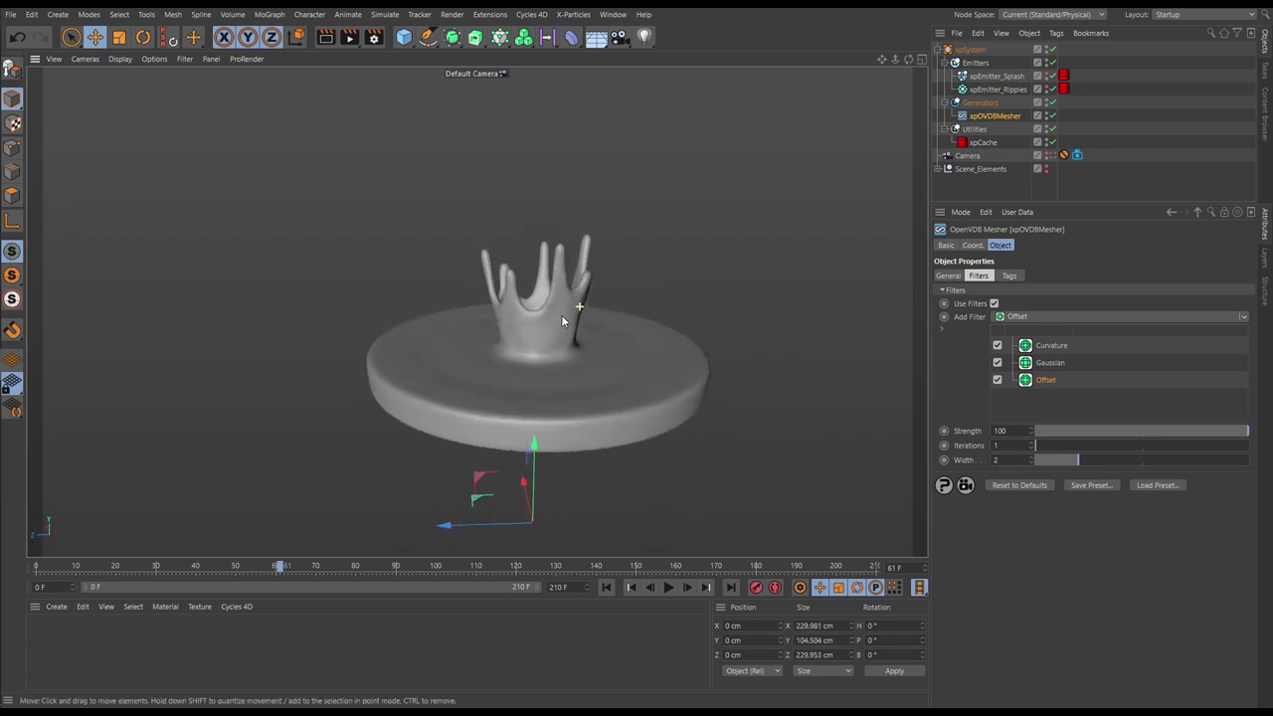
left_click(321, 568)
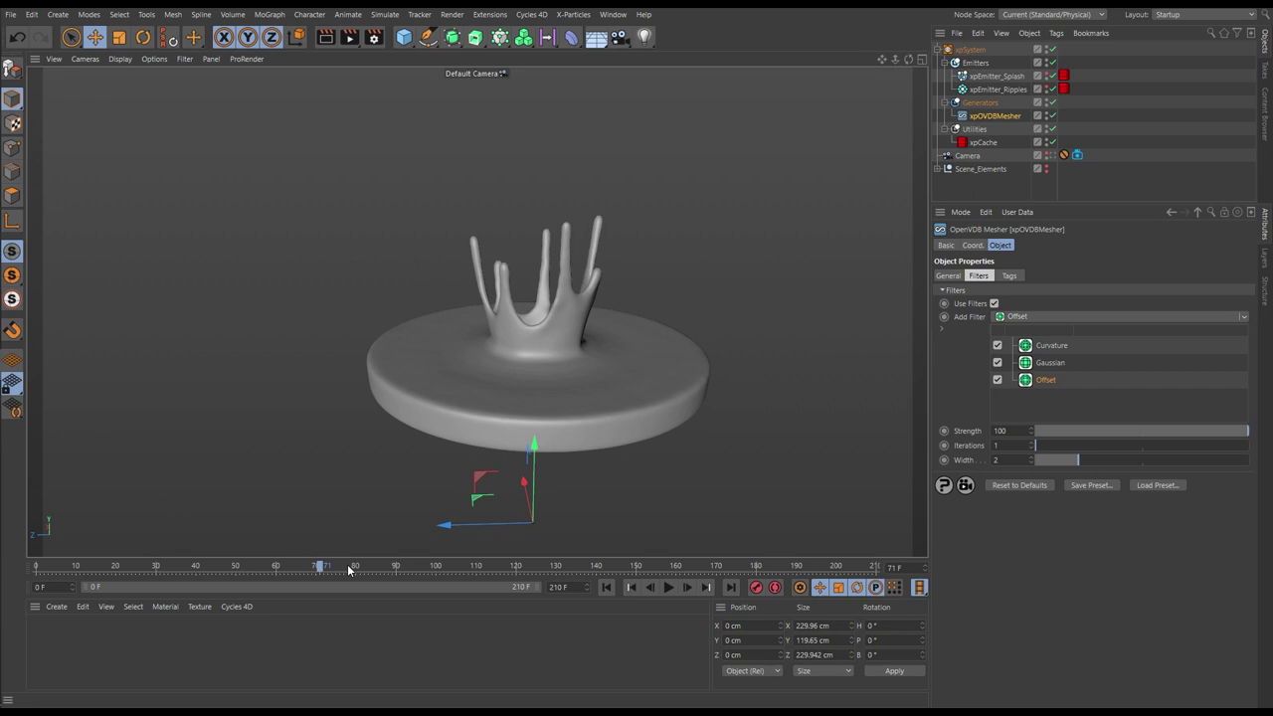
Check the thinned splash mesh at frames 78, 82 and 87.
left_click(349, 567)
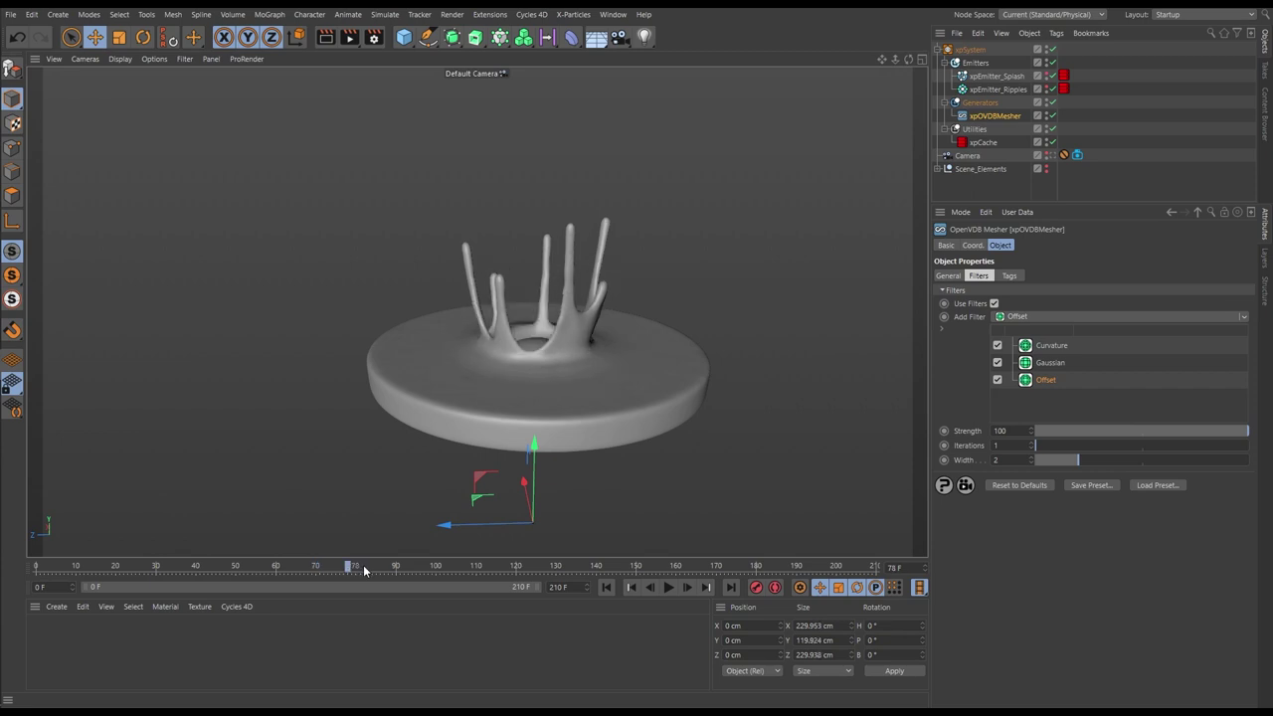
left_click(366, 569)
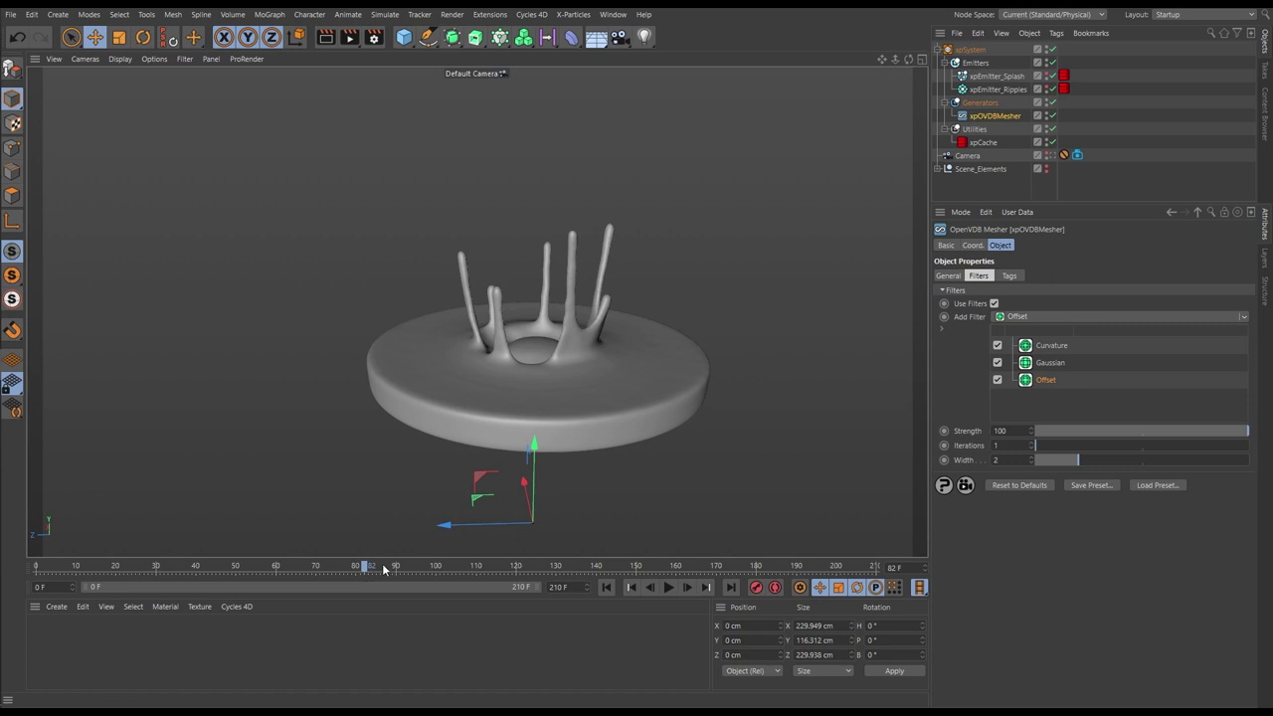
left_click(386, 568)
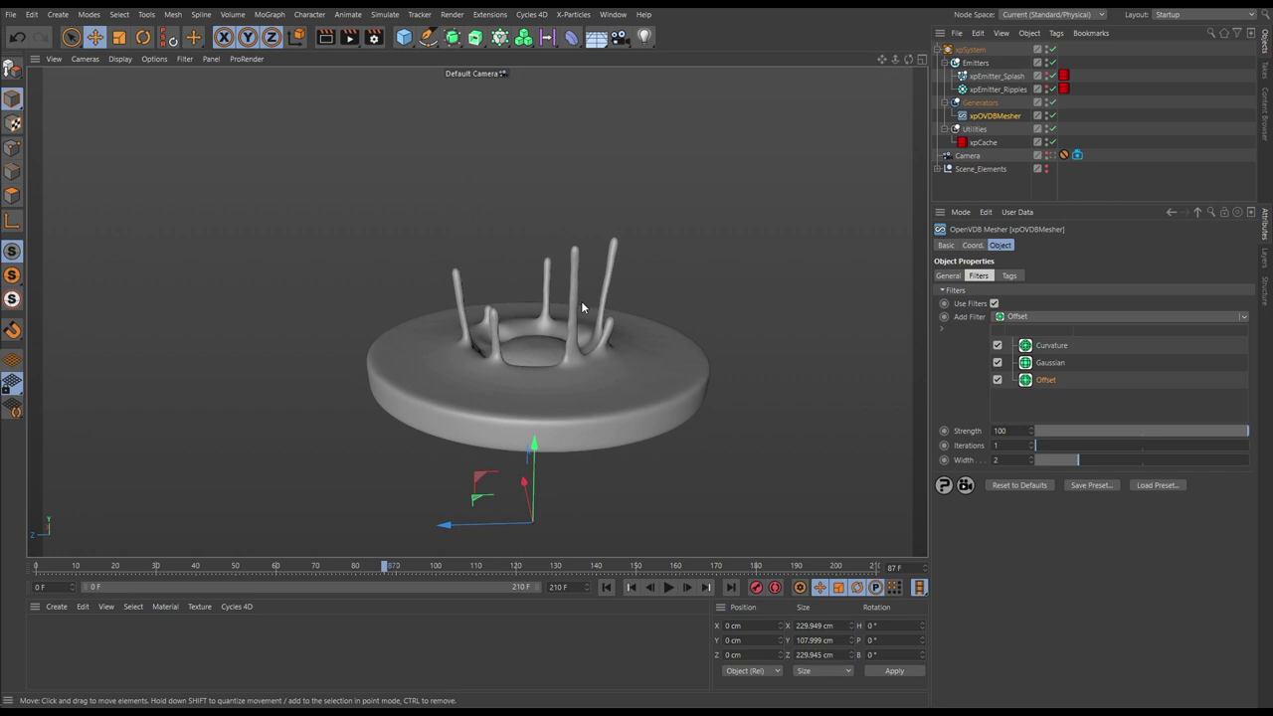
Inspect the splash tendrils up close with Gouraud Shading (Lines), returning the display to plain Gouraud Shading.
right_click_drag(574, 300, 656, 285, "alt")
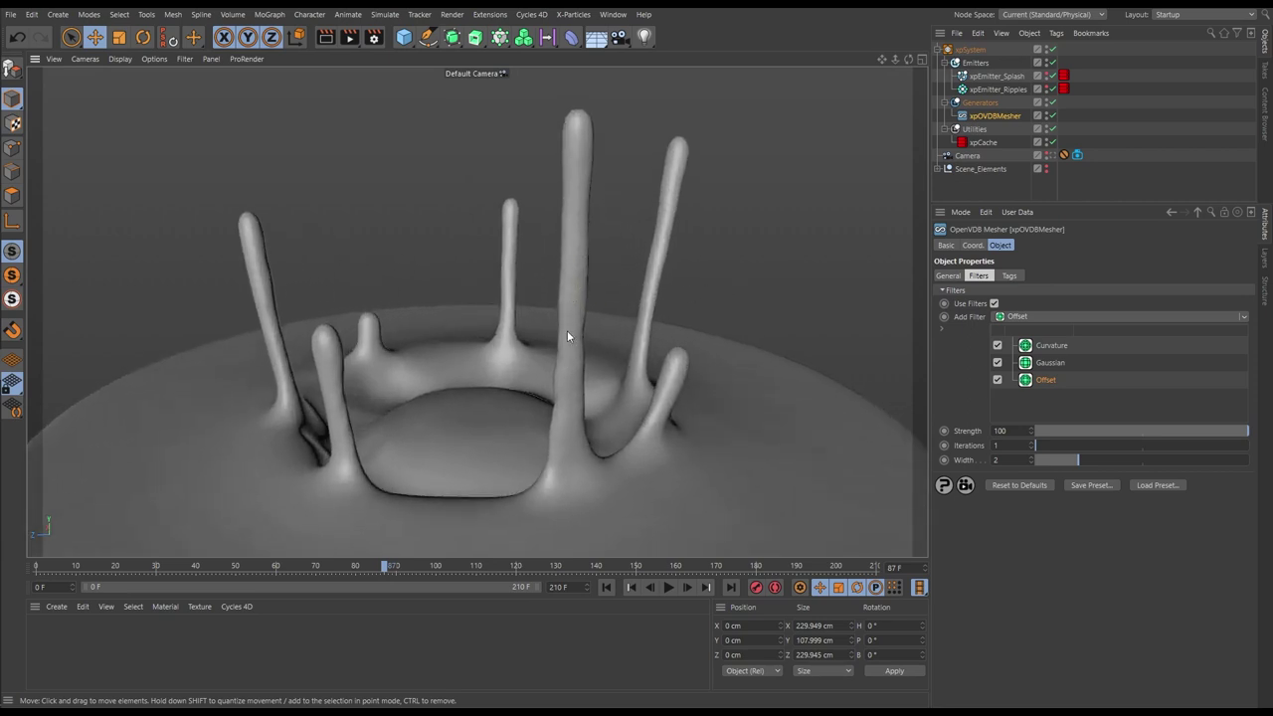
mouse_move(566, 330)
left_mouse_down("alt")
mouse_move(637, 328)
mouse_move(571, 329)
left_mouse_up("alt")
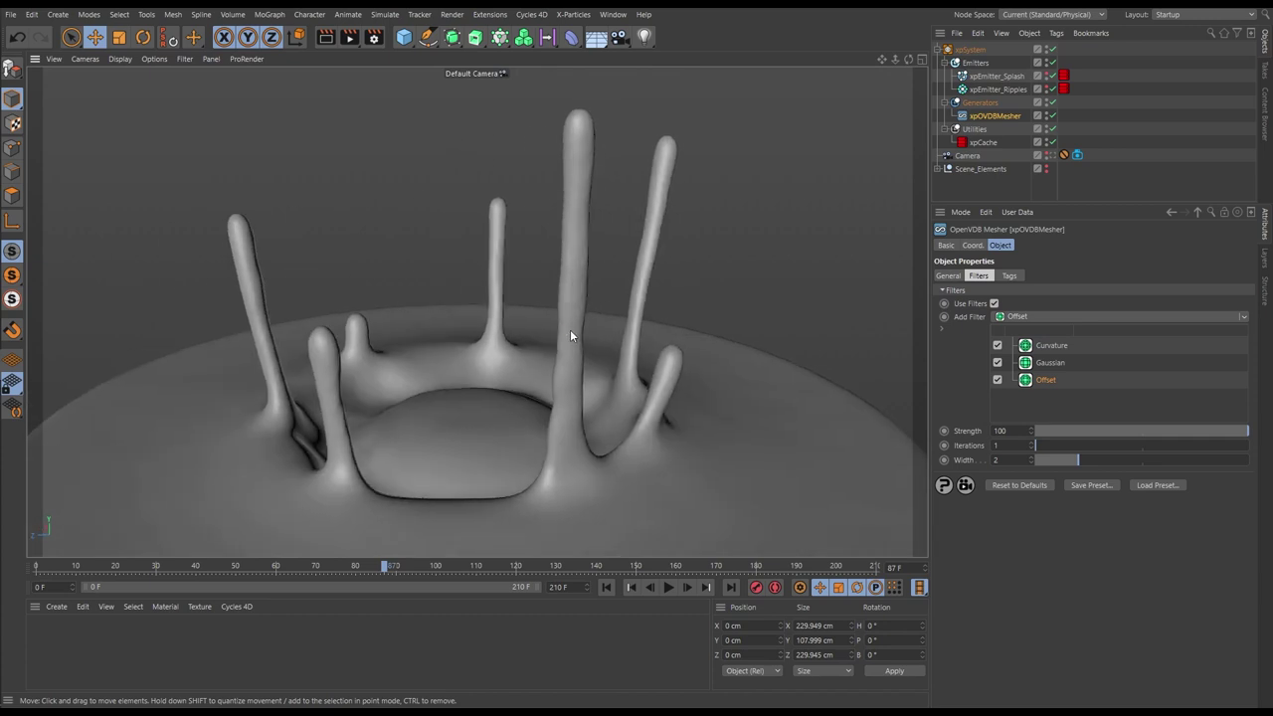
key("n")
key("b")
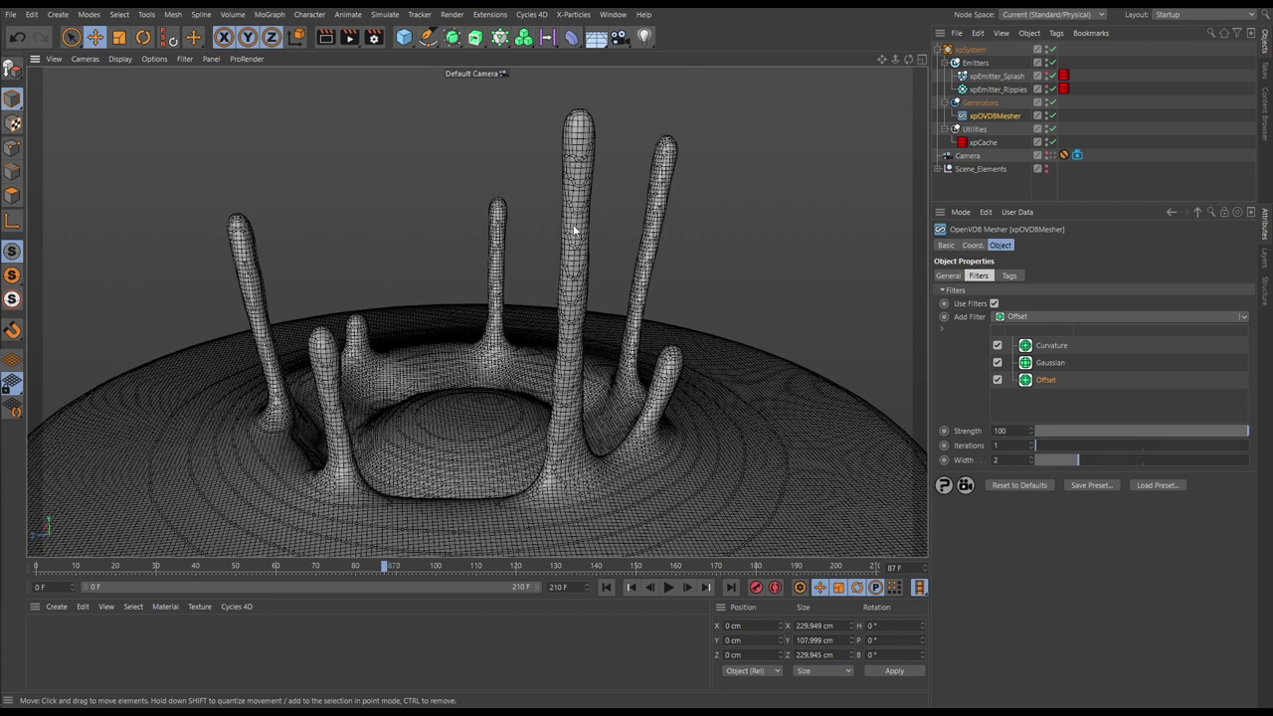
key("n")
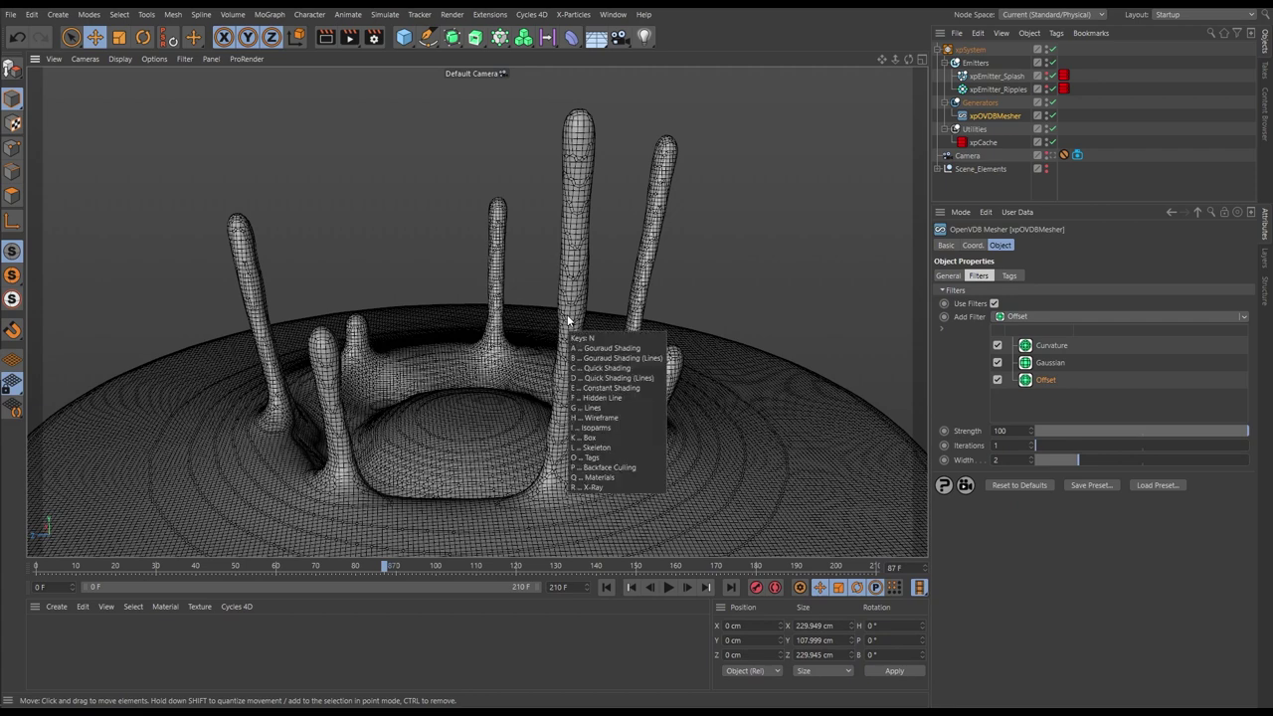
key("a")
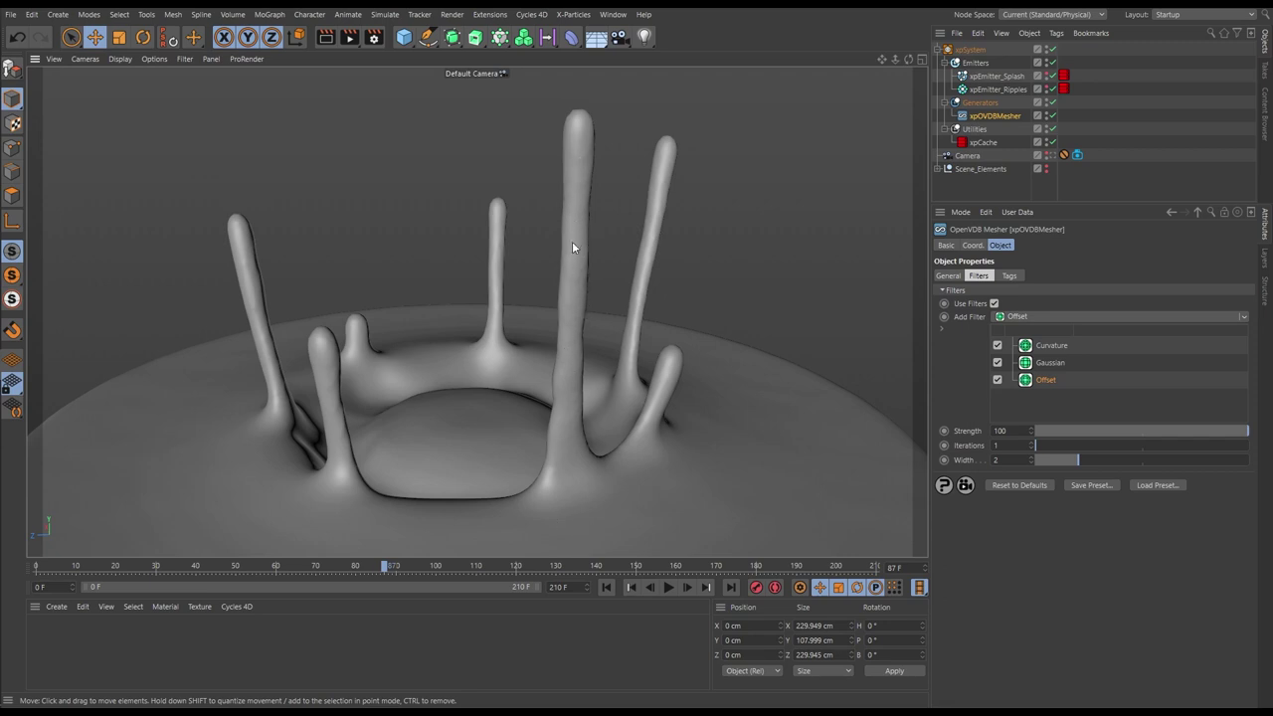
Examine the splash crown and surrounding liquid disc at frame 87 from several angles and distances.
right_click_drag(574, 324, 485, 334, "alt")
left_click_drag(485, 333, 535, 362, "alt")
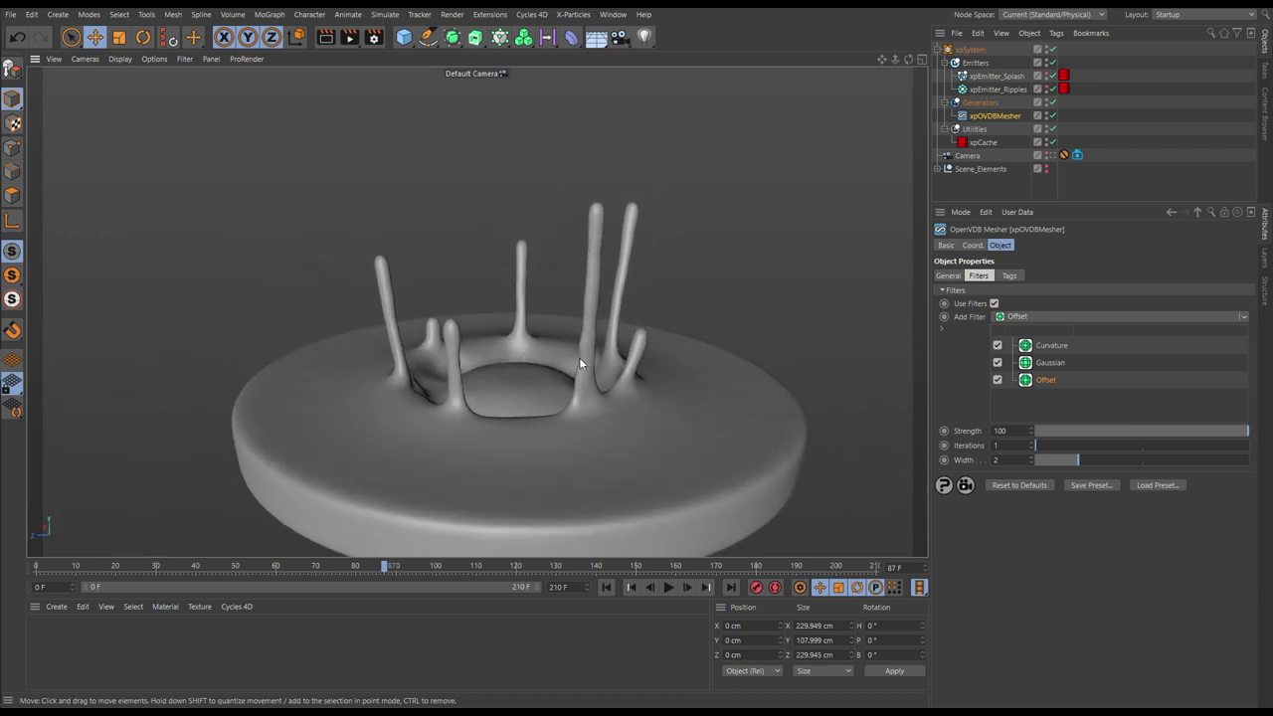
right_click_drag(531, 385, 521, 381, "alt")
left_click_drag(521, 381, 512, 333, "alt")
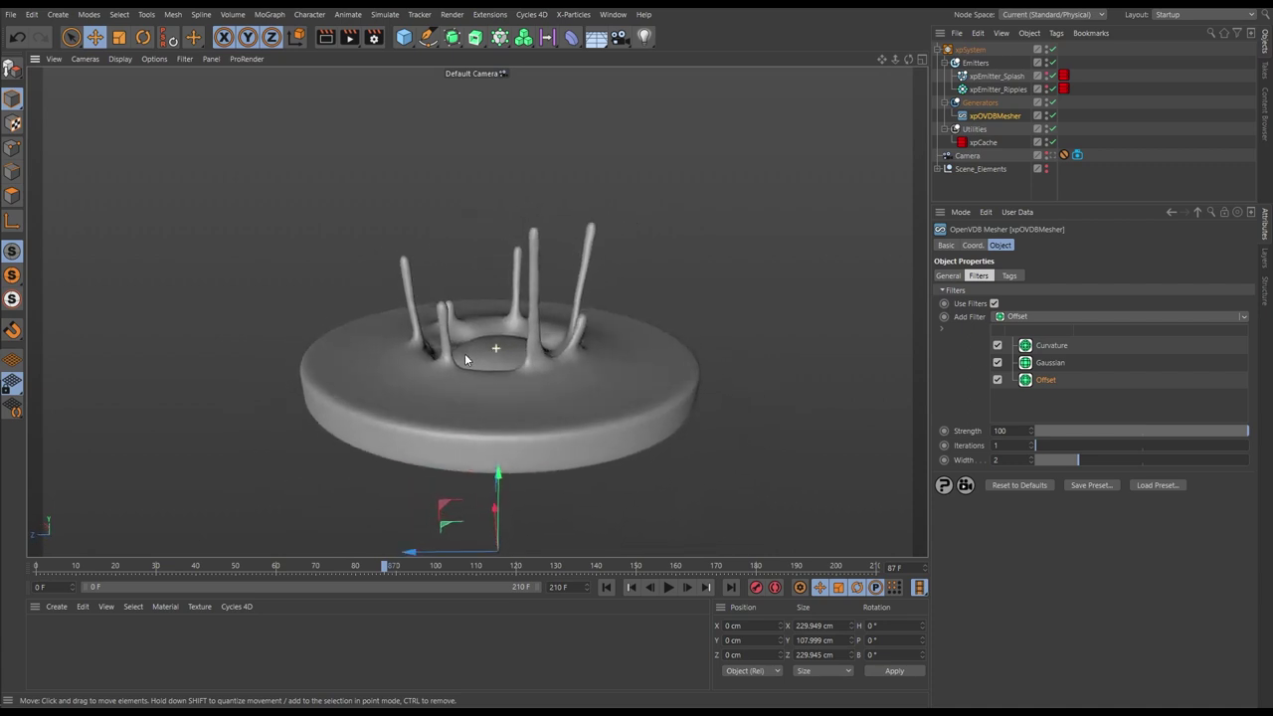
right_click_drag(534, 312, 539, 273, "alt")
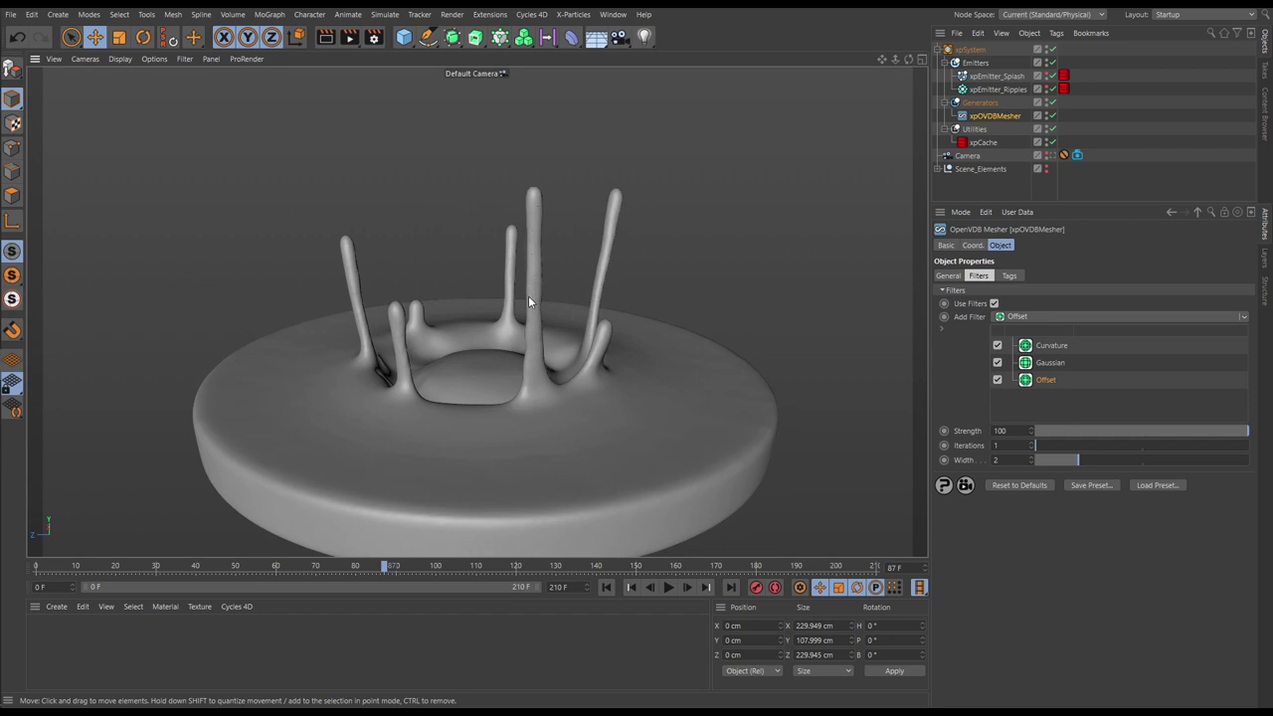
mouse_move(529, 366)
left_mouse_down("alt")
mouse_move(532, 351)
mouse_move(588, 354)
mouse_move(634, 335)
mouse_move(581, 354)
mouse_move(547, 337)
mouse_move(536, 353)
mouse_move(515, 347)
mouse_move(528, 332)
mouse_move(527, 356)
left_mouse_up("alt")
scroll(537, 344, "down", 2)
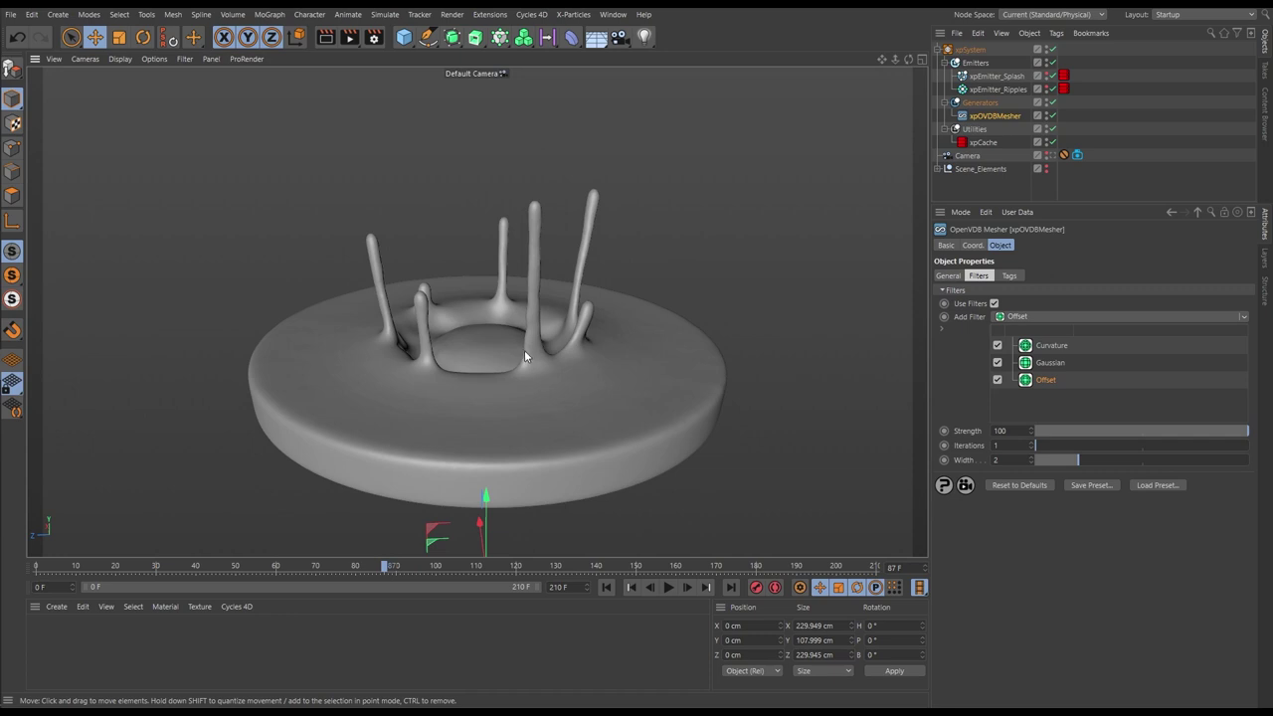
scroll(551, 330, "down", 2)
left_click_drag(551, 330, 507, 362, "alt")
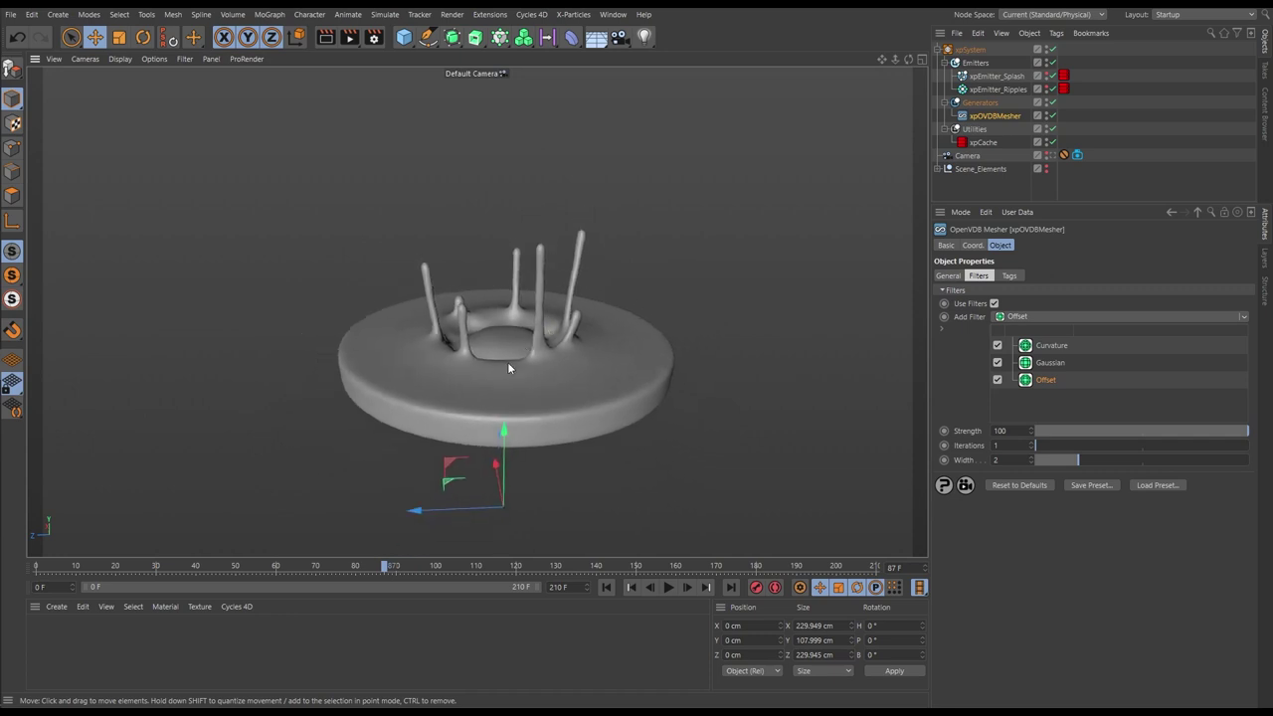
Check how the splash crown develops at frames 46, 50 and 57.
left_click(222, 568)
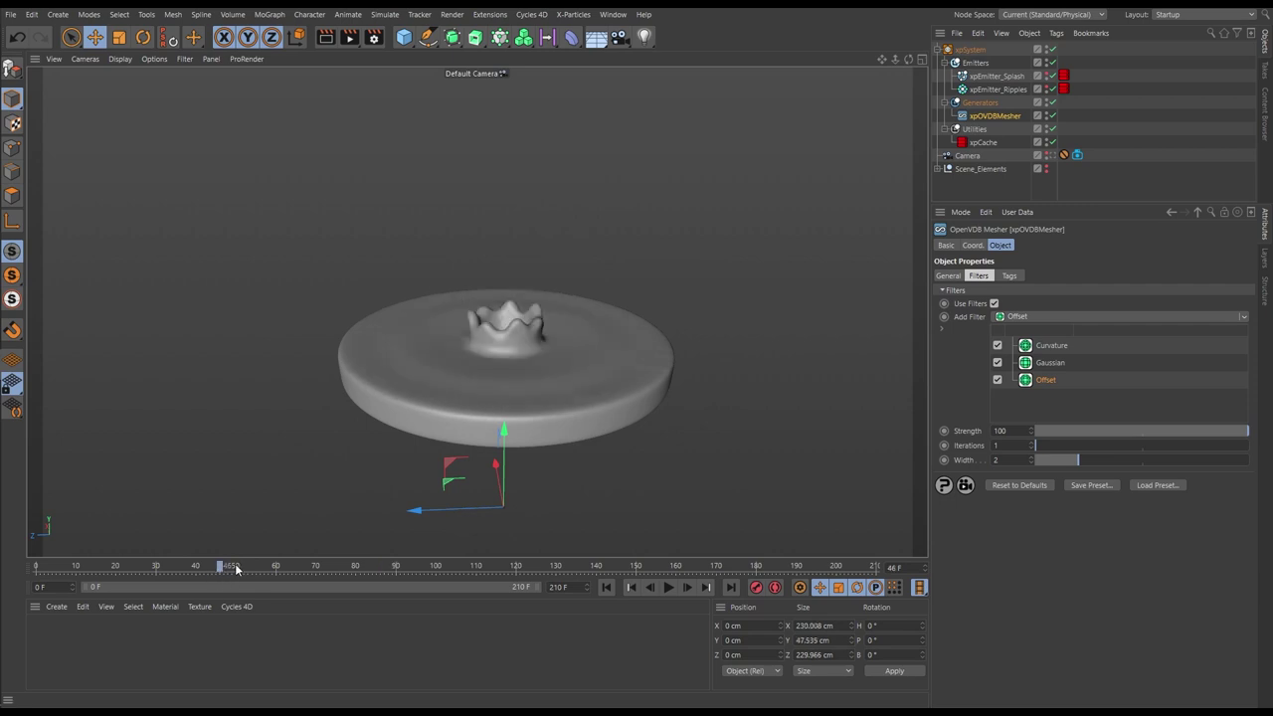
left_click(237, 568)
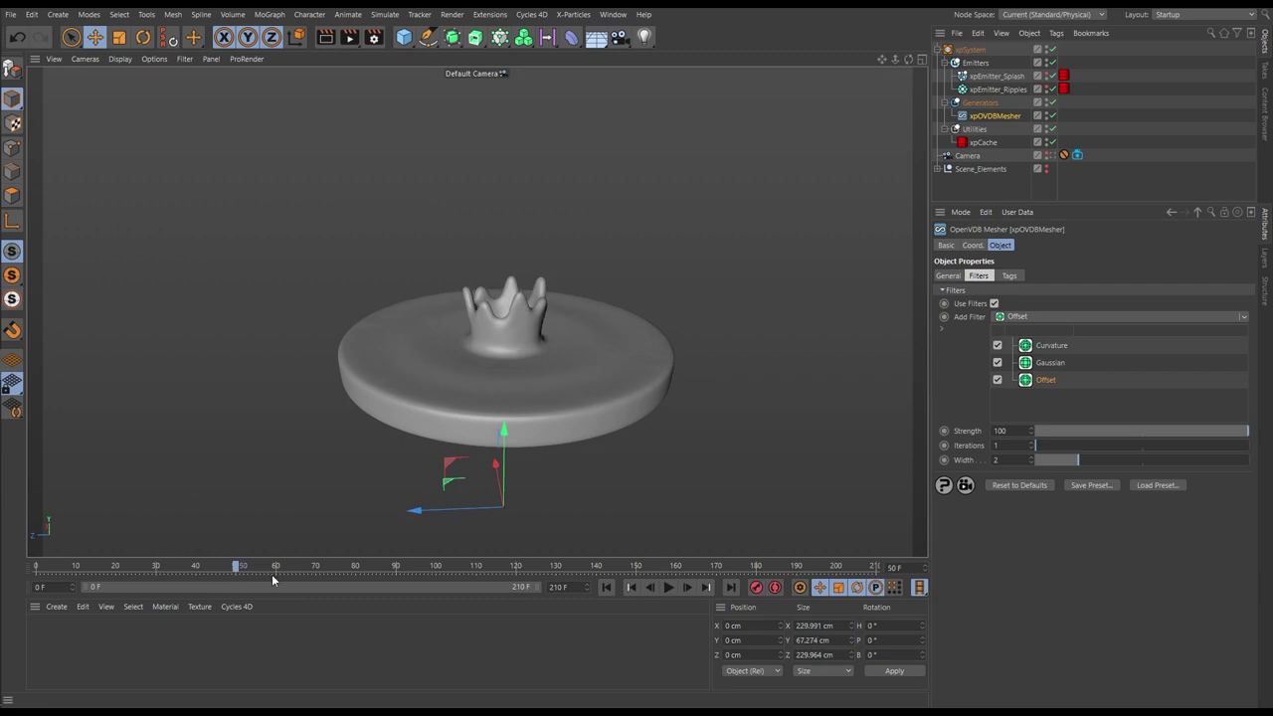
left_click(264, 568)
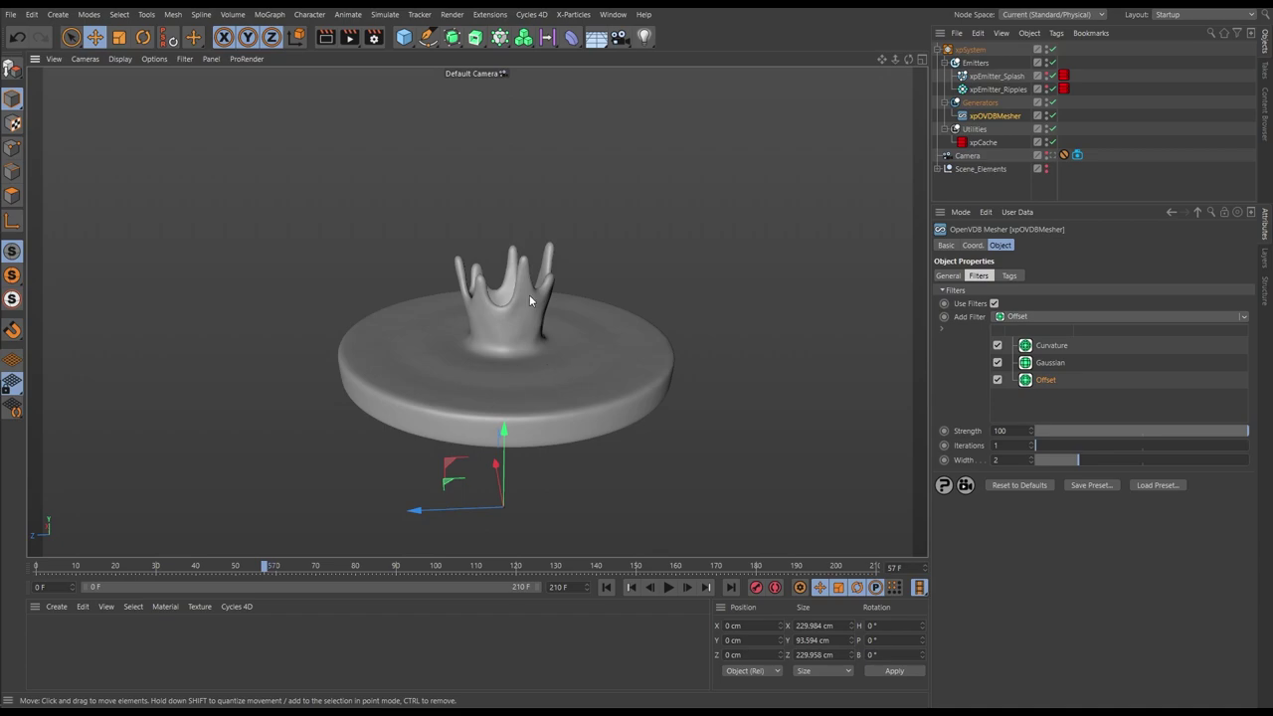
Display the splash mesh at frame 57 with Gouraud Shading (Lines) and examine its polygon density.
key("n")
key("b")
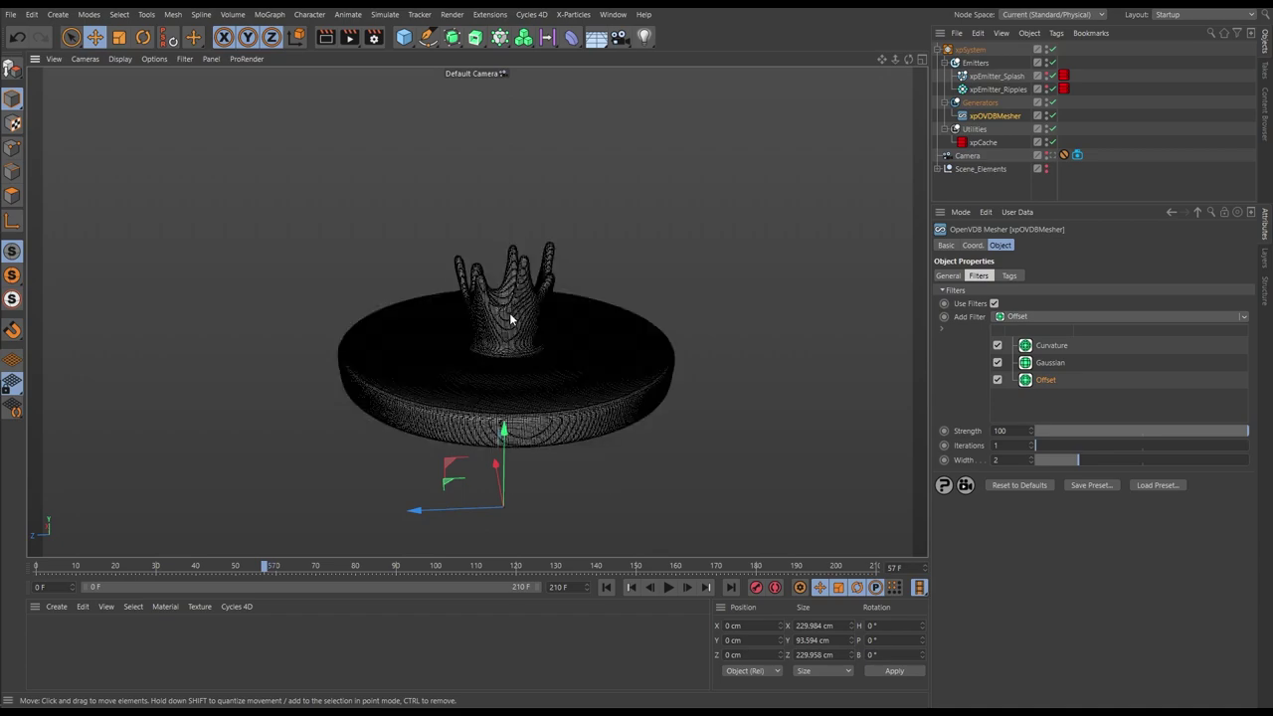
right_click_drag(509, 333, 522, 388, "alt")
left_click_drag(522, 389, 452, 323, "alt")
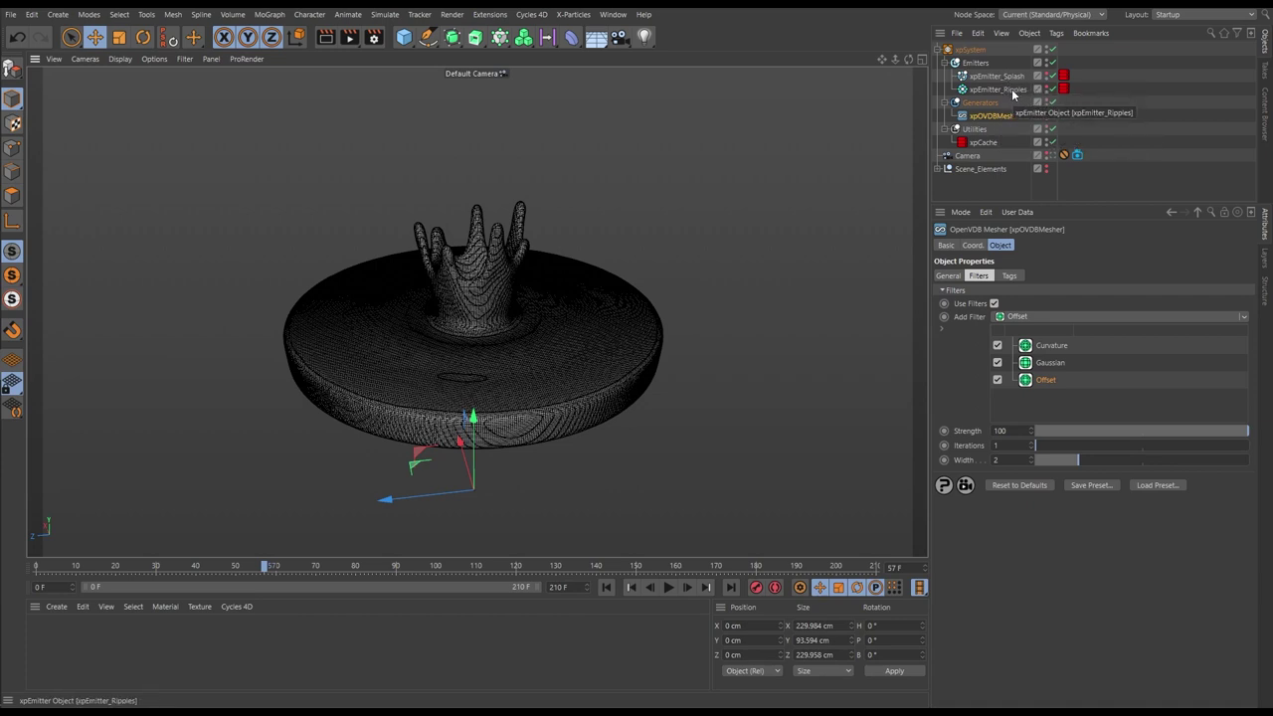
Build the xpCache from frame 0, continuing the existing cache so that the xpOVDBMesher is cached too.
left_click(990, 146)
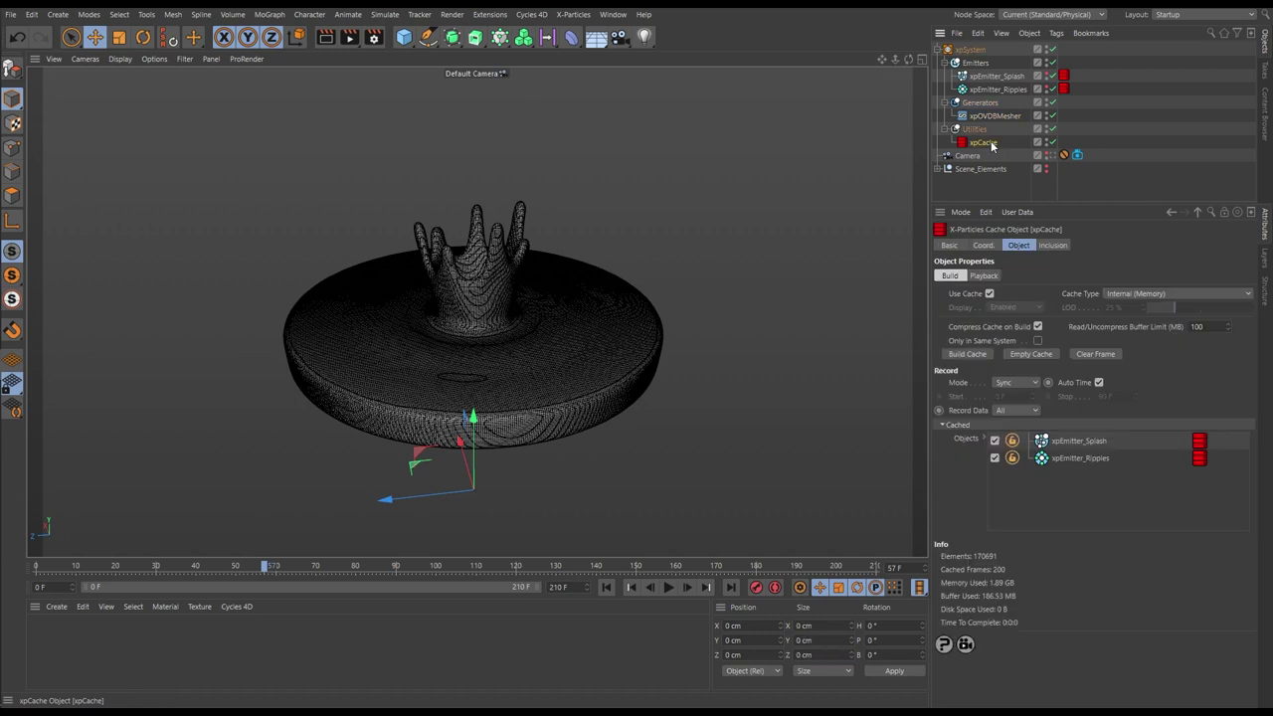
left_click(605, 587)
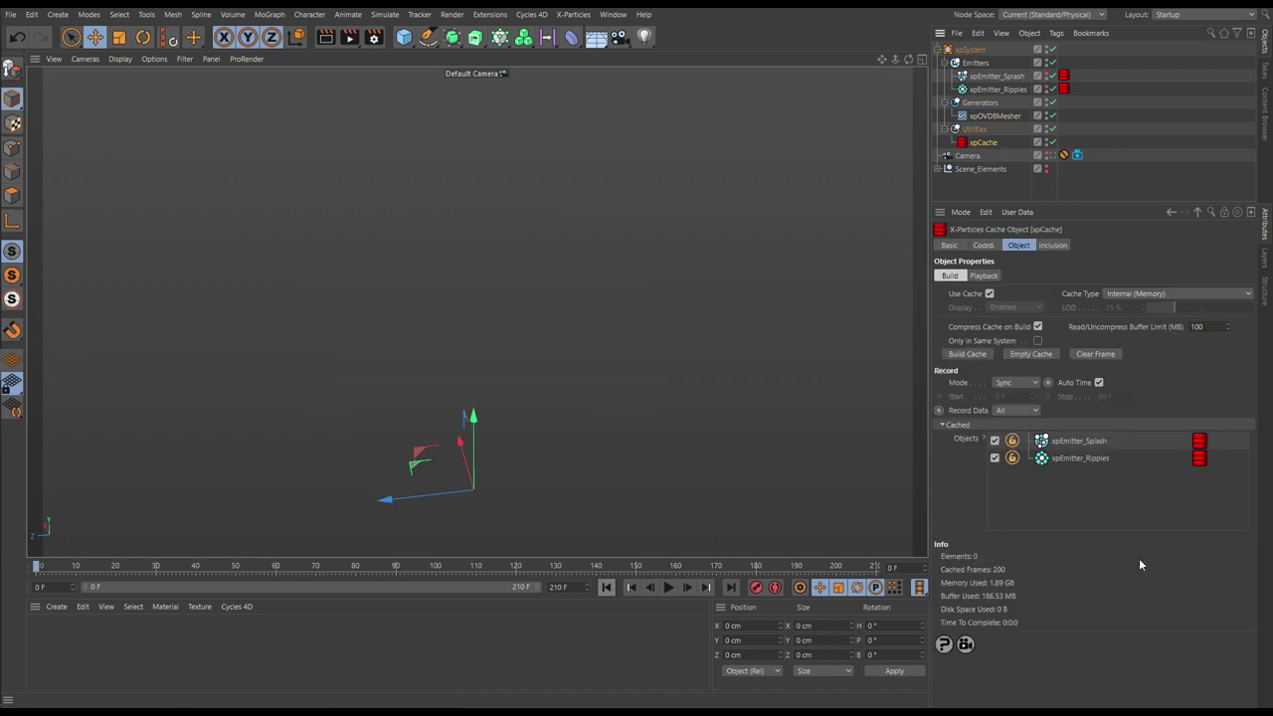
left_click(974, 352)
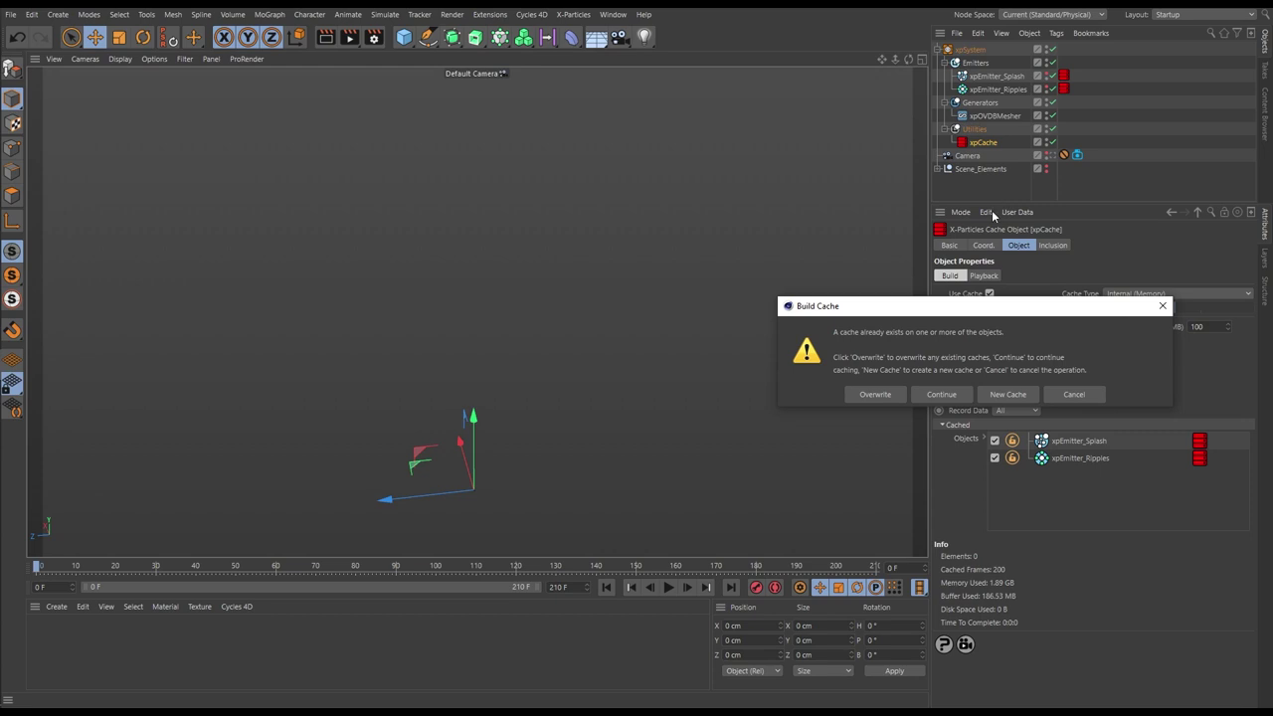
left_click(942, 394)
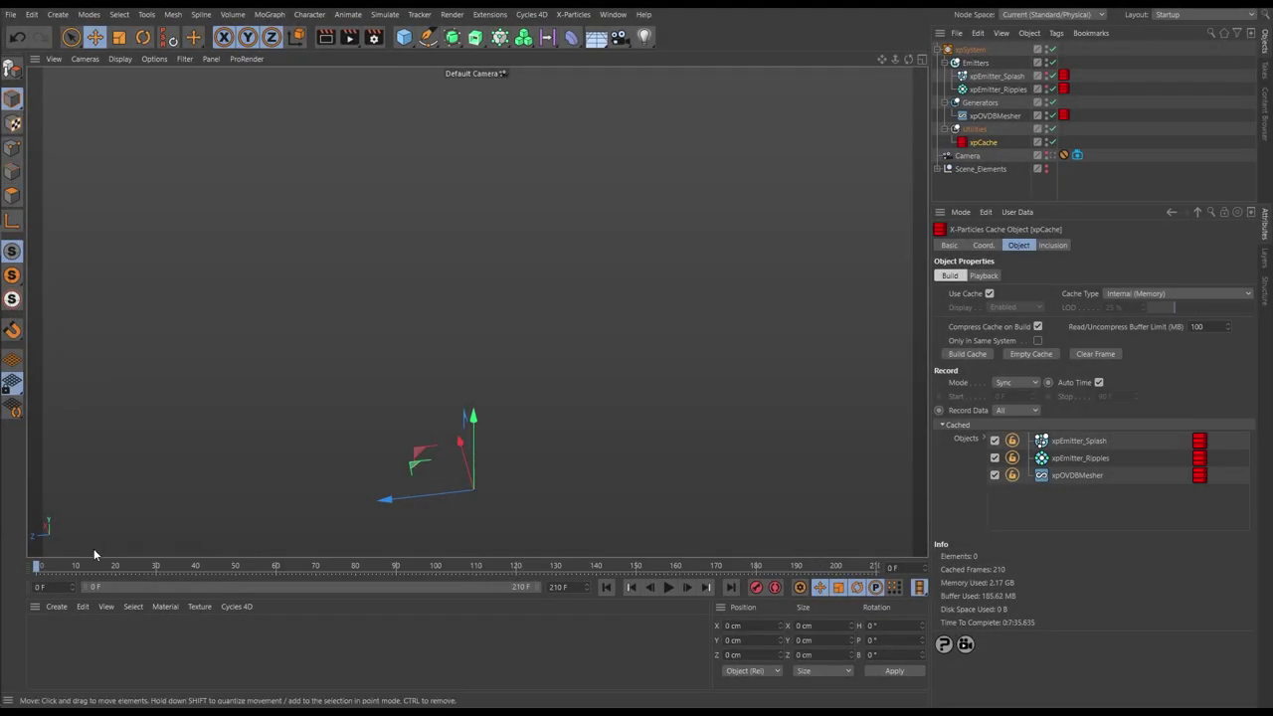
Scrub the cached splash mesh forward to frame 118 and back to frame 0.
mouse_move(36, 565)
left_mouse_down()
mouse_move(530, 580)
mouse_move(507, 568)
left_mouse_up()
right_click(508, 573)
key("Escape")
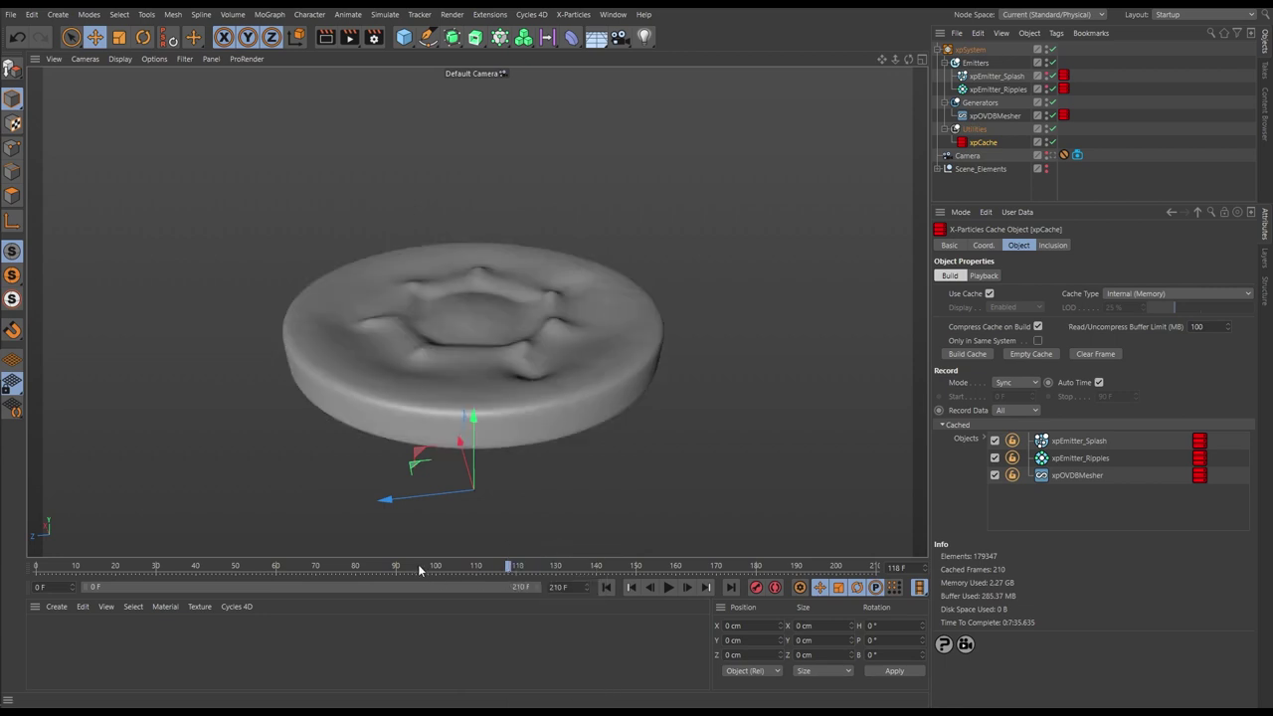
left_click_drag(418, 570, 35, 567)
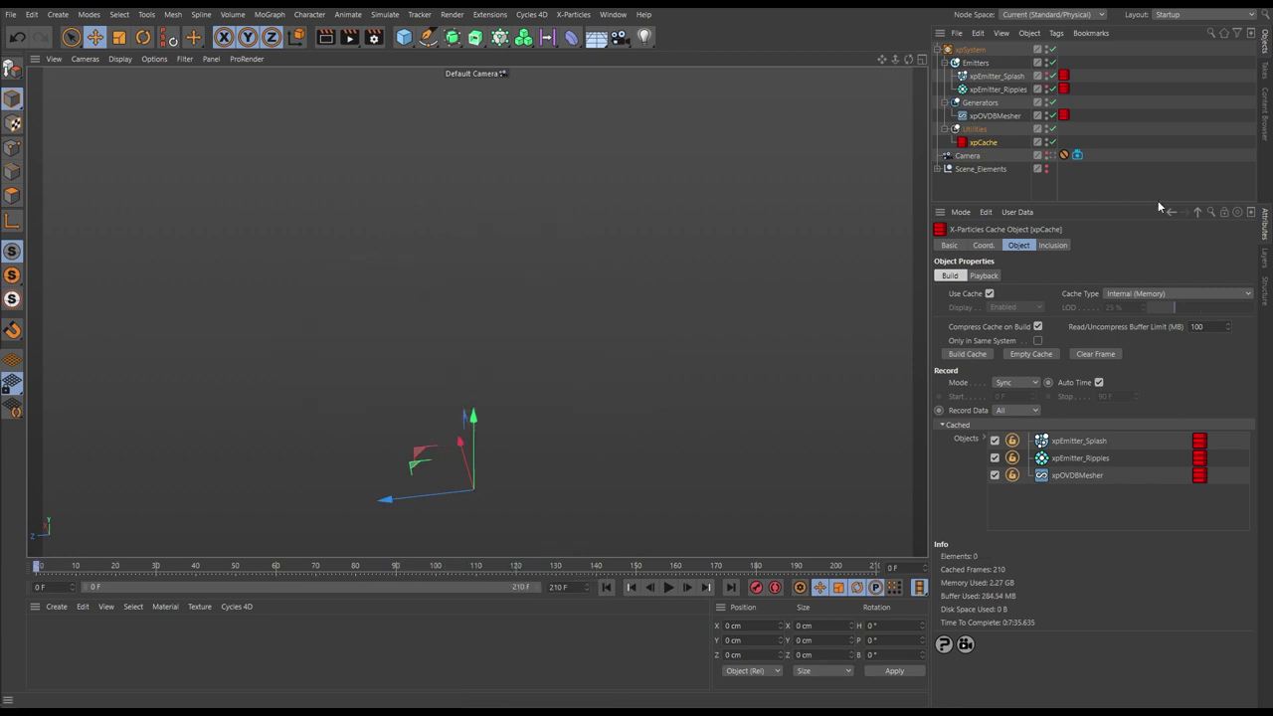
Disable the xpEmitter_Splash and xpEmitter_Ripples emitters and play back the cached mesh on its own.
left_click(1051, 75)
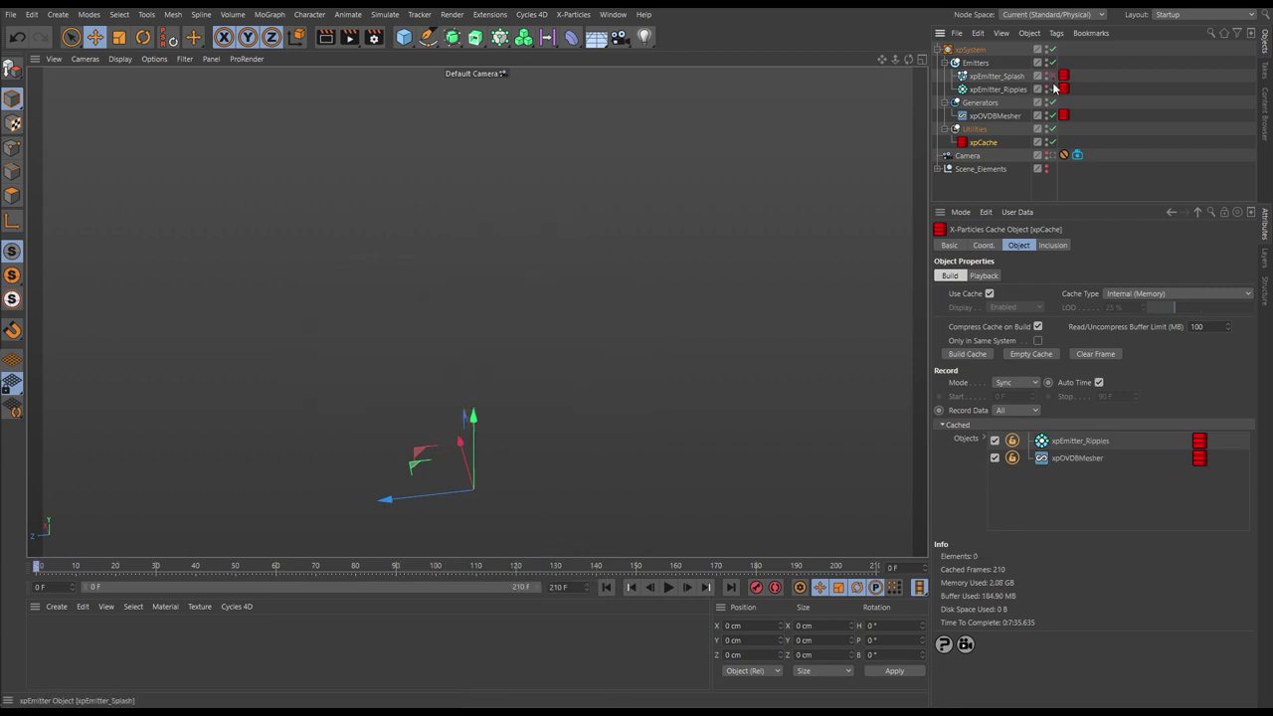
left_click(1051, 88)
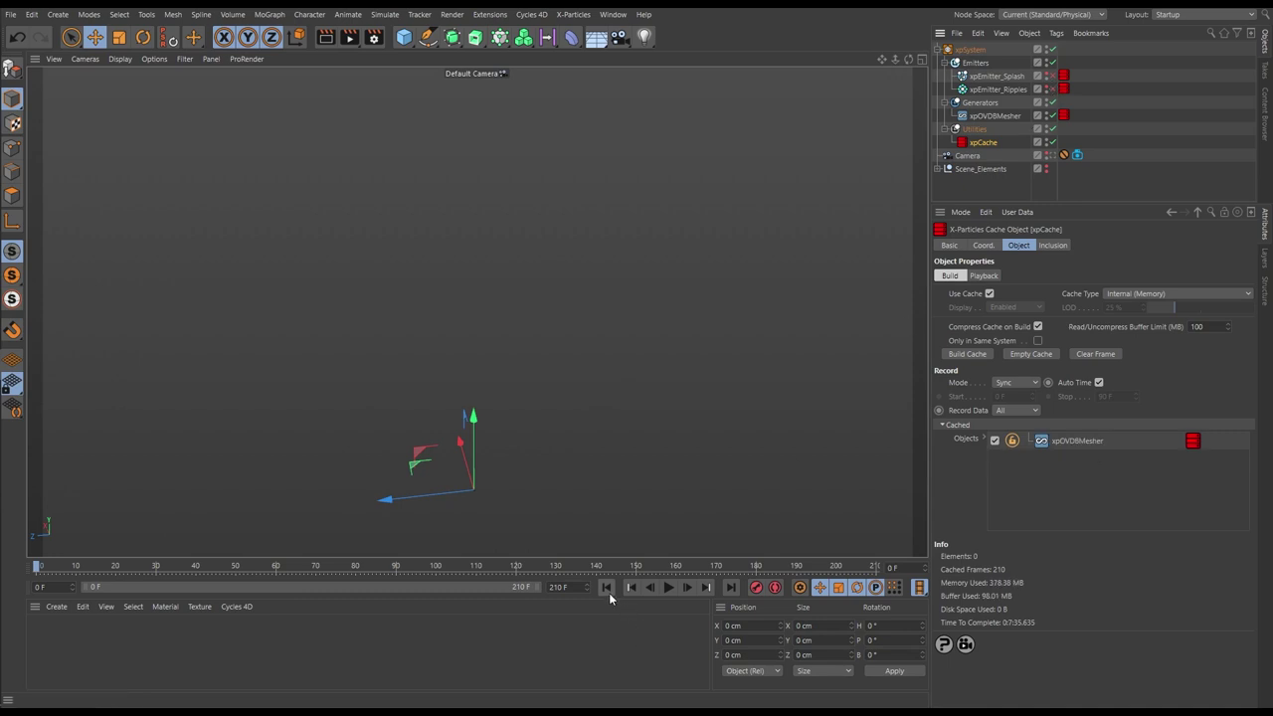
left_click(668, 588)
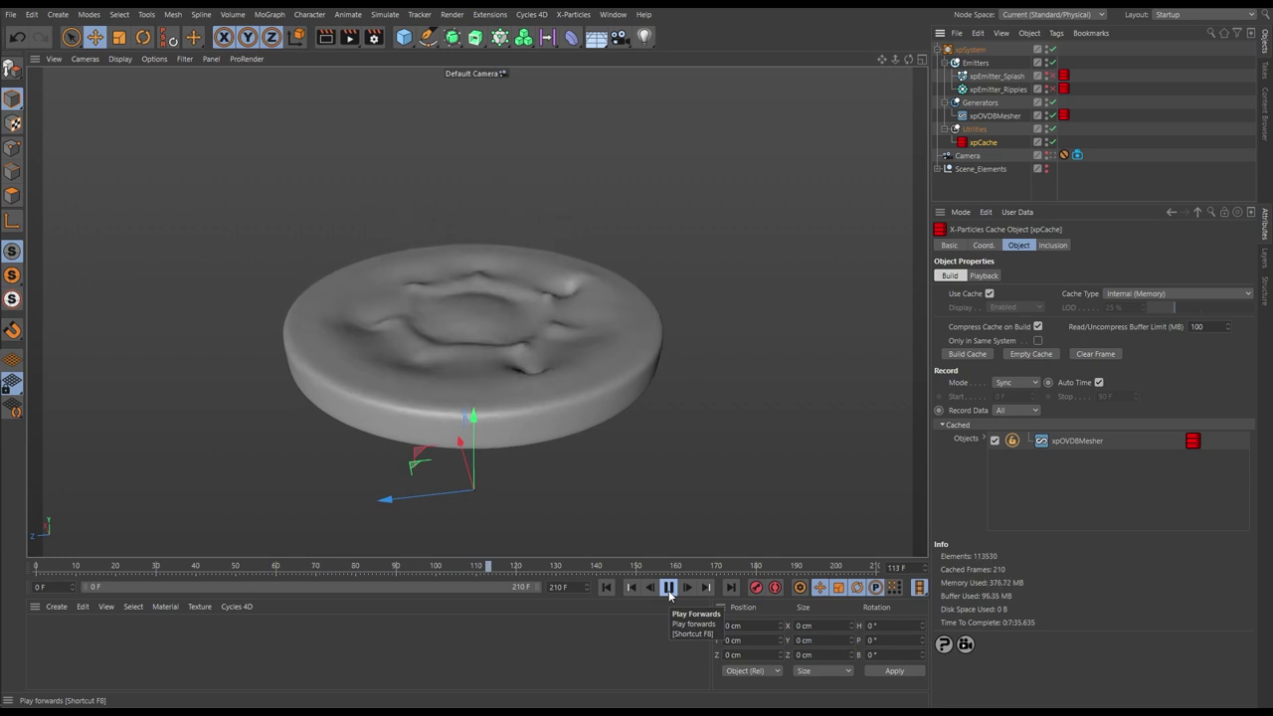
left_click(668, 587)
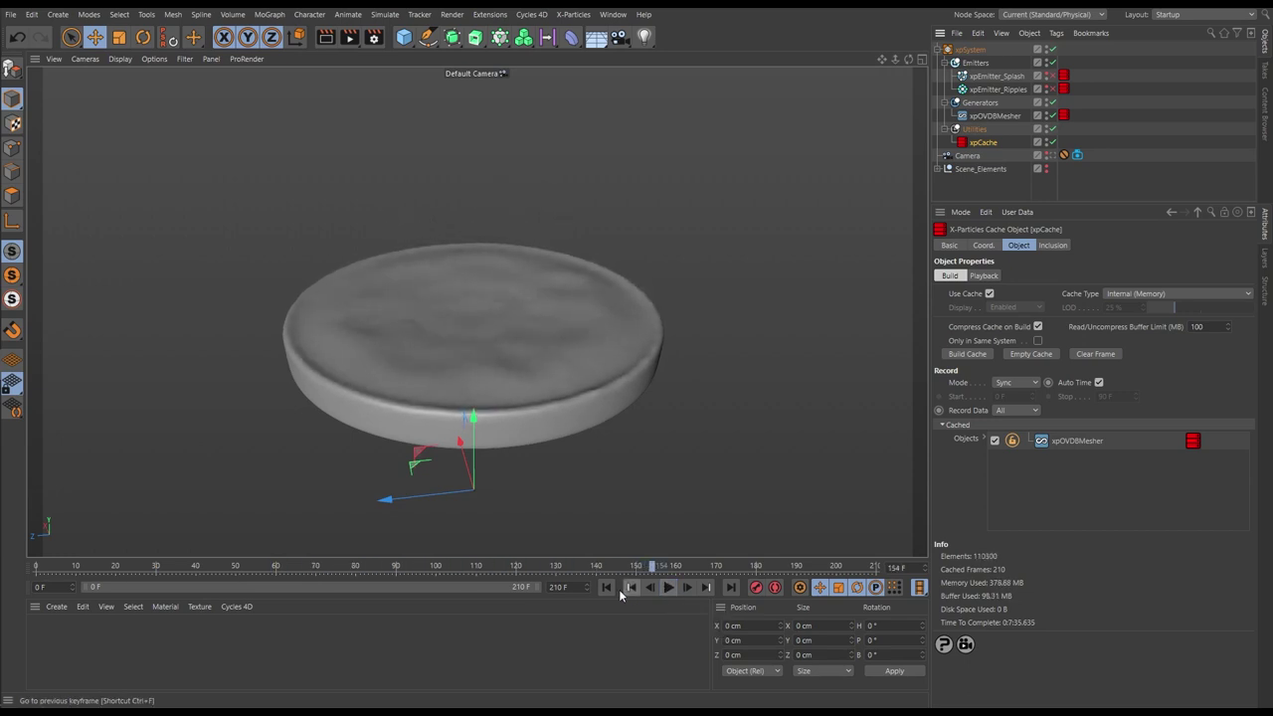
Replay the cached splash from the first frame, pausing at frame 60 and stopping at frame 82.
left_click(606, 587)
left_click(668, 588)
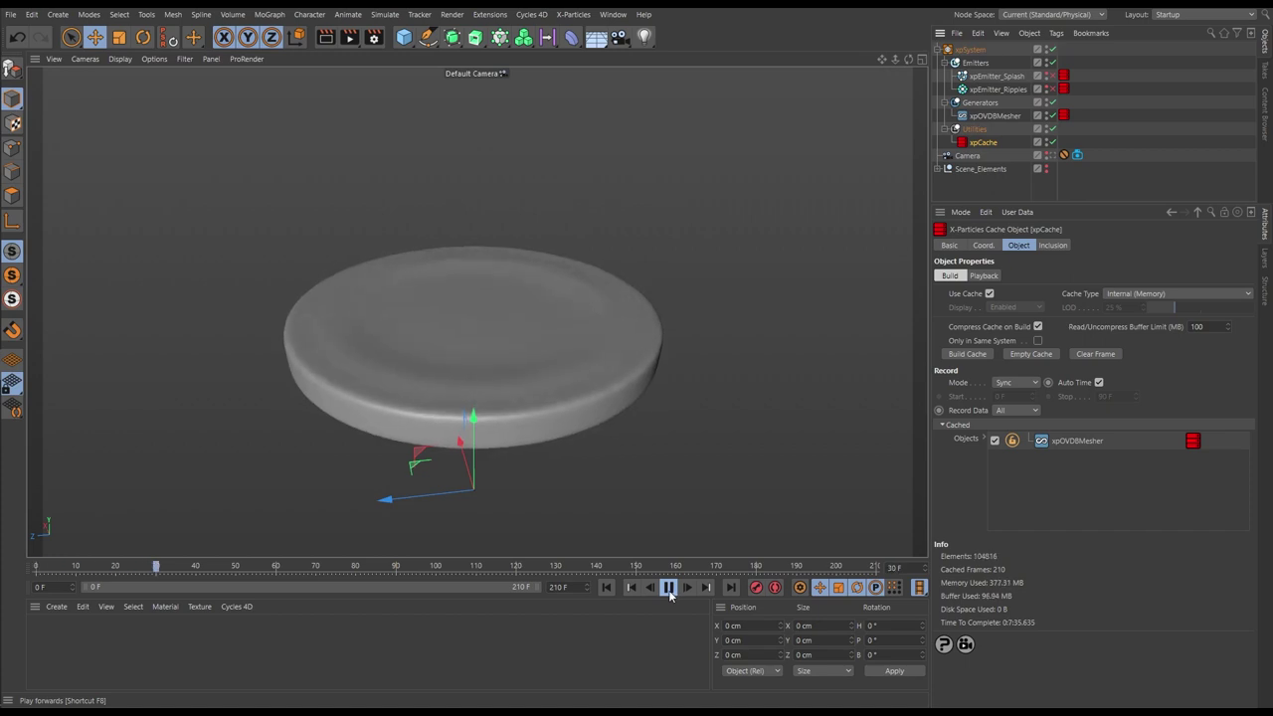
left_click(668, 587)
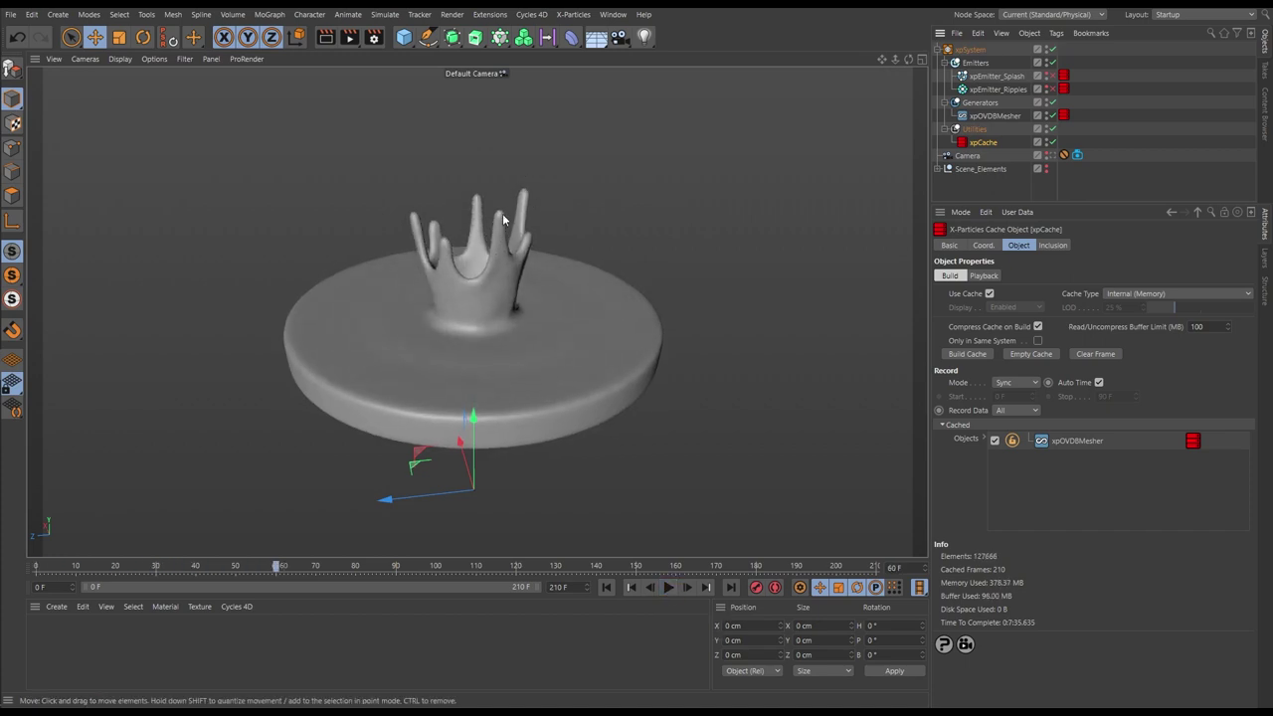
left_click(667, 588)
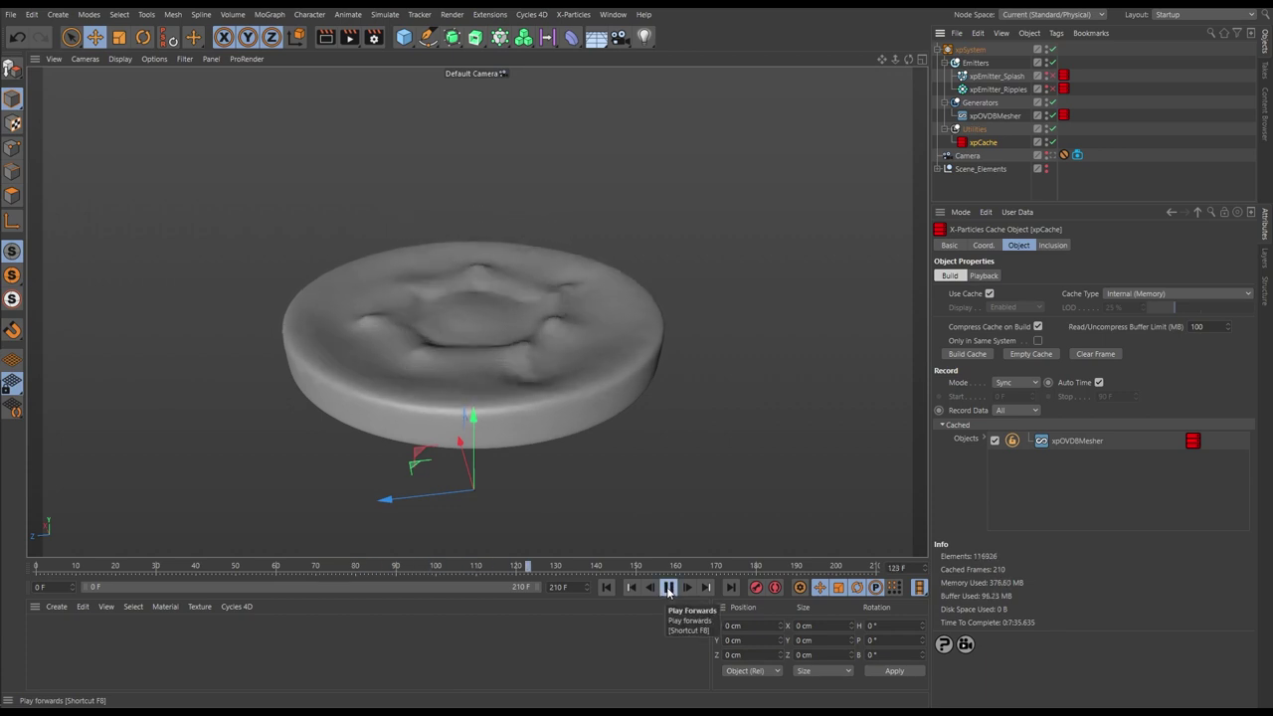
left_click(607, 588)
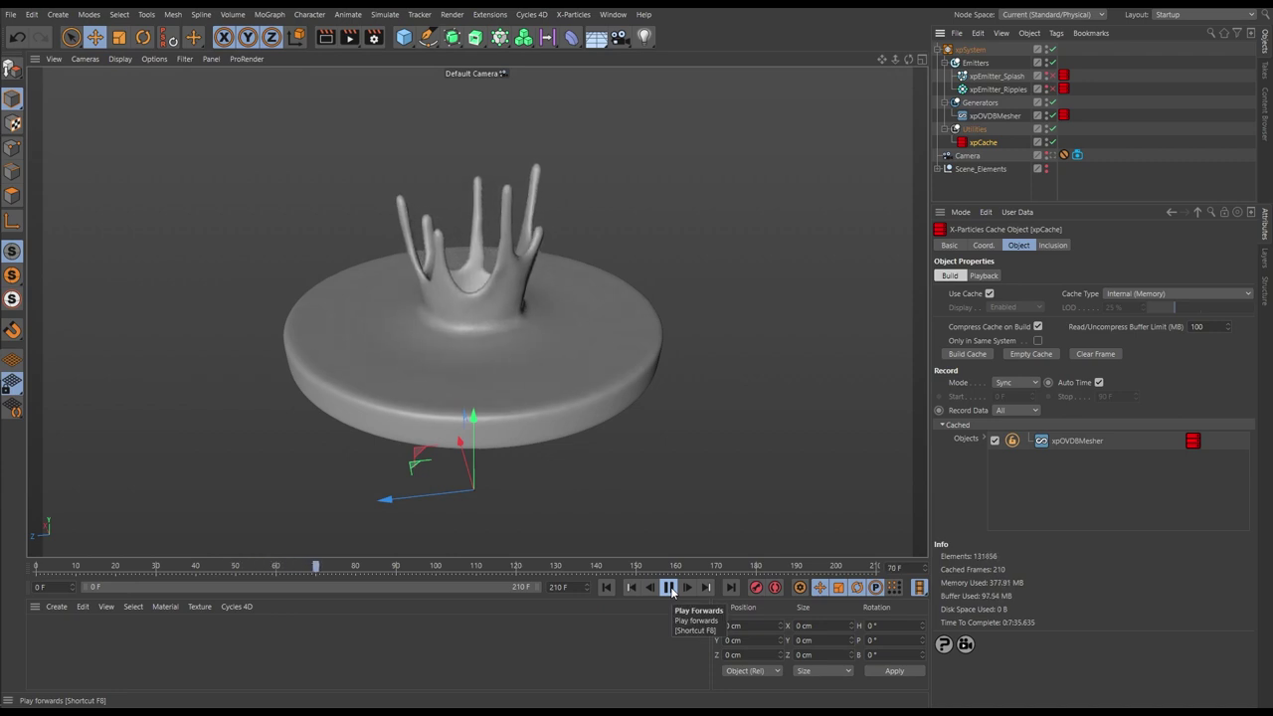
left_click(668, 587)
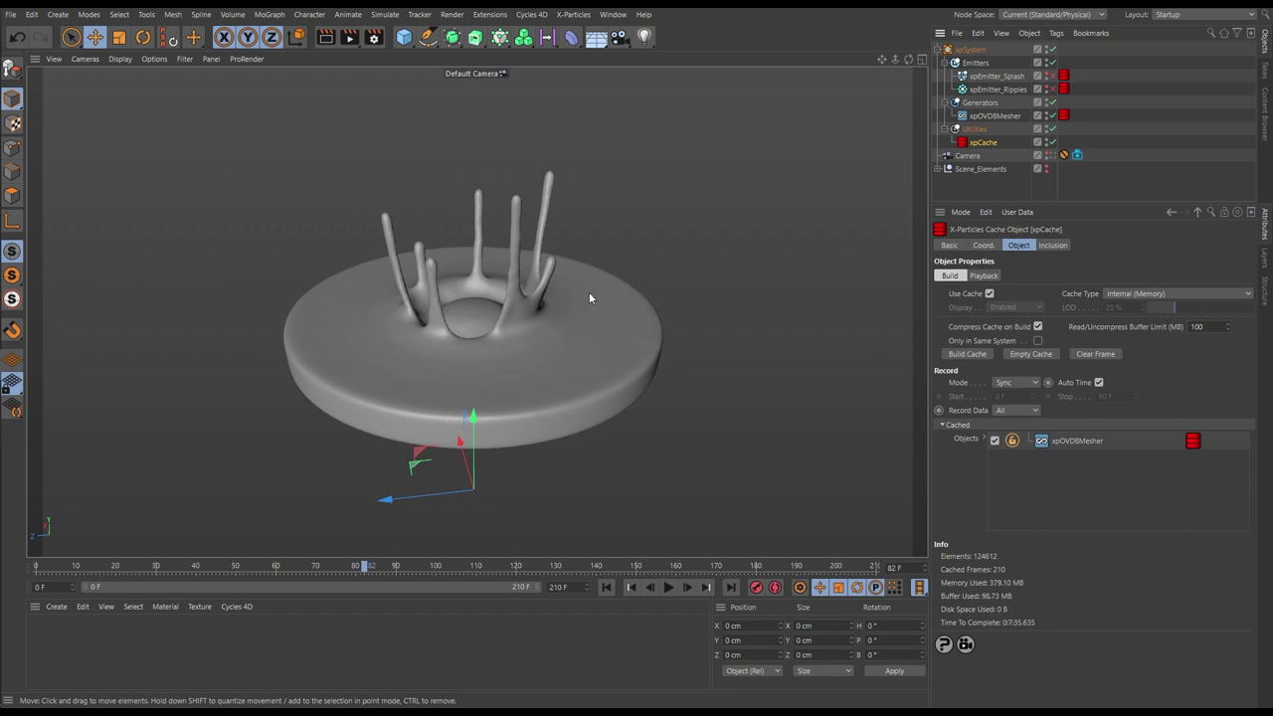
Add a Smoothing deformer and make it a child of the xpOVDBMesher.
left_click(570, 37)
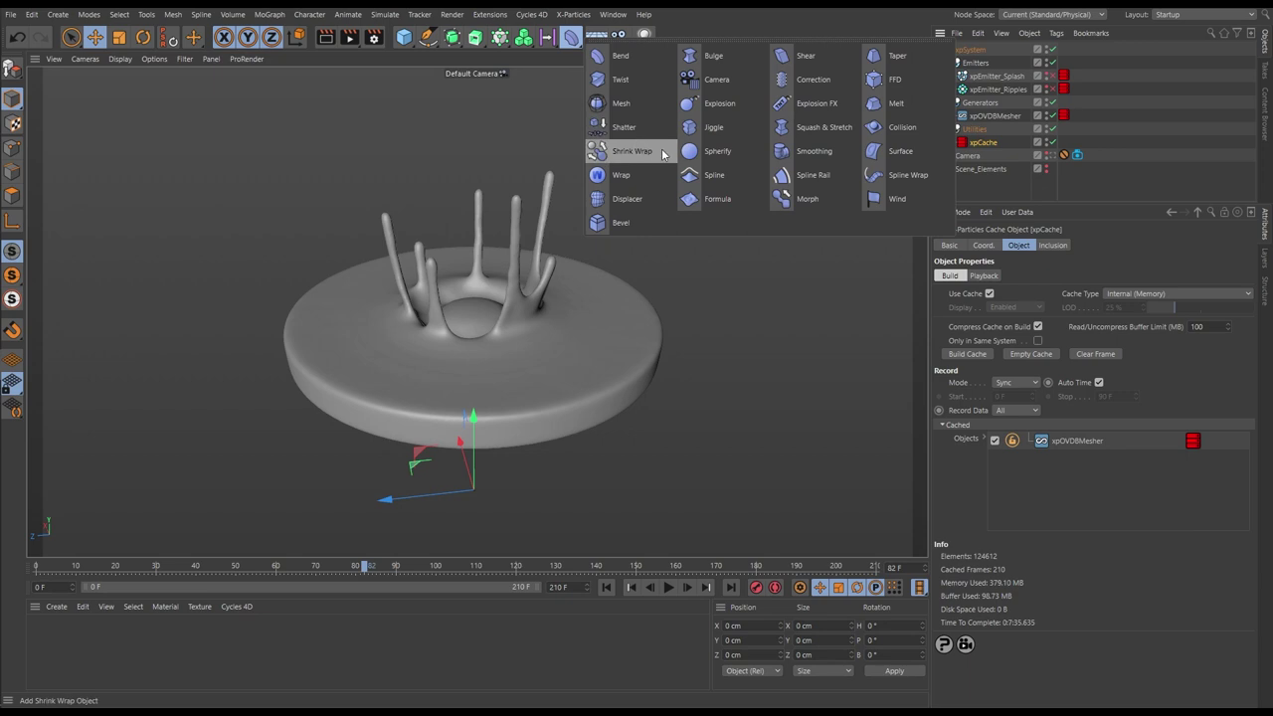
left_click(813, 151)
left_click_drag(976, 50, 994, 130)
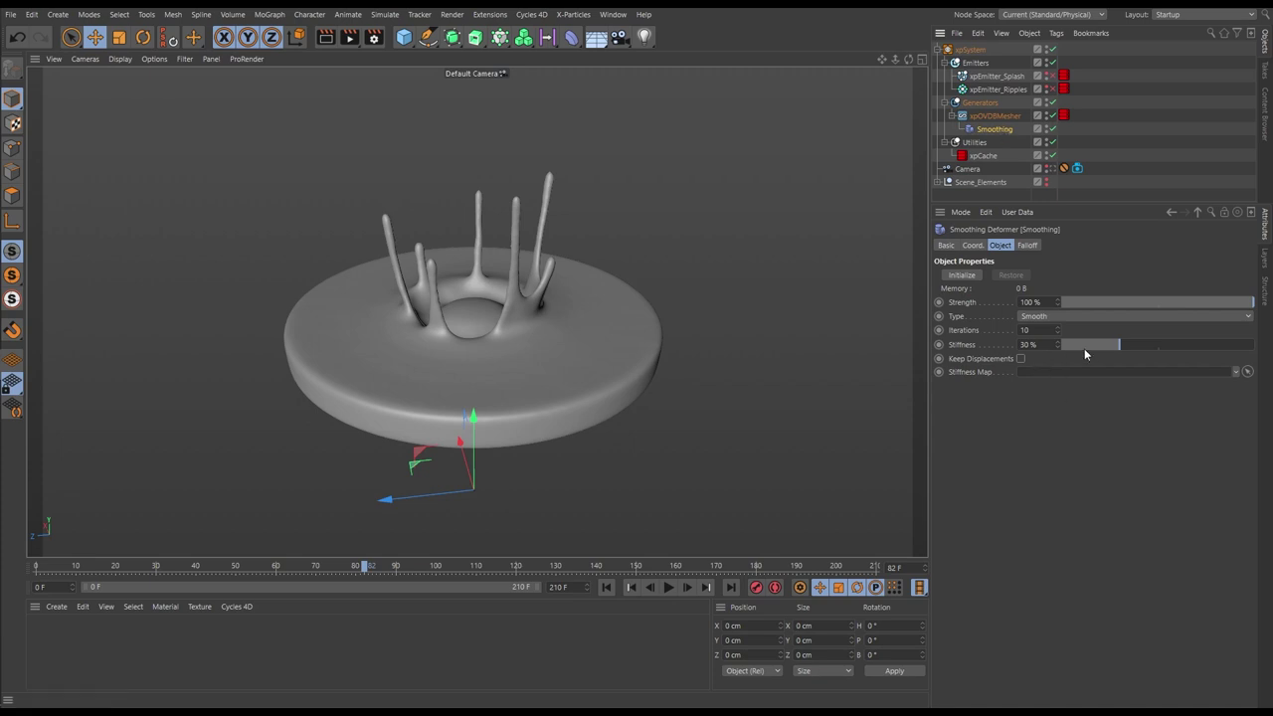
Set the Smoothing deformer's stiffness to 5 % and its iterations to 20.
left_click_drag(1110, 348, 1075, 358)
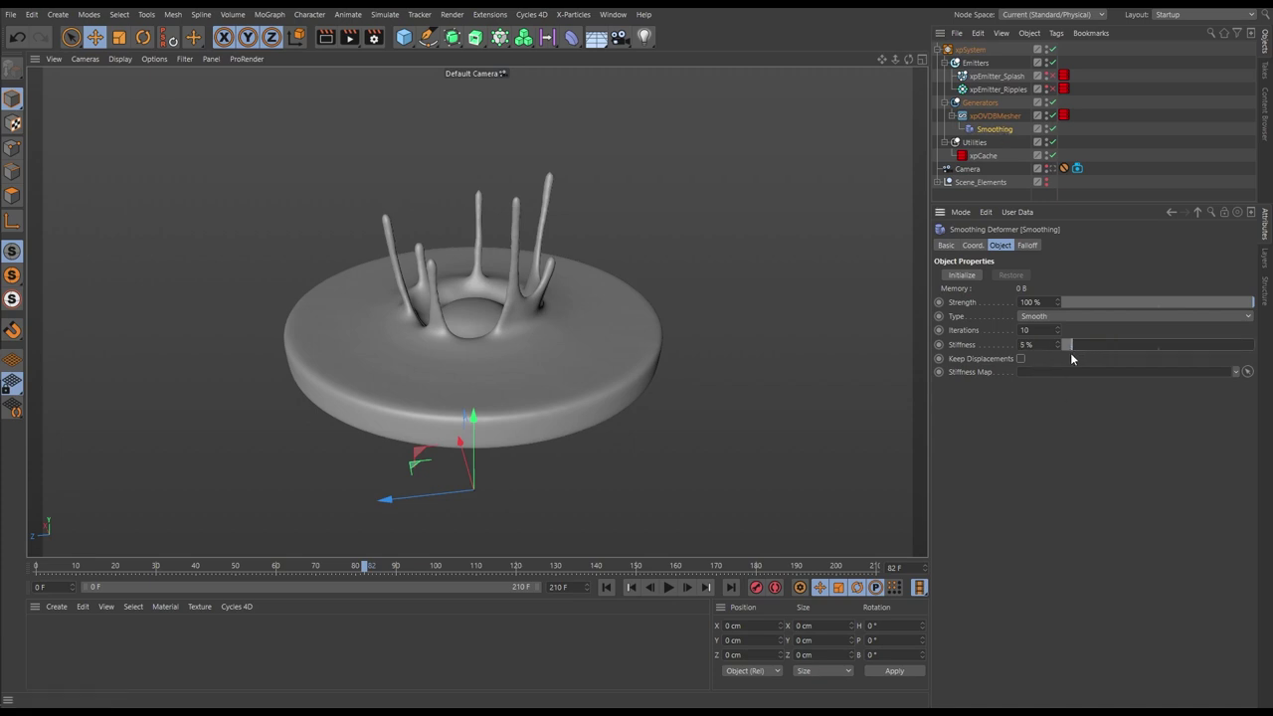
left_click(1026, 329)
type("20")
key("Return")
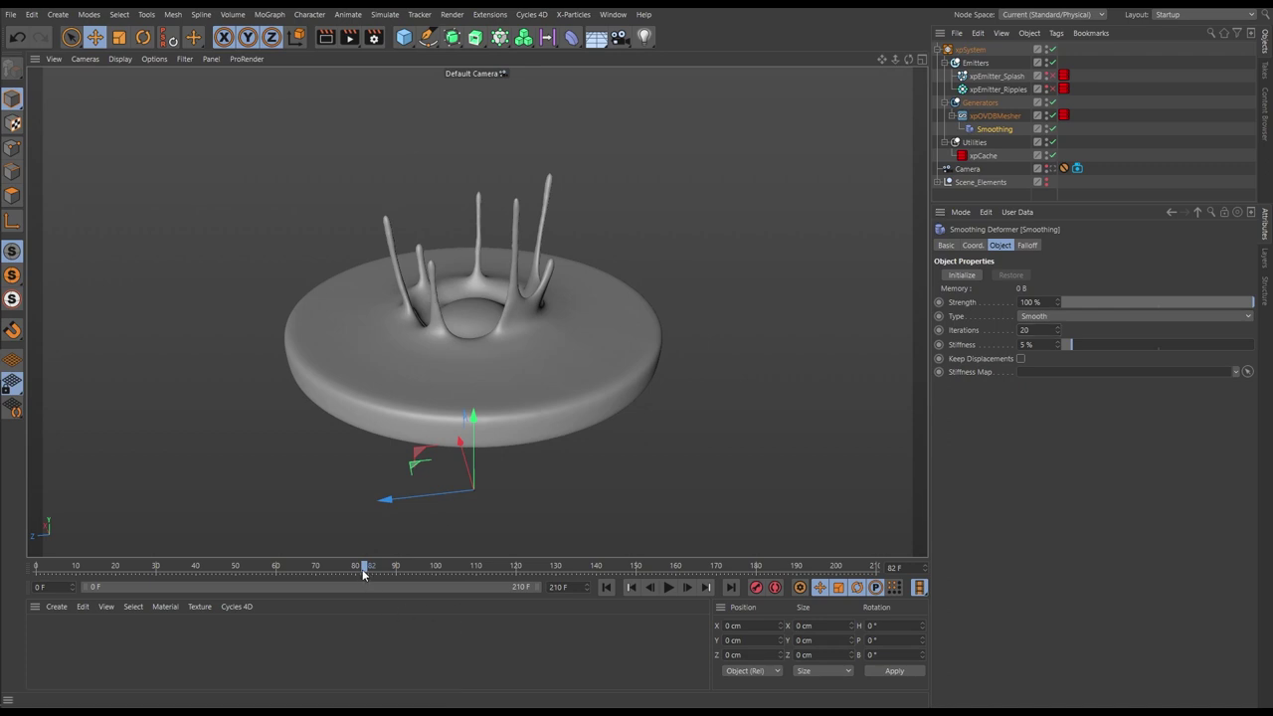
Examine the smoothed splash mesh up close at frame 79 with its wireframe lines shown, and return to plain Gouraud shading.
mouse_move(366, 566)
left_mouse_down()
mouse_move(239, 559)
mouse_move(483, 563)
mouse_move(352, 563)
left_mouse_up()
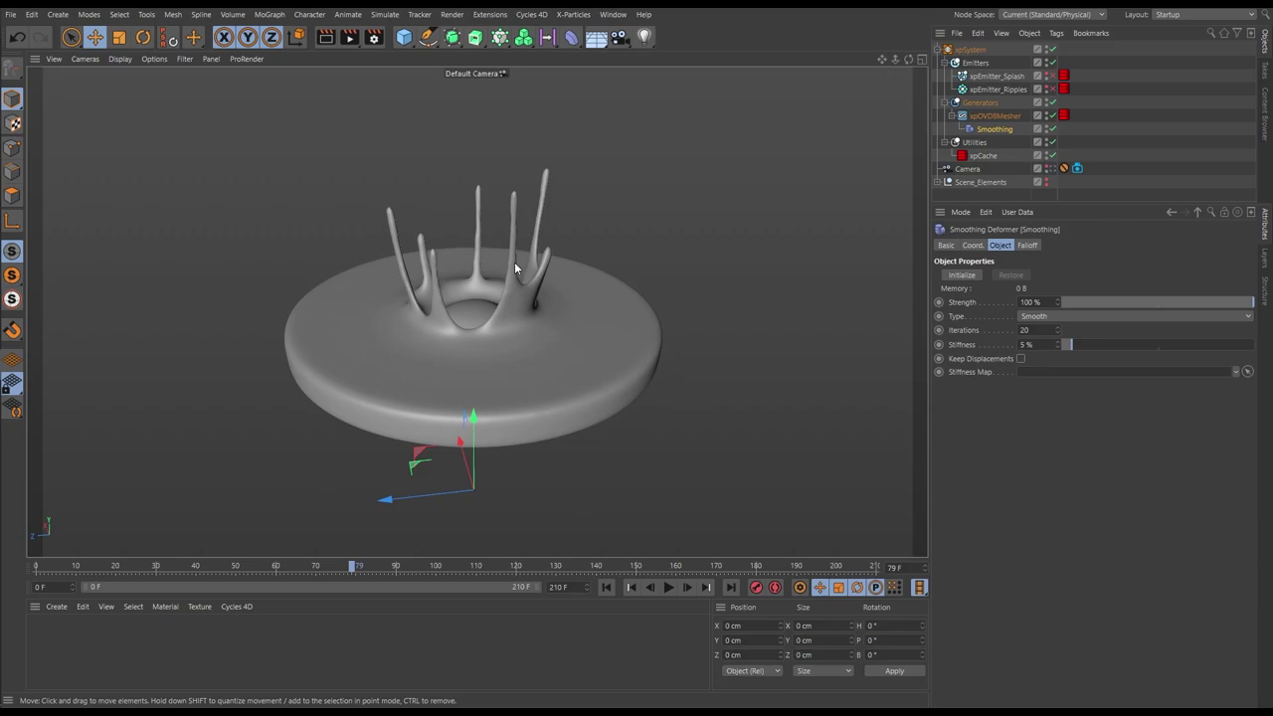
key("n")
key("b")
right_click_drag(515, 253, 646, 248, "alt")
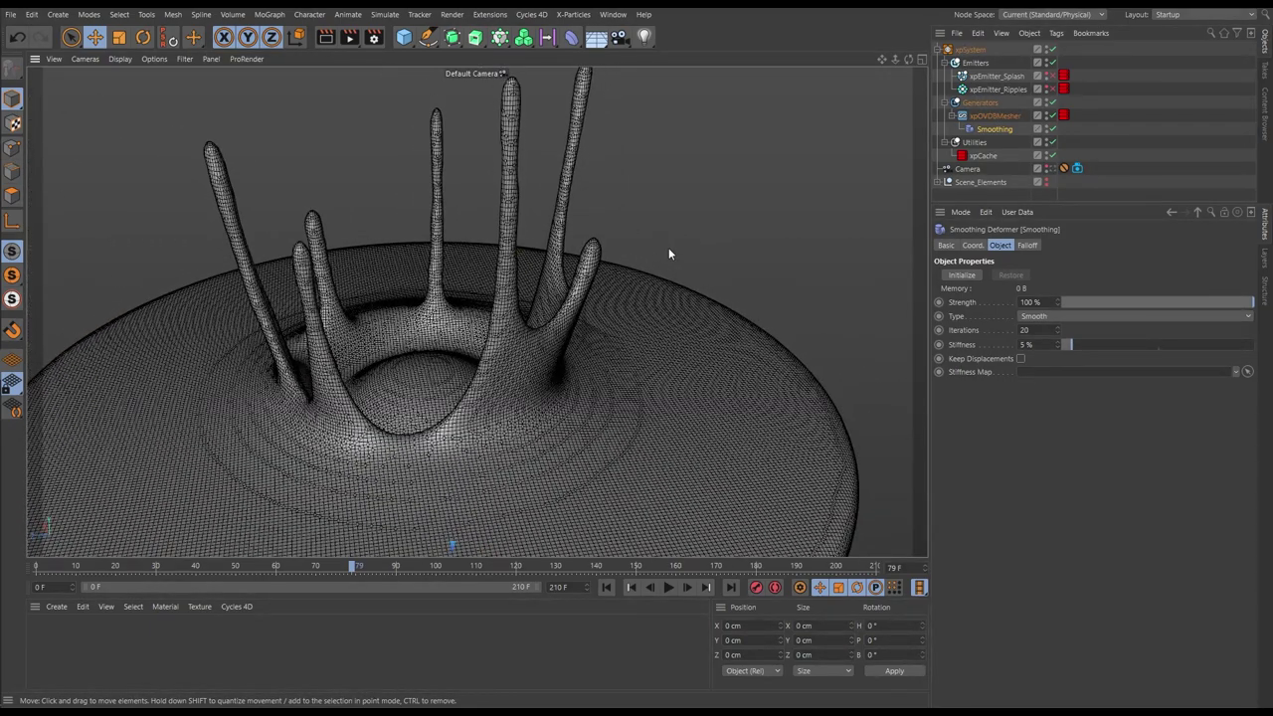
scroll(503, 301, "down", 5)
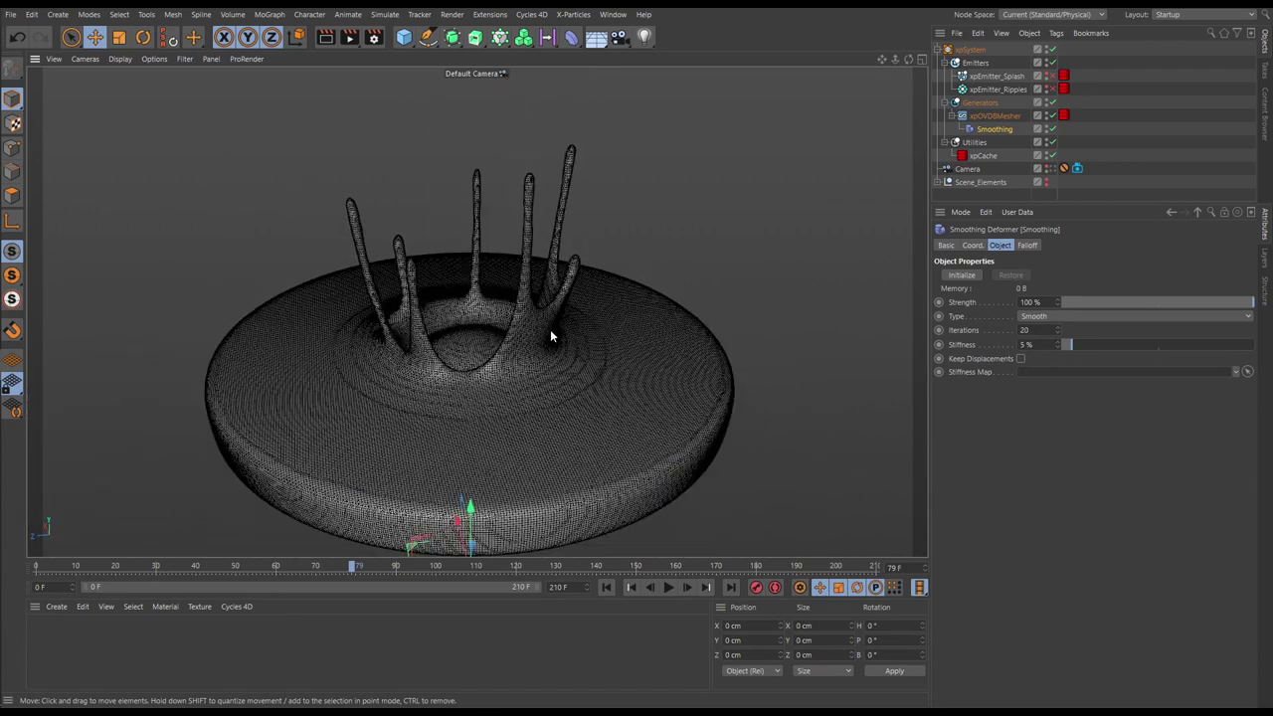
key("n")
key("a")
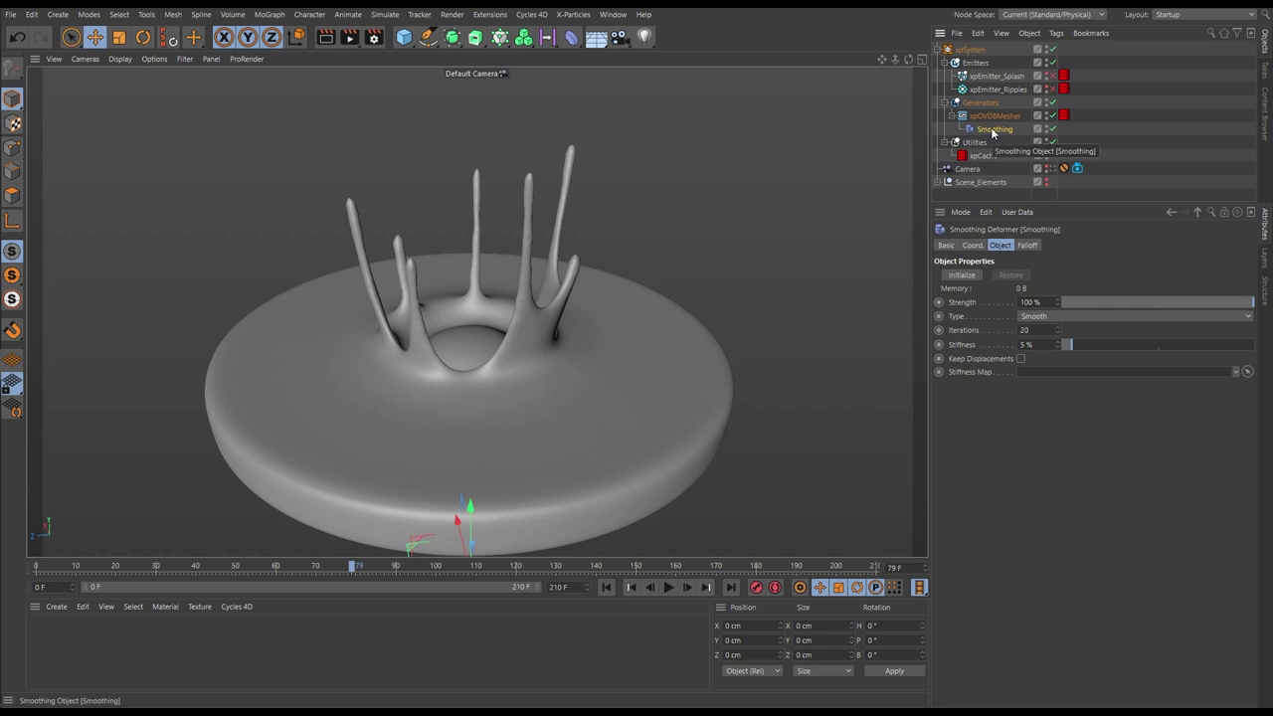
Delete the Smoothing deformer and replay the cached splash from the first frame, stopping at frame 102.
key("Delete")
left_click(605, 586)
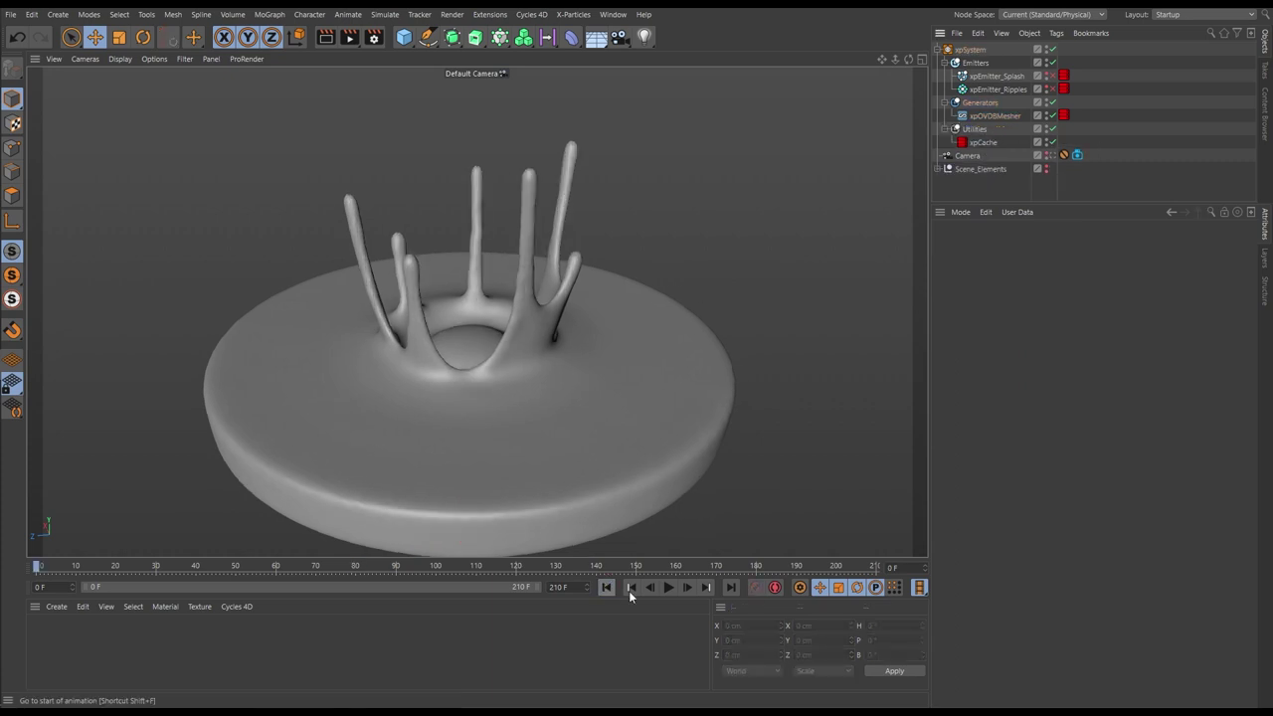
left_click(667, 588)
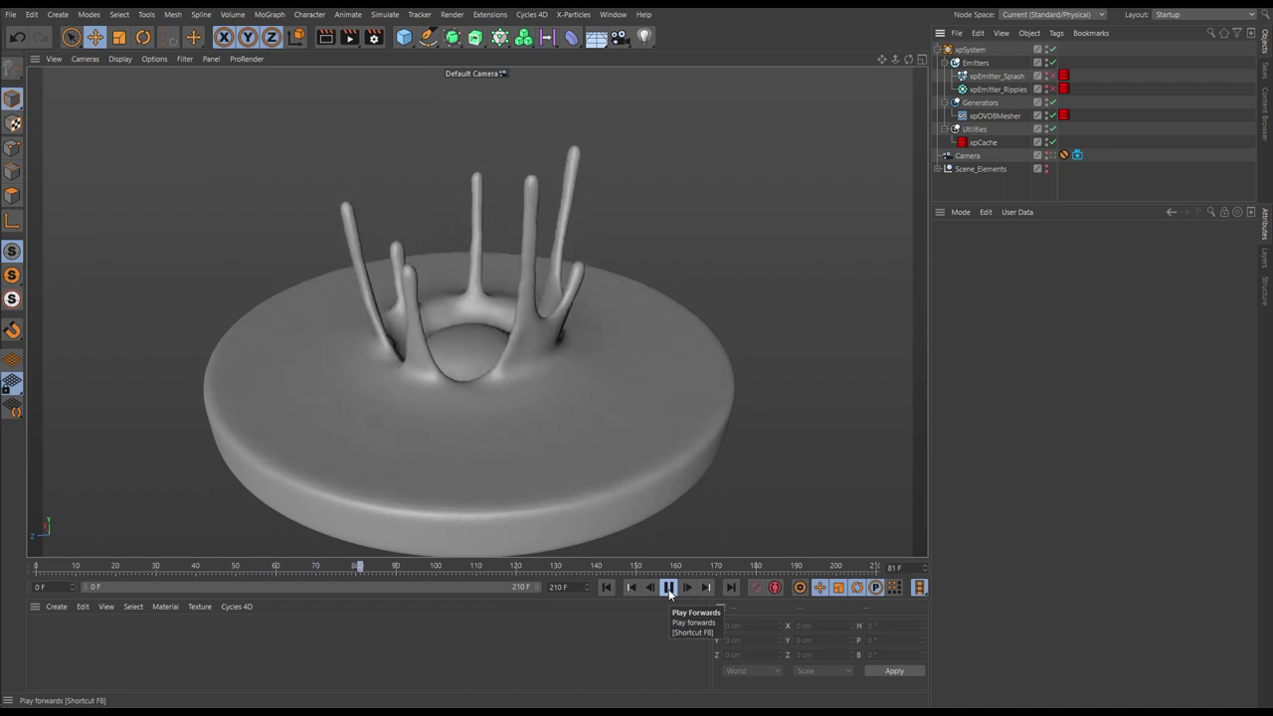
left_click(669, 588)
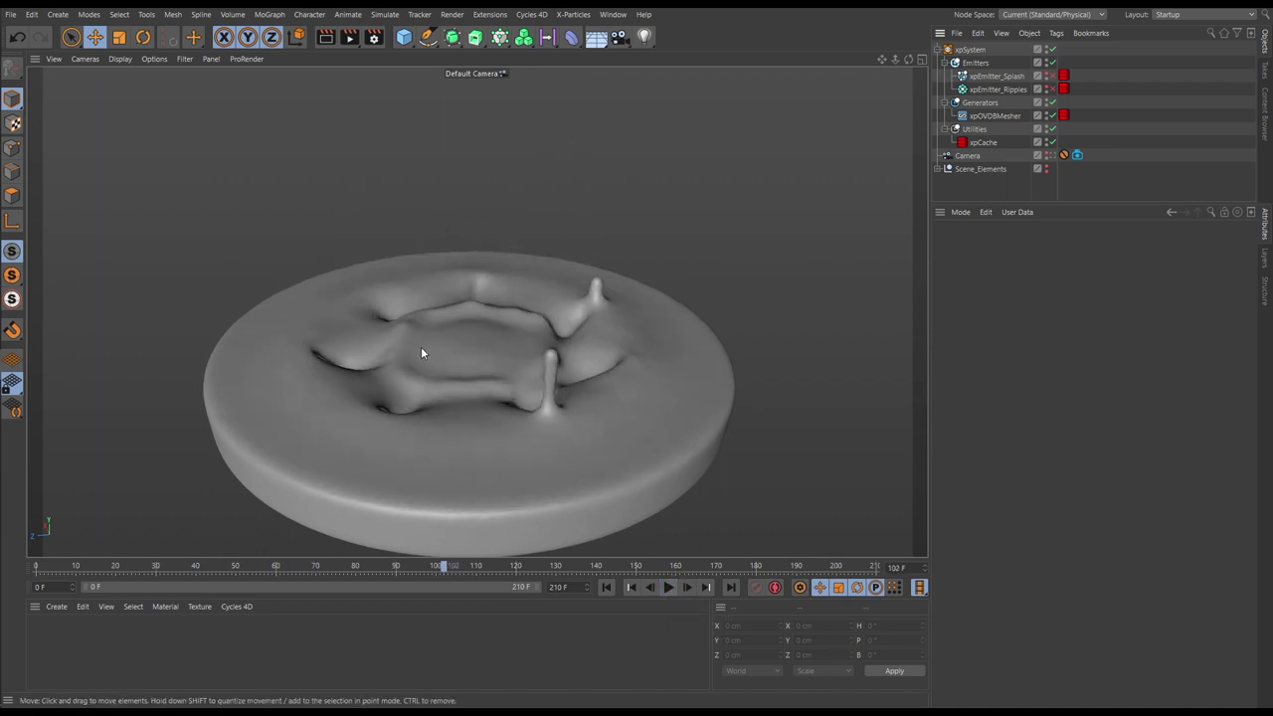
scroll(497, 392, "down", 4)
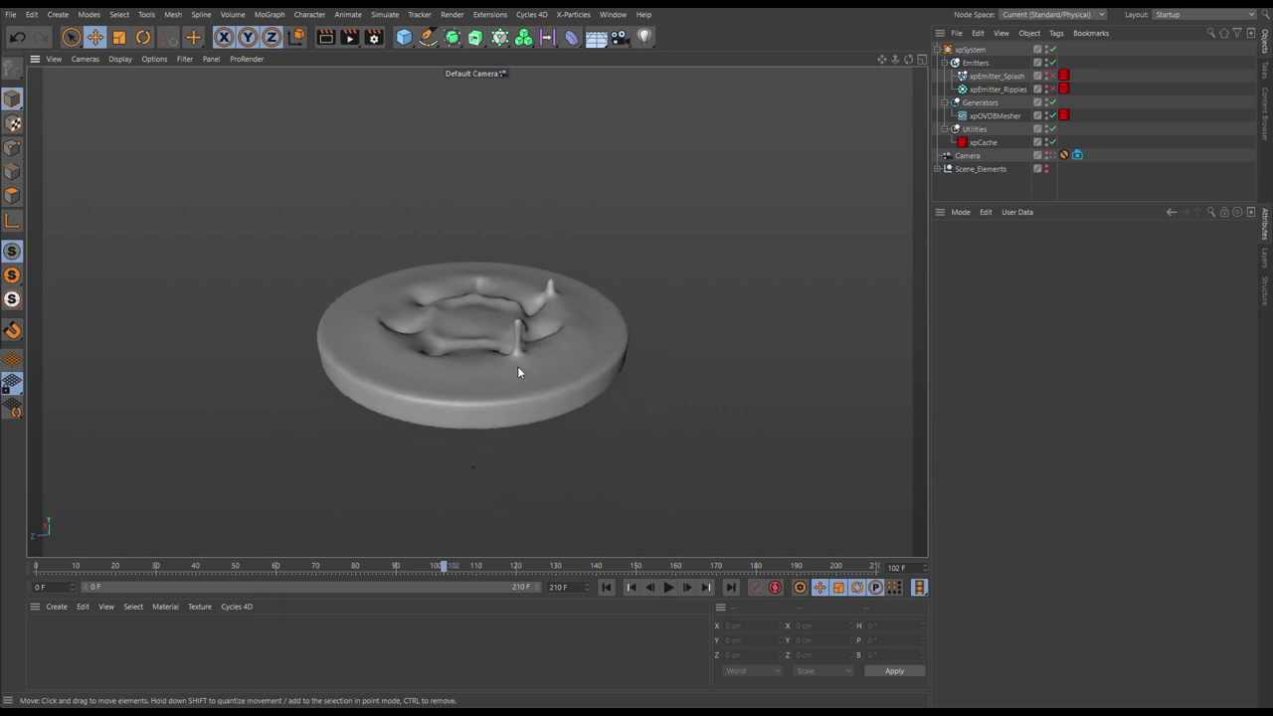
left_click_drag(518, 368, 504, 365, "alt")
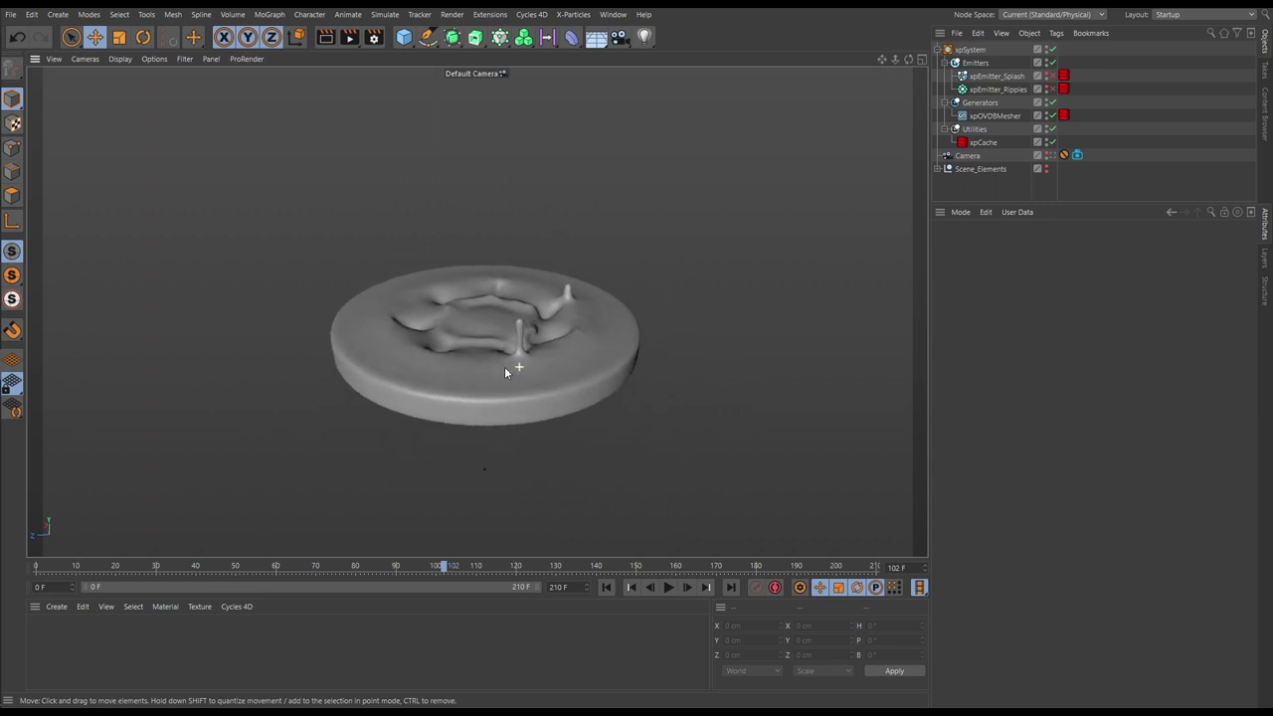
left_click_drag(483, 391, 491, 382, "alt")
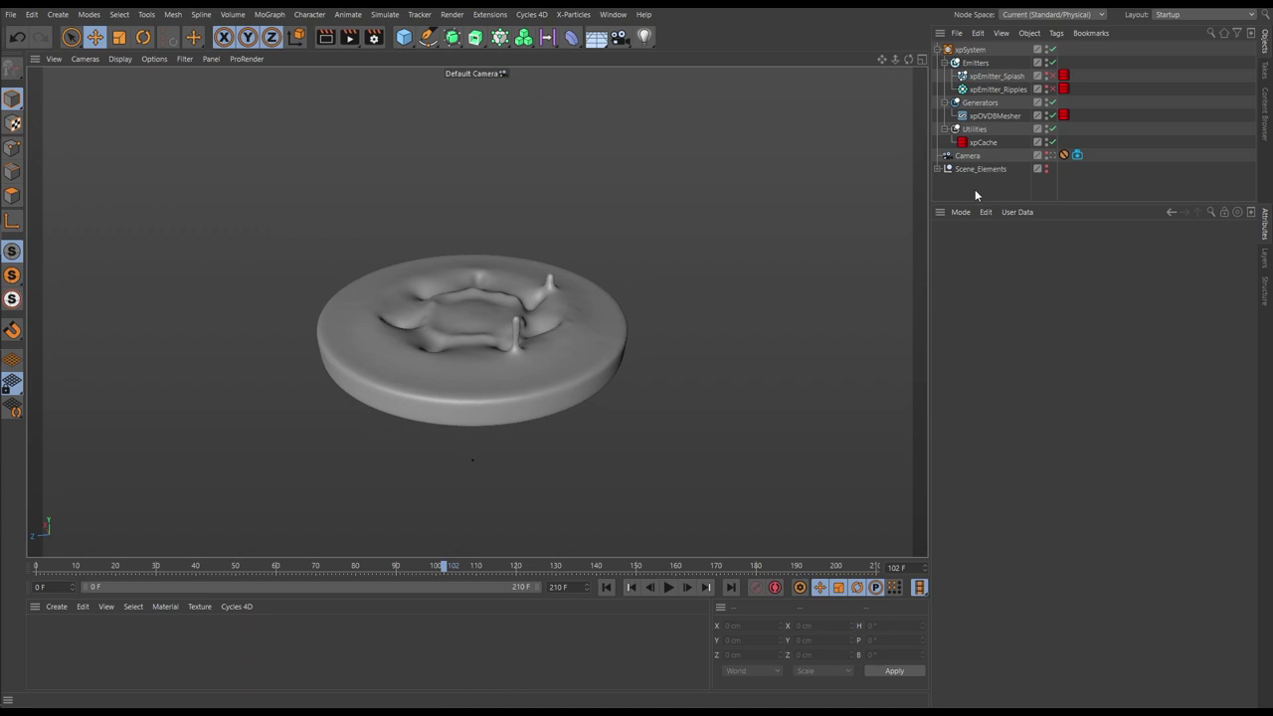
Enlarge the object list, expand the Scene_Elements group and make it visible in the viewport, framing the whole tea set.
left_click_drag(990, 202, 991, 335)
left_click(937, 169)
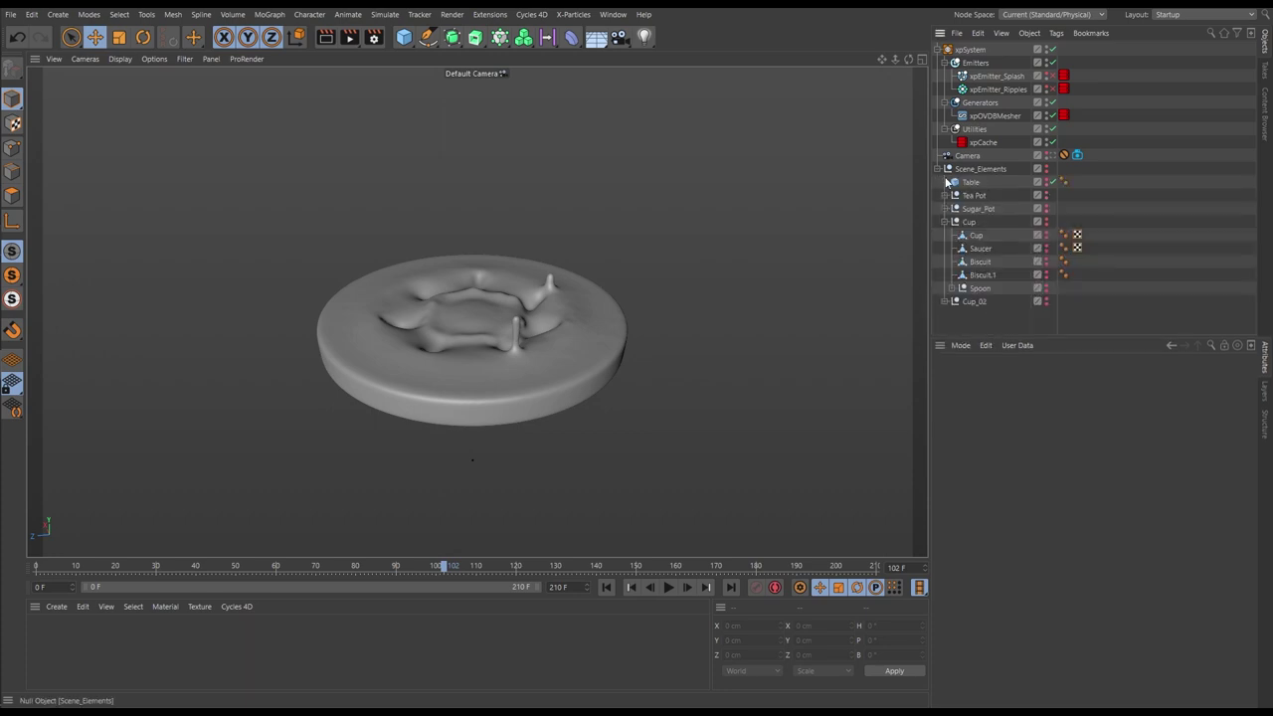
left_click(1046, 169, "ctrl")
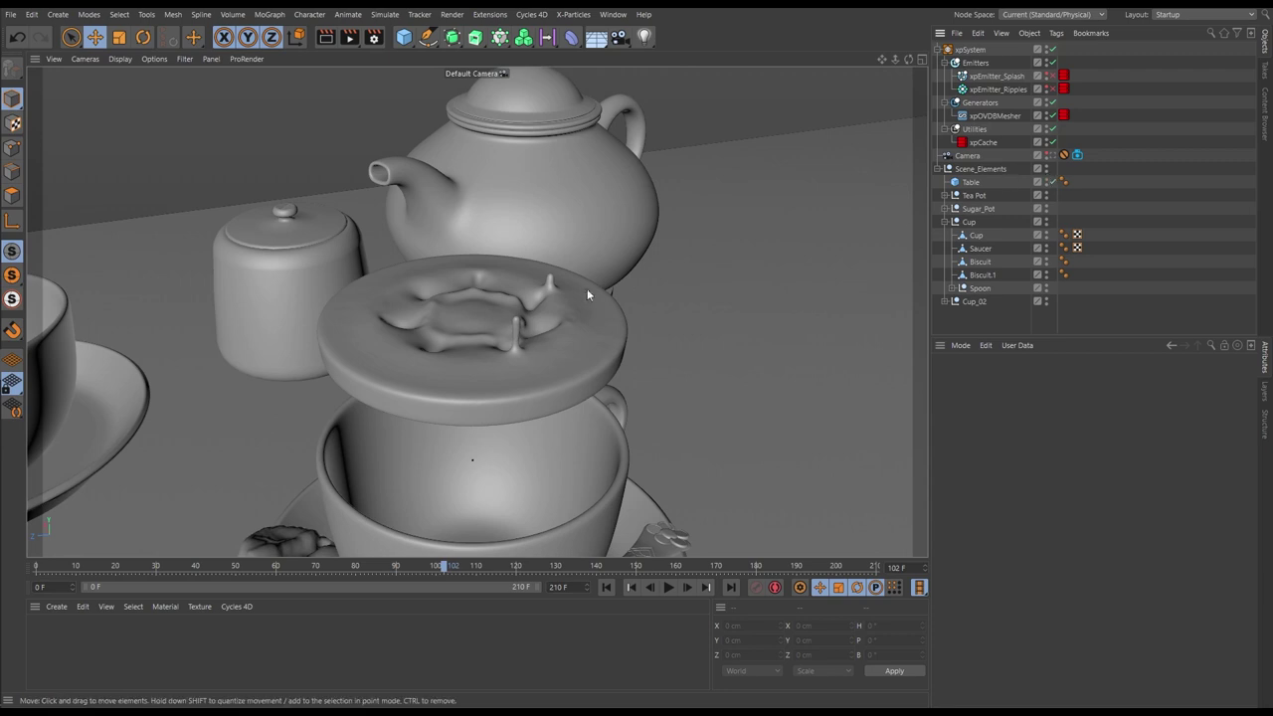
scroll(590, 270, "down", 5)
left_click_drag(600, 314, 520, 285, "alt")
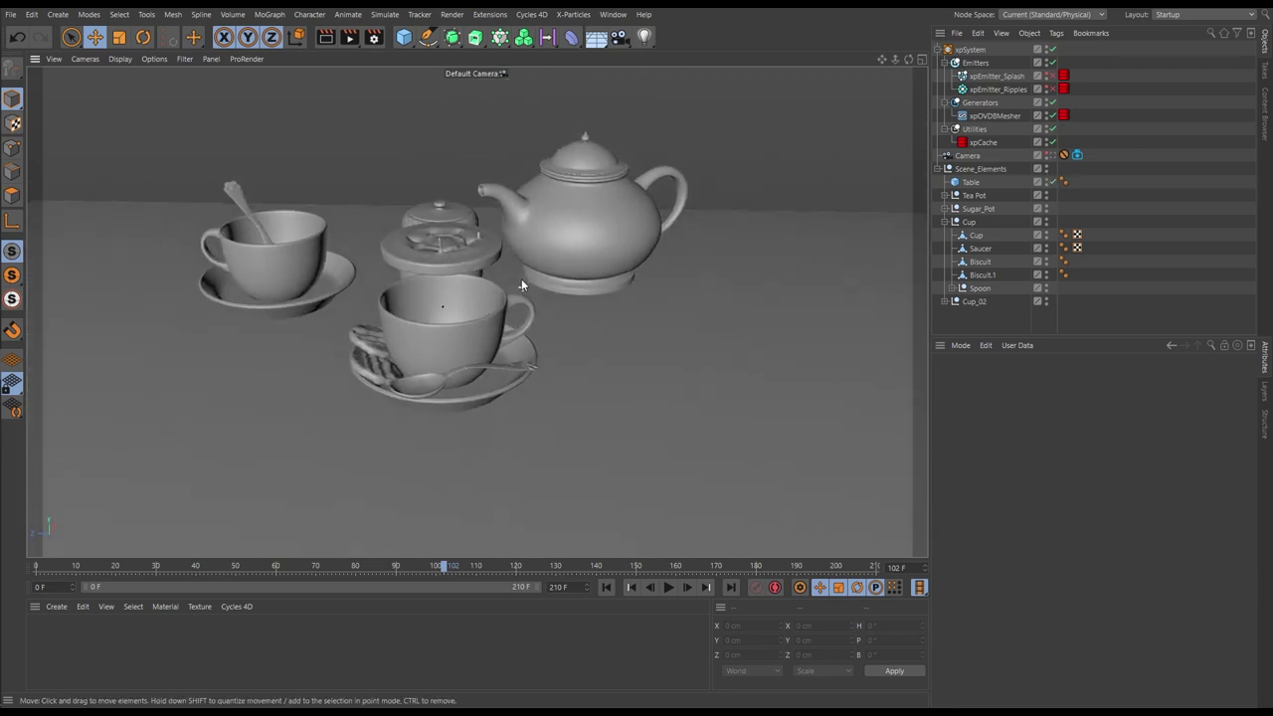
Collapse the Emitters group, replay the splash within the tea set scene to frame 112, and return to frame 0.
left_click(949, 64)
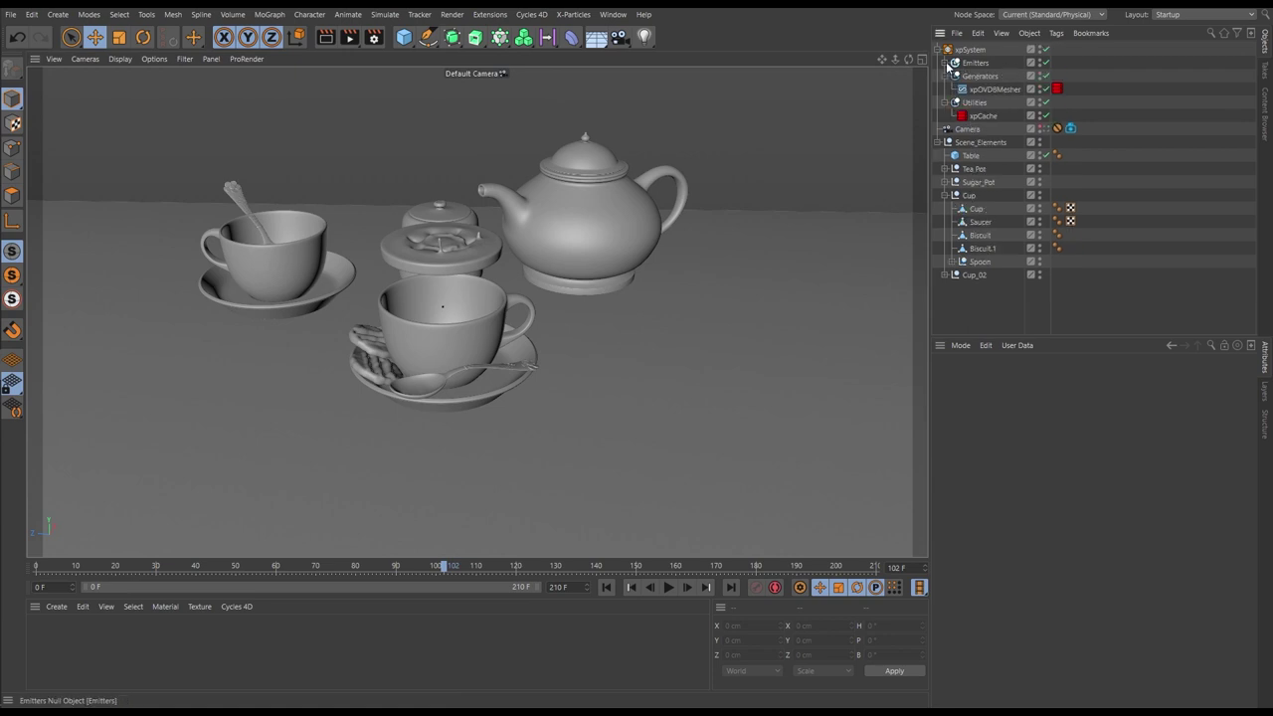
left_click(606, 588)
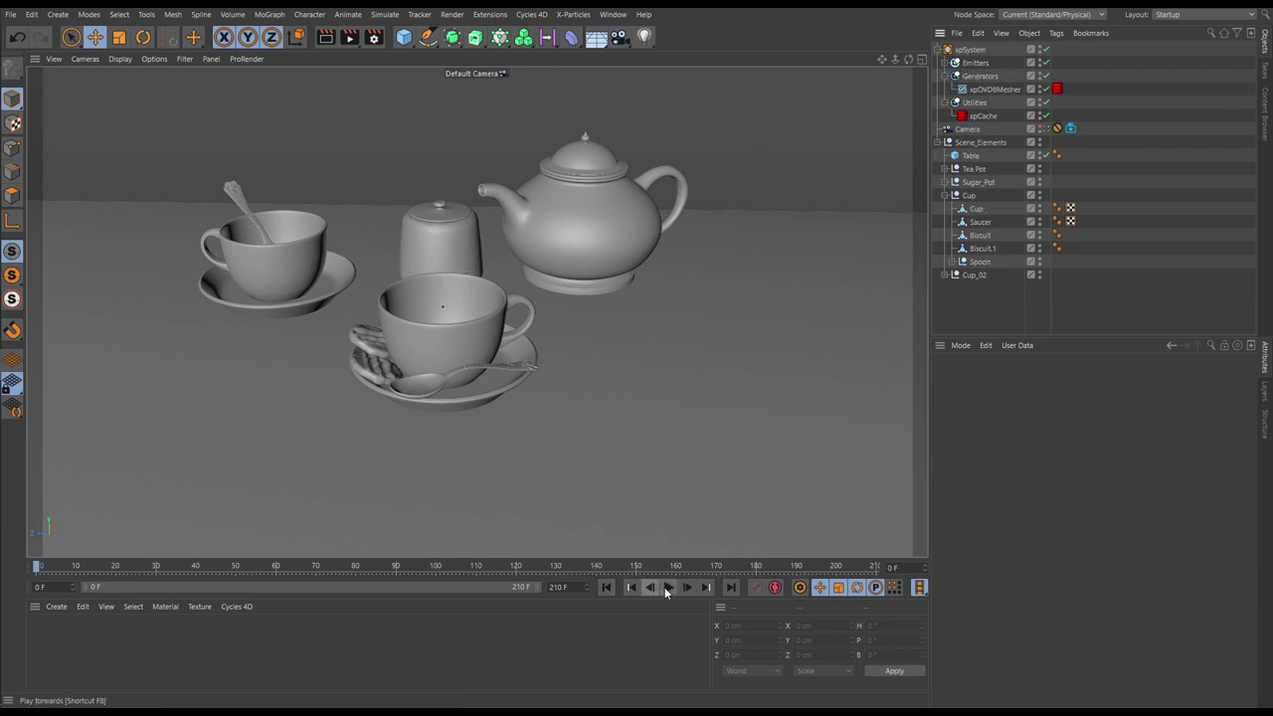
left_click(667, 587)
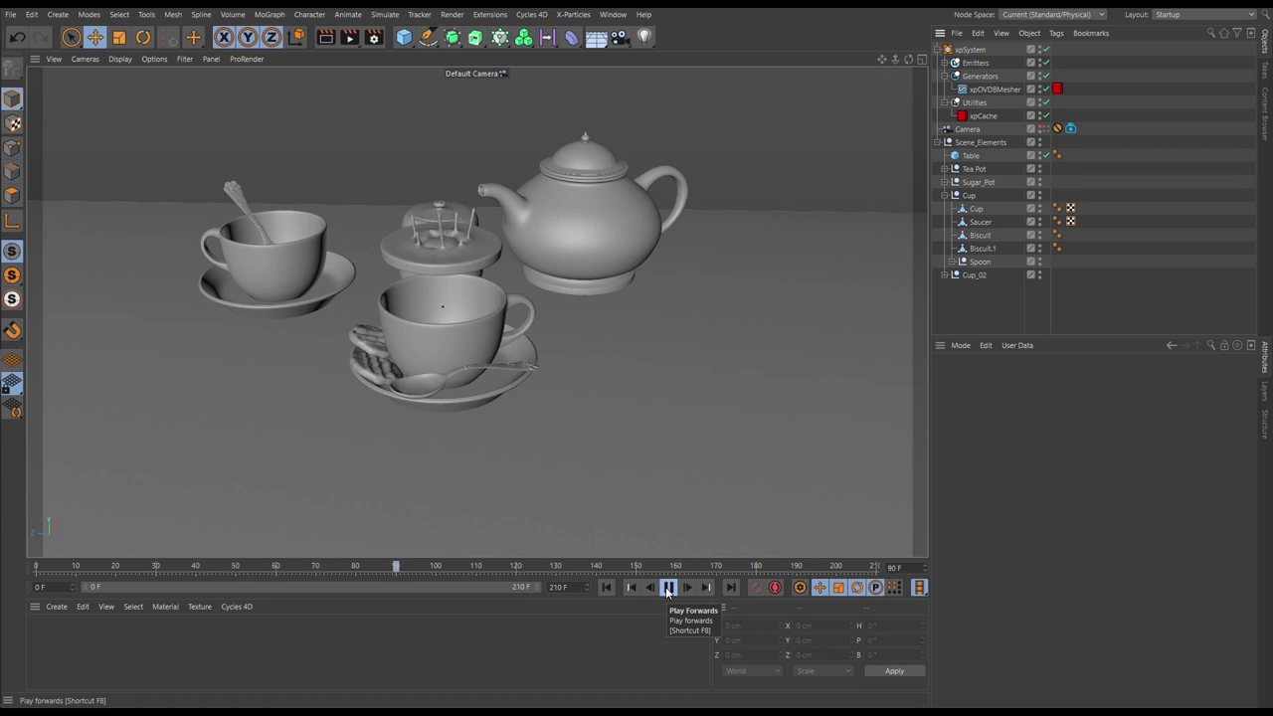
left_click(667, 588)
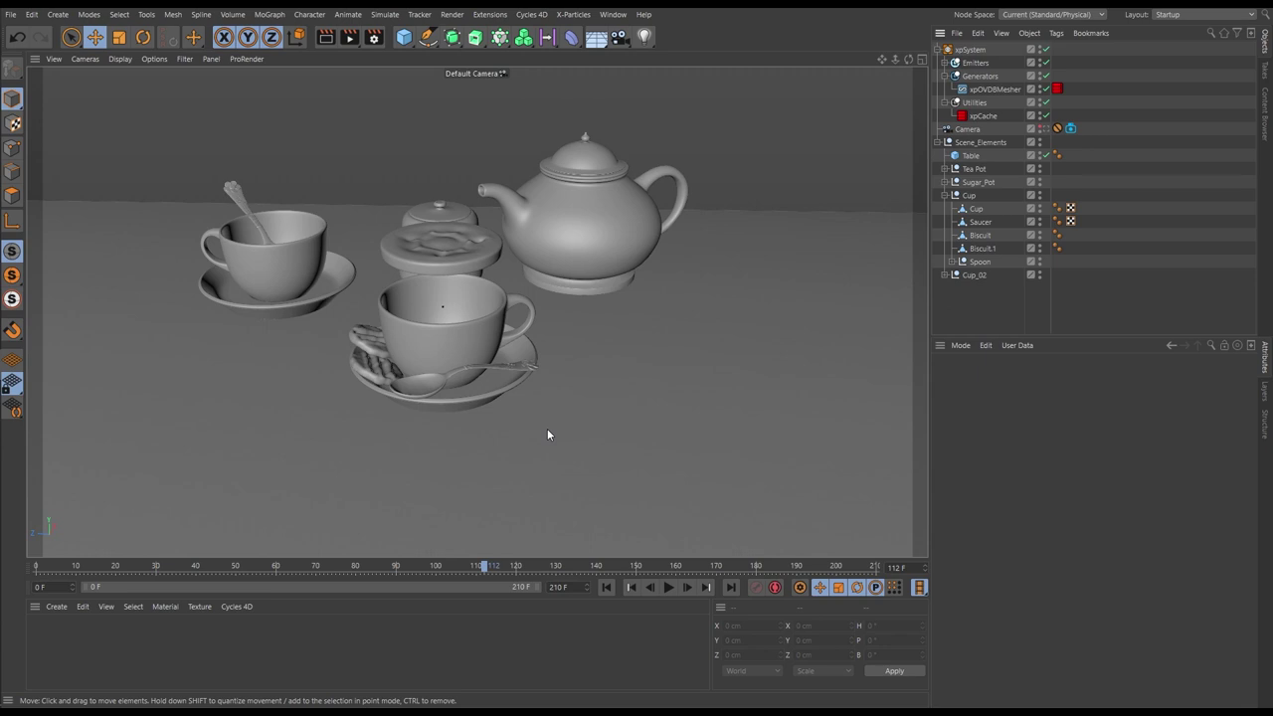
left_click(607, 587)
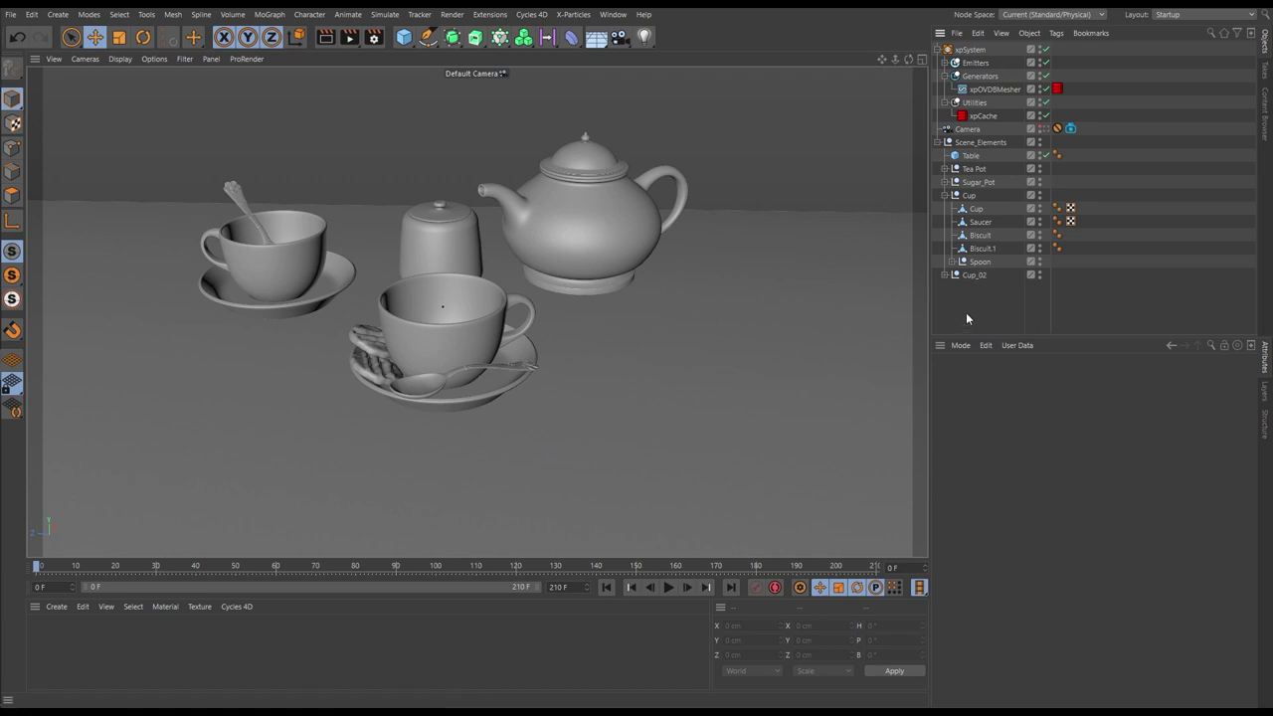
Make the xpSystem a child of the Cup mesh and reset its Y position to 0 cm.
left_click(937, 50)
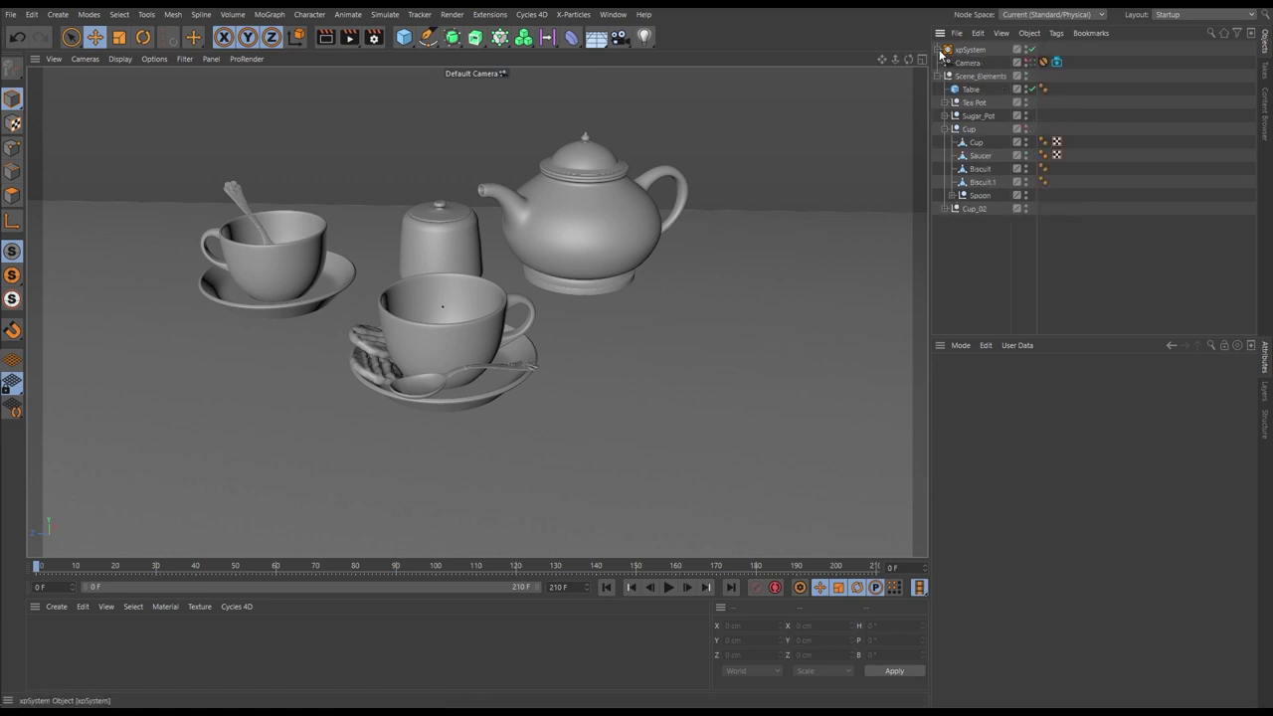
left_click(970, 50)
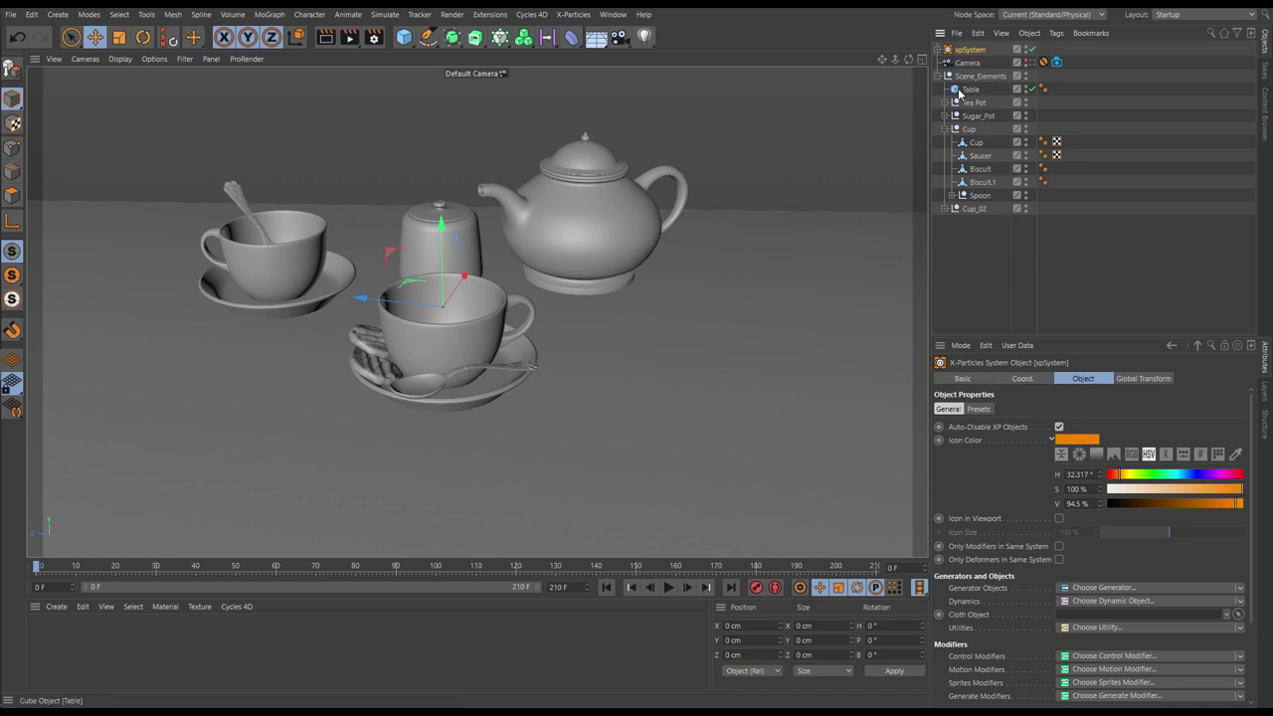
left_click_drag(964, 55, 979, 145)
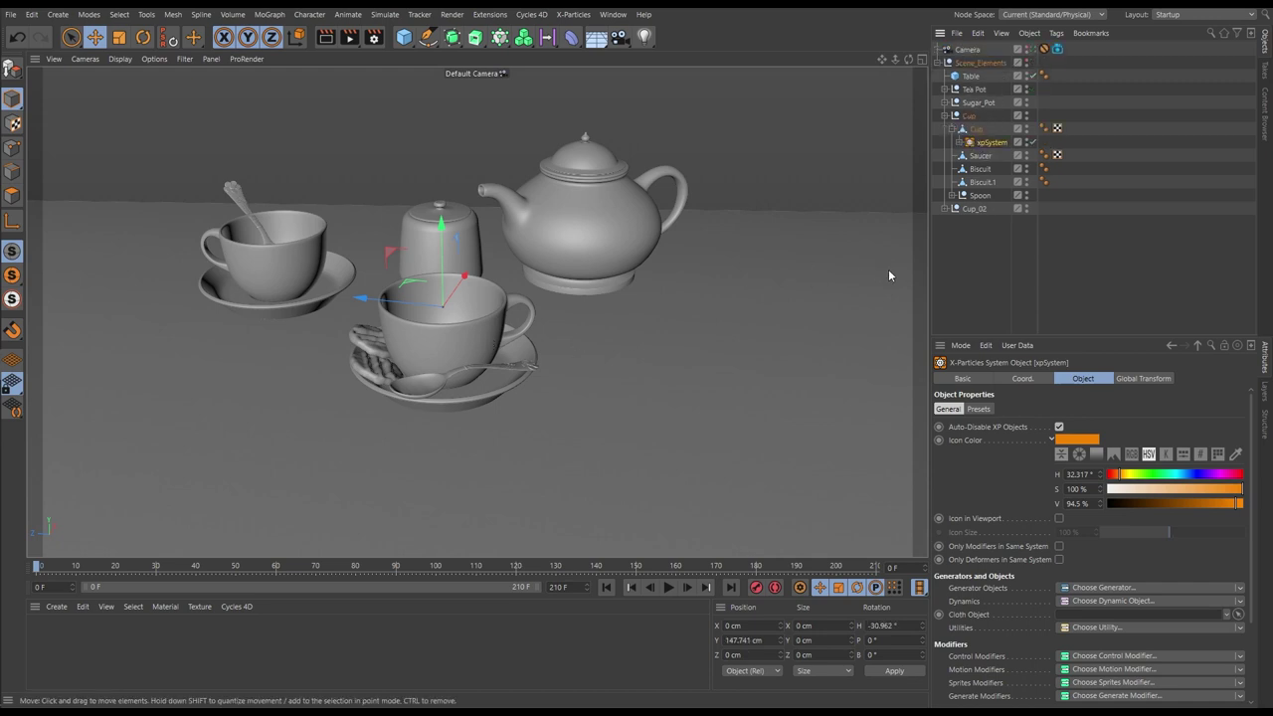
left_click(1014, 380)
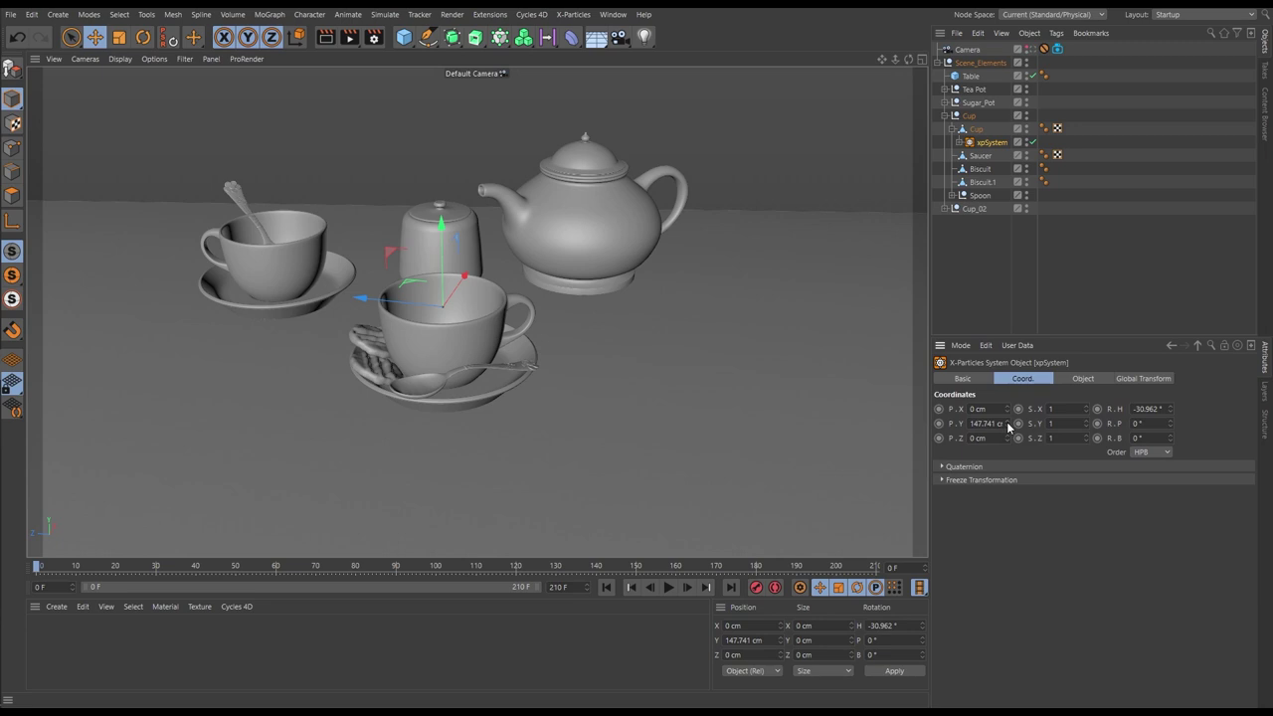
right_click(1009, 426)
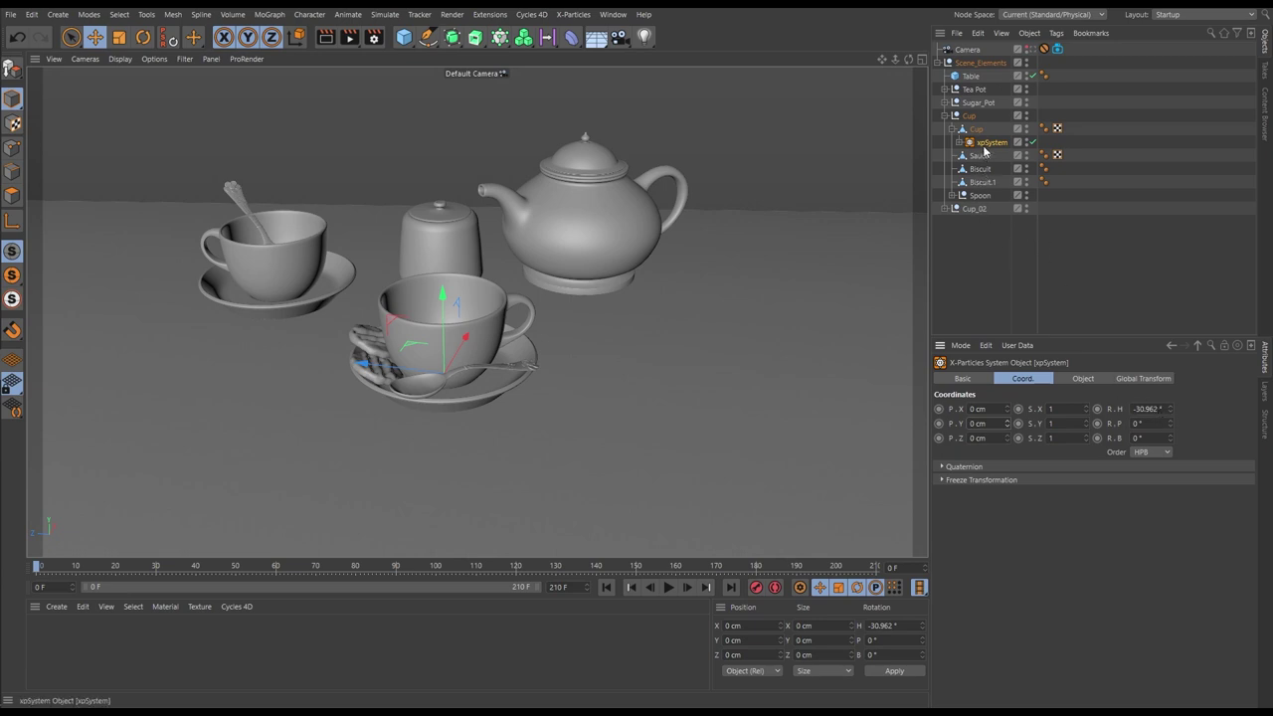
Move the xpSystem back to the top level above Scene_Elements and replay the splash in the cup, stopping at frame 148.
left_click_drag(984, 151, 965, 63)
left_click(940, 77)
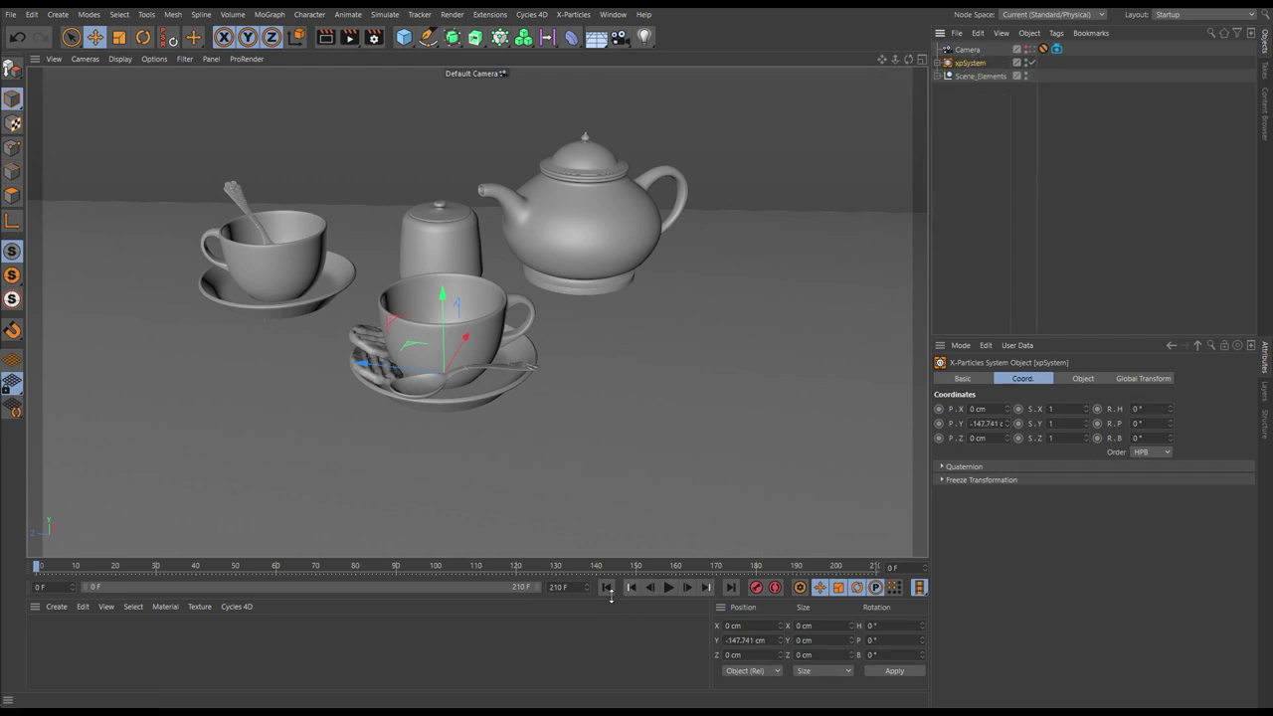
left_click(668, 586)
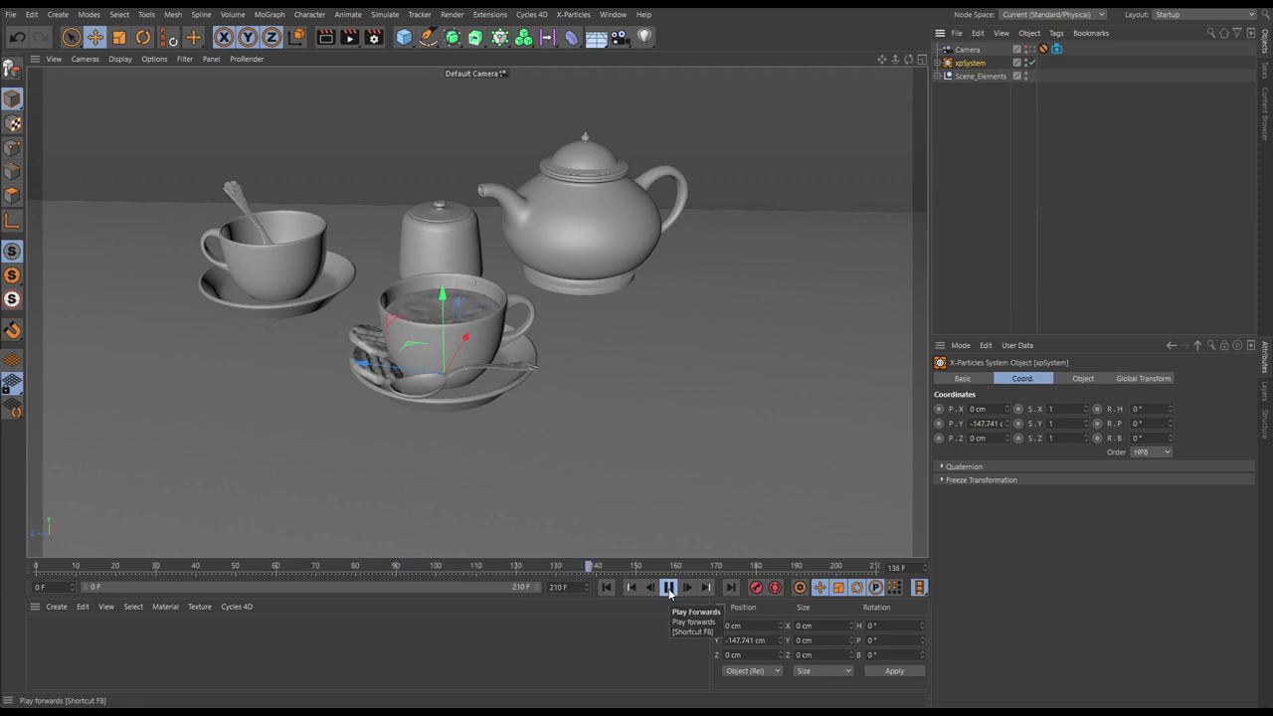
left_click(668, 586)
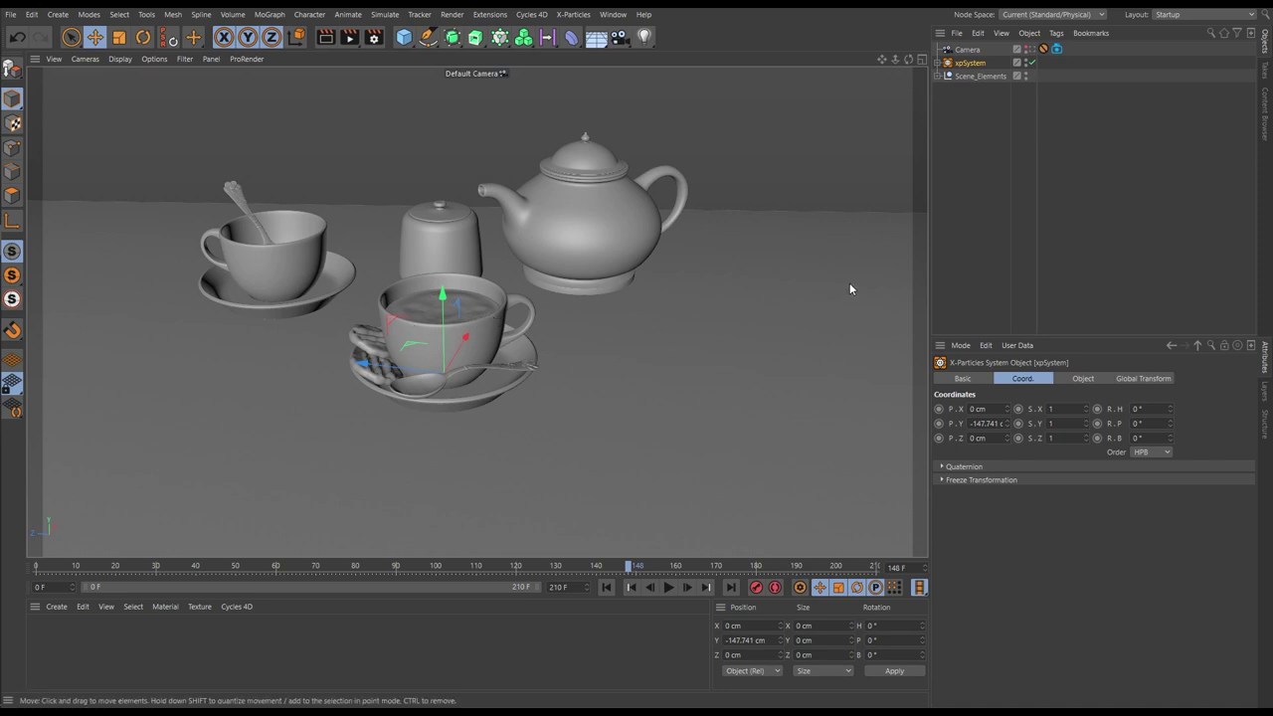
Re-enable the xpEmitter_Splash and xpEmitter_Ripples emitters with viewport visibility, and replay from the first frame to frame 21.
left_click(938, 63)
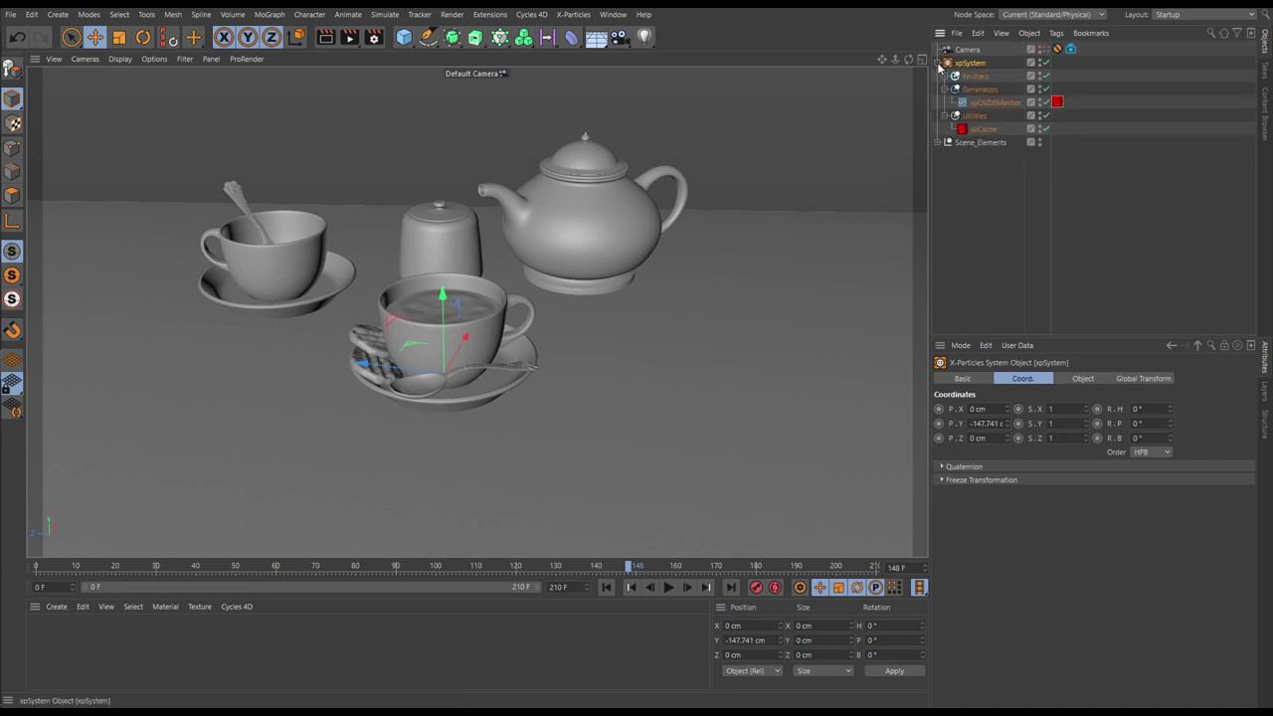
left_click(945, 77)
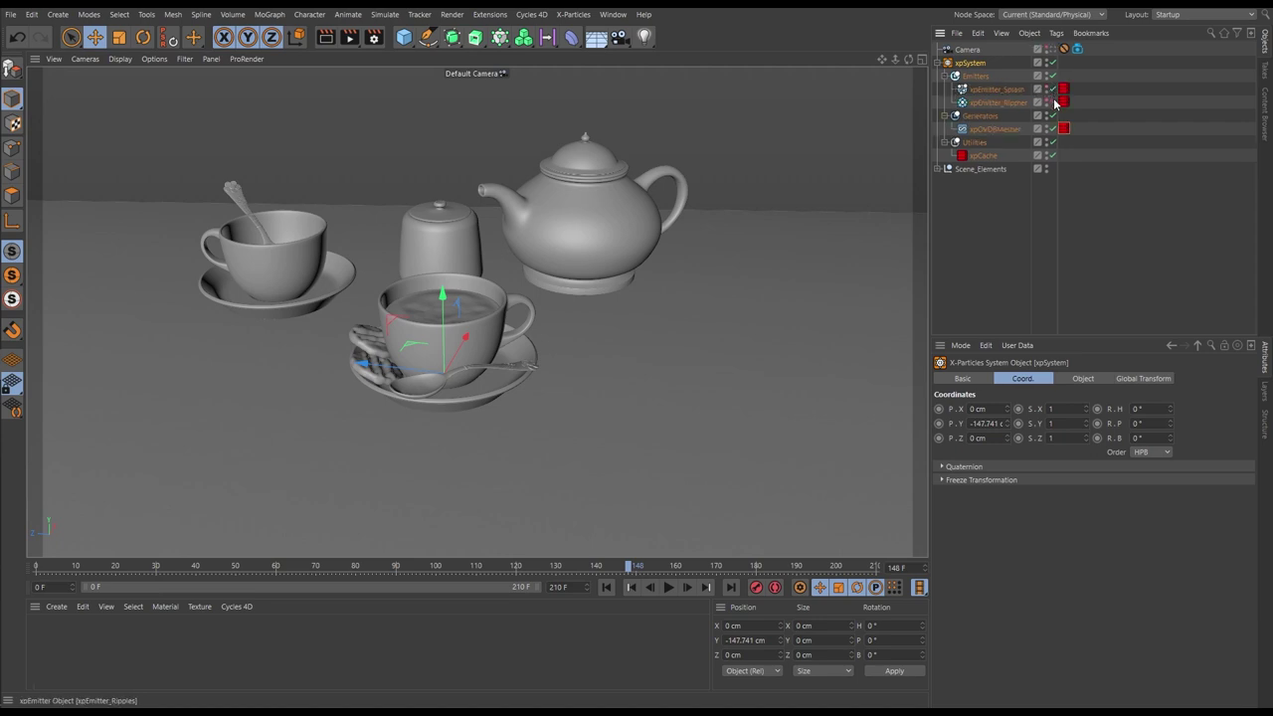
left_click(1047, 96)
left_click(1047, 101)
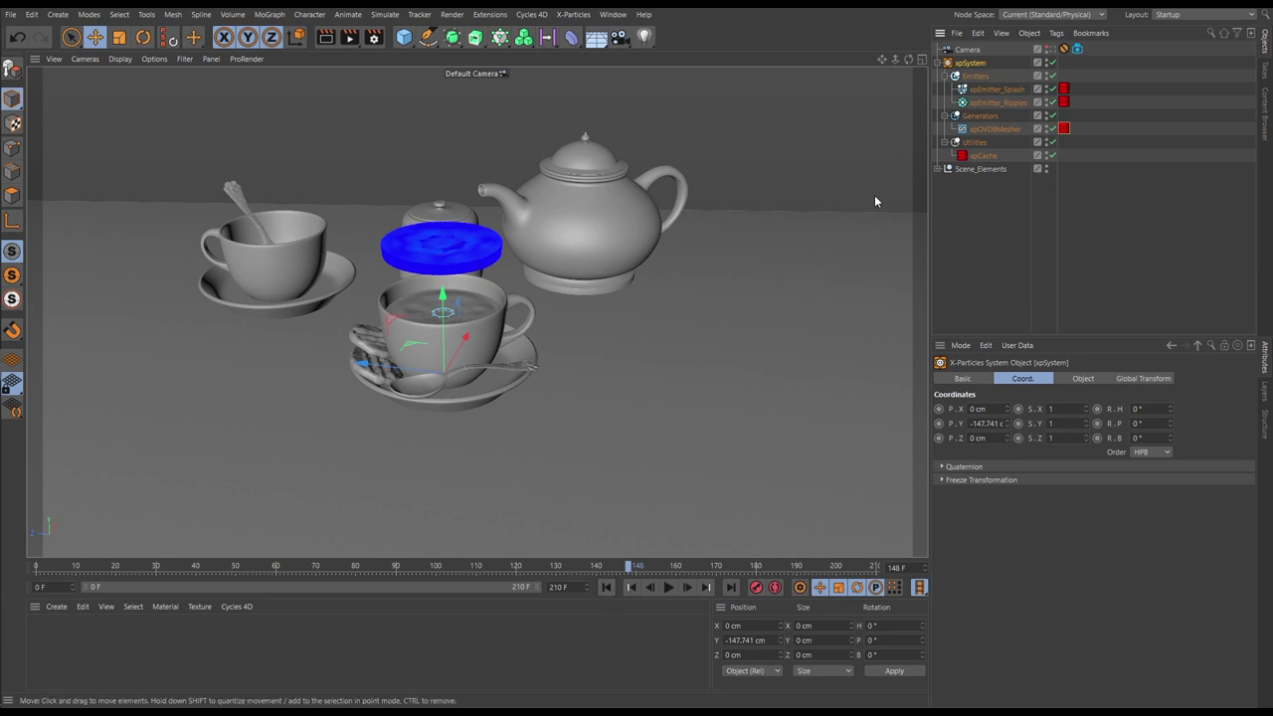
left_click(605, 587)
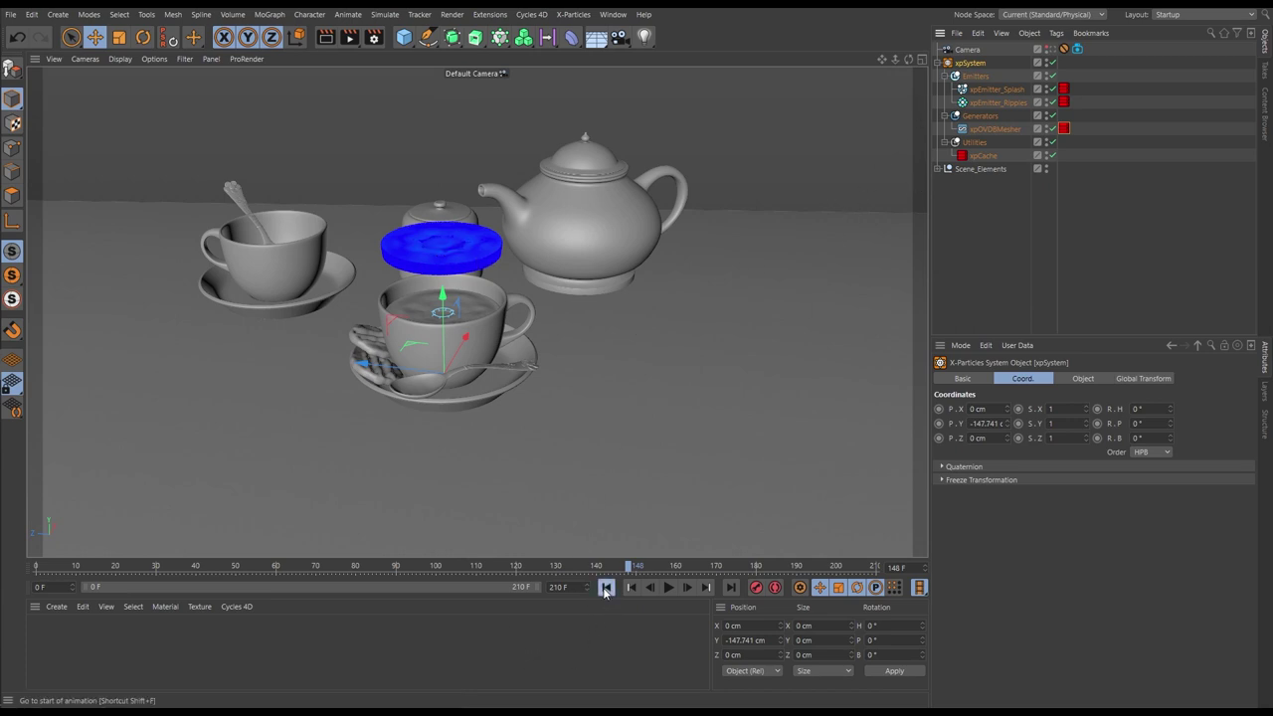
left_click(668, 587)
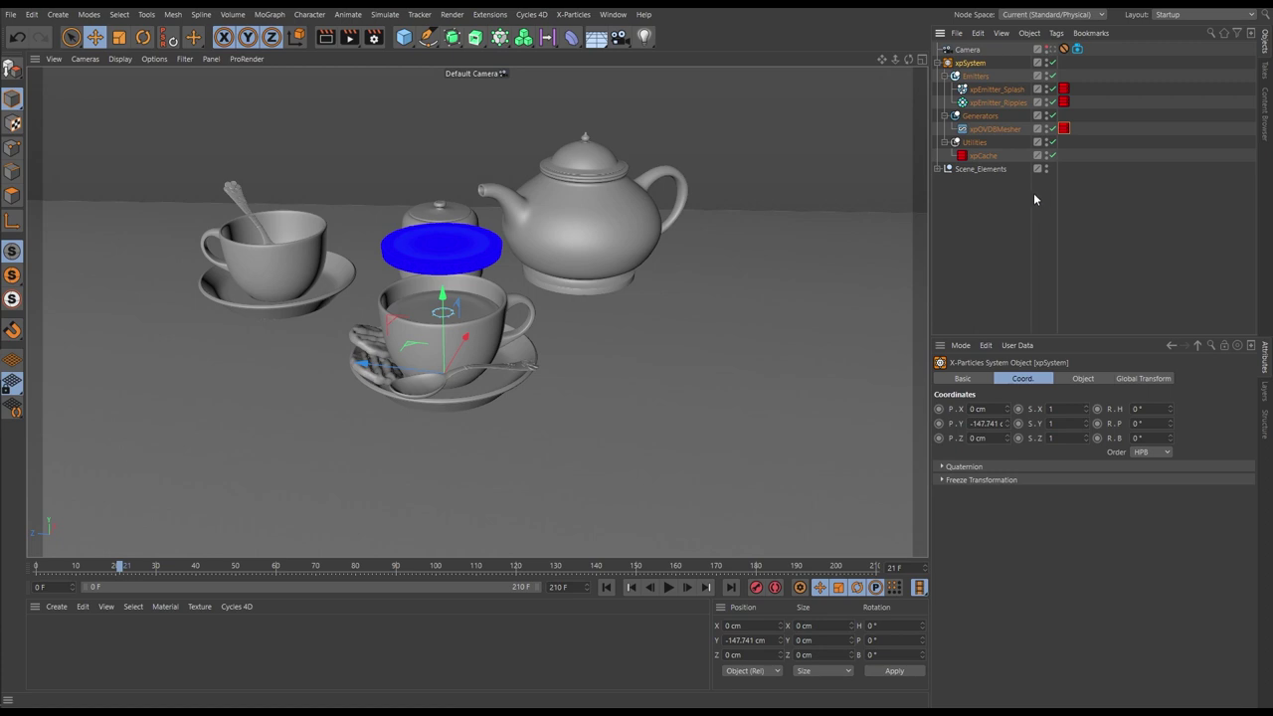
Enable Local Coords in the xpCache playback settings and replay the splash from the first frame to frame 5.
left_click(980, 158)
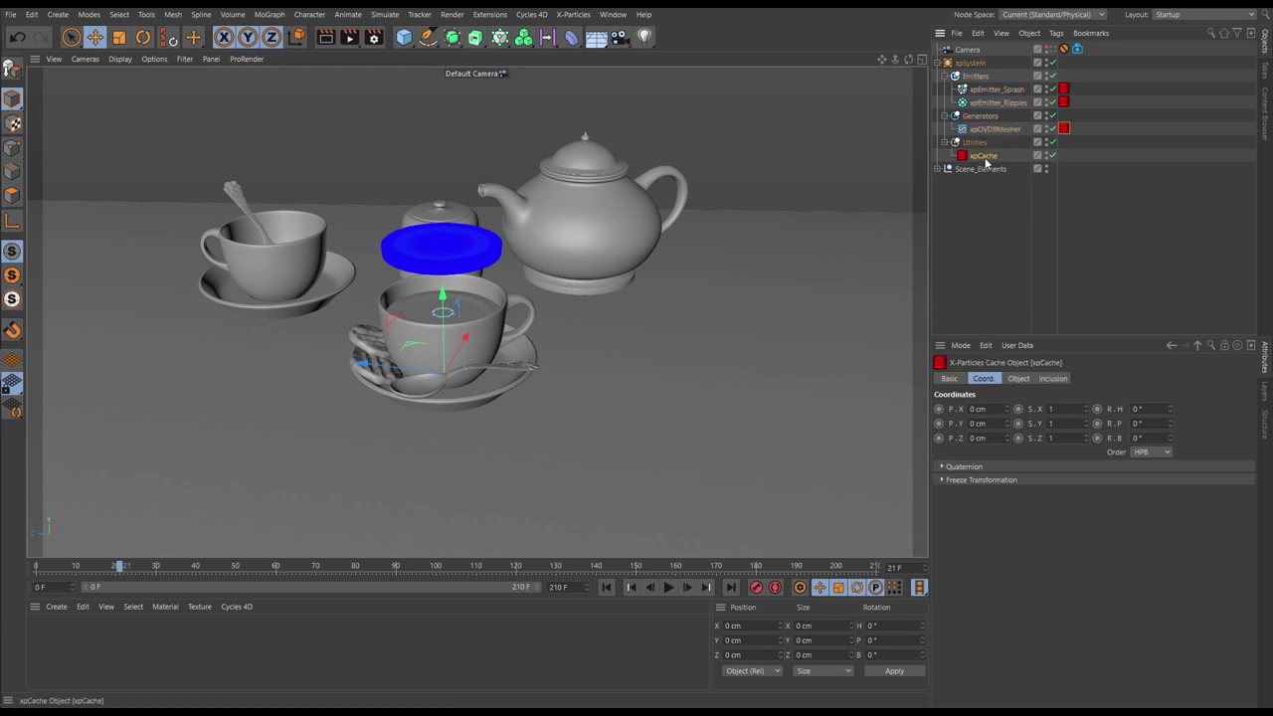
left_click(1020, 379)
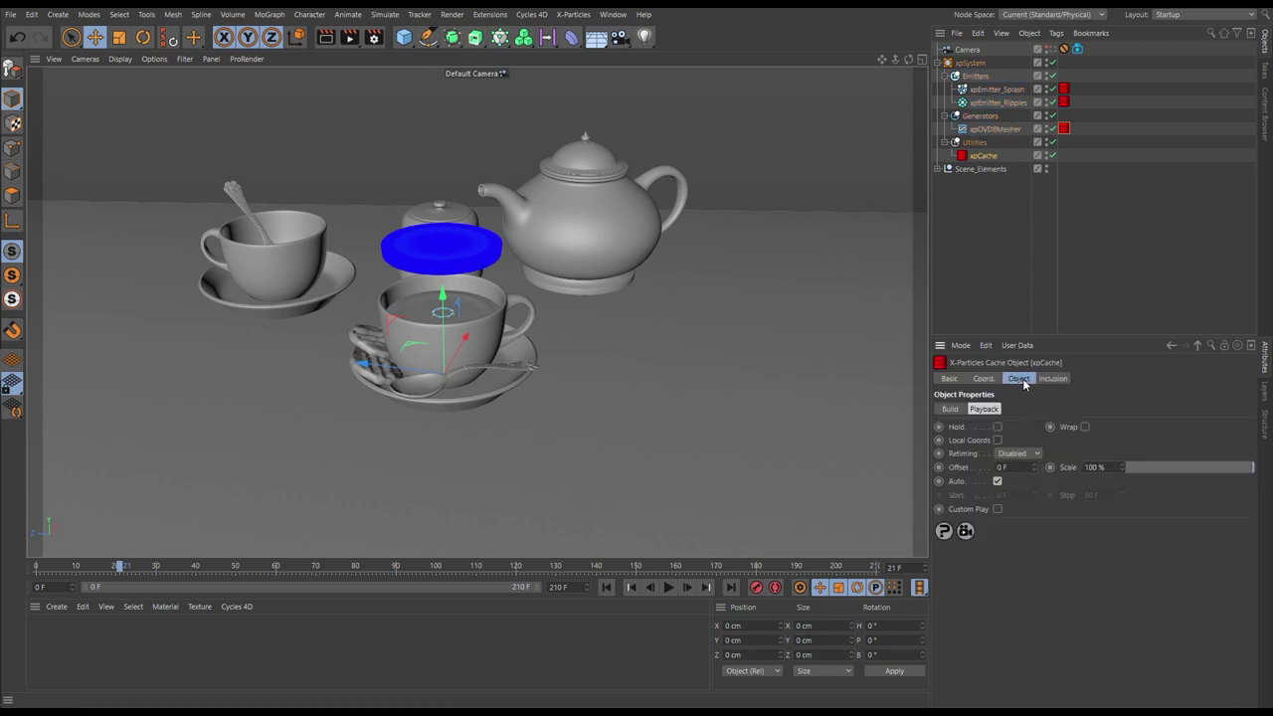
left_click(997, 439)
left_click(606, 587)
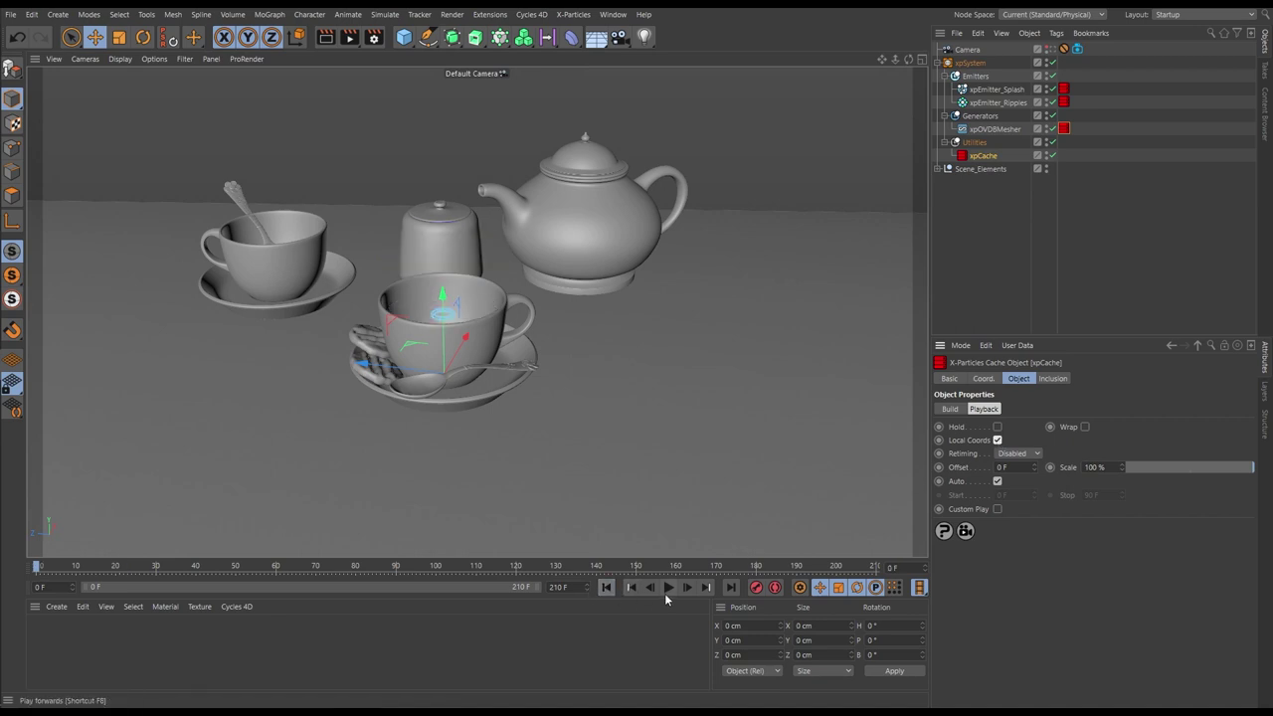
left_click(667, 587)
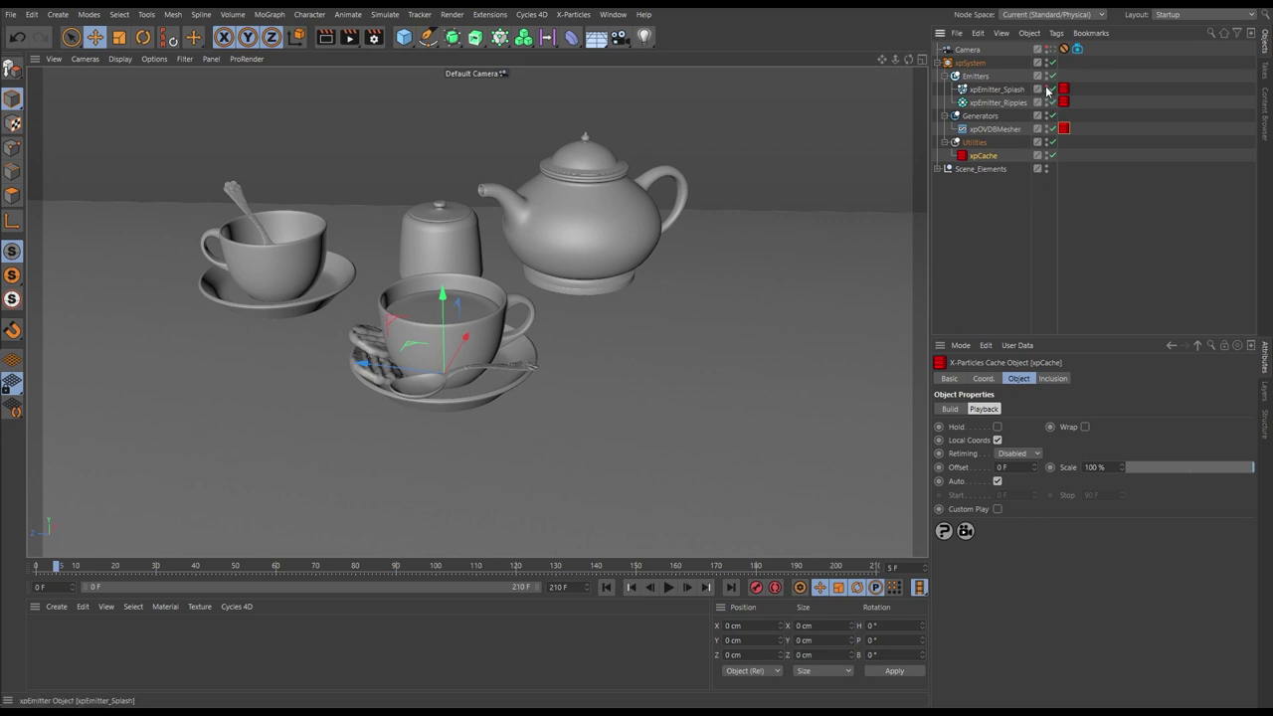
Toggle the xpOVDBMesher, switch off the xpEmitter_Splash and xpEmitter_Ripples emitters, and replay the meshed splash from the first frame to frame 88.
left_click(1051, 129)
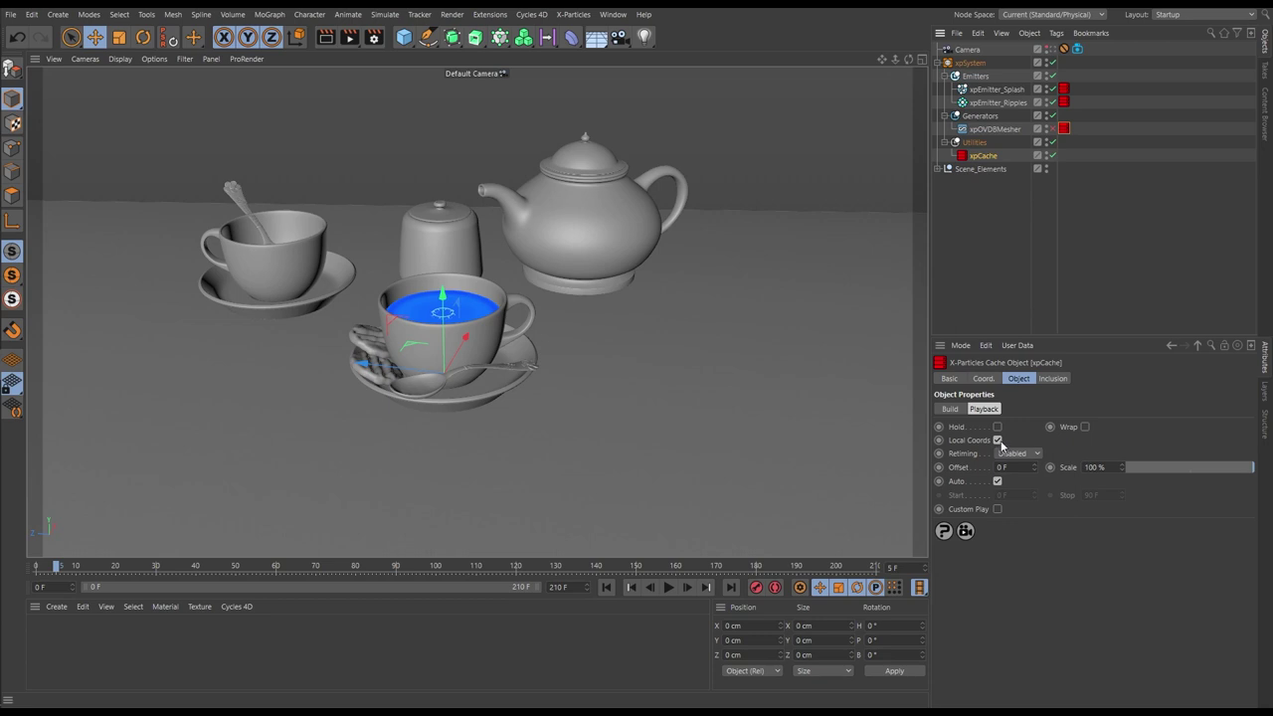
left_click(607, 586)
left_click(669, 586)
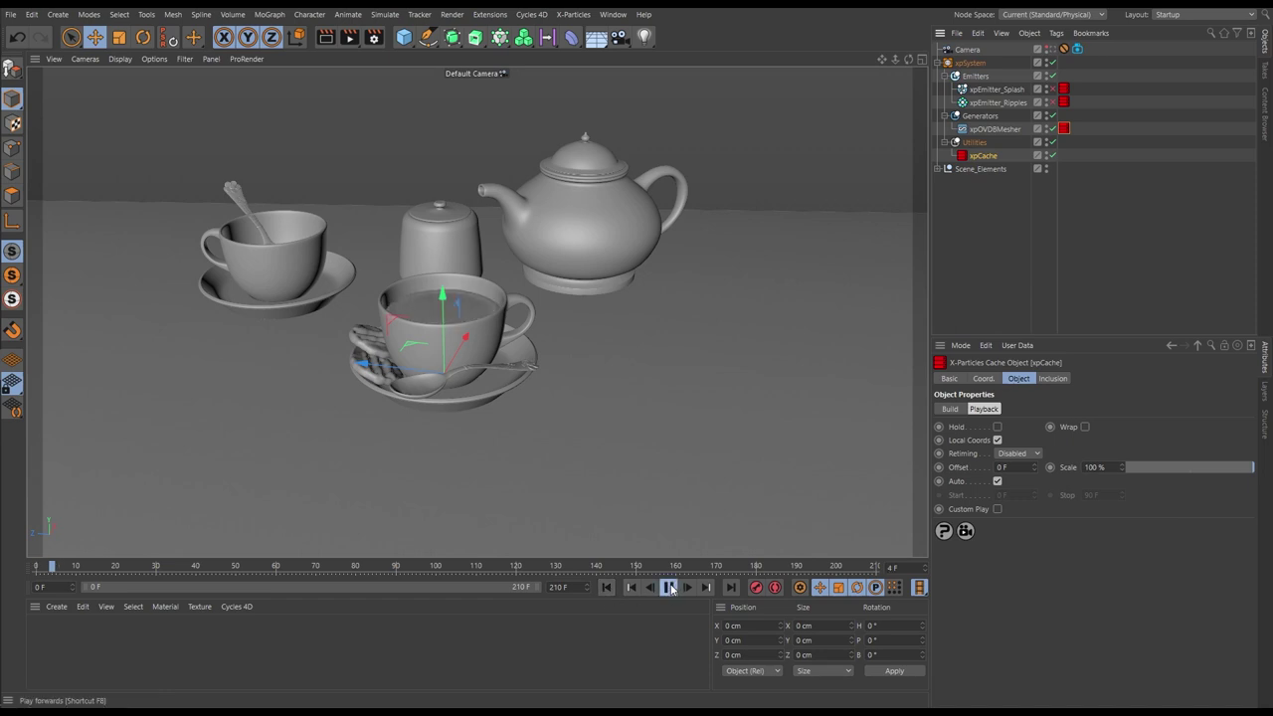
left_click(977, 216)
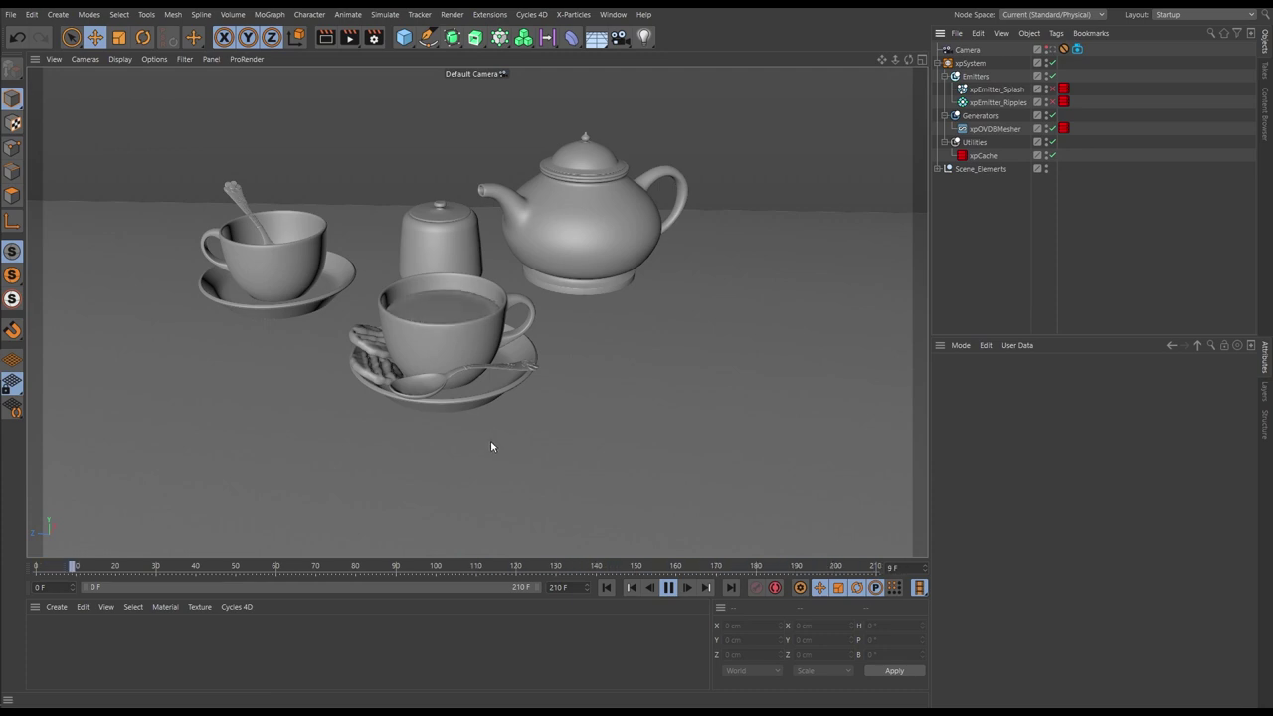
left_click(669, 586)
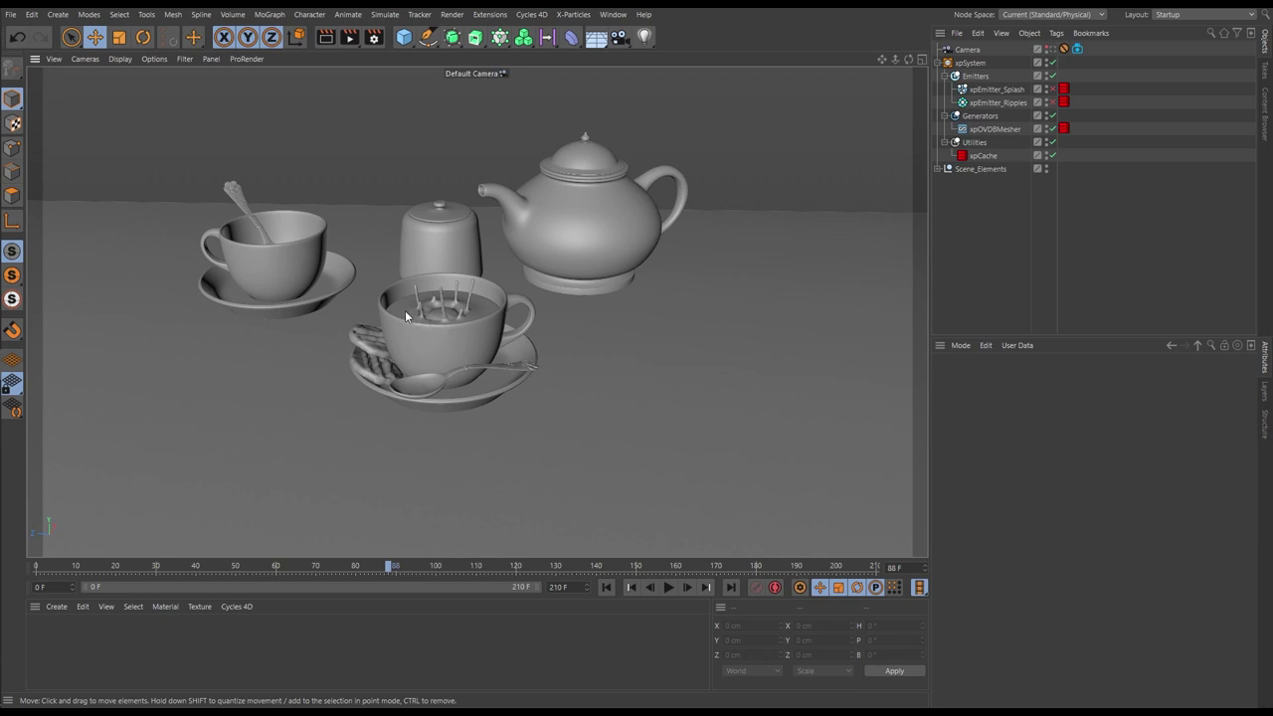
Look through the scene Camera and scrub the timeline to frame 61 to check the splash in the cup.
left_click_drag(405, 310, 483, 309, "alt")
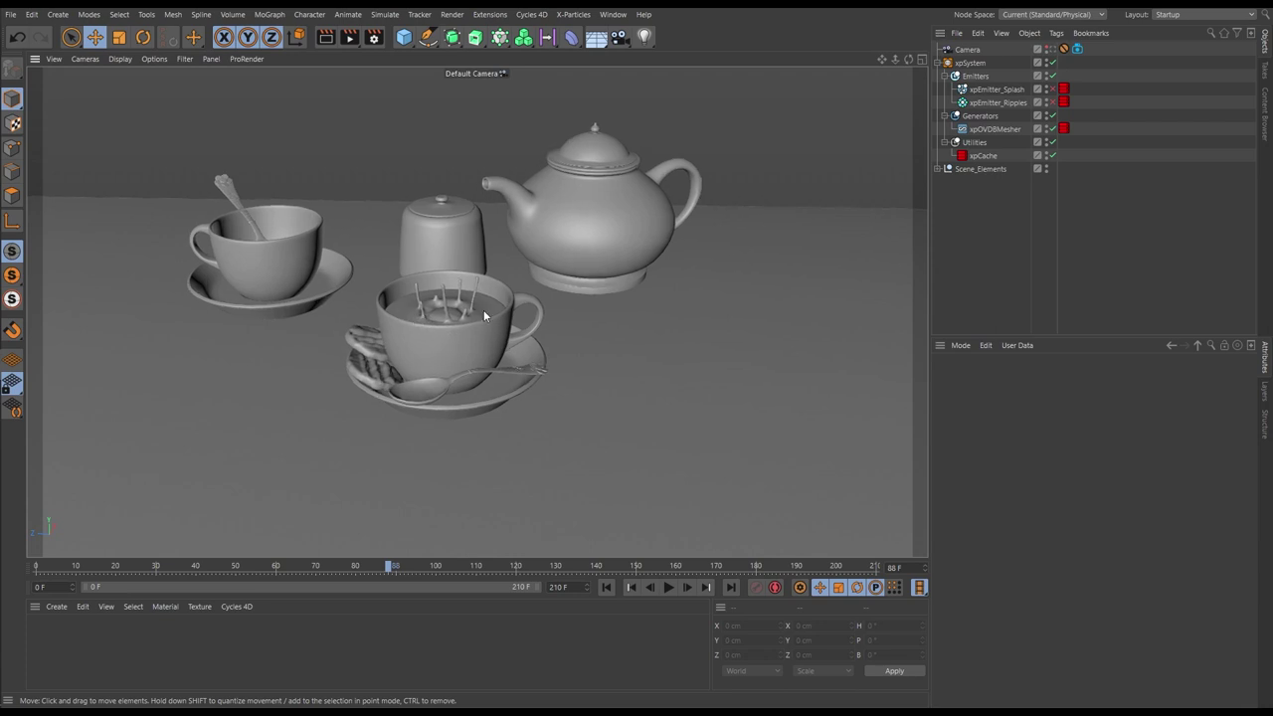
left_click(1052, 50)
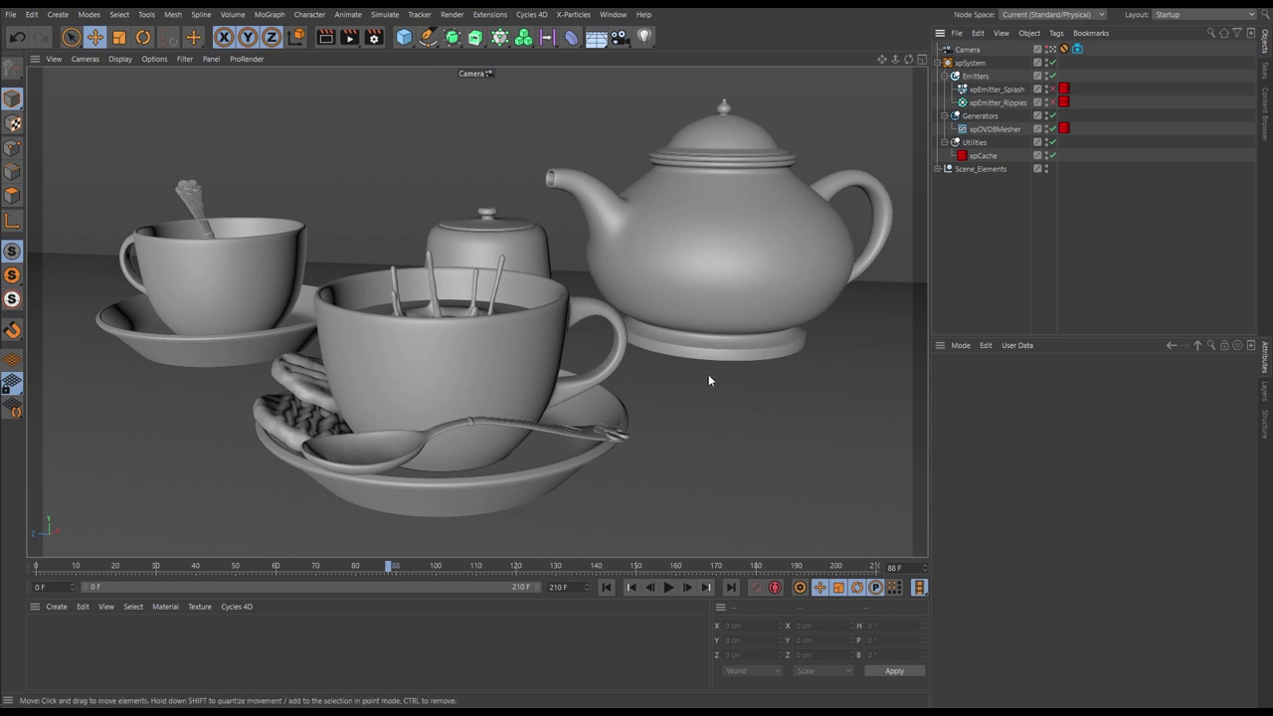
left_click_drag(389, 569, 187, 586)
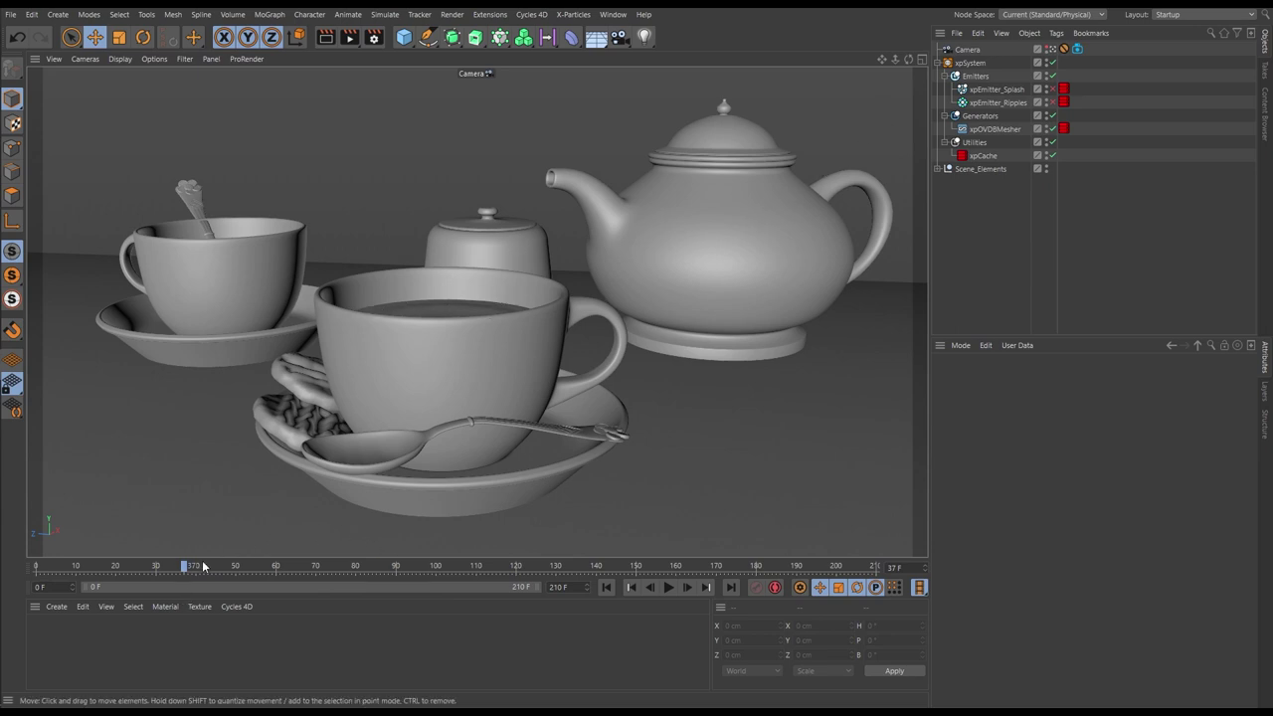
left_click_drag(204, 566, 282, 577)
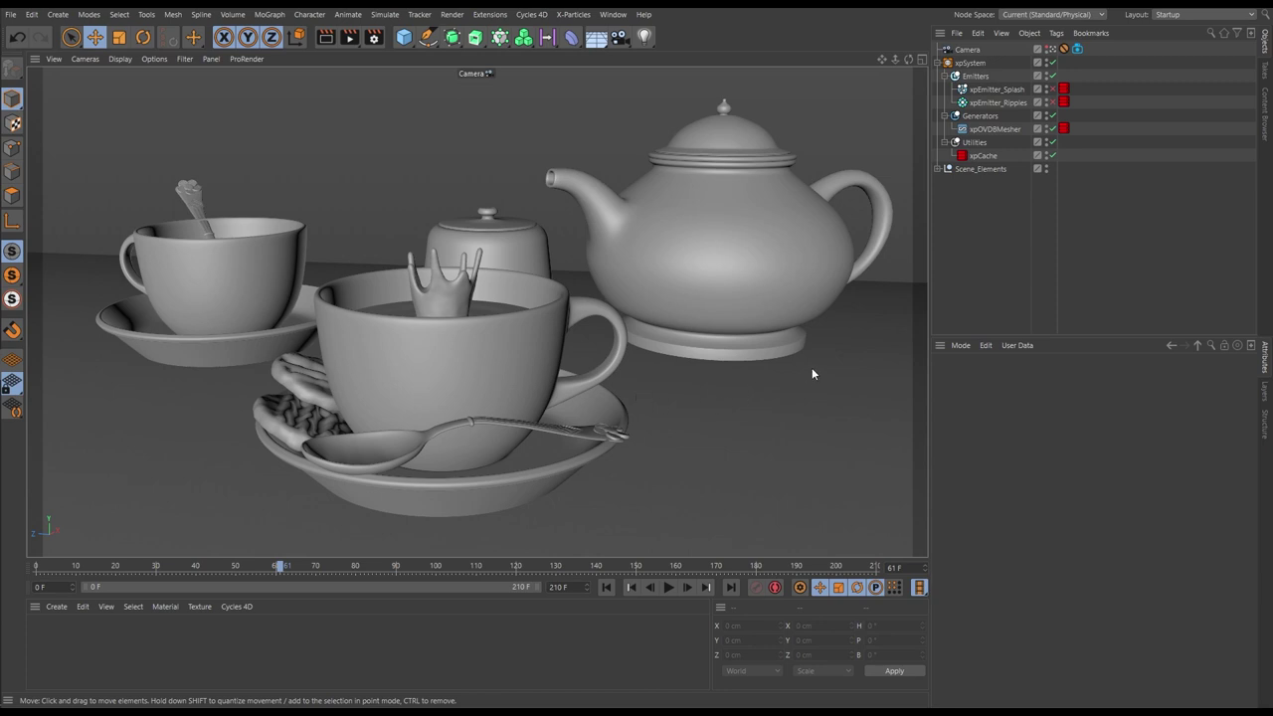
Raise the xpSystem to a Y position of -127.741 cm and replay the splash from the first frame to frame 101.
left_click(972, 63)
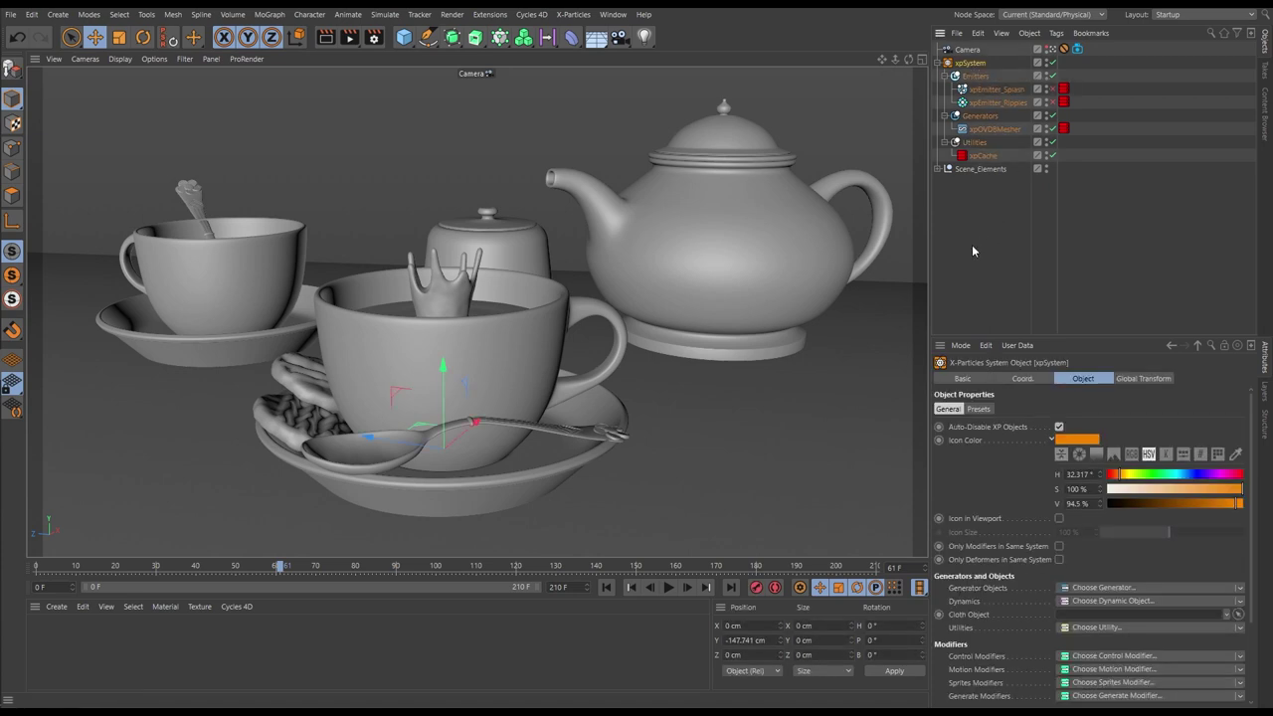
left_click(1023, 379)
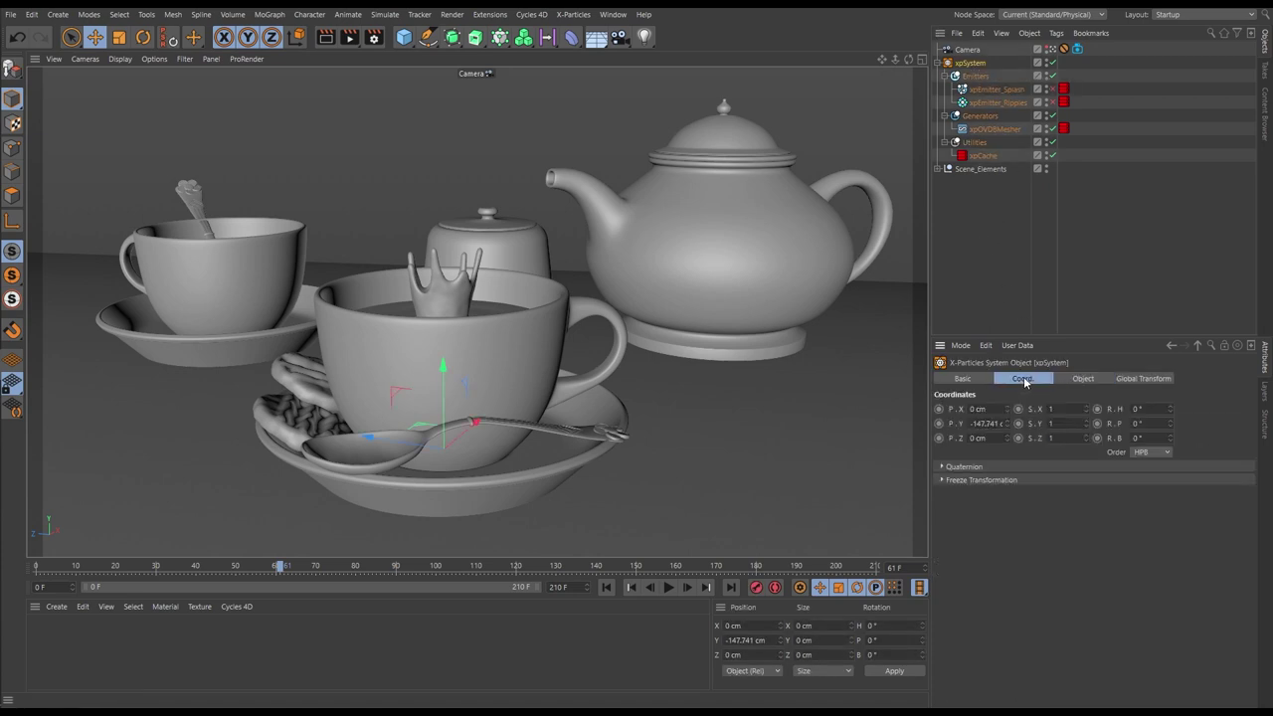
mouse_move(1006, 425)
left_mouse_down()
mouse_move(996, 344)
mouse_move(984, 412)
left_mouse_up()
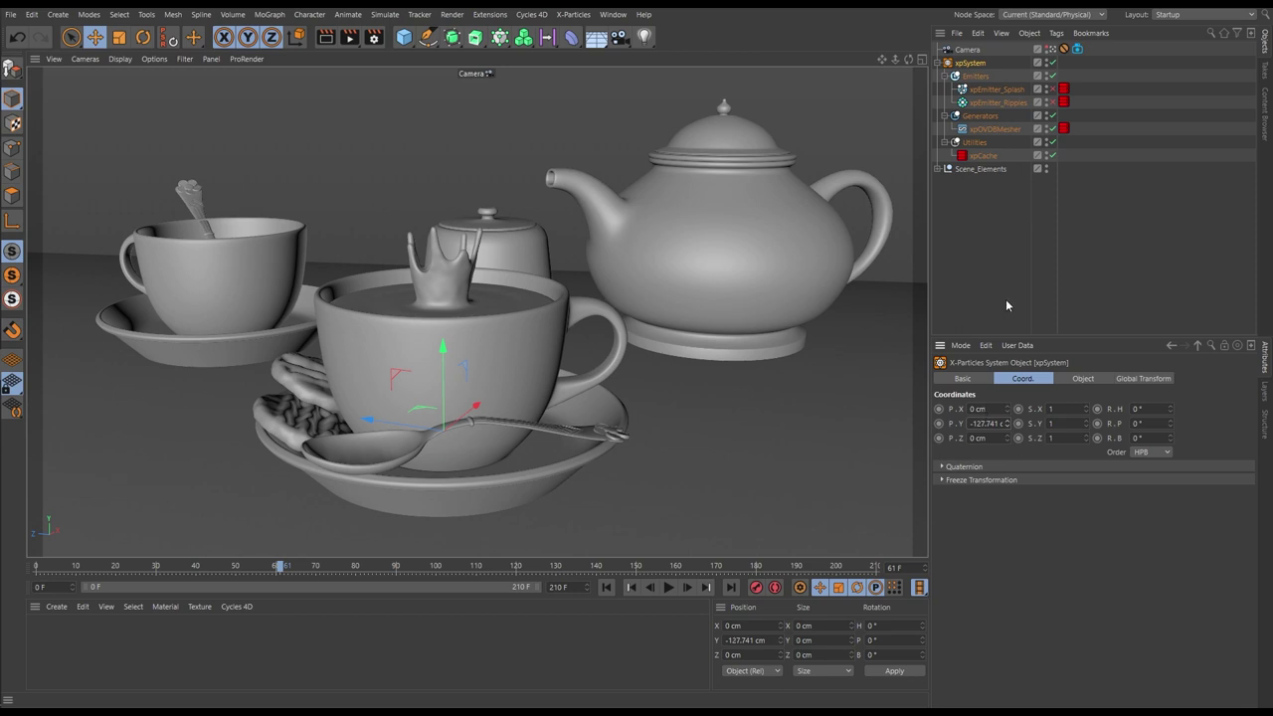
left_click(609, 590)
left_click(671, 590)
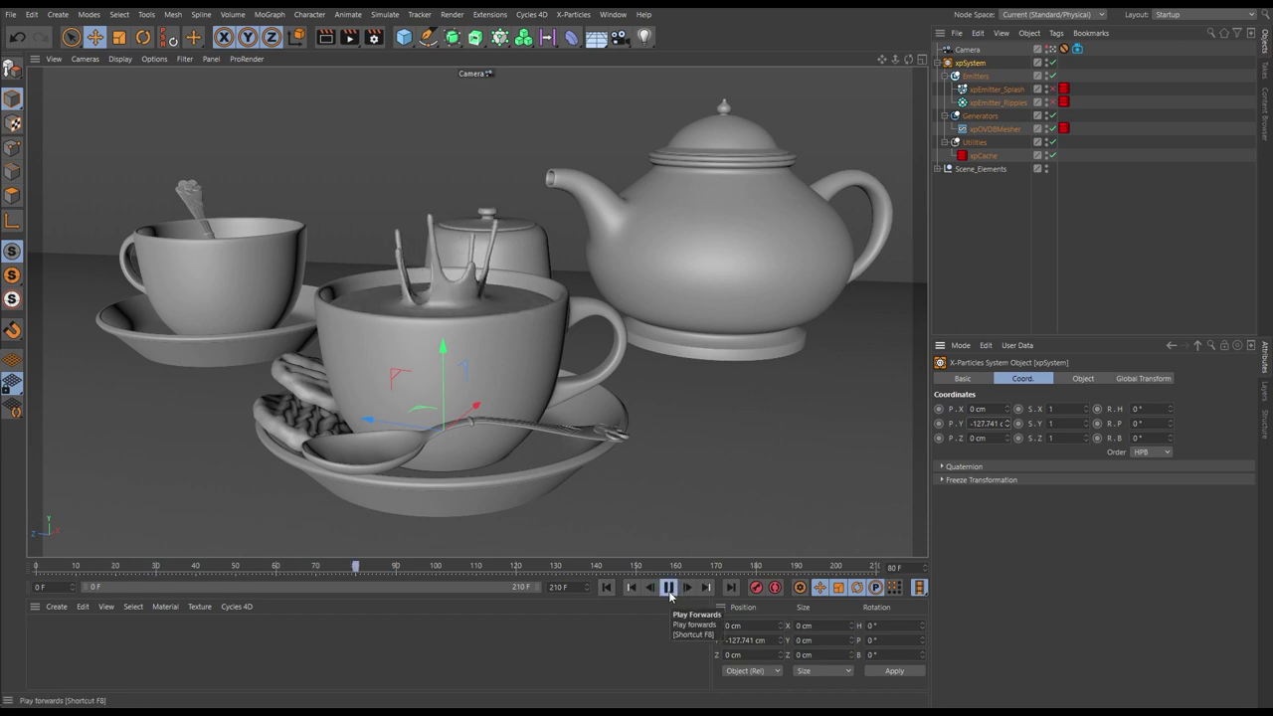
left_click(669, 590)
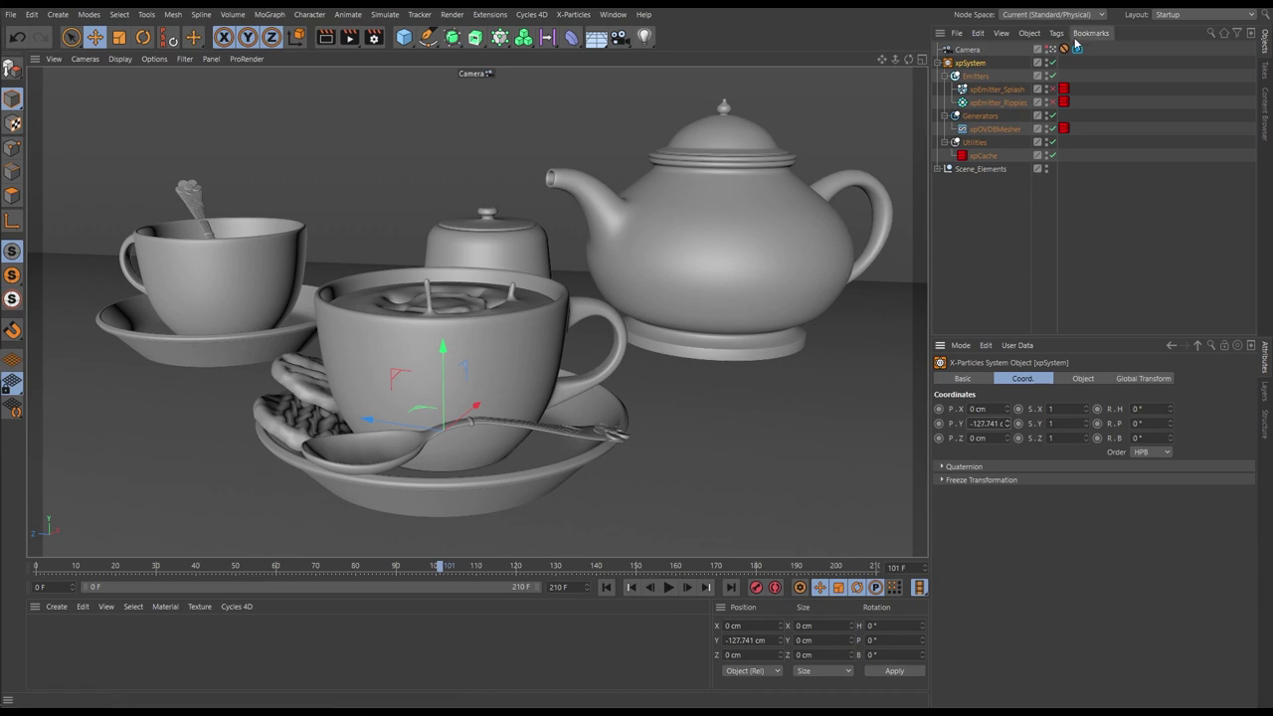
Return to the Default Camera and examine the liquid surface up close at the cup's rim.
scroll(692, 395, "down", 5)
scroll(569, 294, "up", 10)
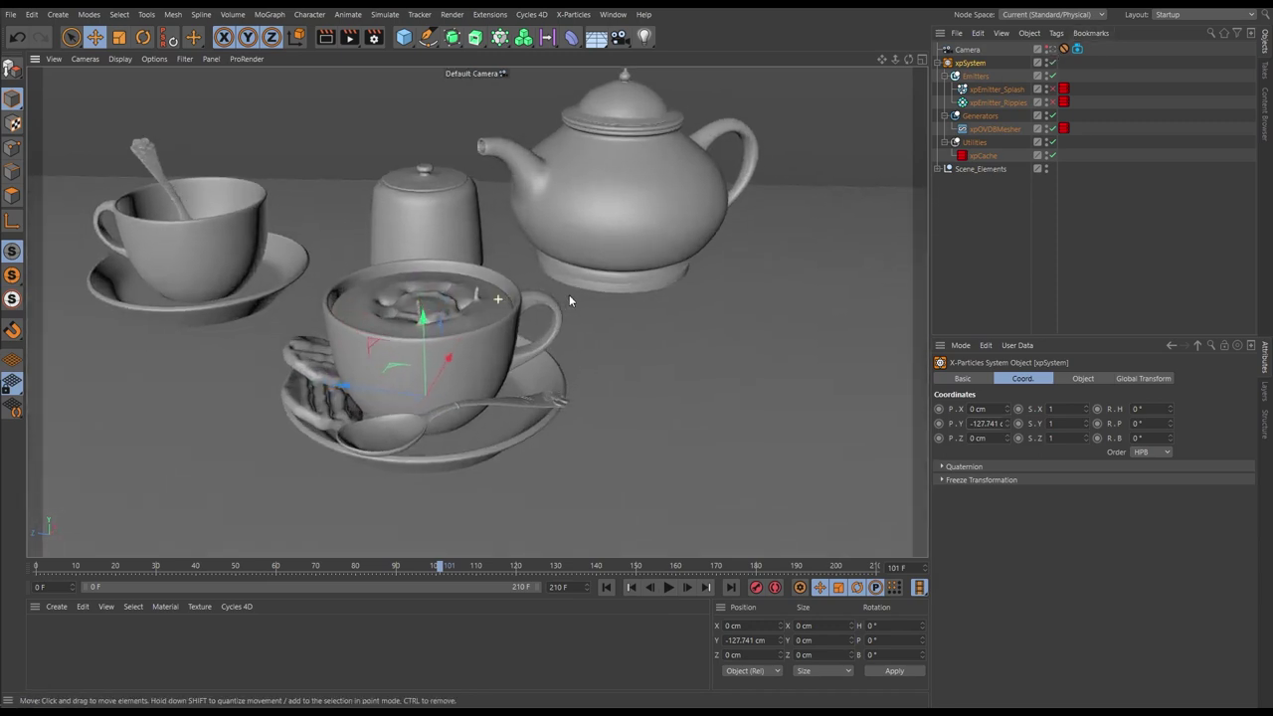
mouse_move(528, 320)
left_mouse_down("alt")
mouse_move(500, 452)
mouse_move(507, 334)
left_mouse_up("alt")
mouse_move(502, 241)
left_mouse_down("alt")
mouse_move(503, 312)
mouse_move(504, 267)
left_mouse_up("alt")
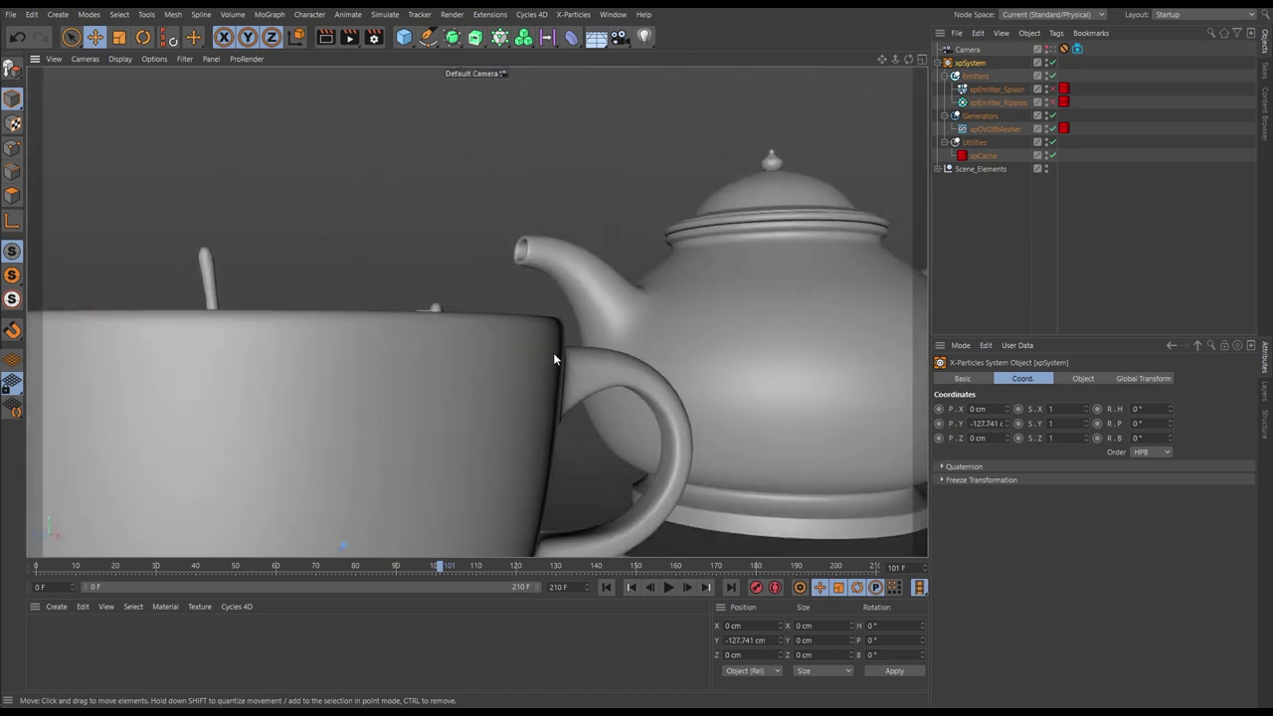
left_click_drag(488, 356, 529, 273, "alt")
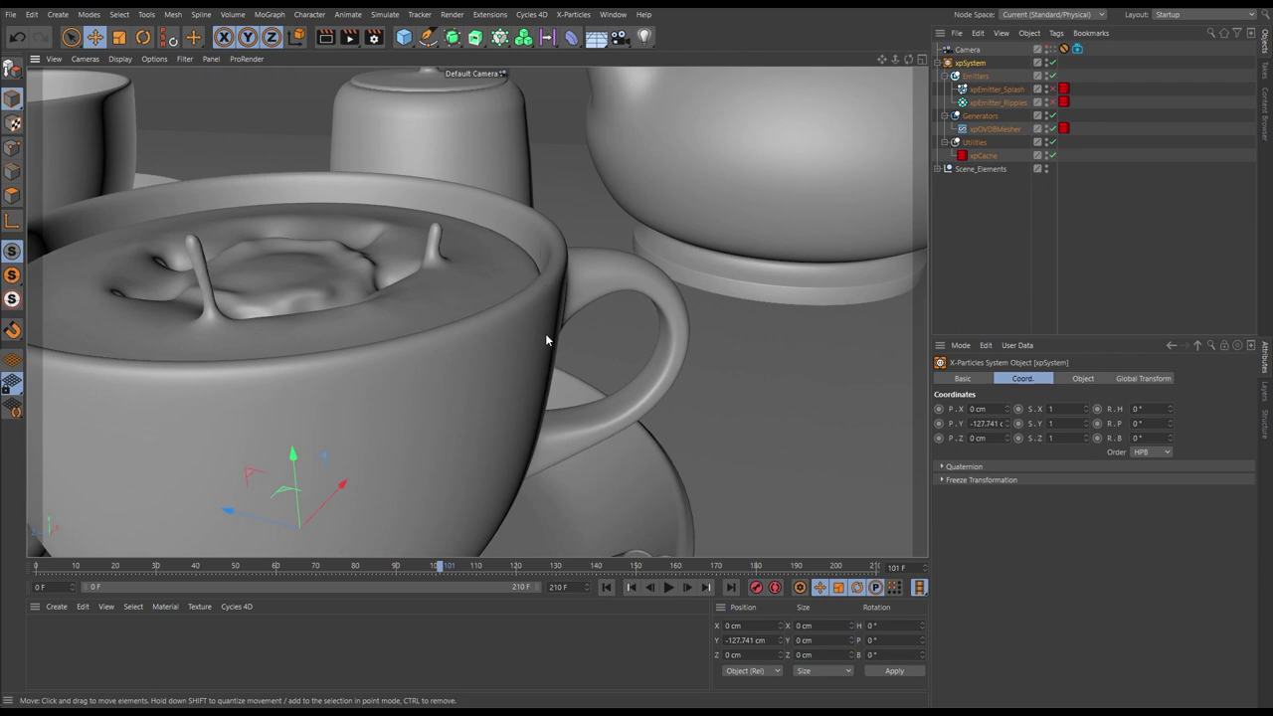
left_click_drag(531, 267, 528, 310, "alt")
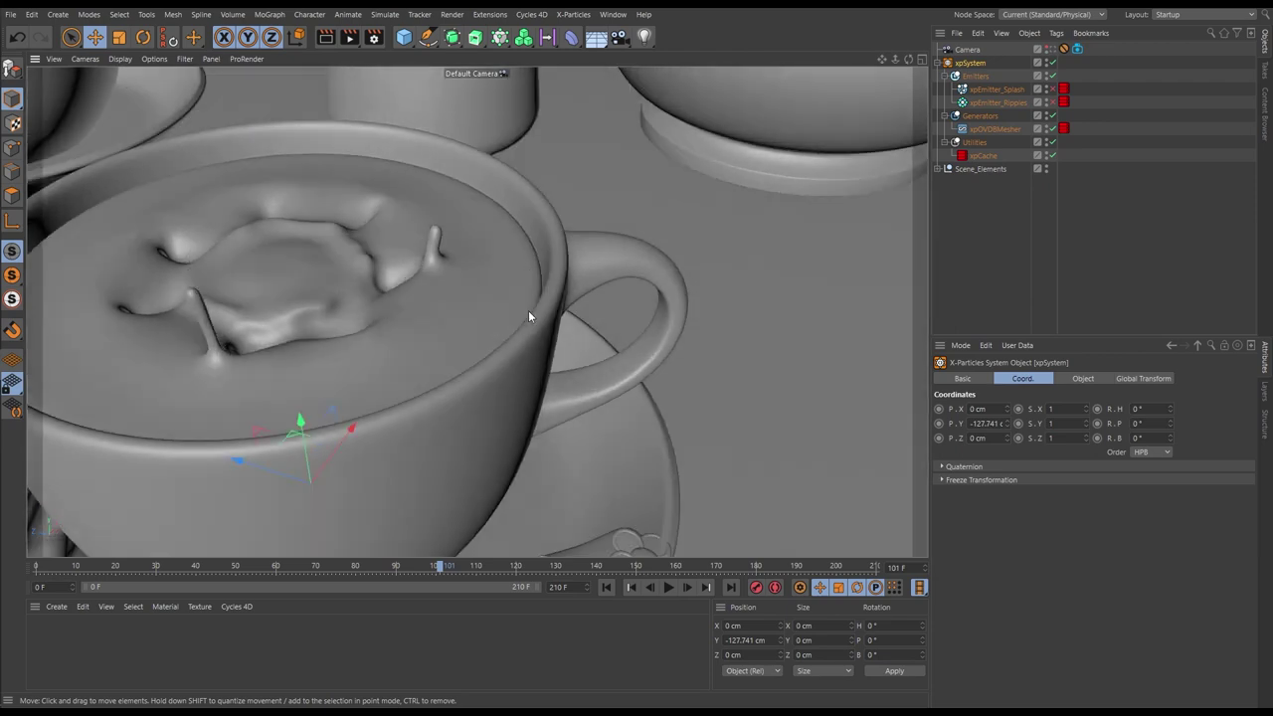
Display wireframe lines over the shaded models, deselect the xpSystem, and examine the liquid mesh's edge against the cup's inner wall.
key("n")
key("b")
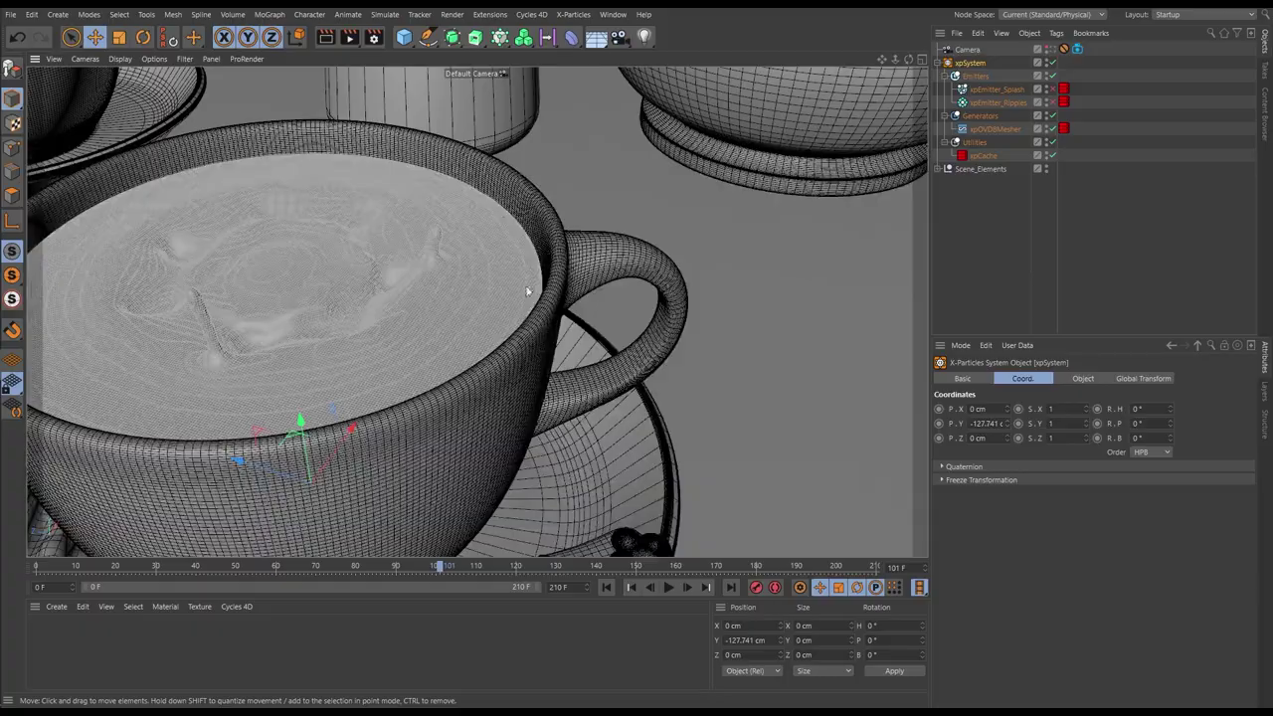
left_click(987, 207)
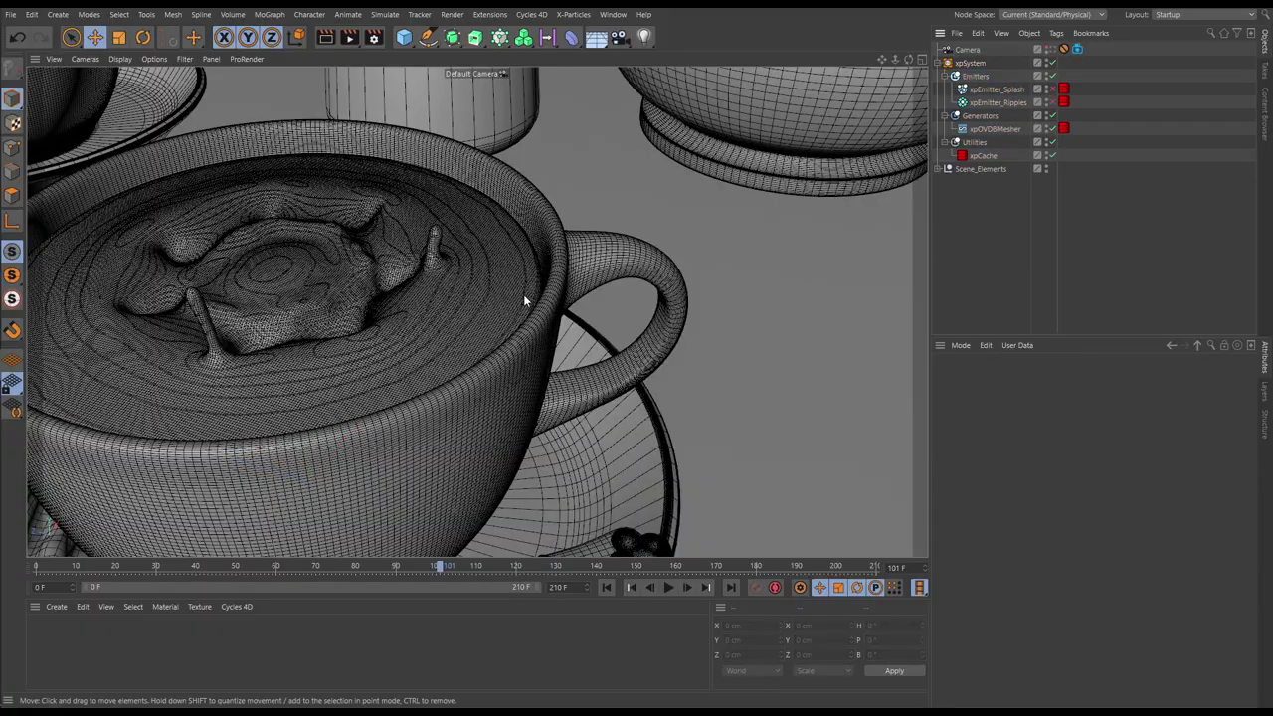
right_click_drag(525, 277, 573, 416, "alt")
left_click_drag(574, 416, 543, 420, "alt")
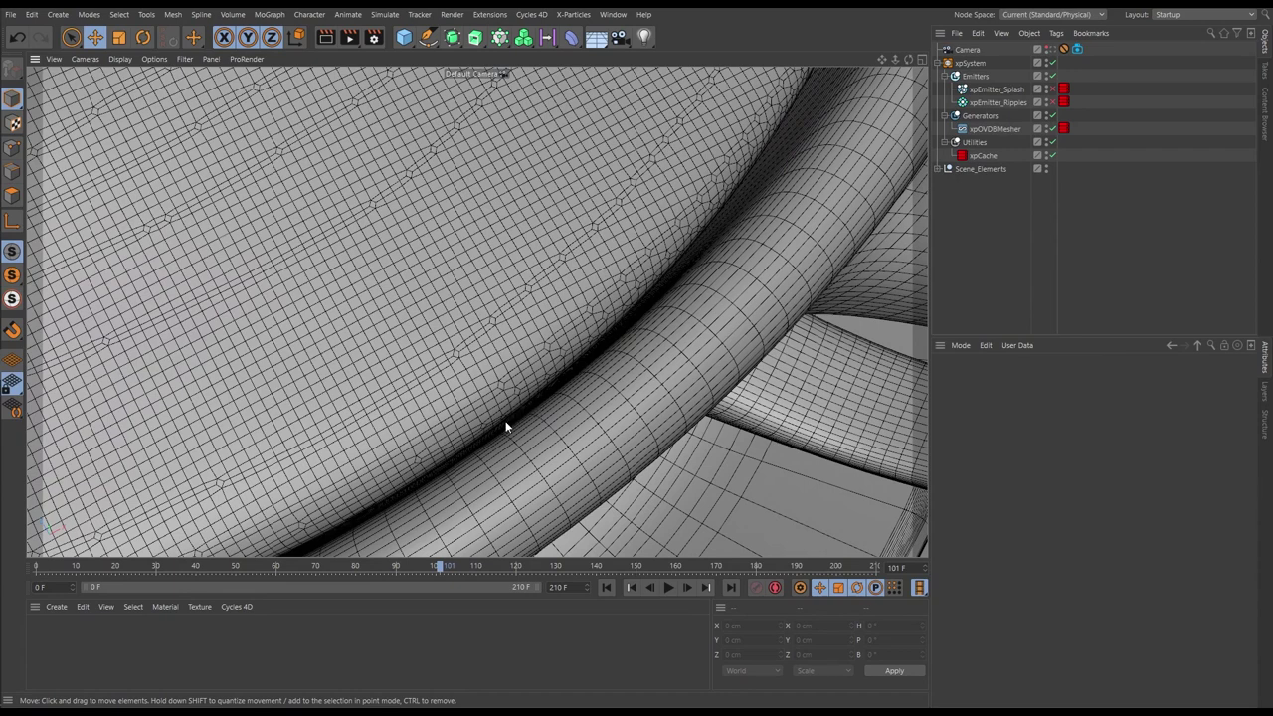
Set the xpSystem's scale to 1.02 on the X, Y and Z axes.
left_click(968, 63)
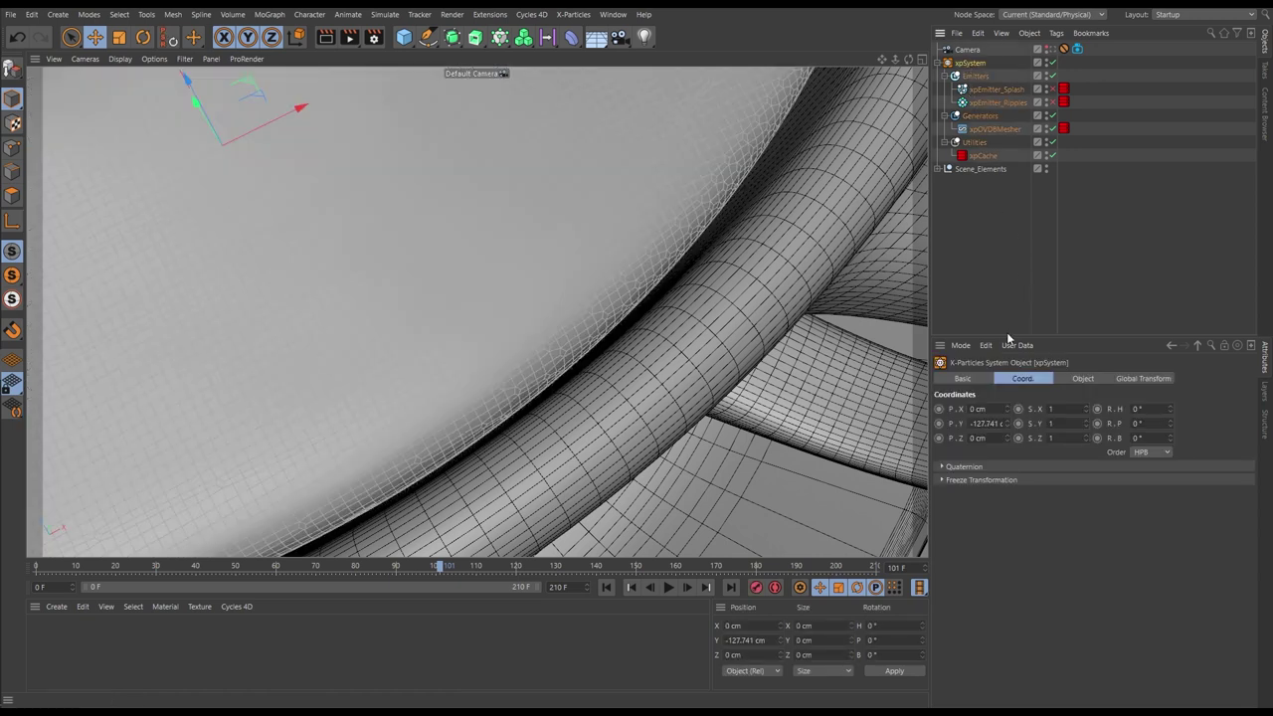
left_click(1062, 409)
type("1.02")
key("Tab")
type("1")
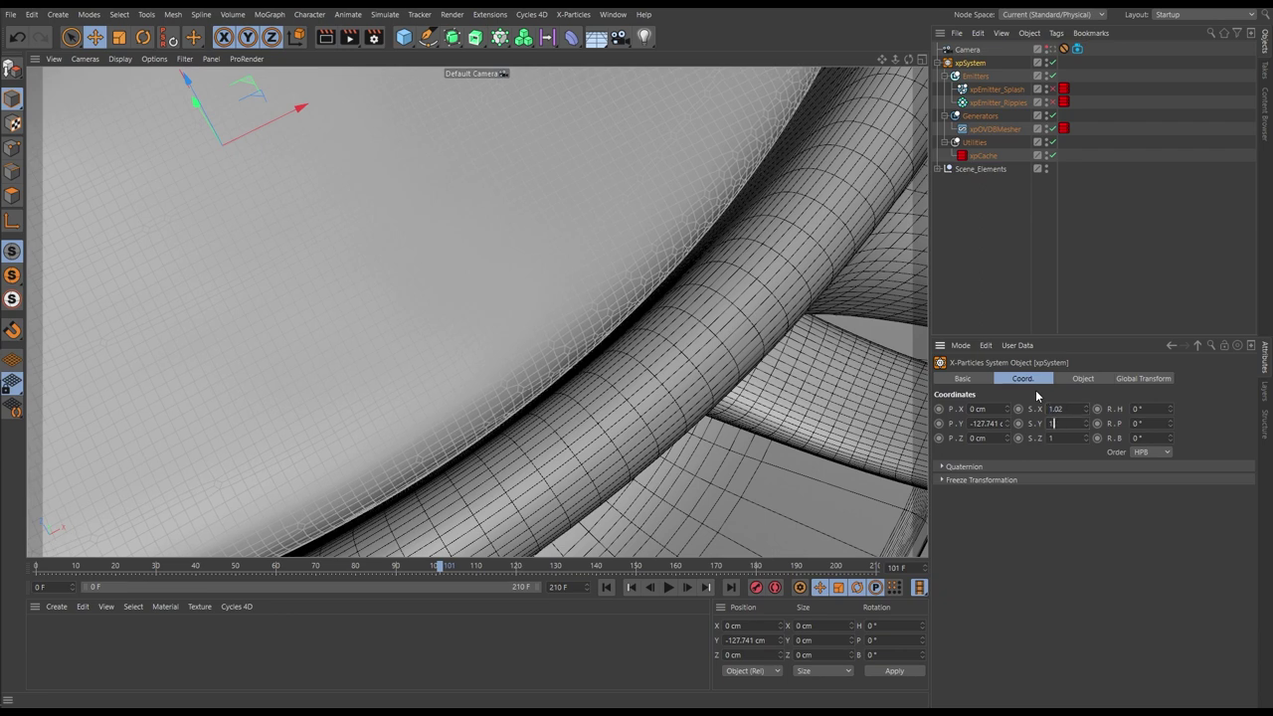
type(".02")
key("Tab")
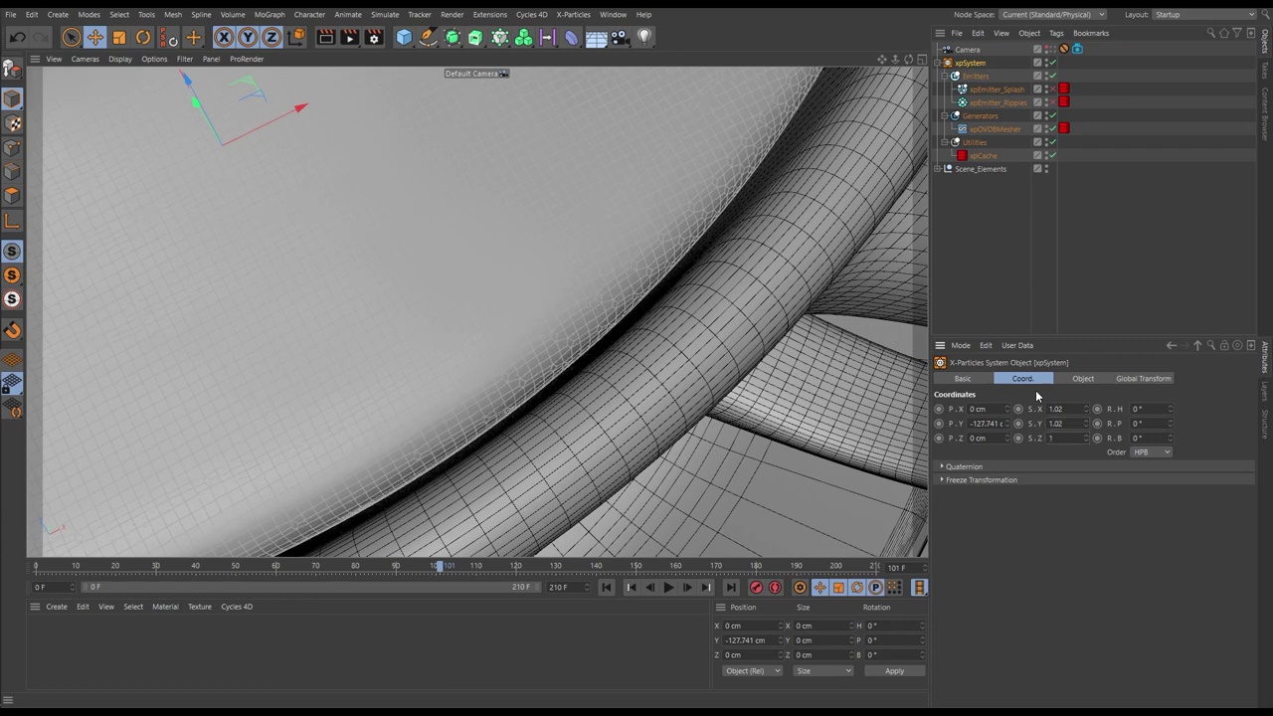
key("Return")
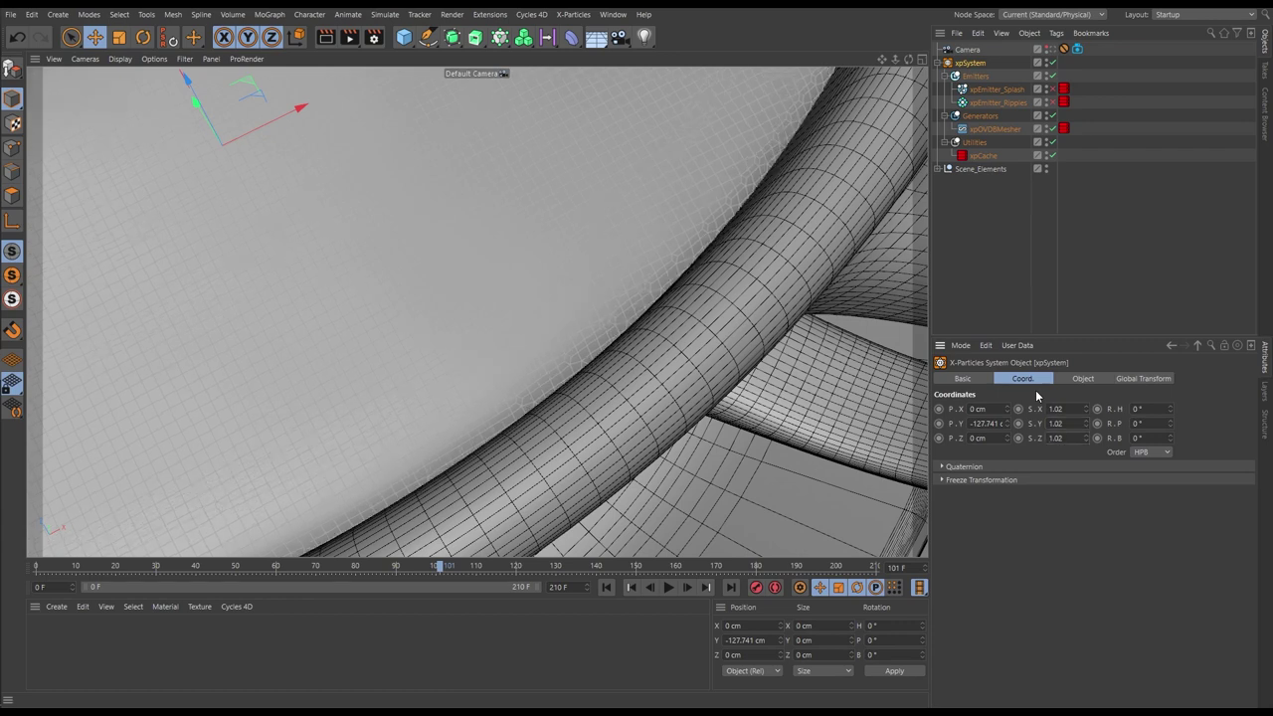
Check the liquid's edge against the cup wall and set the xpSystem's X, Y and Z scale to 1.015.
left_click_drag(617, 321, 568, 368, "alt")
right_click_drag(569, 370, 761, 404, "alt")
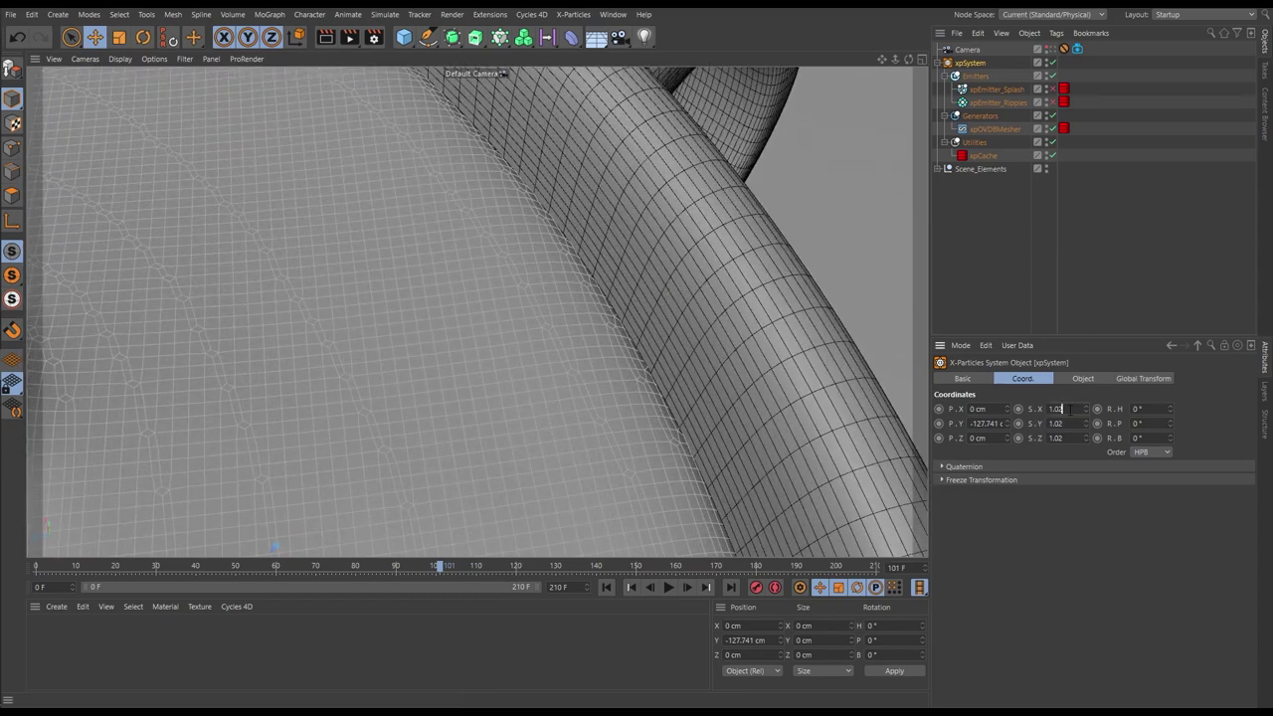
left_click(1056, 408)
type("1.015")
key("Tab")
type("1.0")
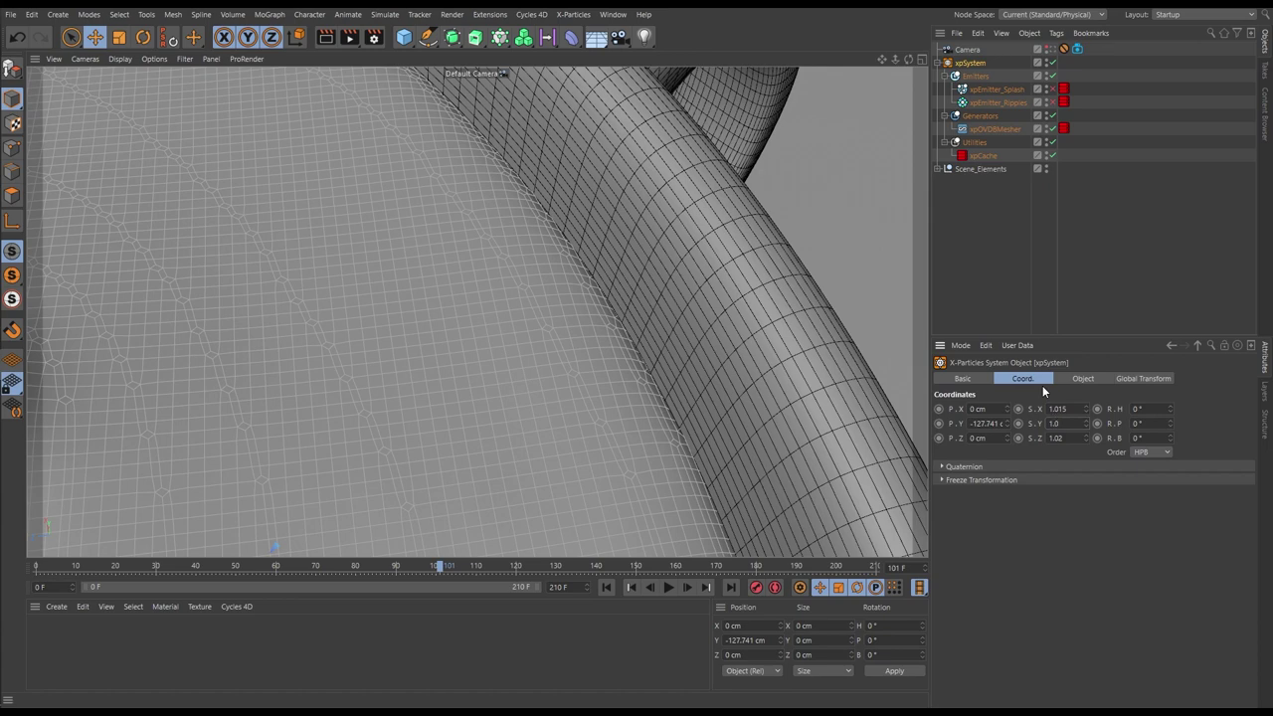
type("15")
key("Tab")
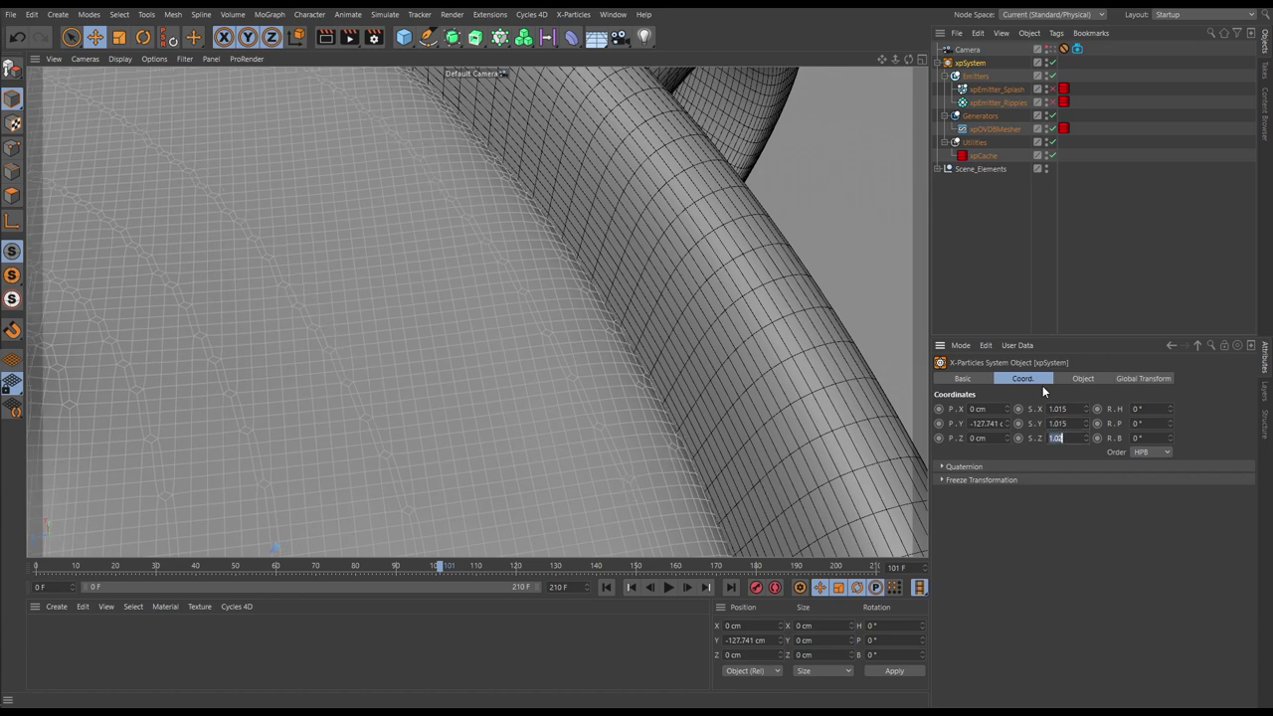
type("1.015")
key("Return")
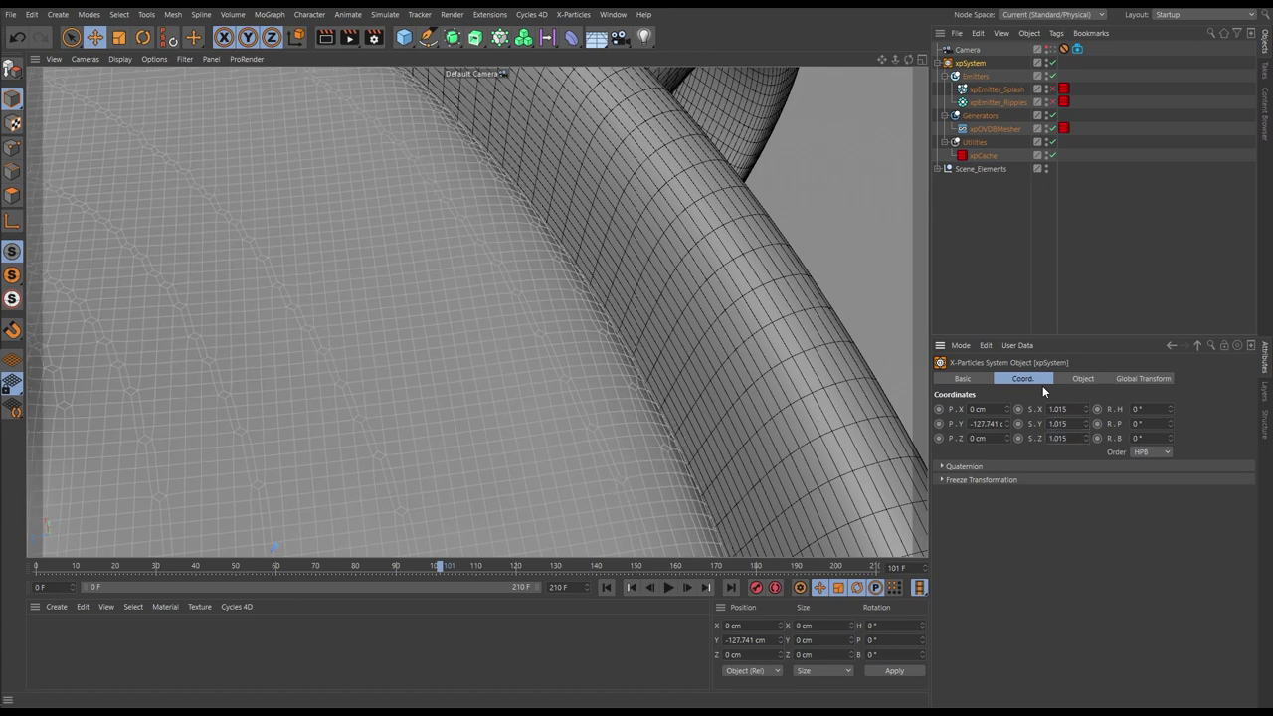
Examine the rescaled liquid mesh within the whole cup and deselect the xpSystem.
left_click_drag(598, 368, 513, 339, "alt")
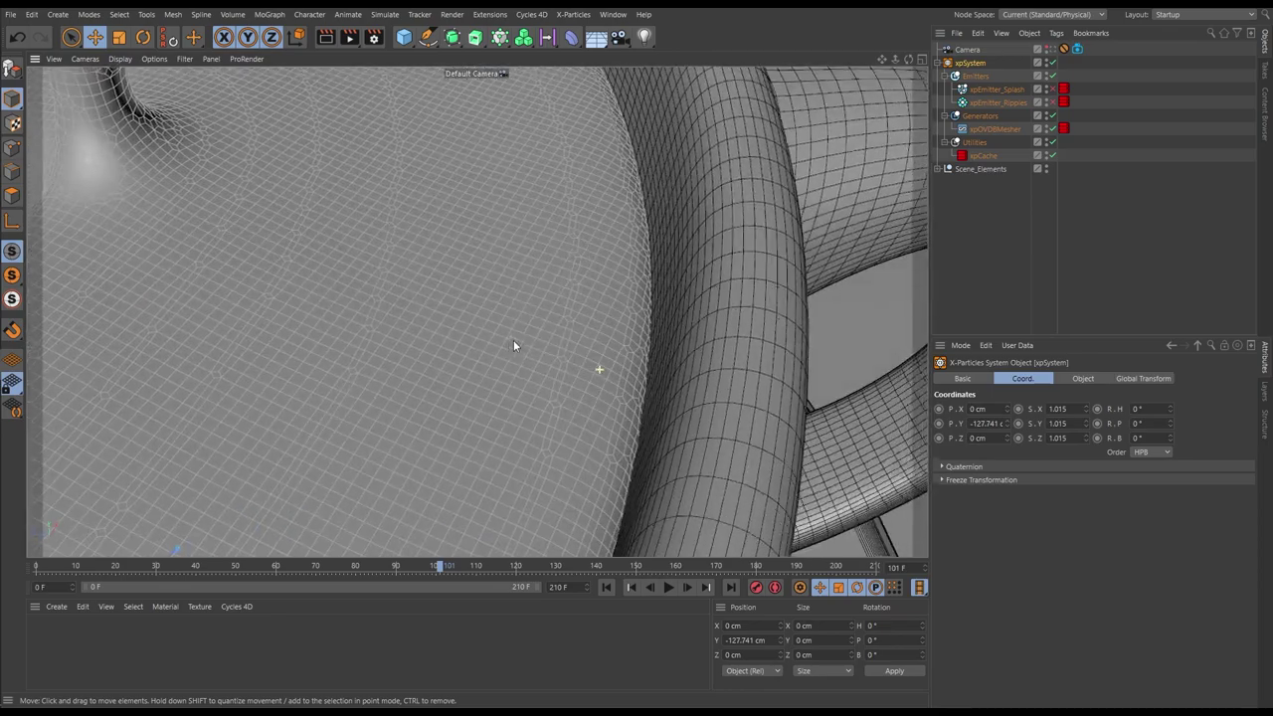
scroll(513, 339, "down", 10)
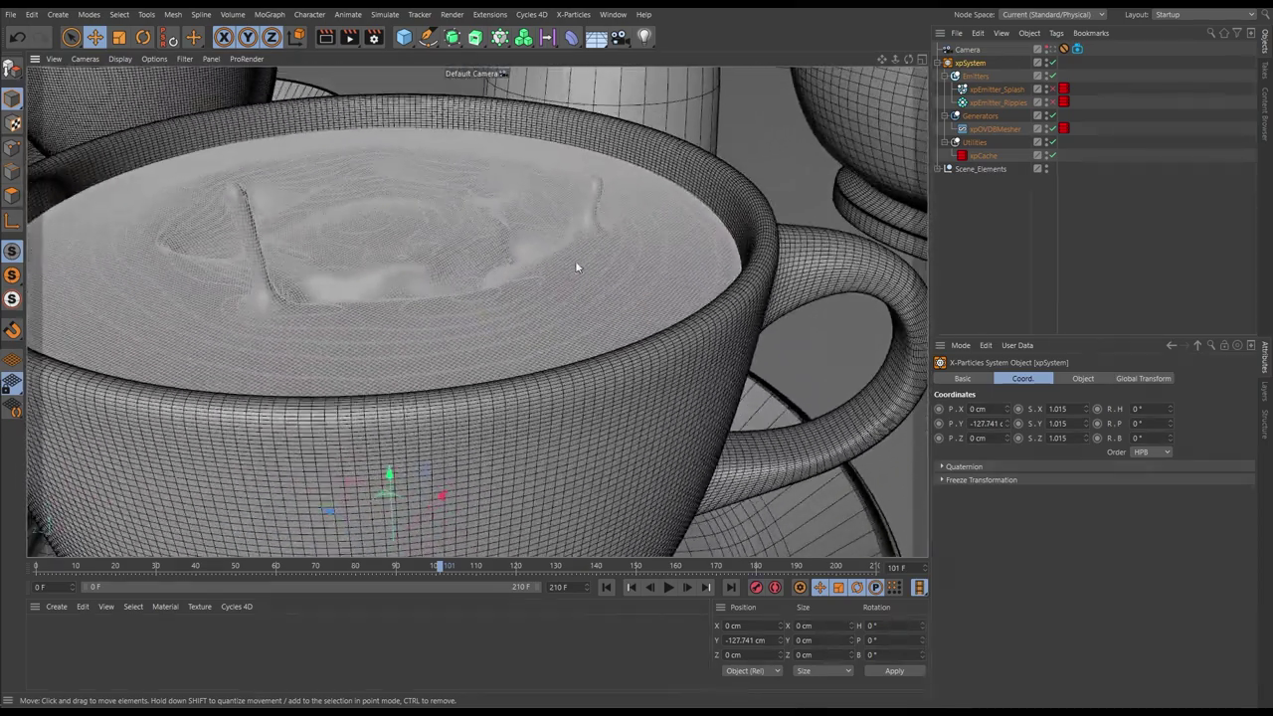
right_click_drag(576, 266, 507, 285, "alt")
left_click(979, 206)
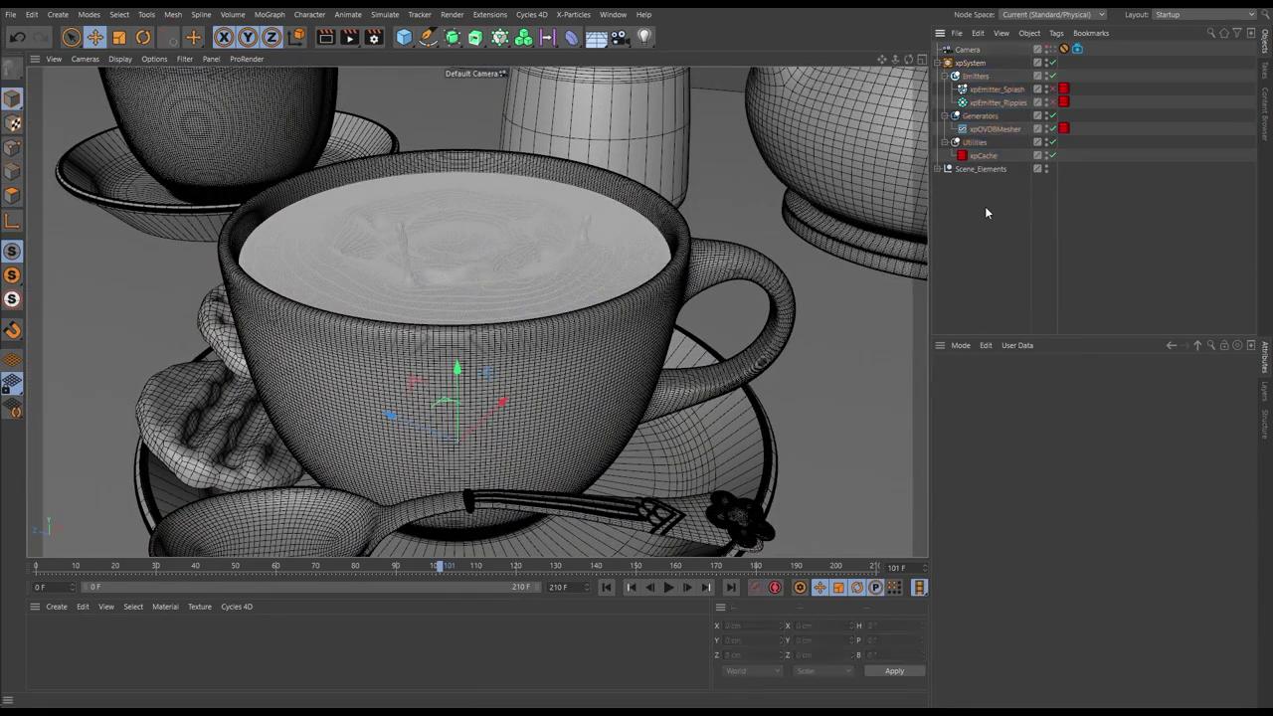
Show the models with plain Gouraud shading, look through the scene Camera, and scrub the splash animation to frame 200.
key("n")
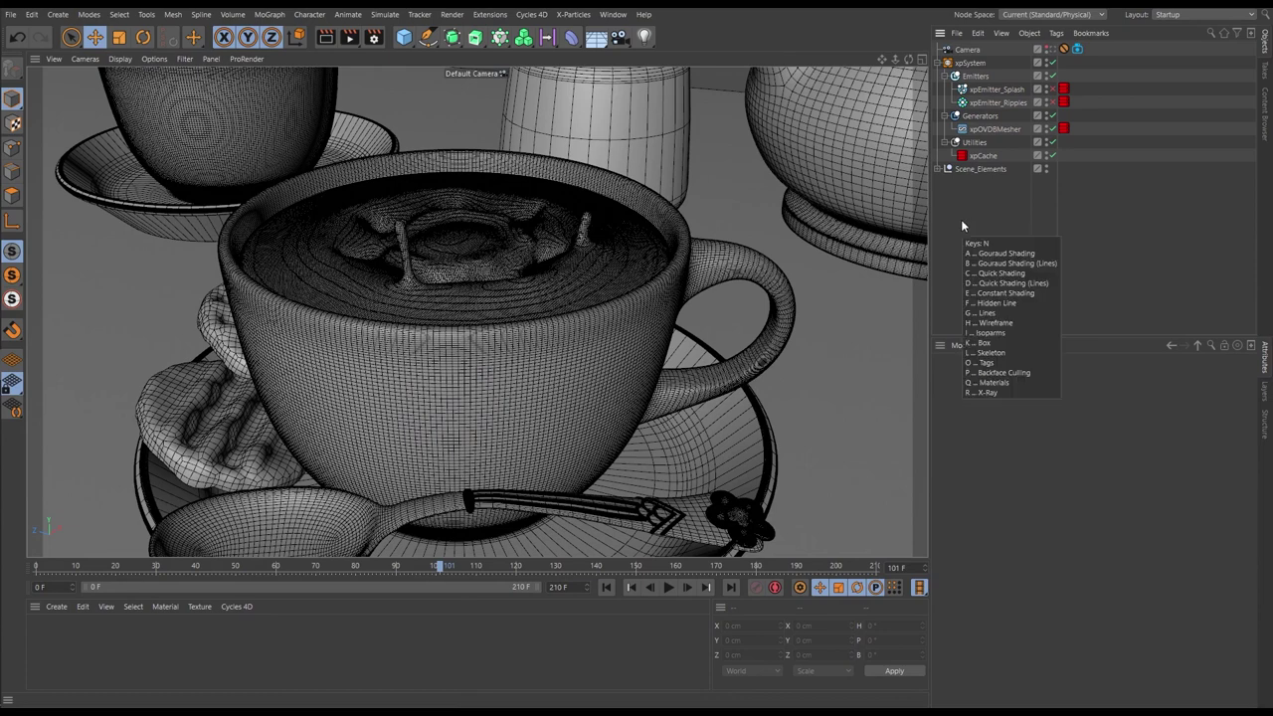
key("a")
left_click(1056, 51)
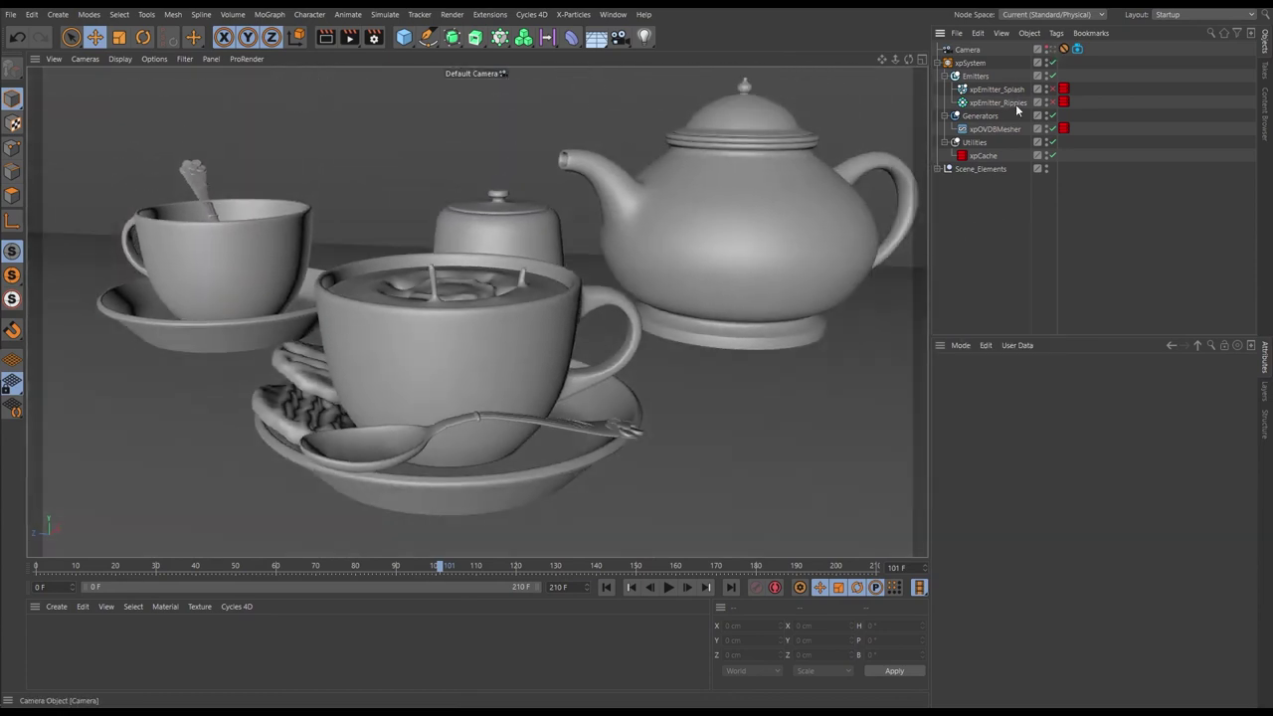
left_click_drag(406, 566, 837, 582)
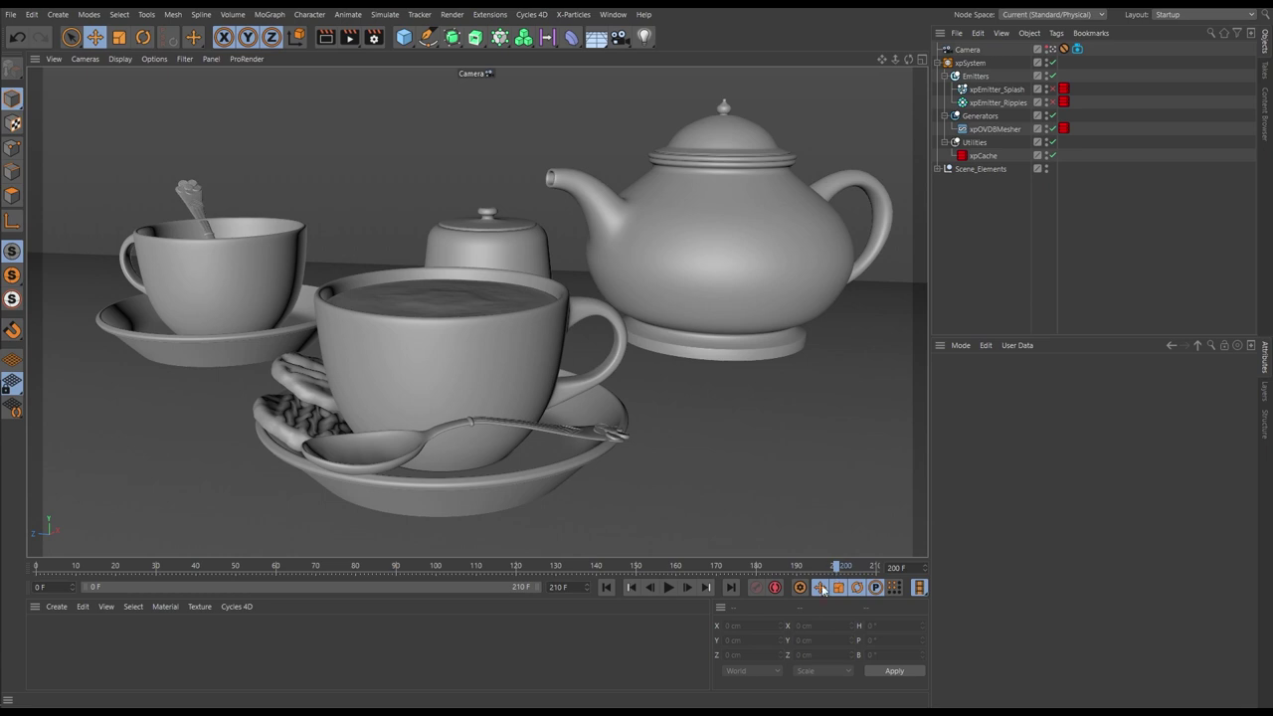
Set the project's end to frame 200 and play the splash animation through the camera.
left_click(553, 587)
type("200")
key("Return")
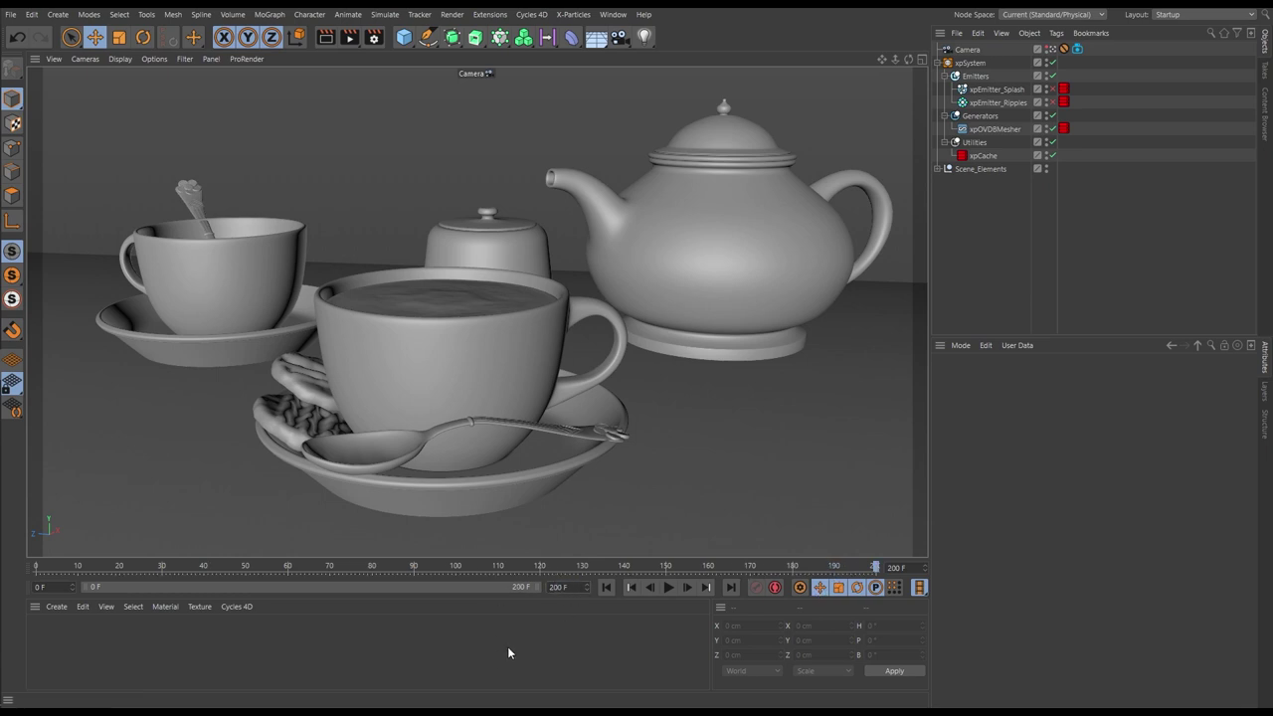
left_click(668, 589)
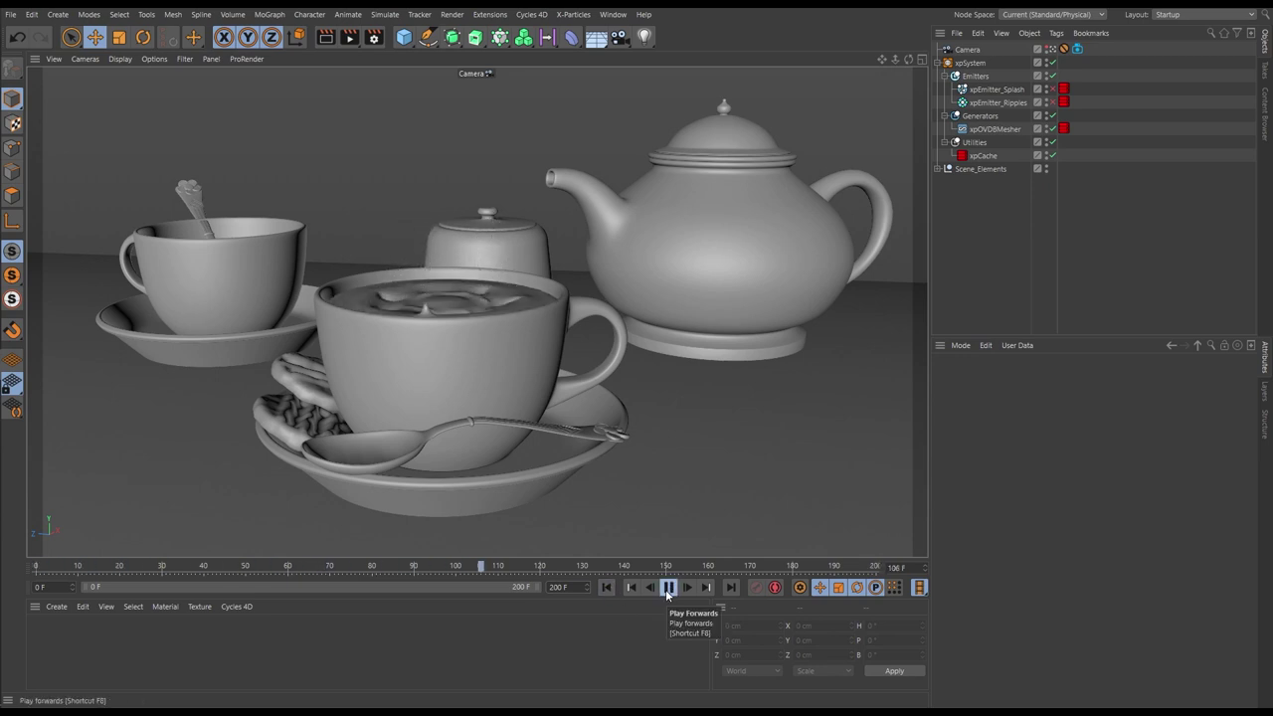
left_click(667, 587)
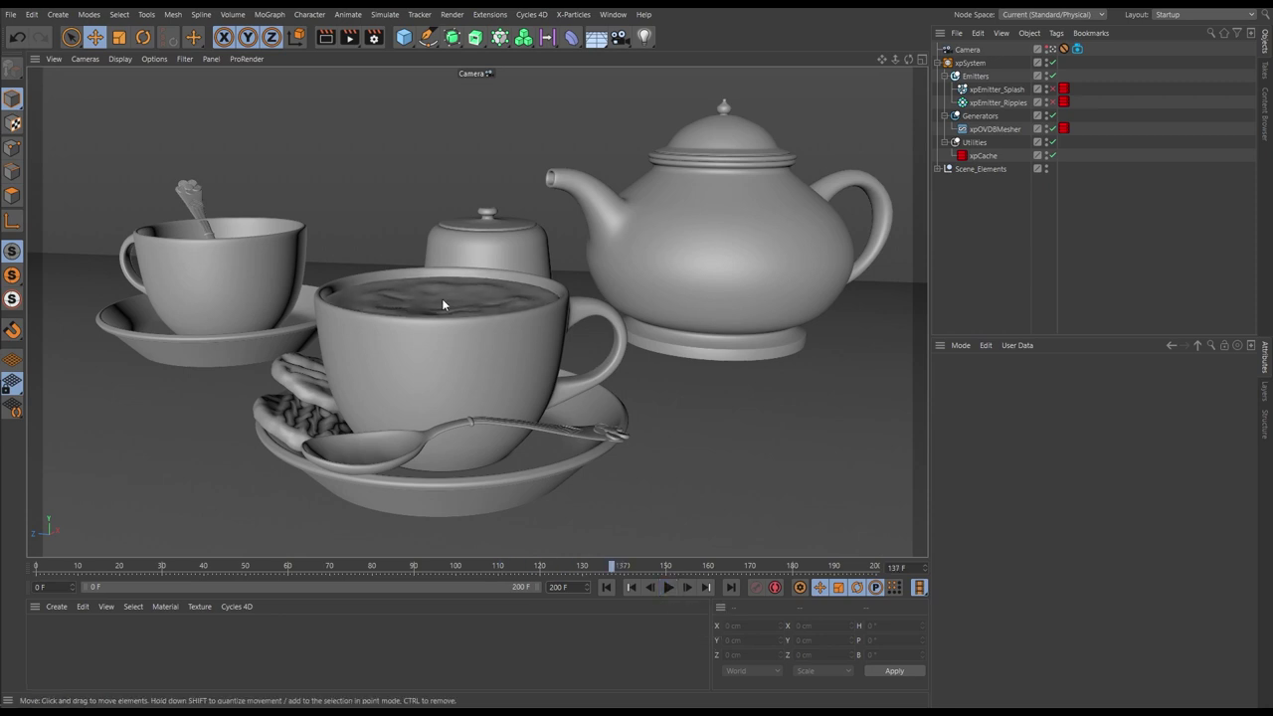
Play the splash animation from the first frame with All Frames playback switched off, and switch that option back on.
left_click(918, 588)
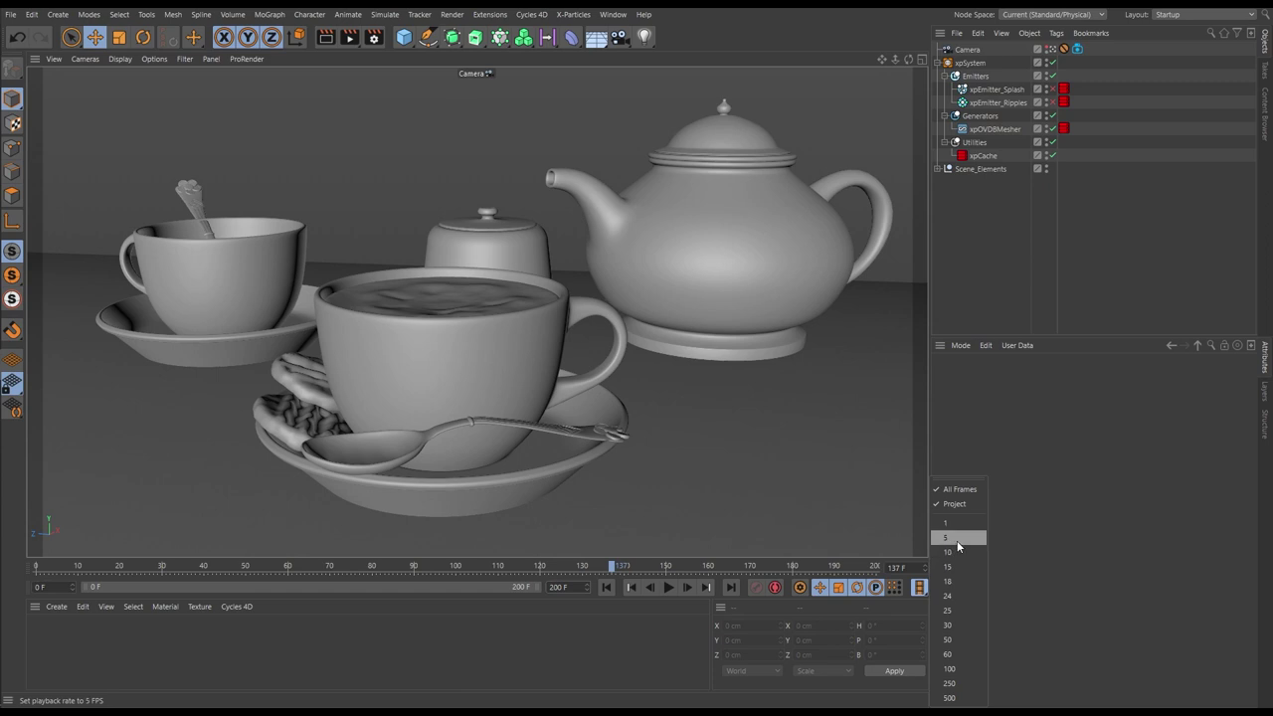
left_click(956, 491)
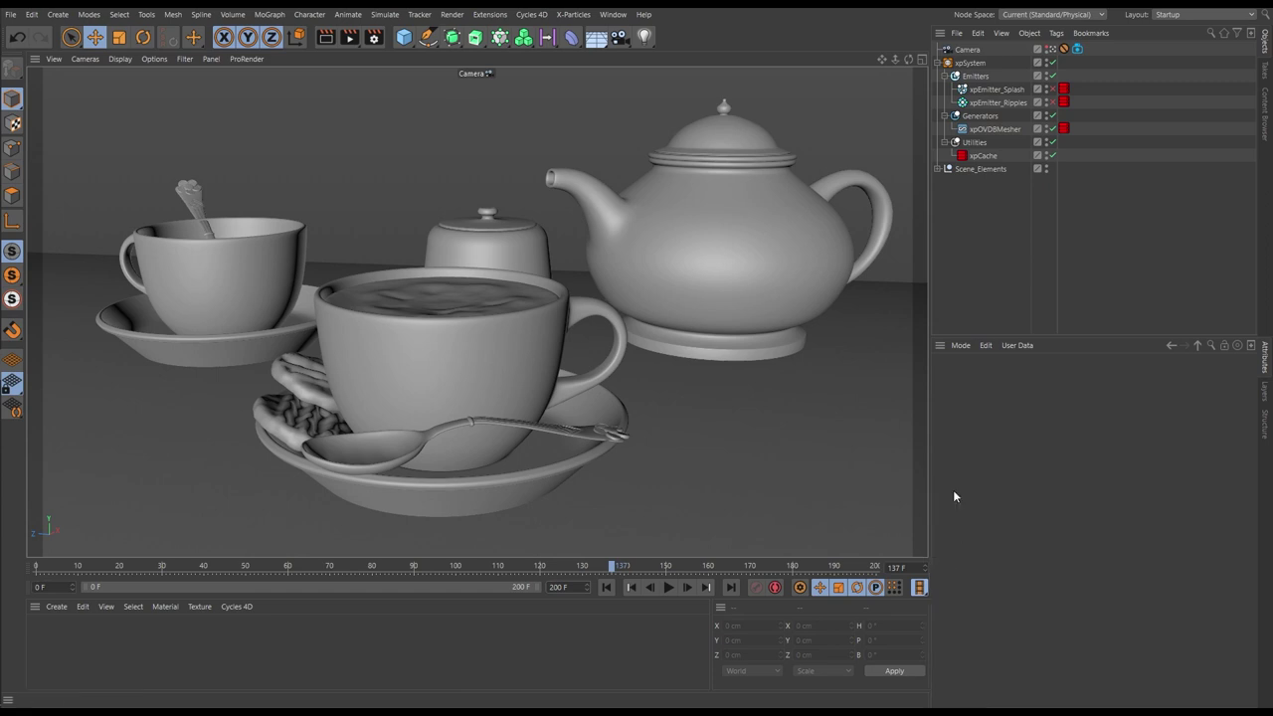
left_click(605, 588)
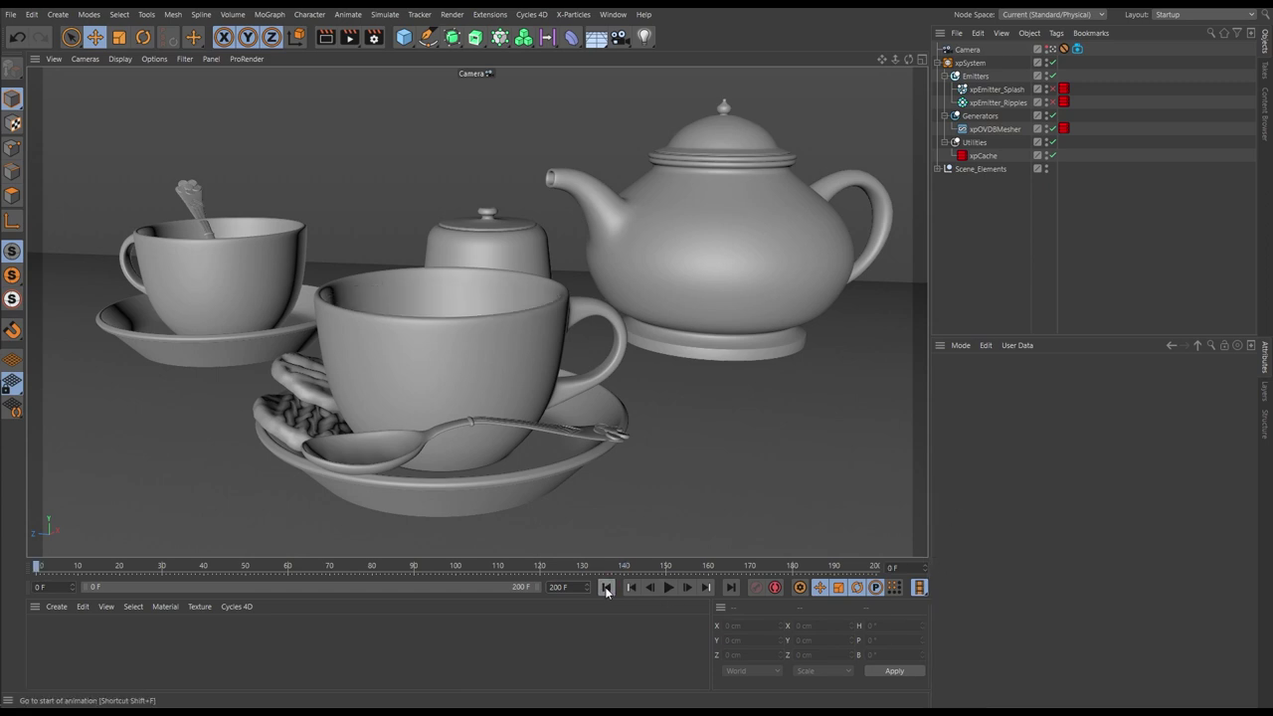
left_click(667, 588)
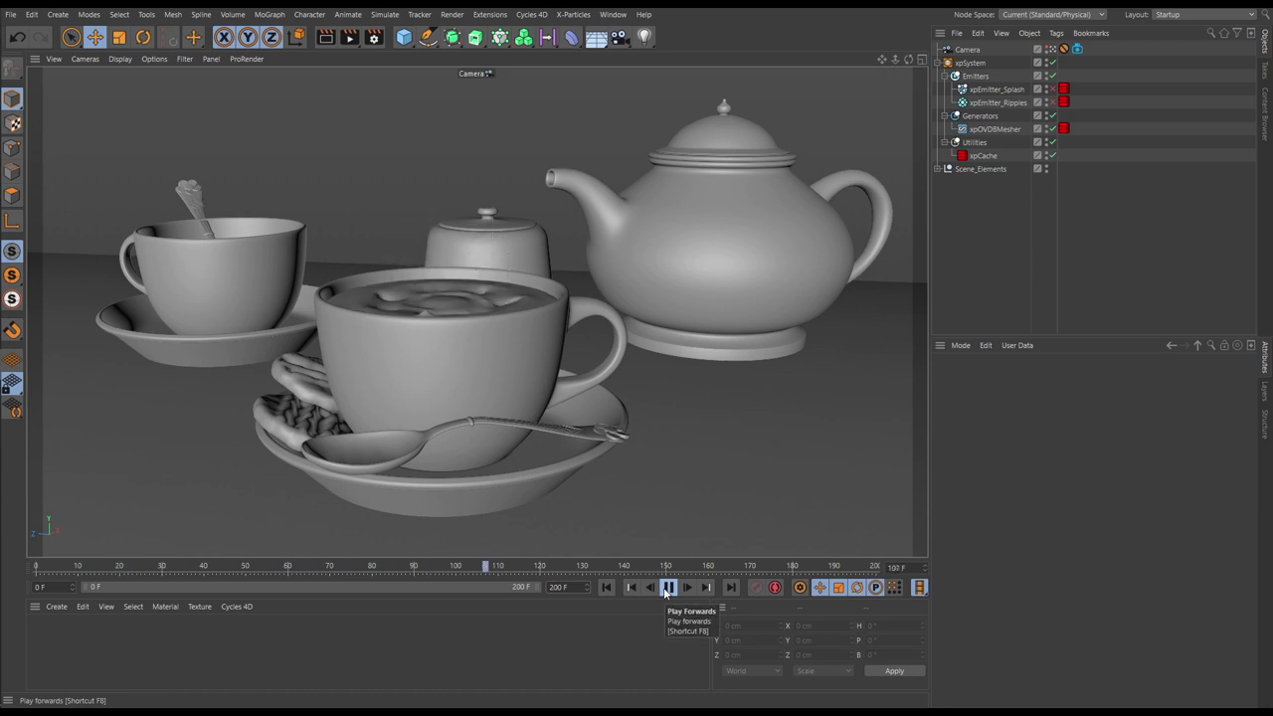
left_click(605, 587)
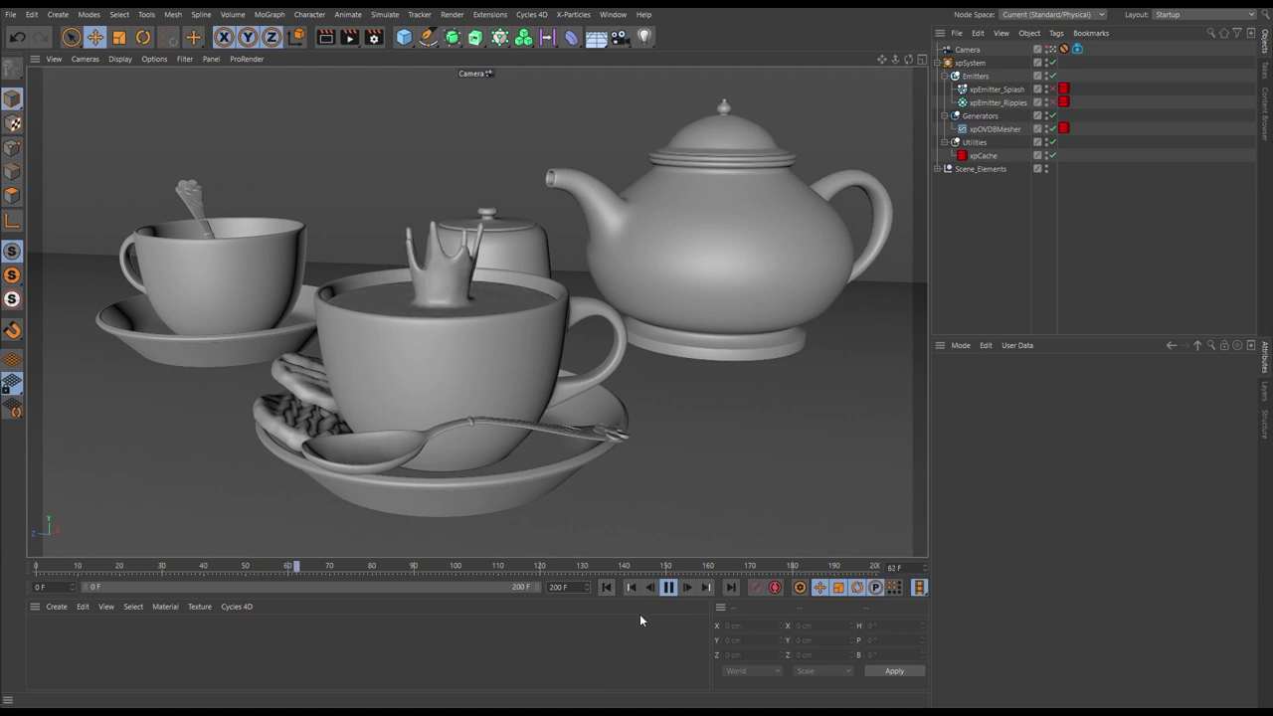
left_click(668, 586)
left_click(916, 587)
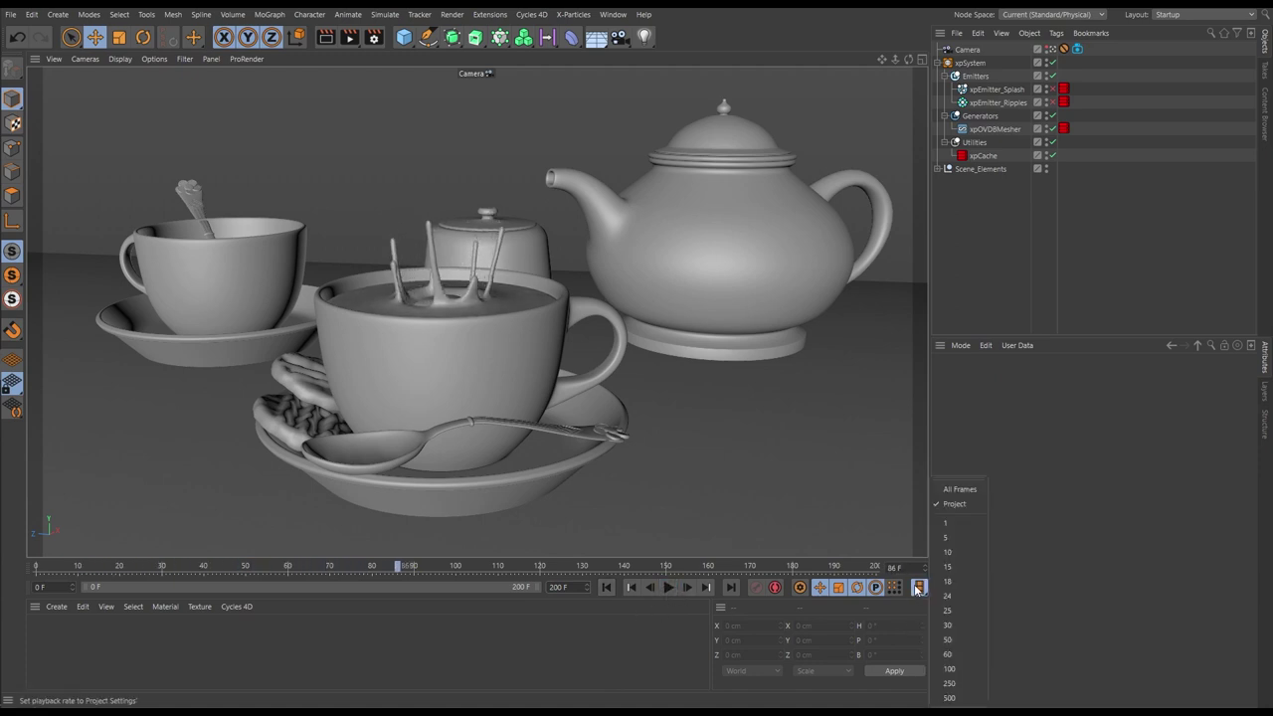
left_click(957, 488)
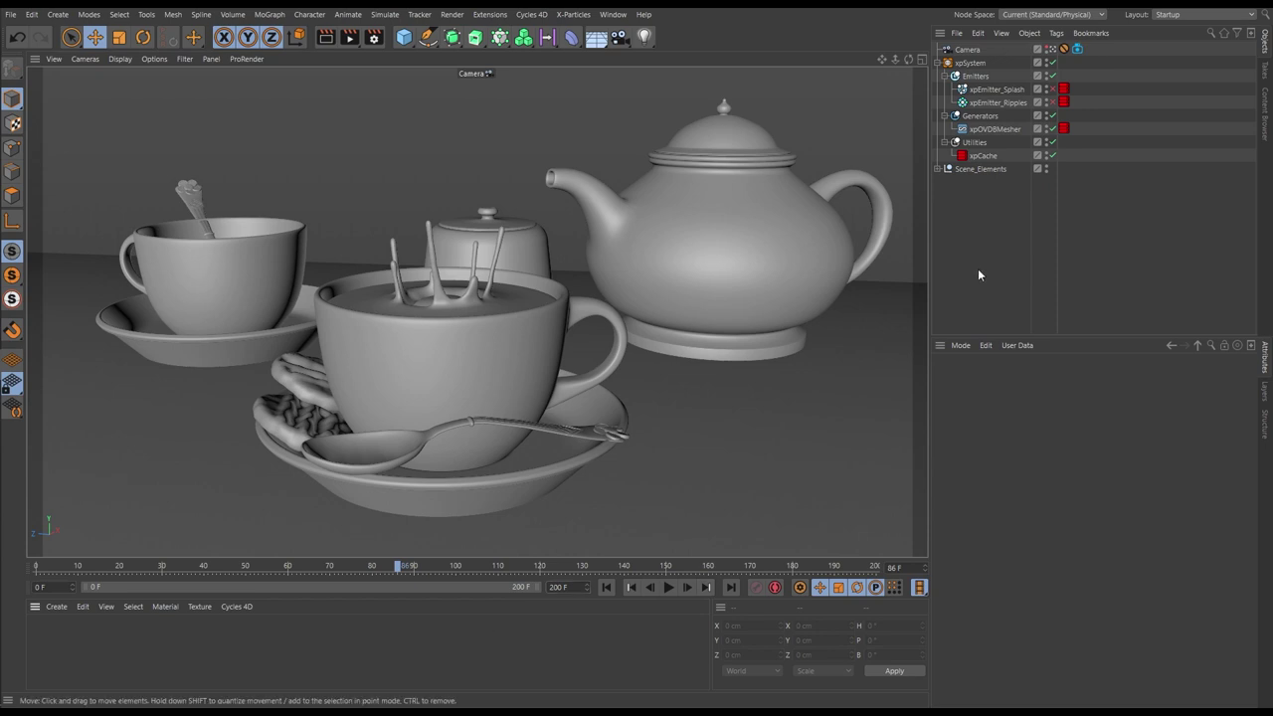
Set the xpCache's playback scale to 50% and play the slowed splash from the first frame.
left_click(988, 157)
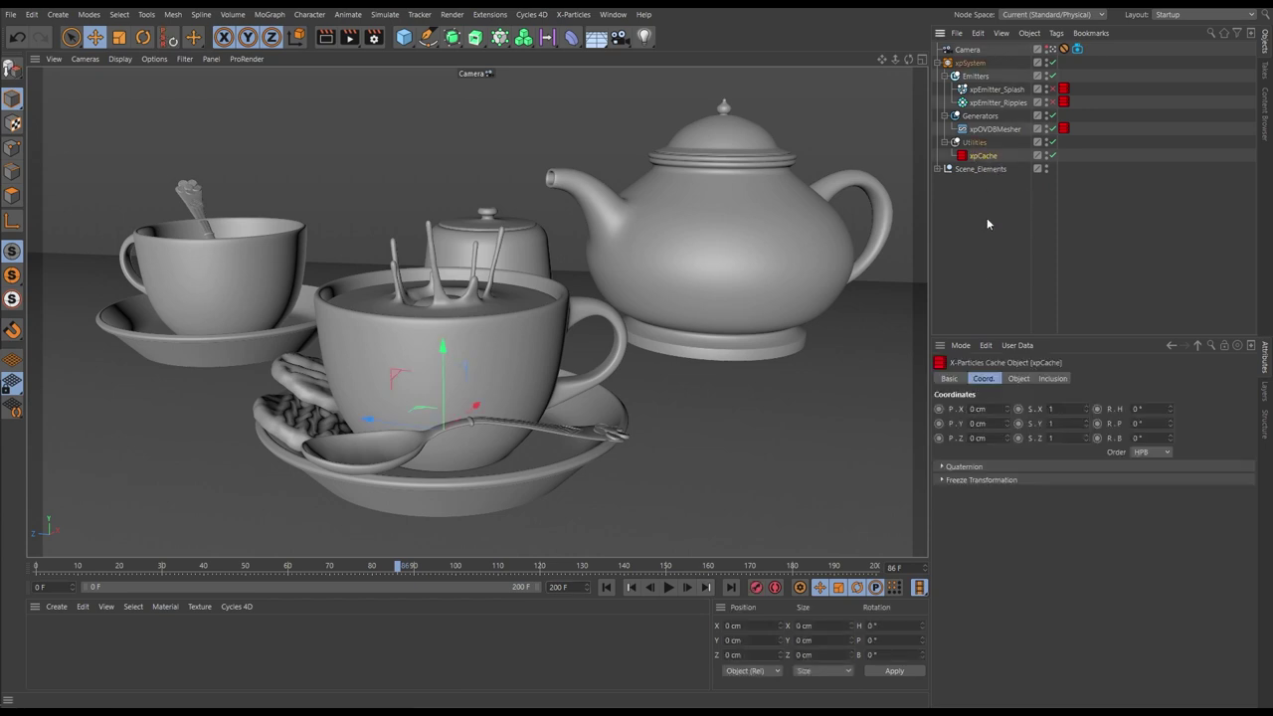
left_click(1019, 380)
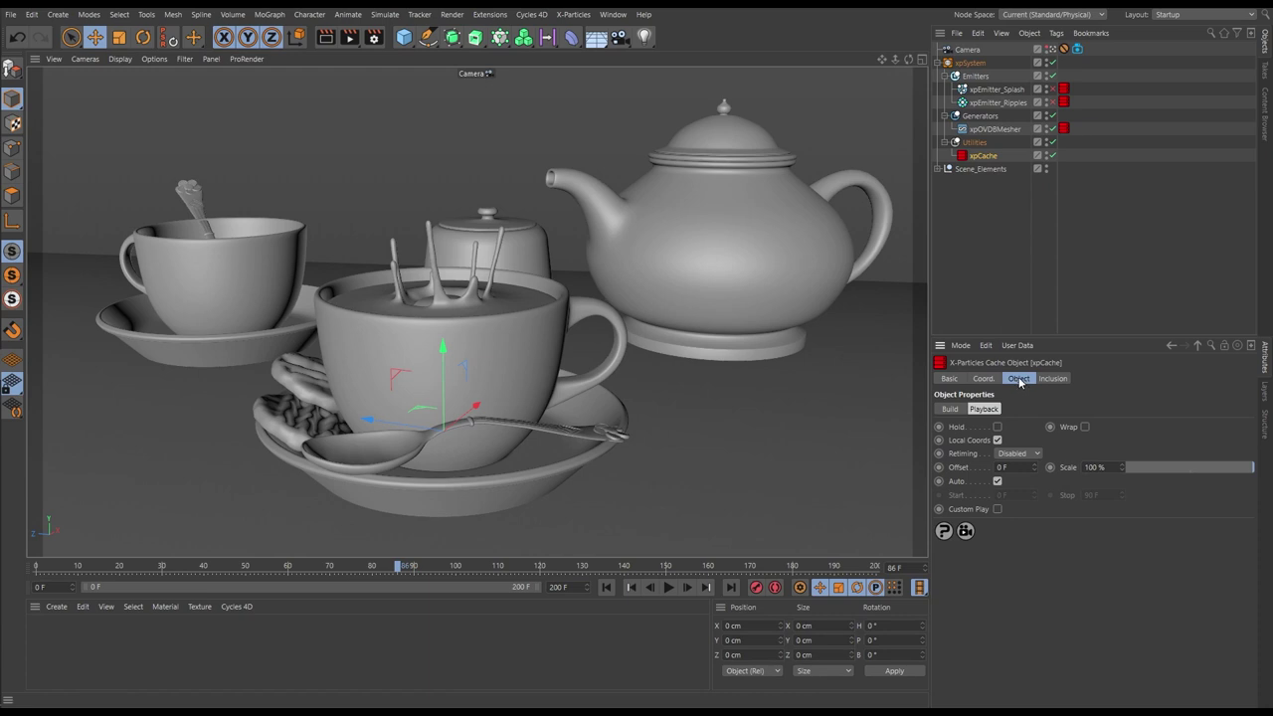
left_click(1109, 466)
type("50")
key("Return")
left_click(606, 587)
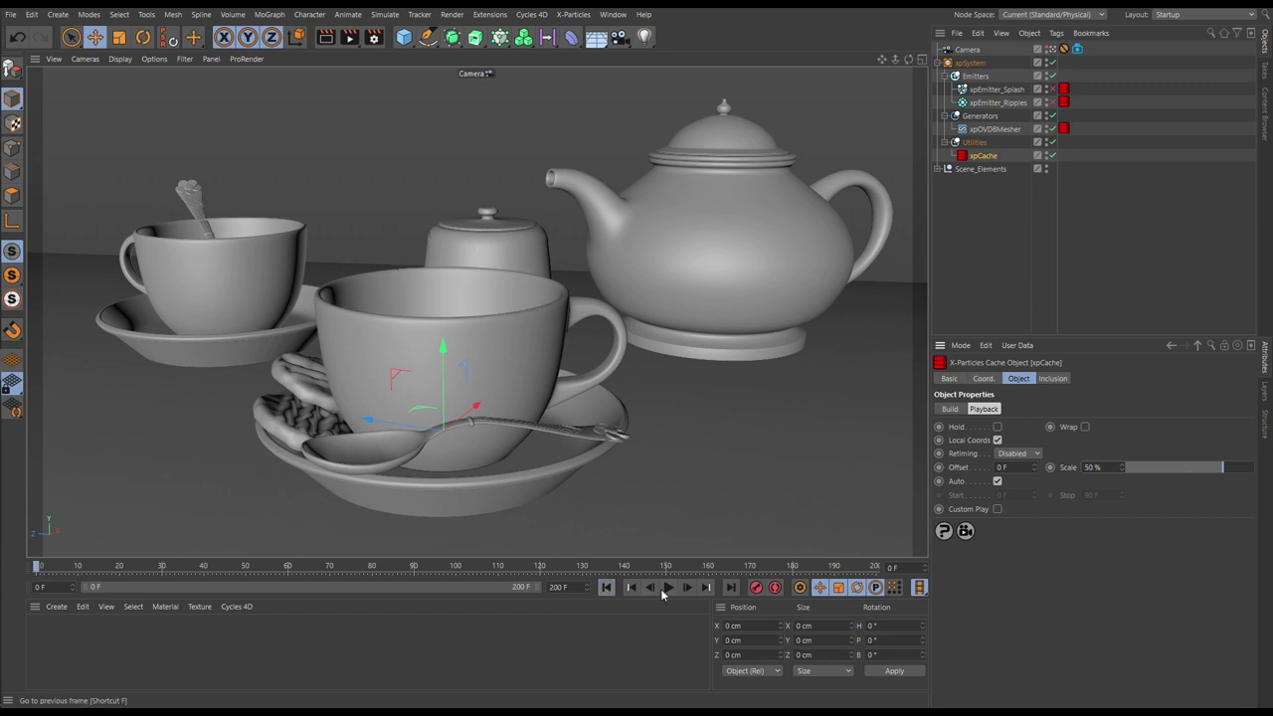
left_click(668, 587)
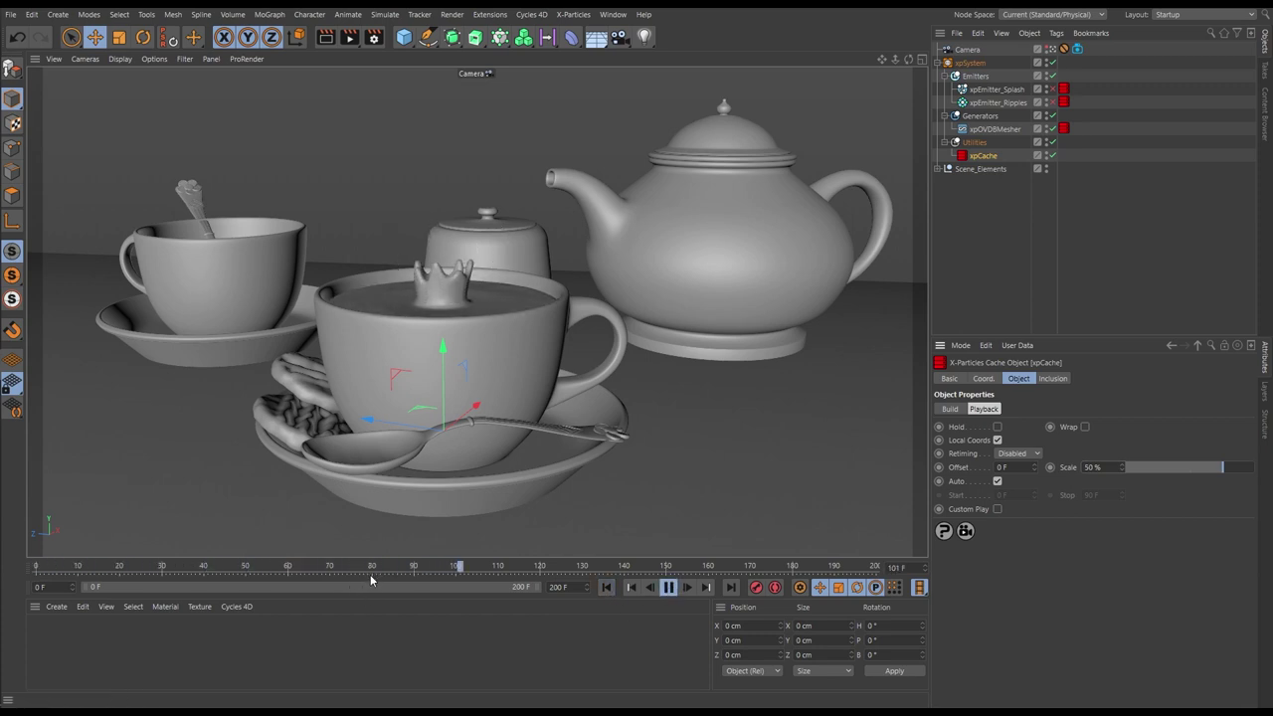
left_click(669, 588)
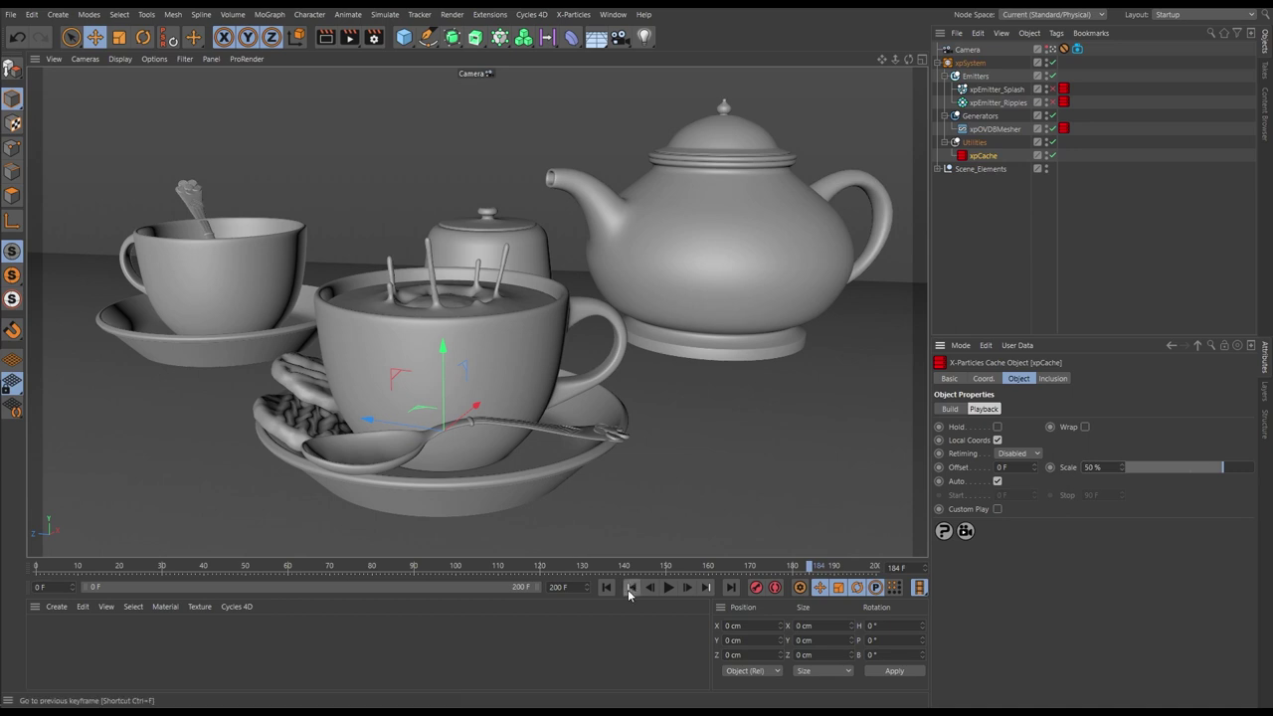
Extend the project's end and preview range to frame 300 and move to frame 91.
left_click(557, 586)
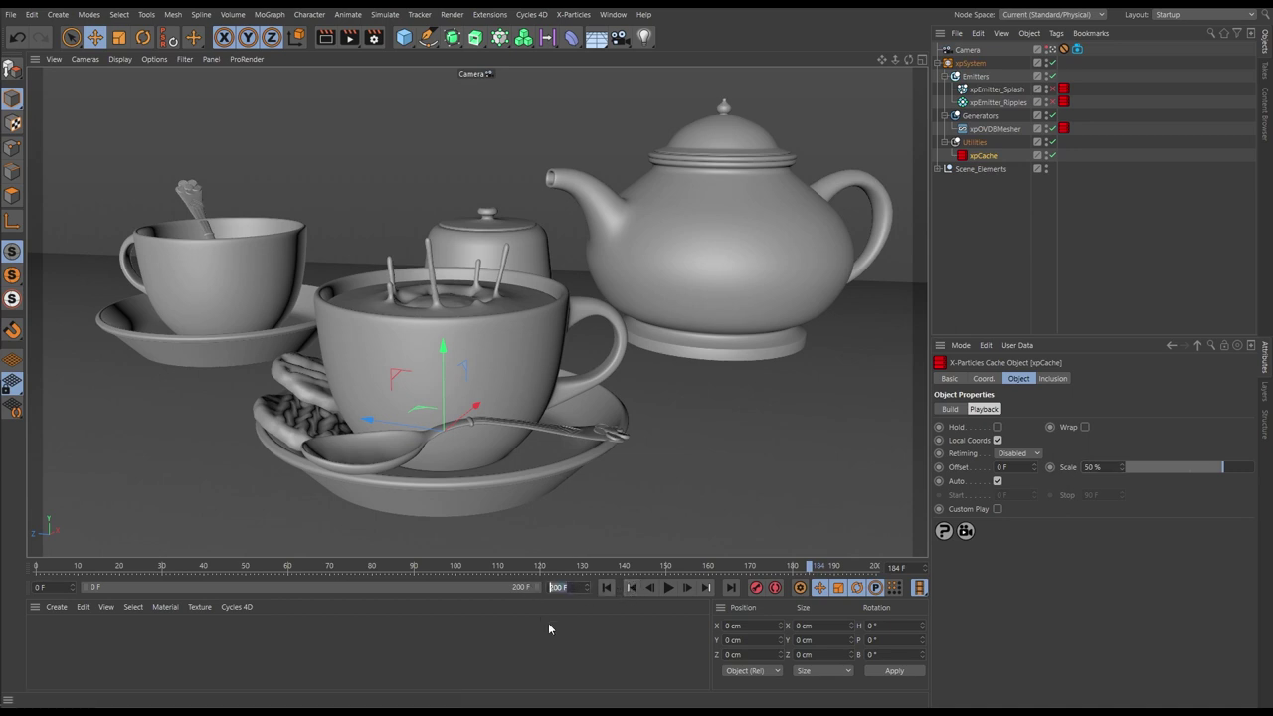
type("300")
key("Return")
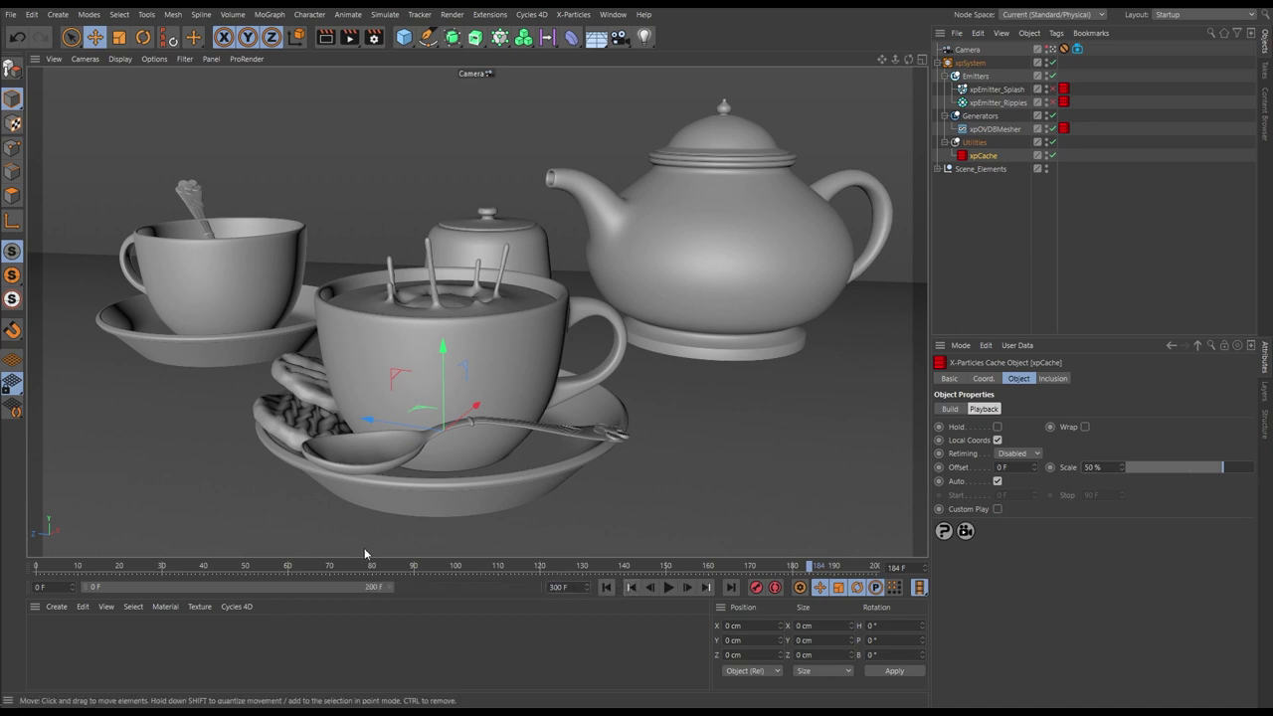
left_click_drag(394, 585, 289, 571)
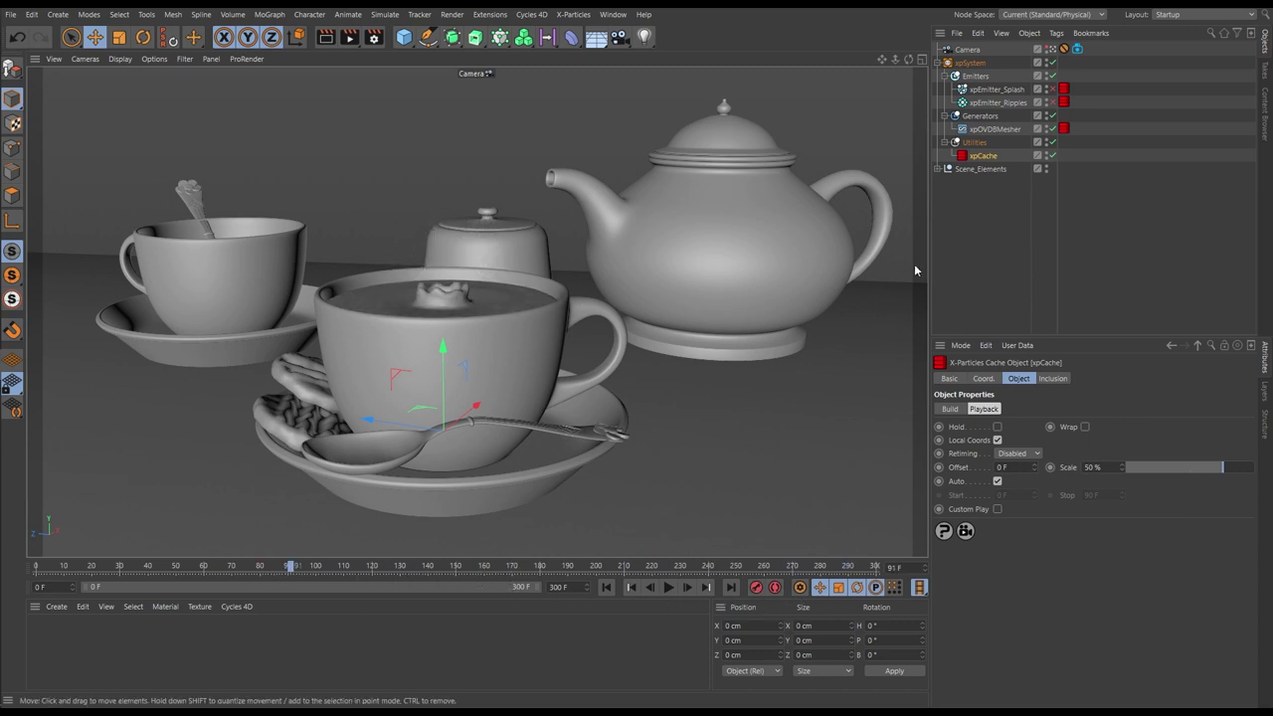
Examine the xpCache's build settings, cached objects and memory information.
left_click(951, 223)
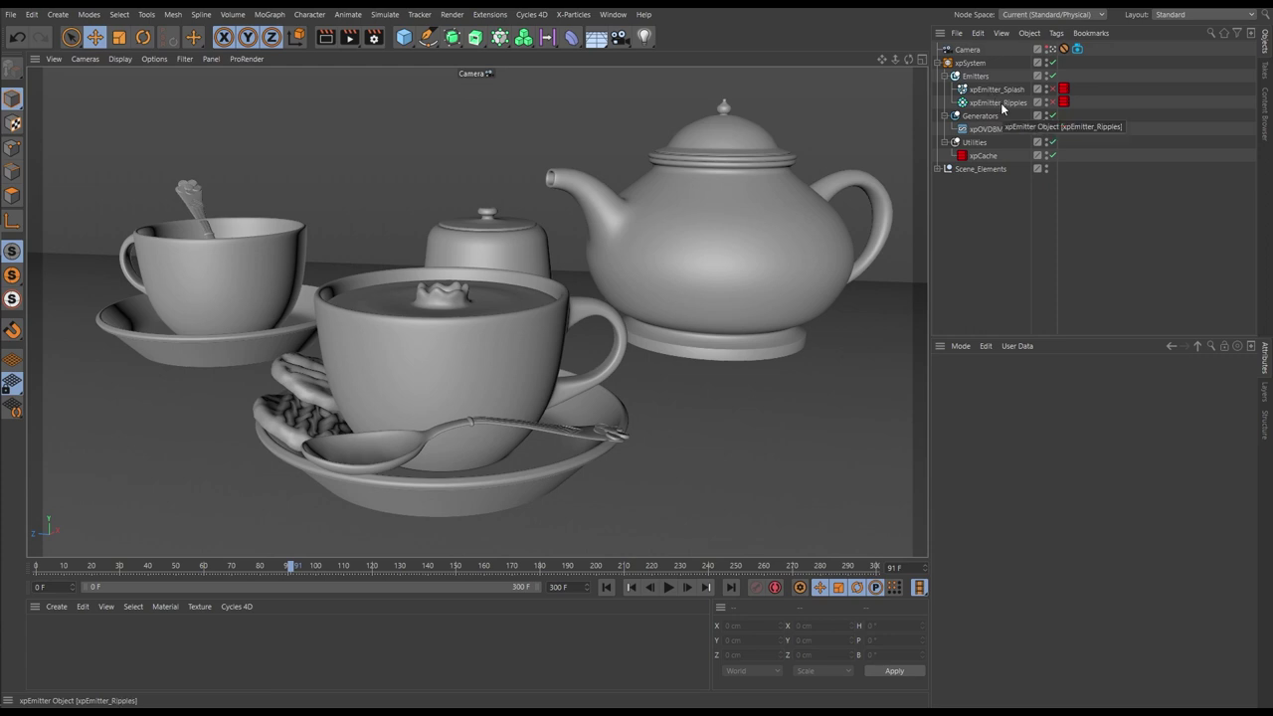
left_click(982, 156)
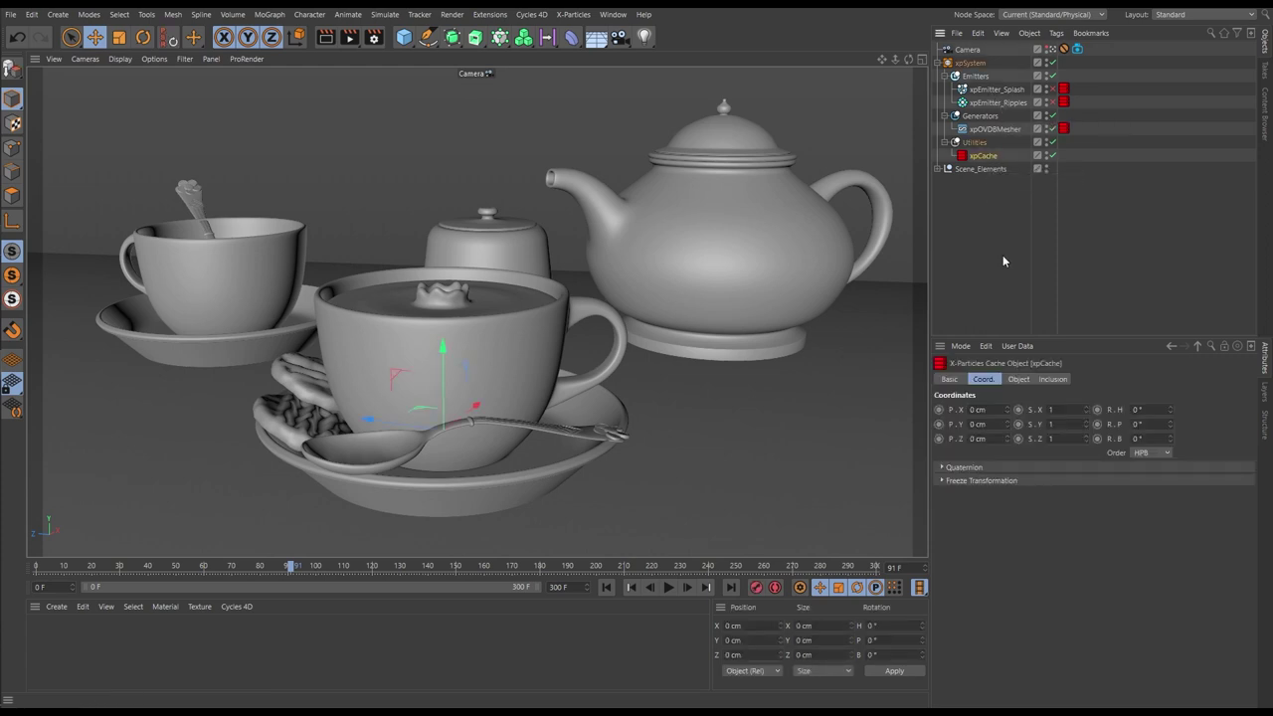
left_click(1018, 379)
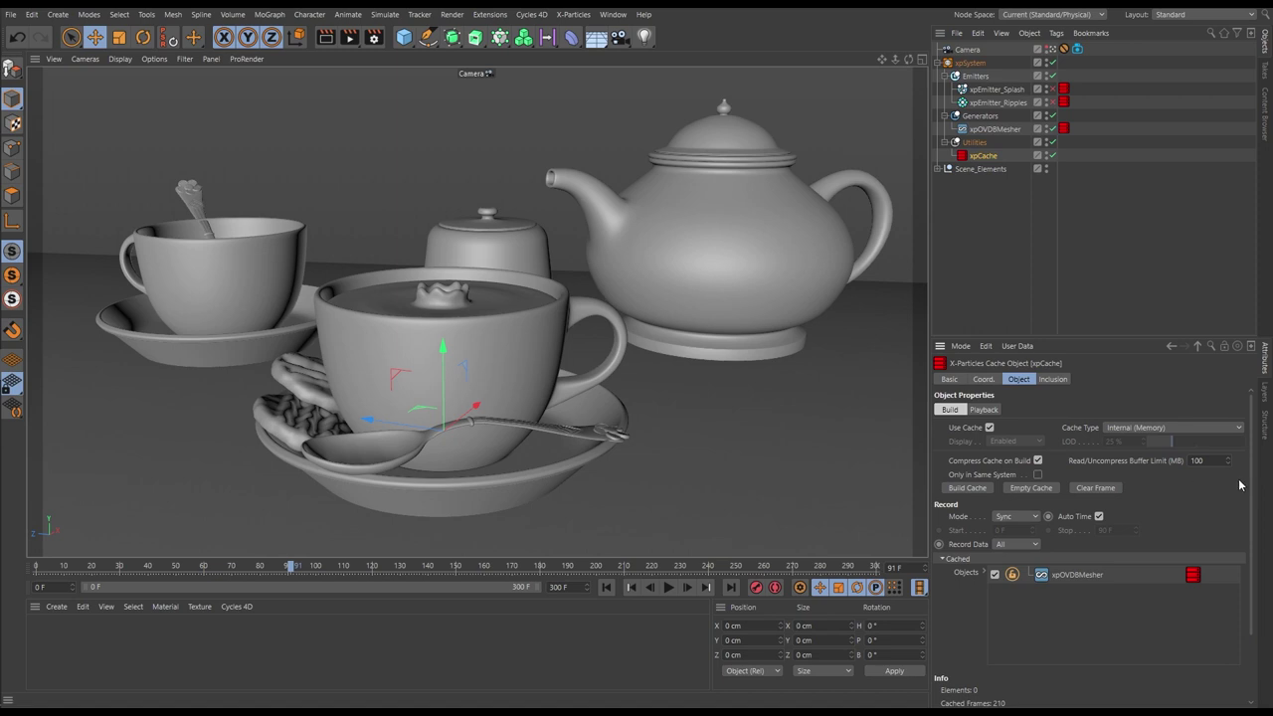
left_click_drag(1253, 477, 1259, 547)
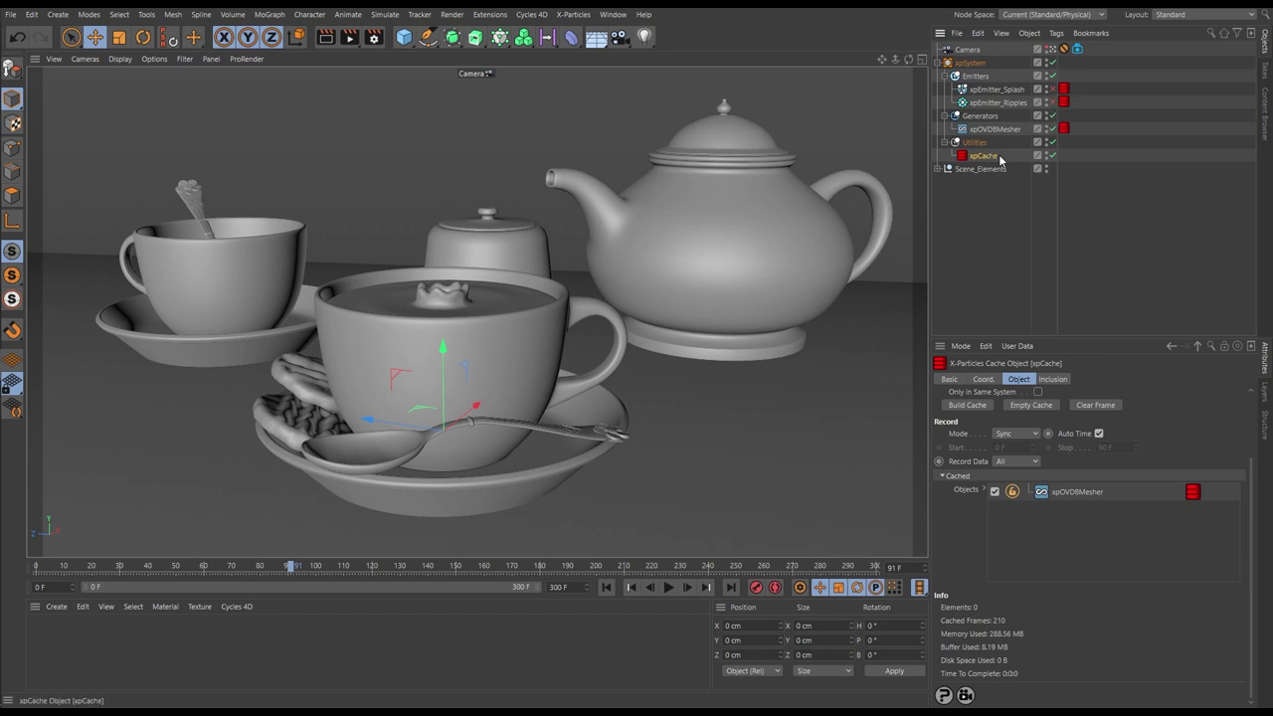
Add xpEmitter_Splash and xpEmitter_Ripples to the xpCache's cached objects and inspect the ripples emitter's cache tag.
left_click_drag(1054, 92, 1084, 502)
left_click_drag(997, 102, 1084, 512)
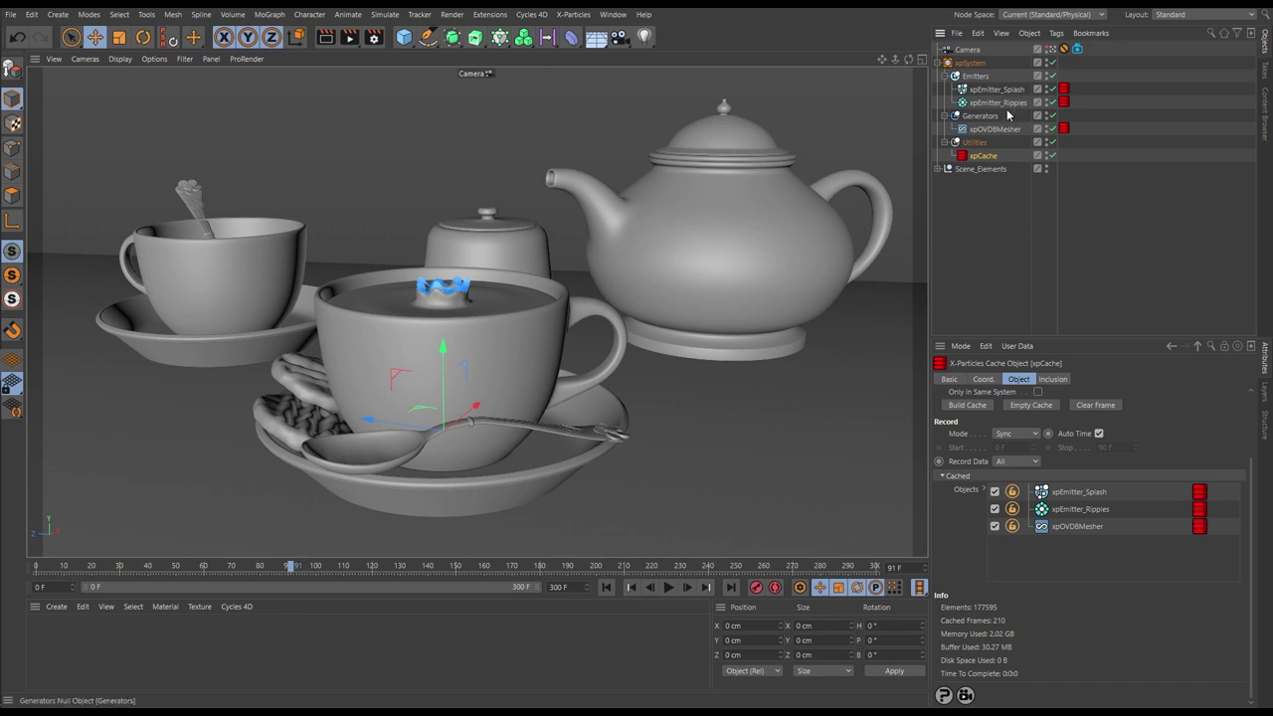
left_click(1062, 102)
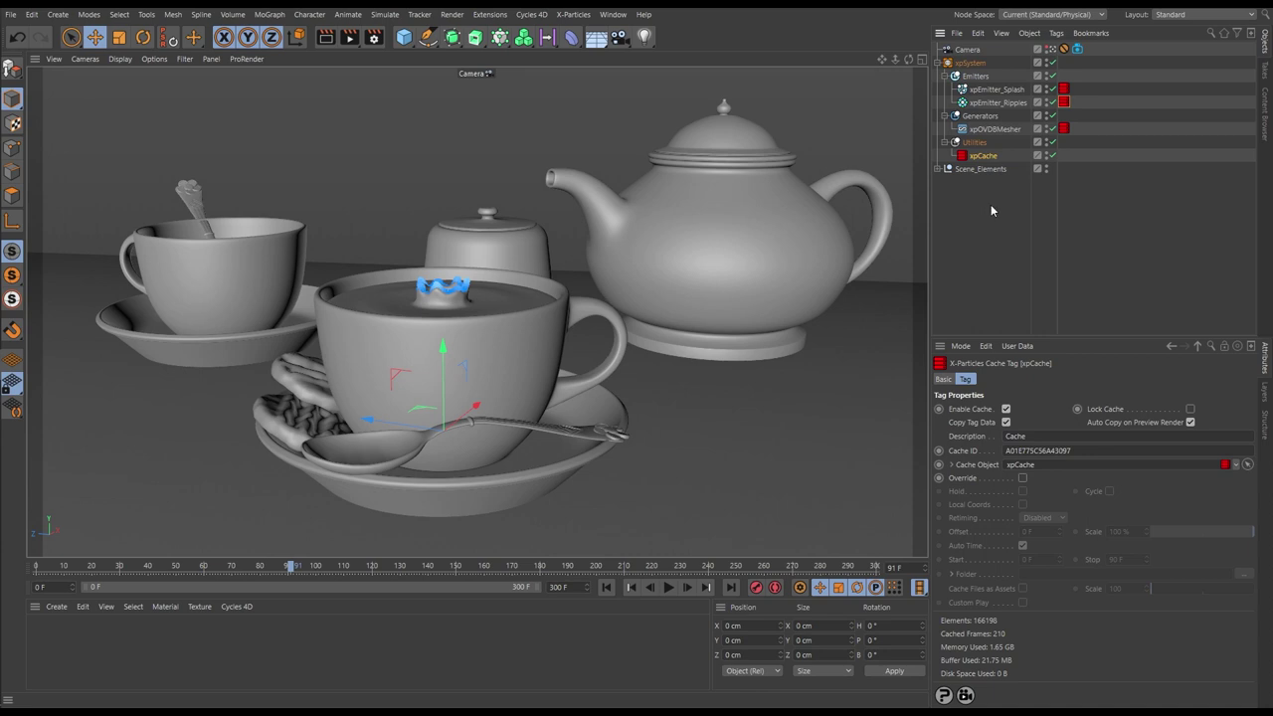
Delete the xpEmitter_Splash and xpEmitter_Ripples emitters and return to frame 0.
left_click(994, 90)
left_click(997, 103, "ctrl")
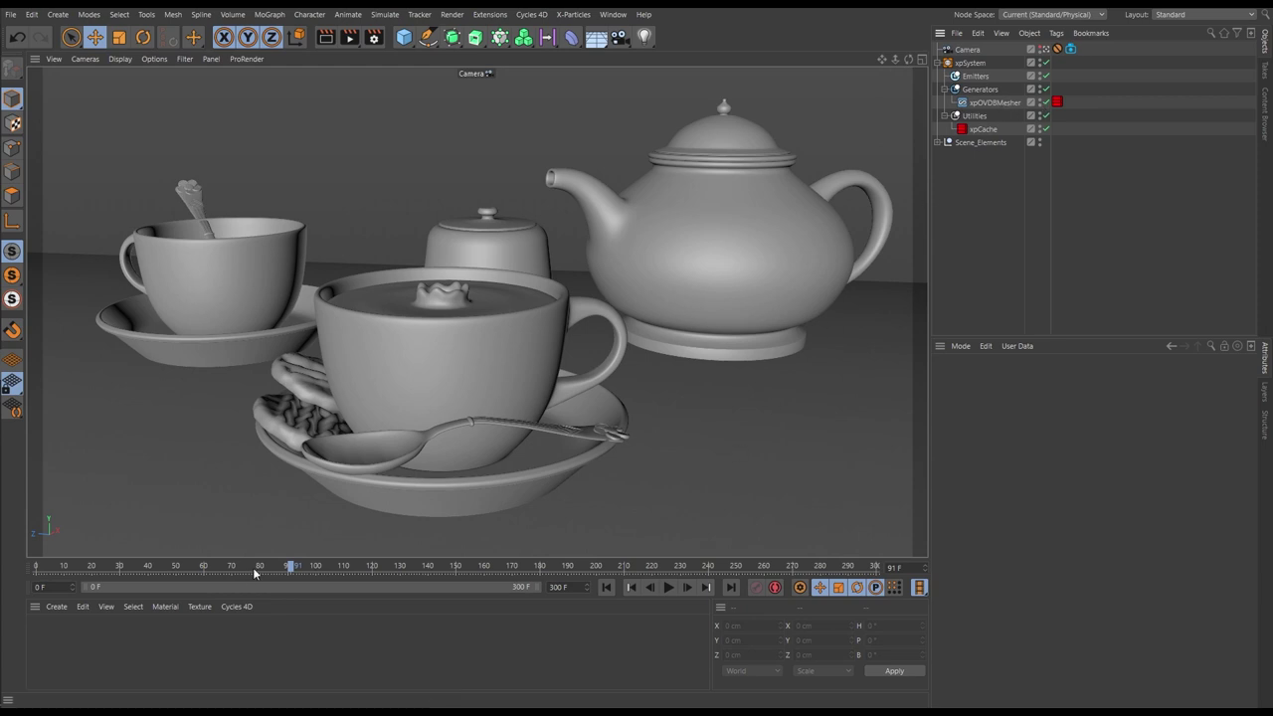
left_click_drag(257, 569, 34, 567)
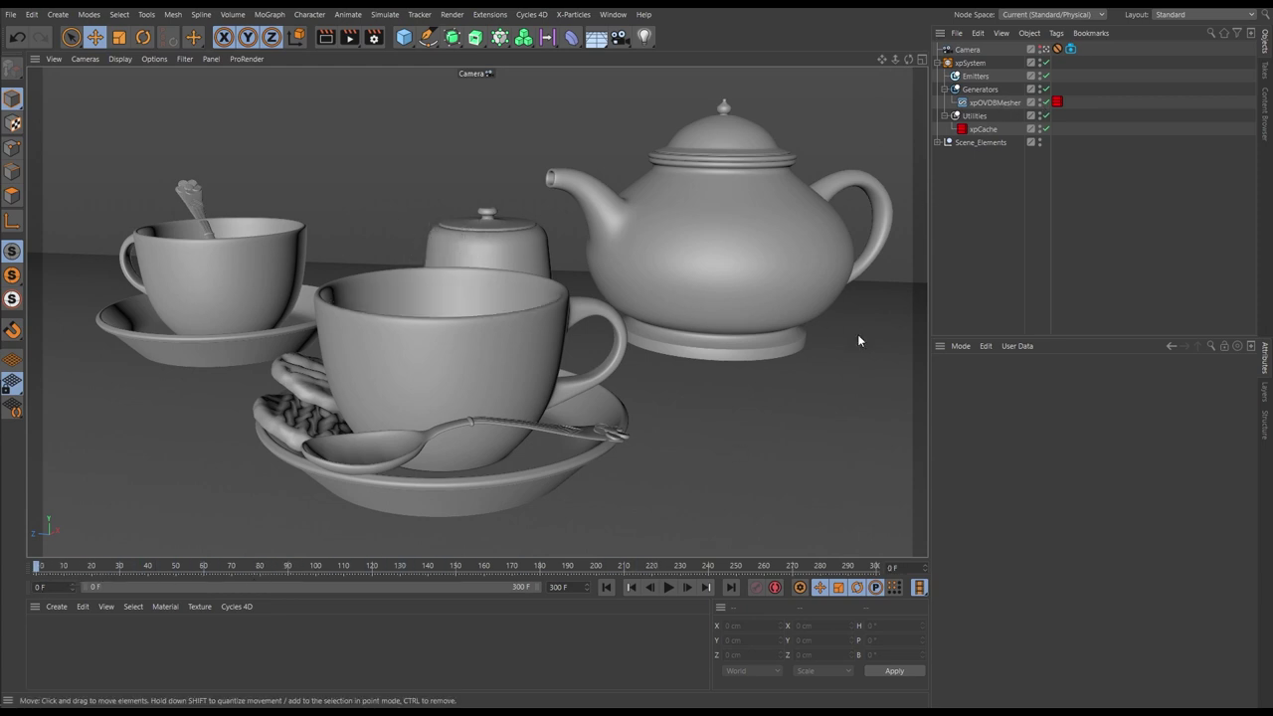
Check the xpCache's memory information and scrub the cached mesh to frame 124.
left_click(982, 128)
scroll(1215, 632, "down", 3)
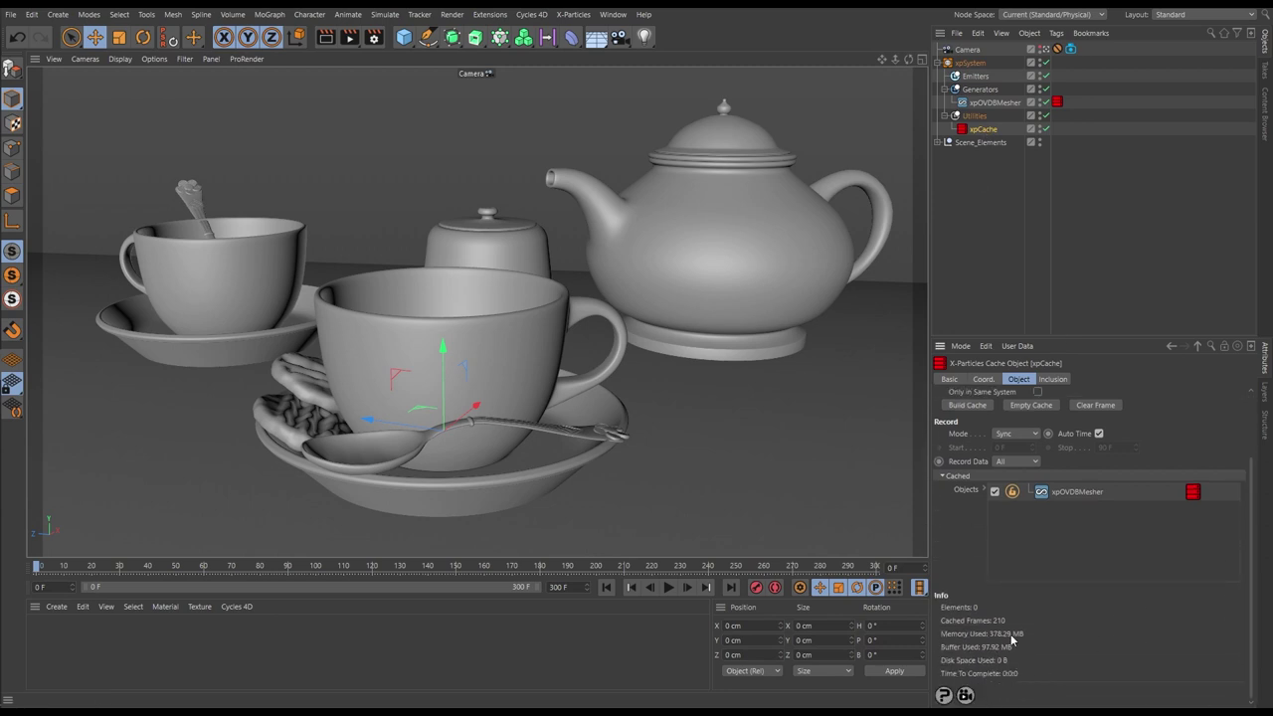
left_click_drag(77, 568, 387, 586)
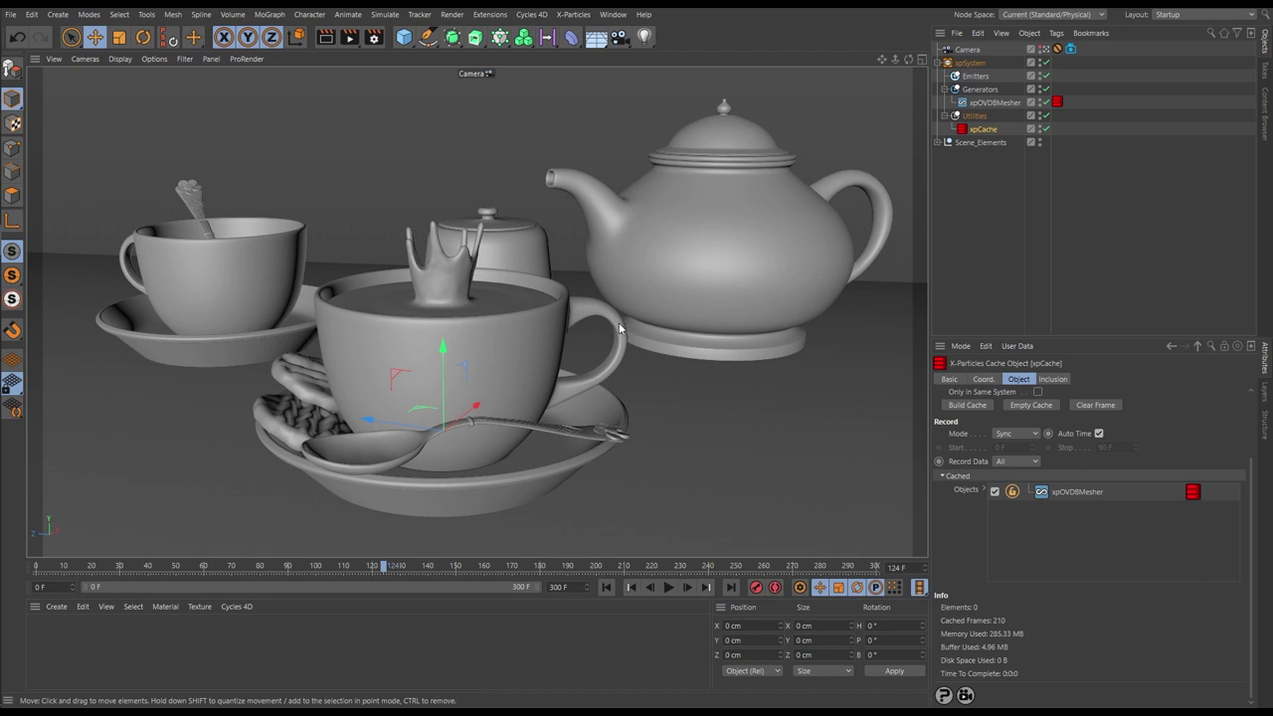
Switch the interface to the Cycles4D_Cup (User) layout and start the Cycles 4D real-time preview.
left_click(1171, 15)
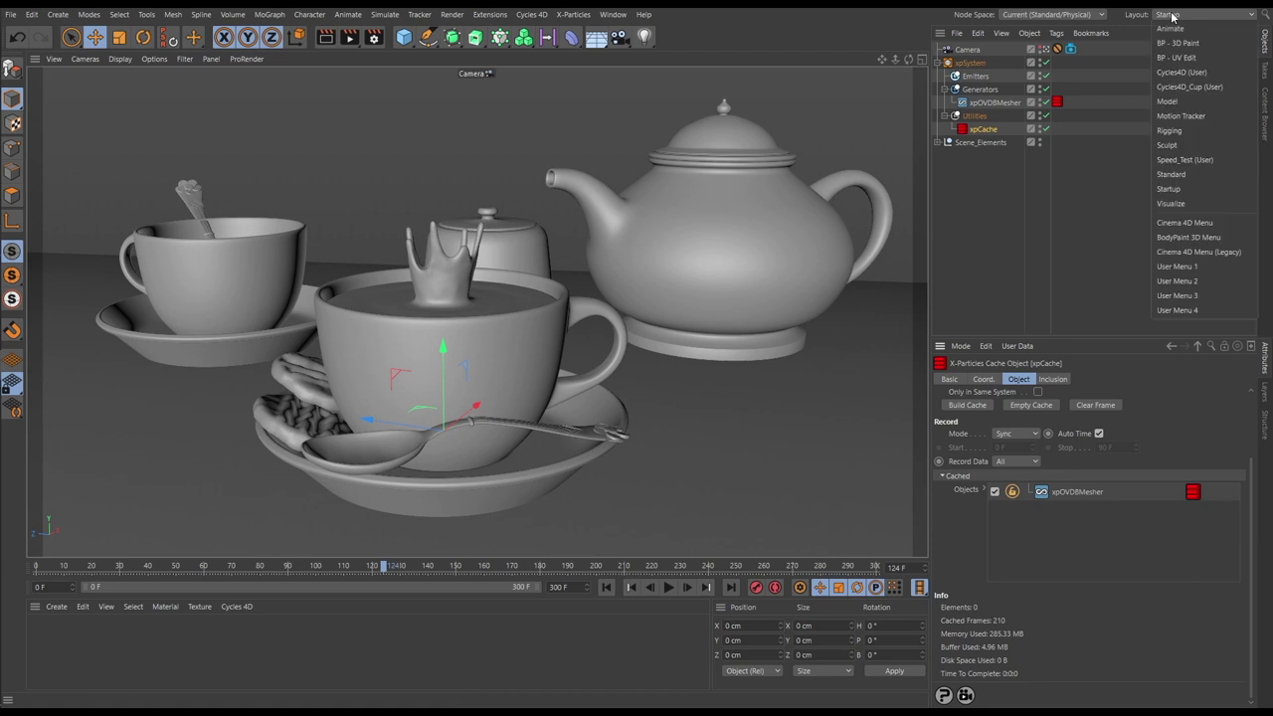
left_click(1182, 88)
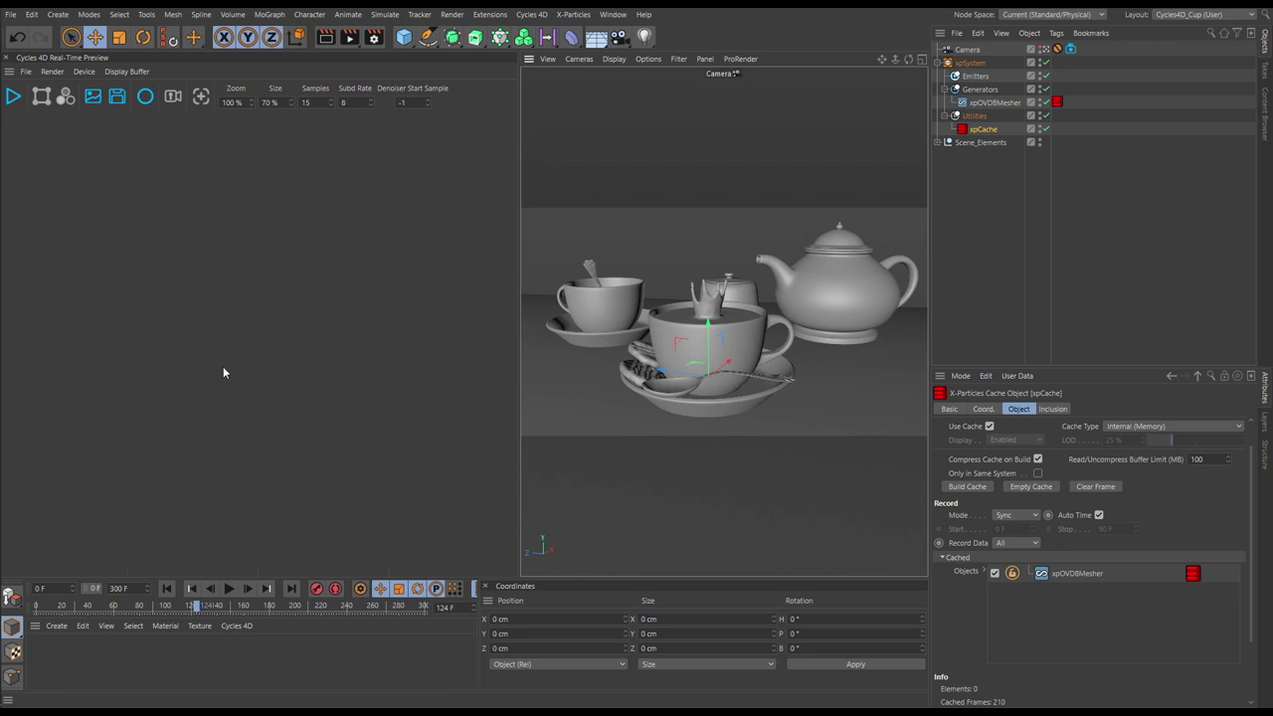
left_click(13, 95)
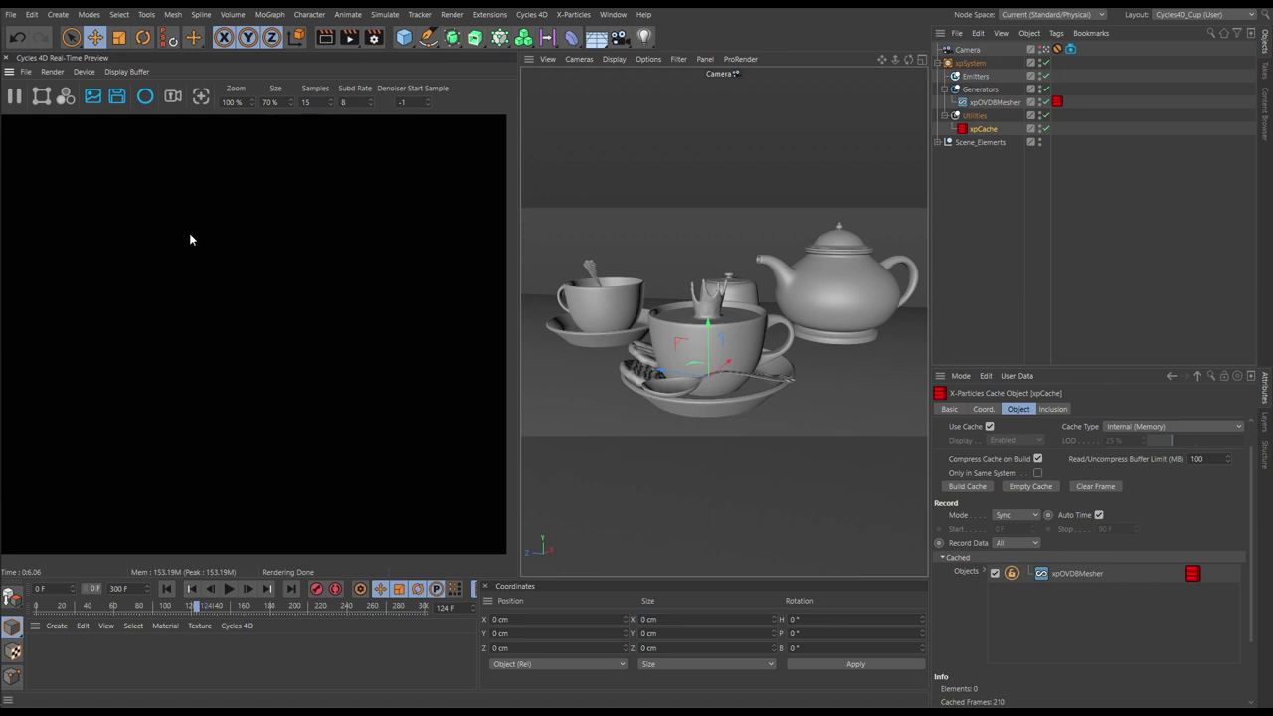
Add a cyEnvironment object to the scene and load the Insydium_Studio HDR image into it.
left_click(533, 14)
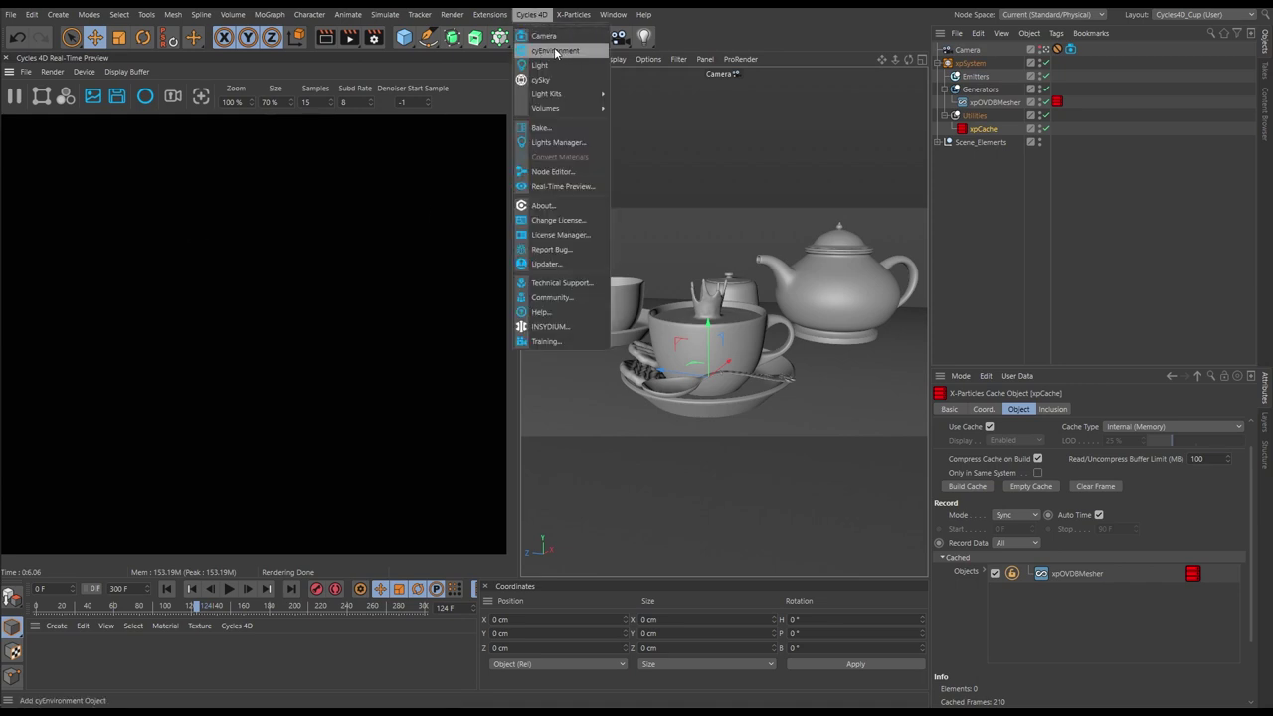
left_click(551, 49)
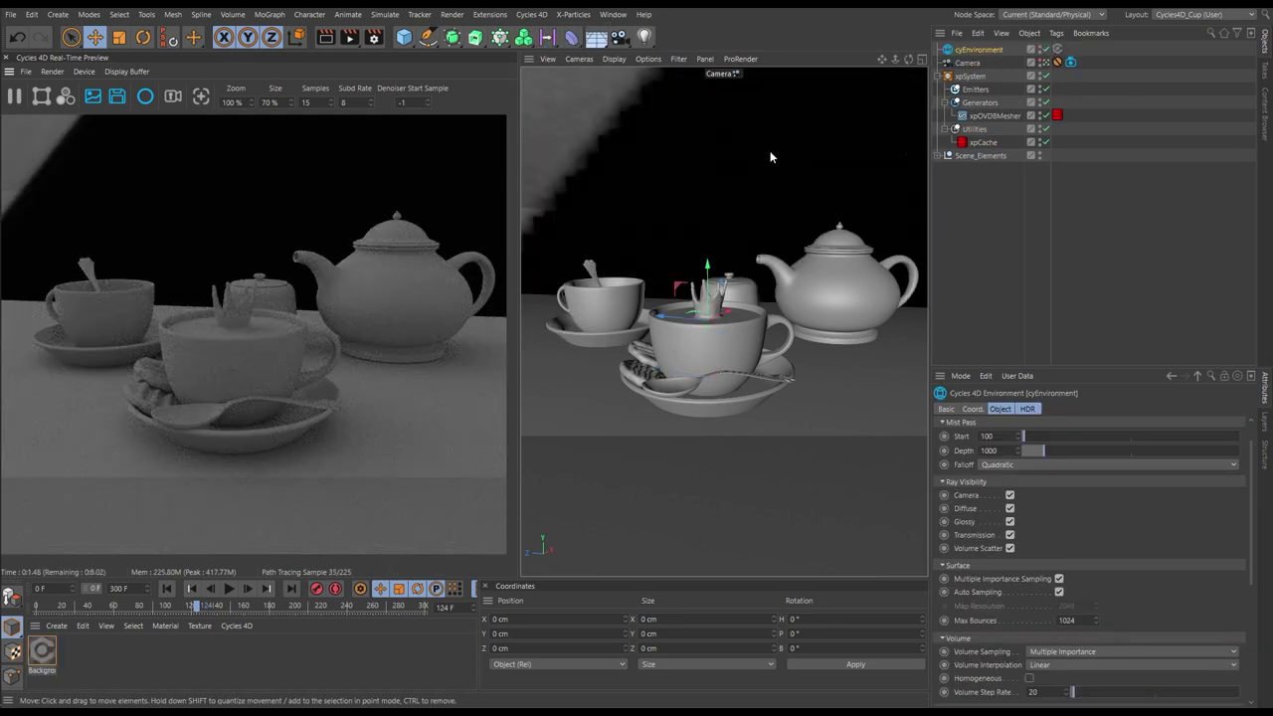
left_click(1027, 414)
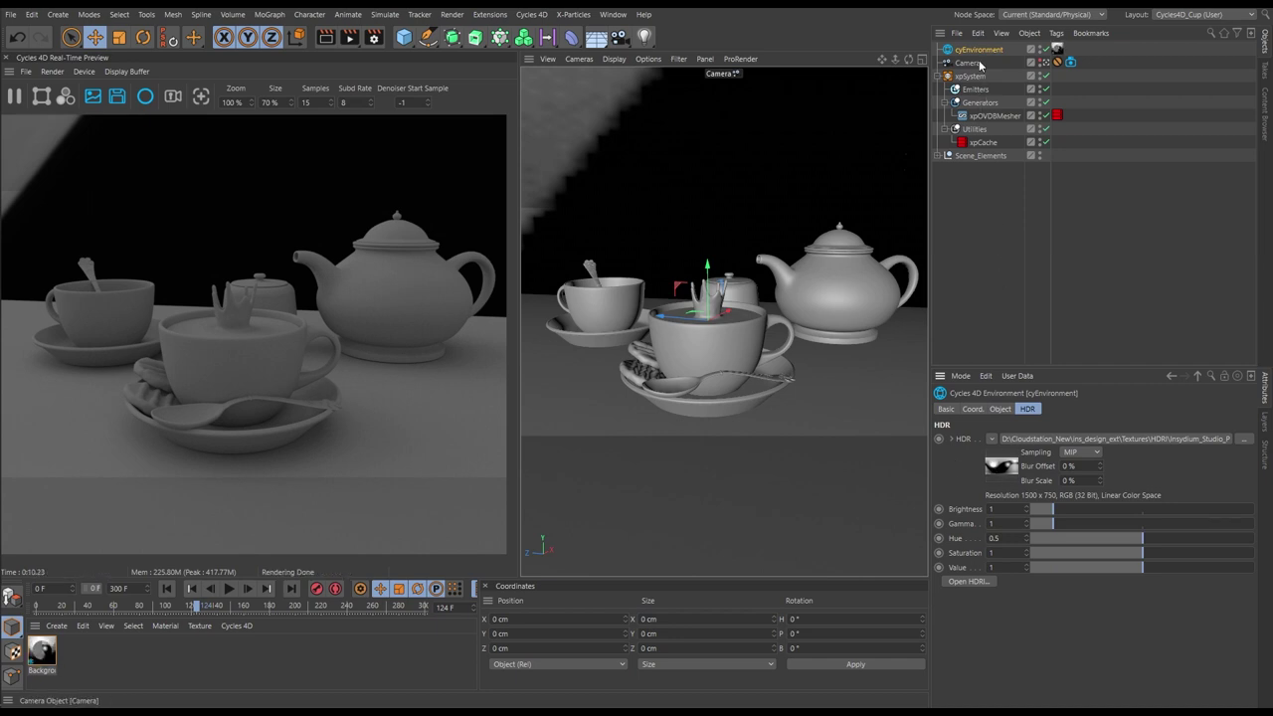
Rotate the cyEnvironment to a heading of 139° so the HDR lights the tea set from a different direction.
left_click(972, 409)
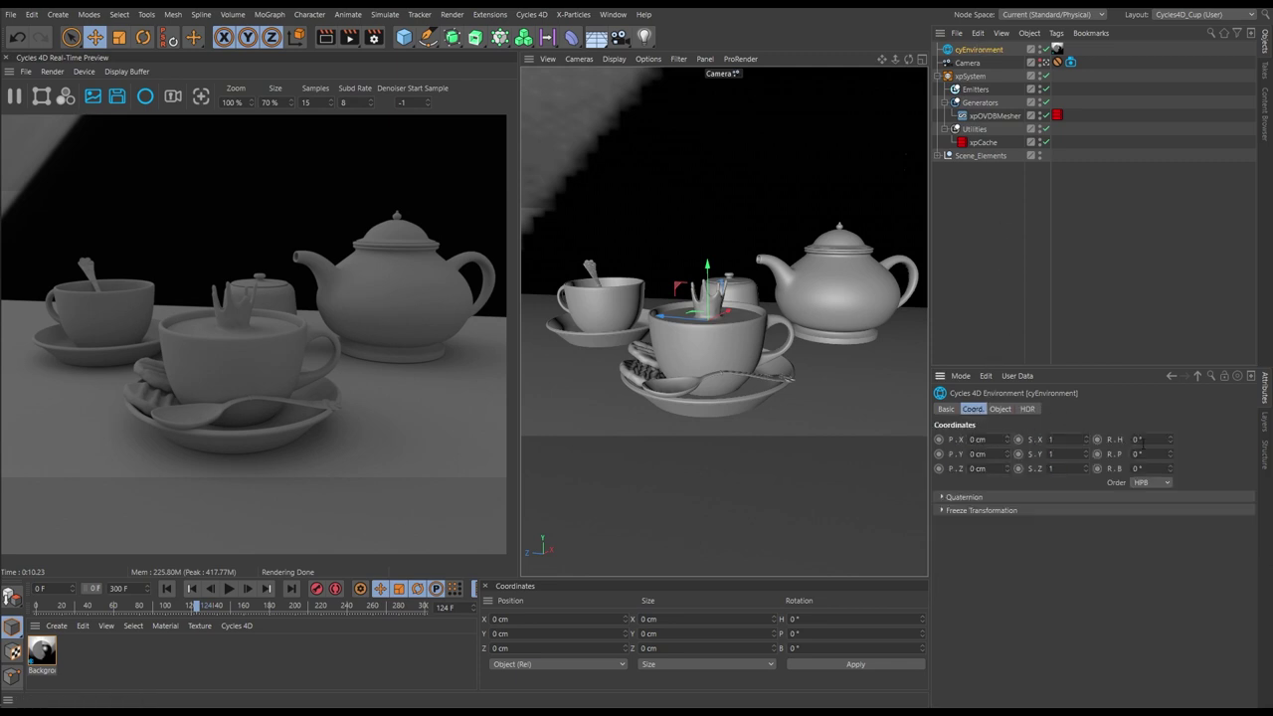
left_click_drag(1172, 441, 1123, 244)
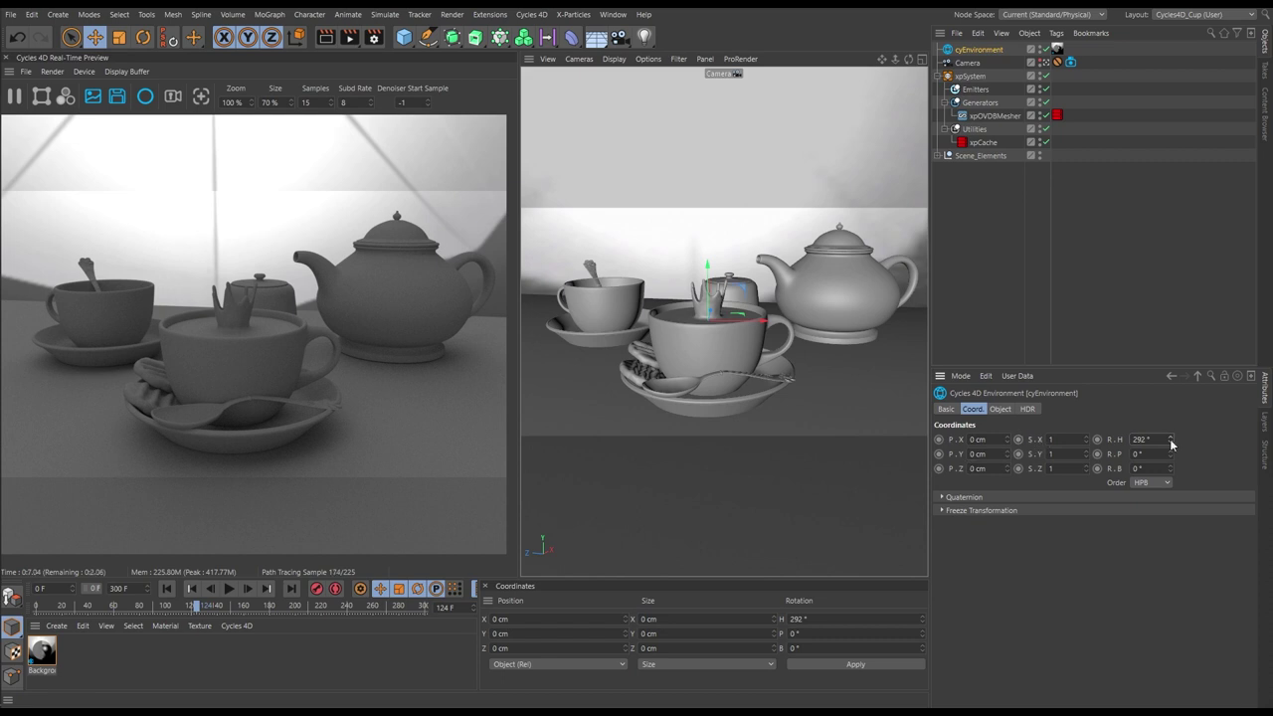
left_click_drag(1171, 443, 1169, 530)
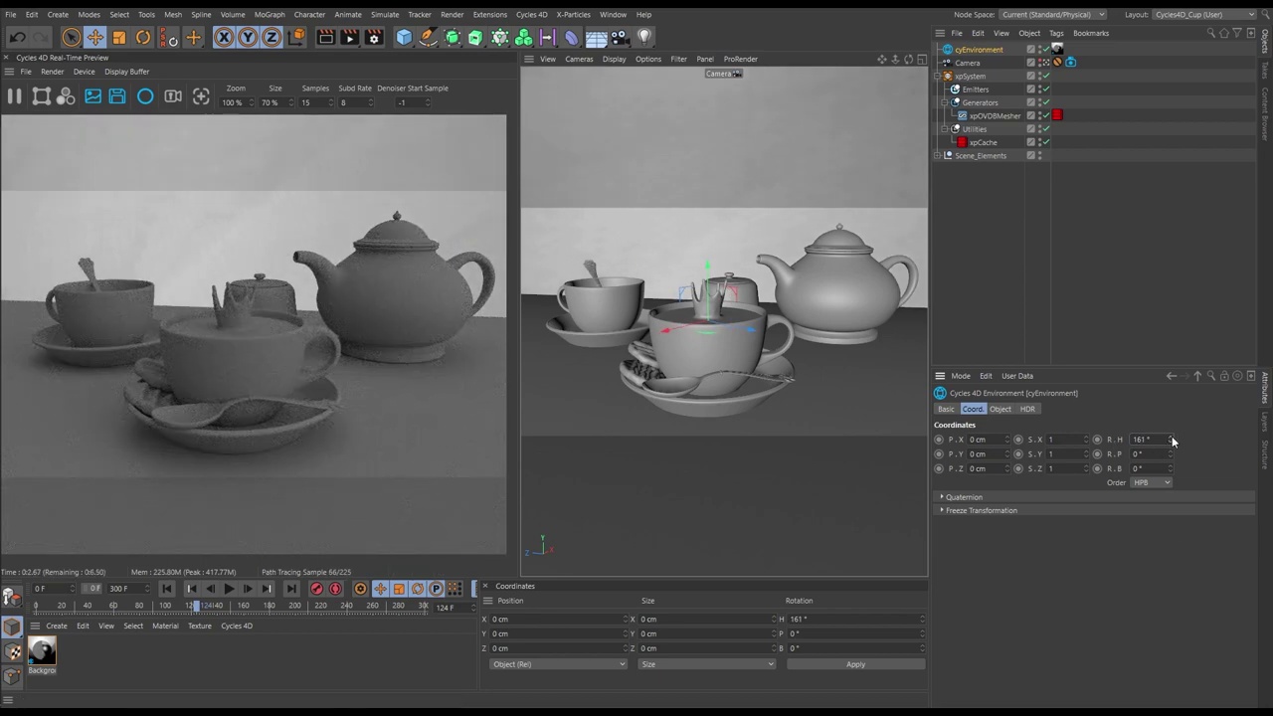
left_click_drag(1172, 441, 1166, 453)
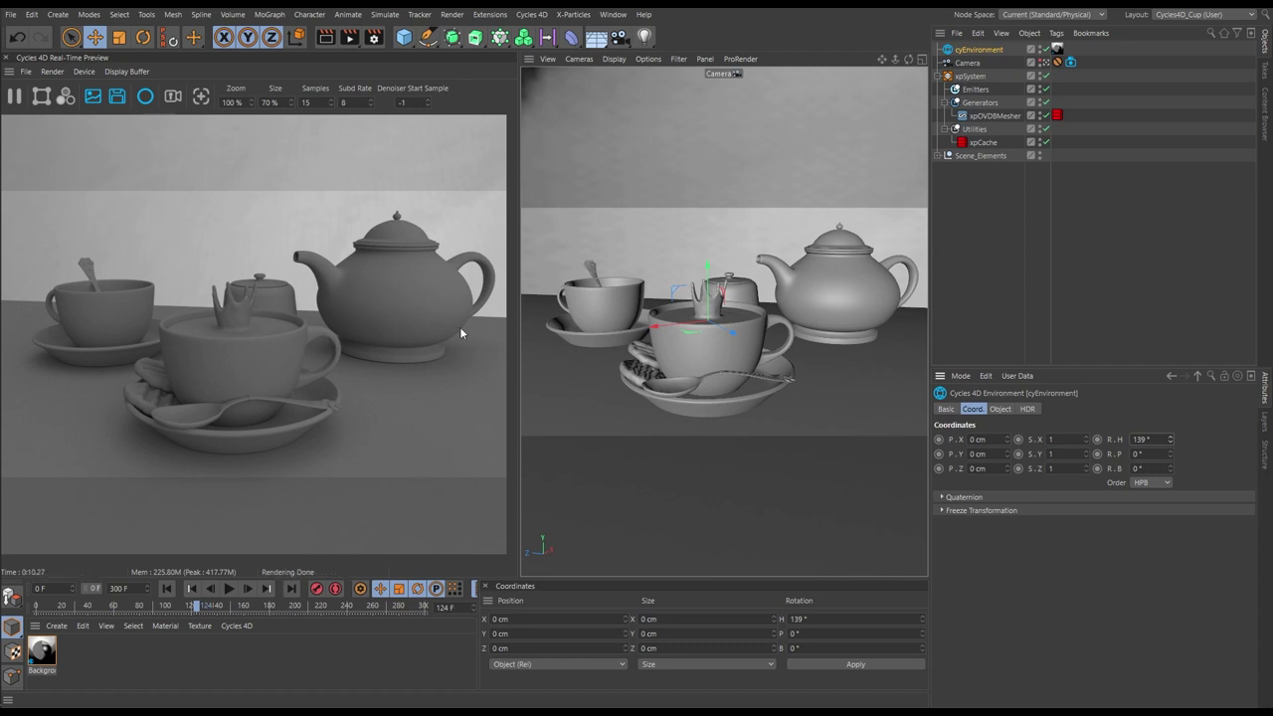
Set the environment's HDR brightness to 2.
left_click(1028, 409)
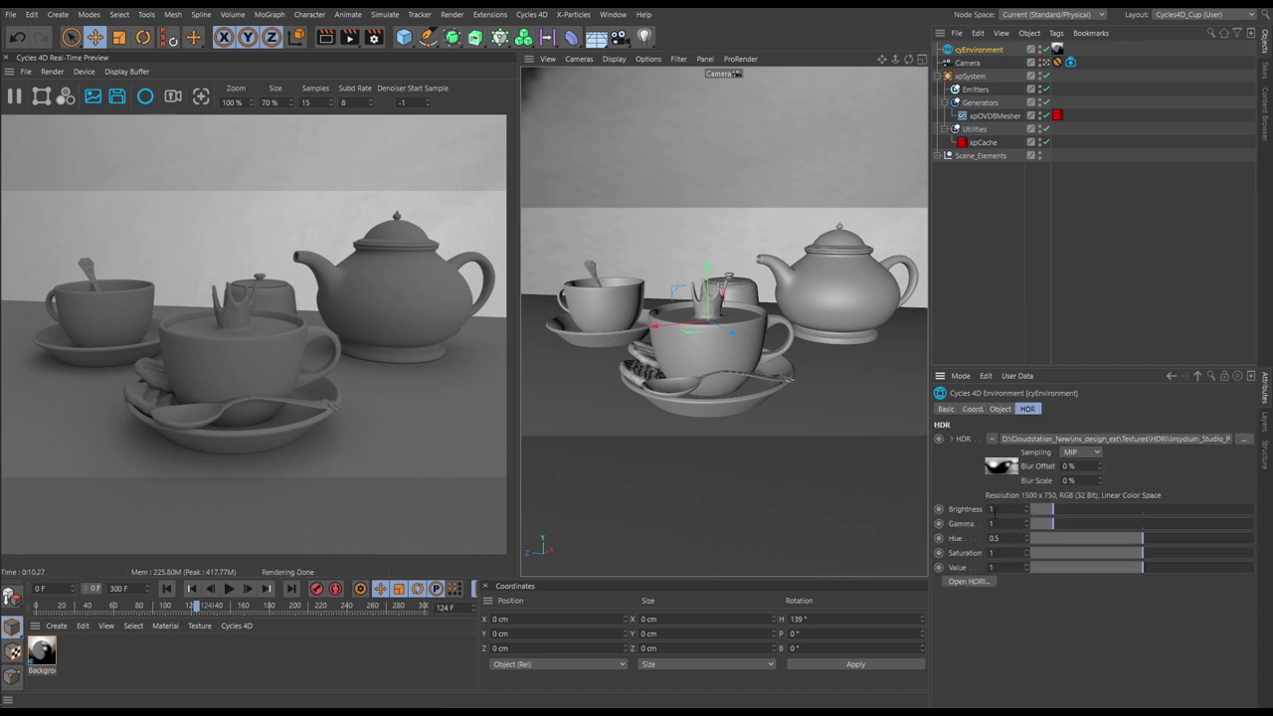
type("2")
key("Return")
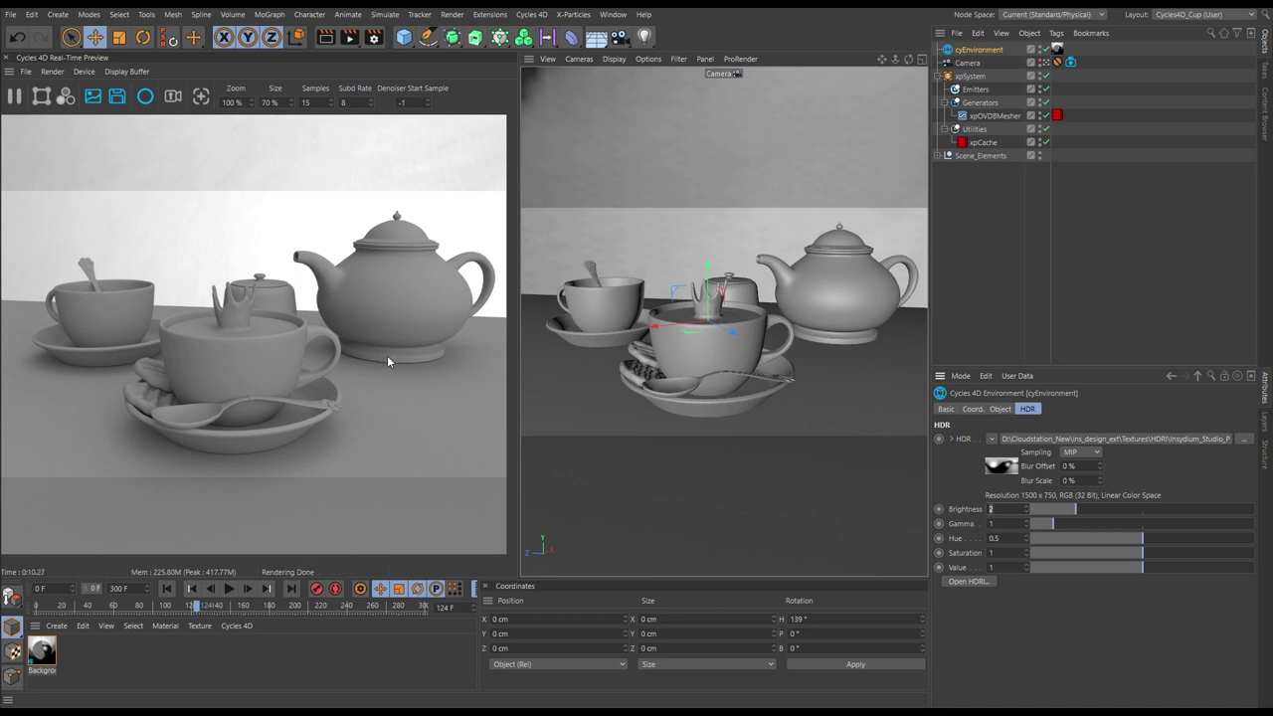
Leave the scene camera for the default camera and add a cySoftBox light from the Cycles 4D light kits.
left_click(1046, 62)
scroll(807, 316, "up", 5)
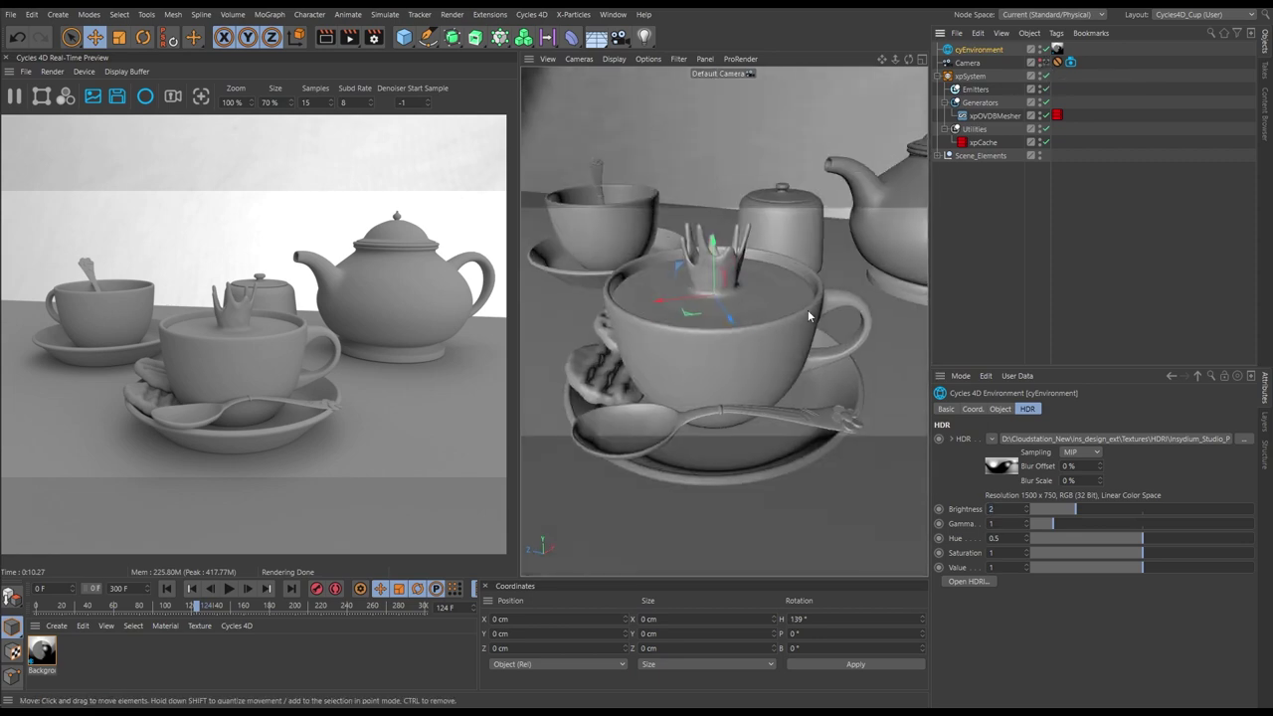
scroll(750, 335, "down", 6)
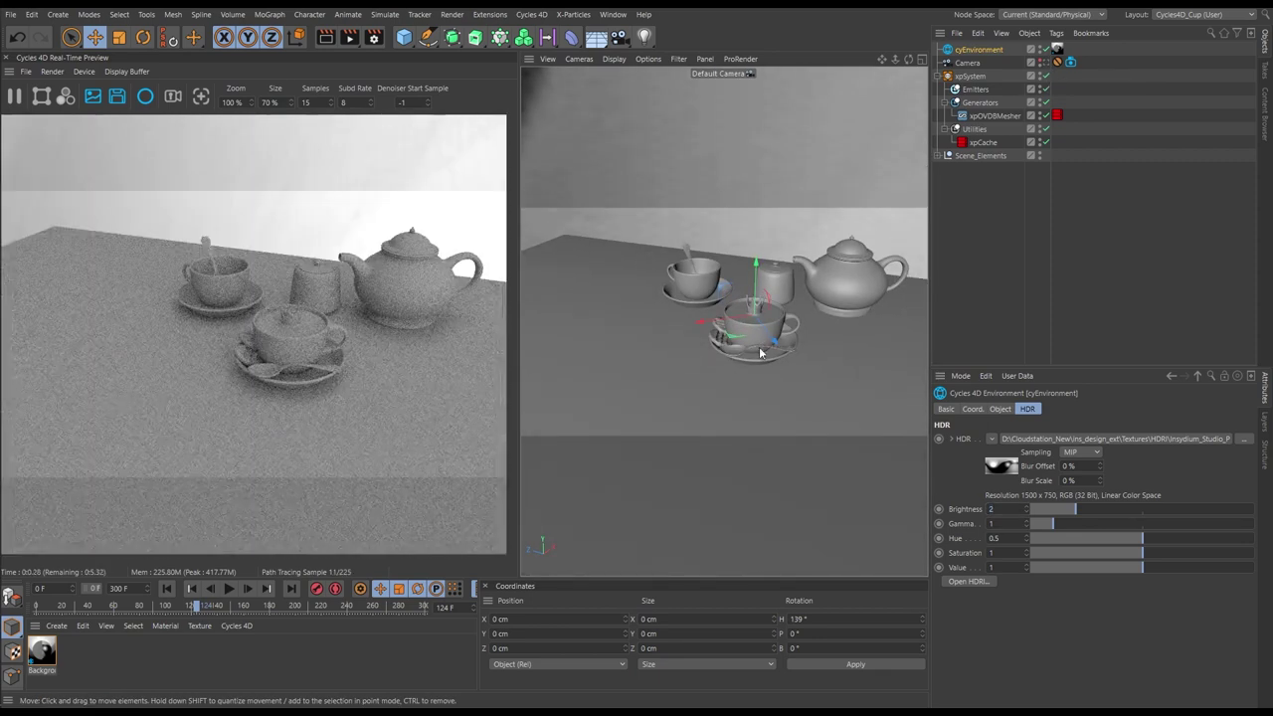
scroll(776, 346, "down", 5)
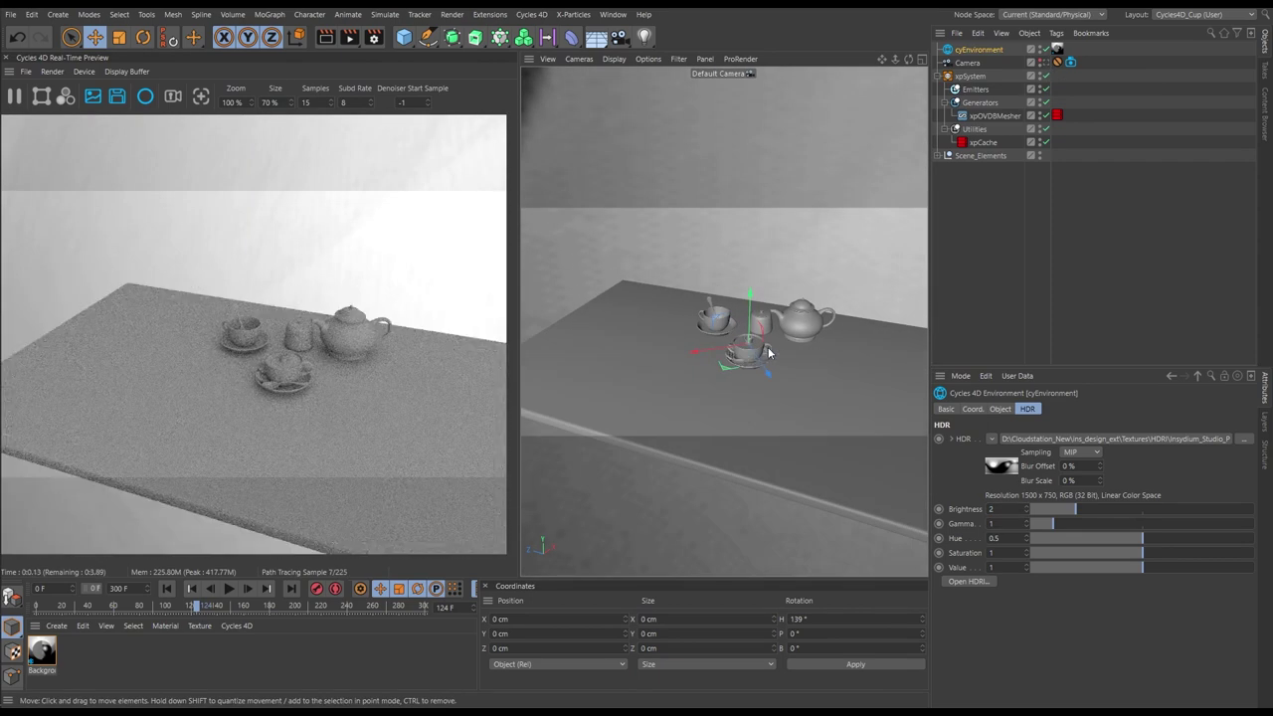
left_click_drag(776, 346, 457, 327, "alt")
left_click_drag(734, 345, 470, 396, "alt")
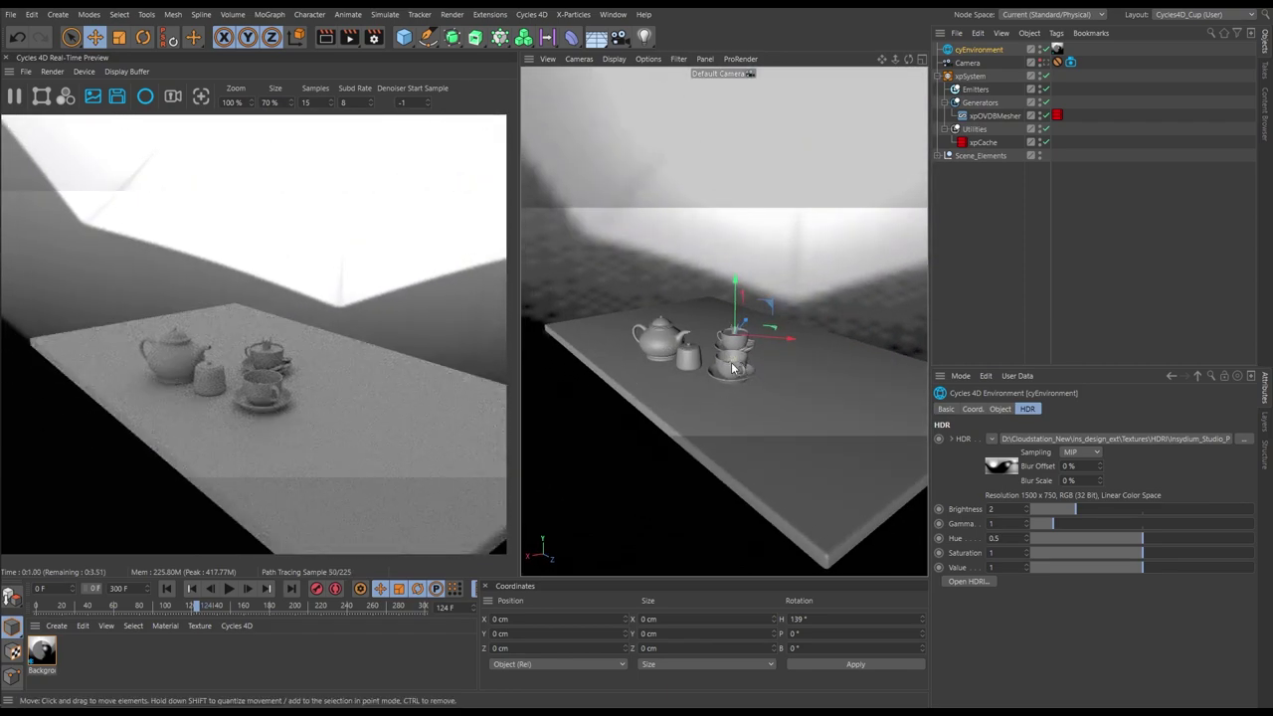
left_click_drag(742, 370, 663, 367, "alt")
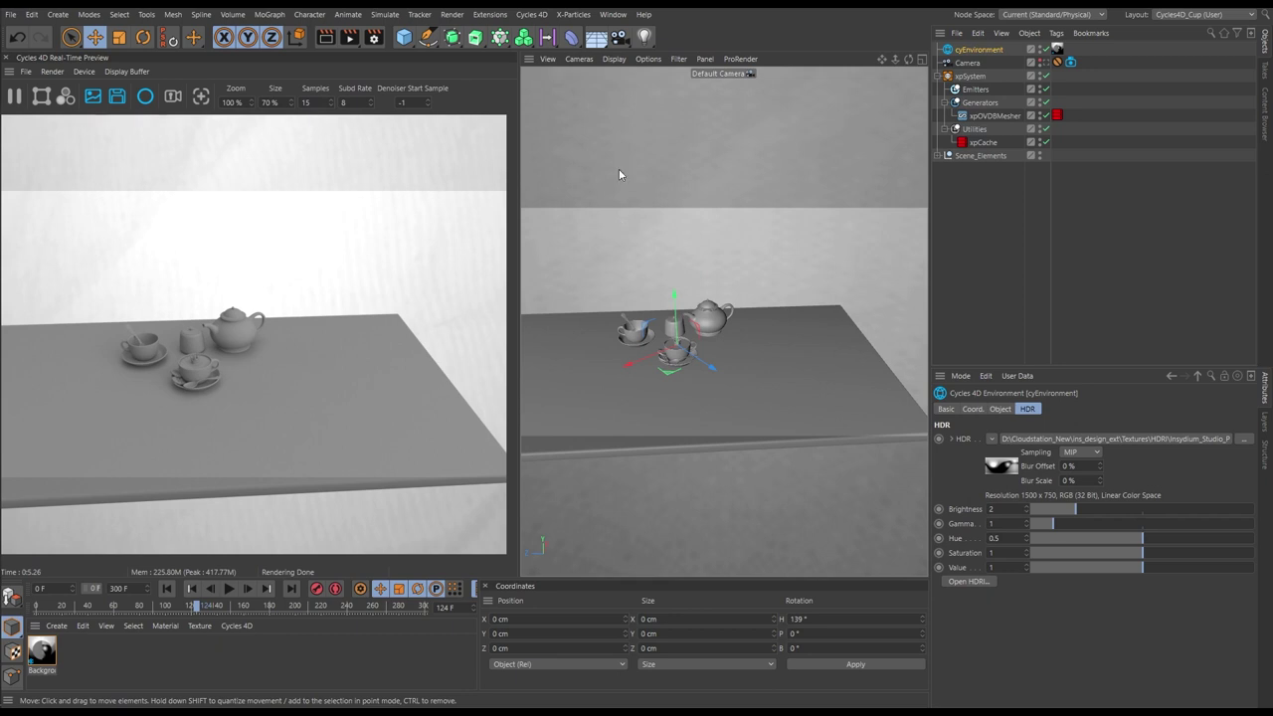
left_click(544, 14)
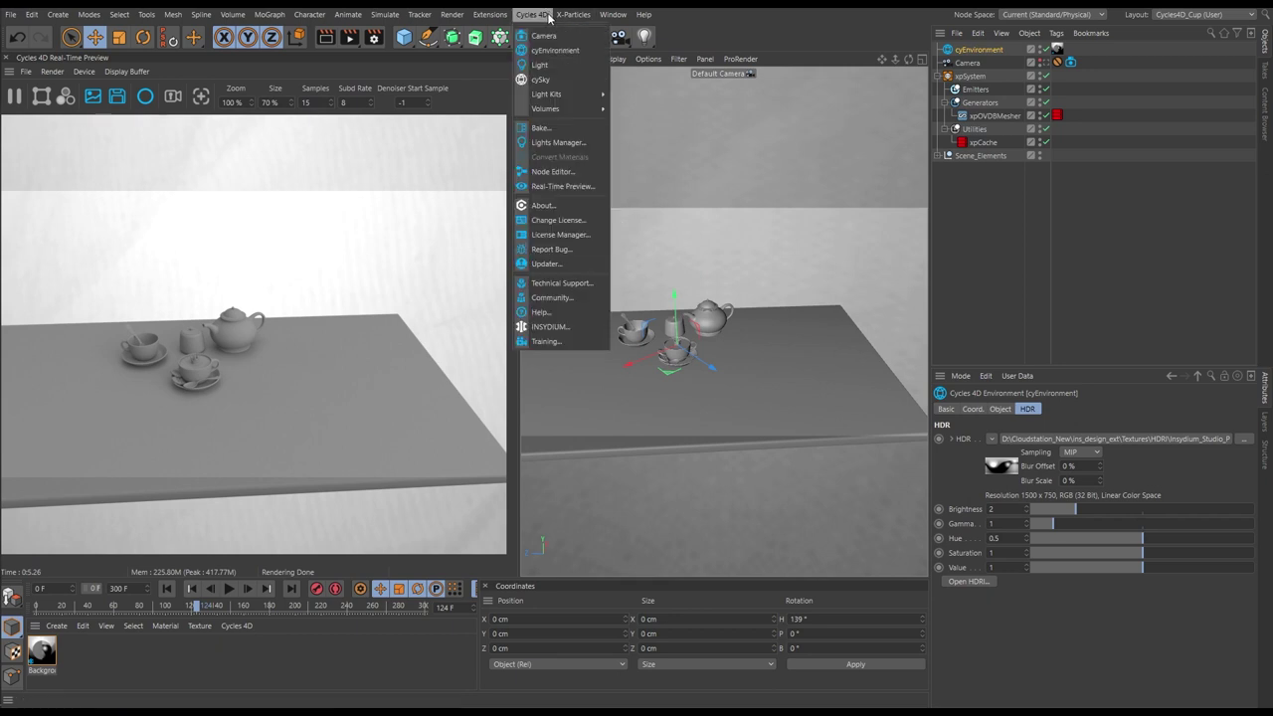
mouse_move(555, 97)
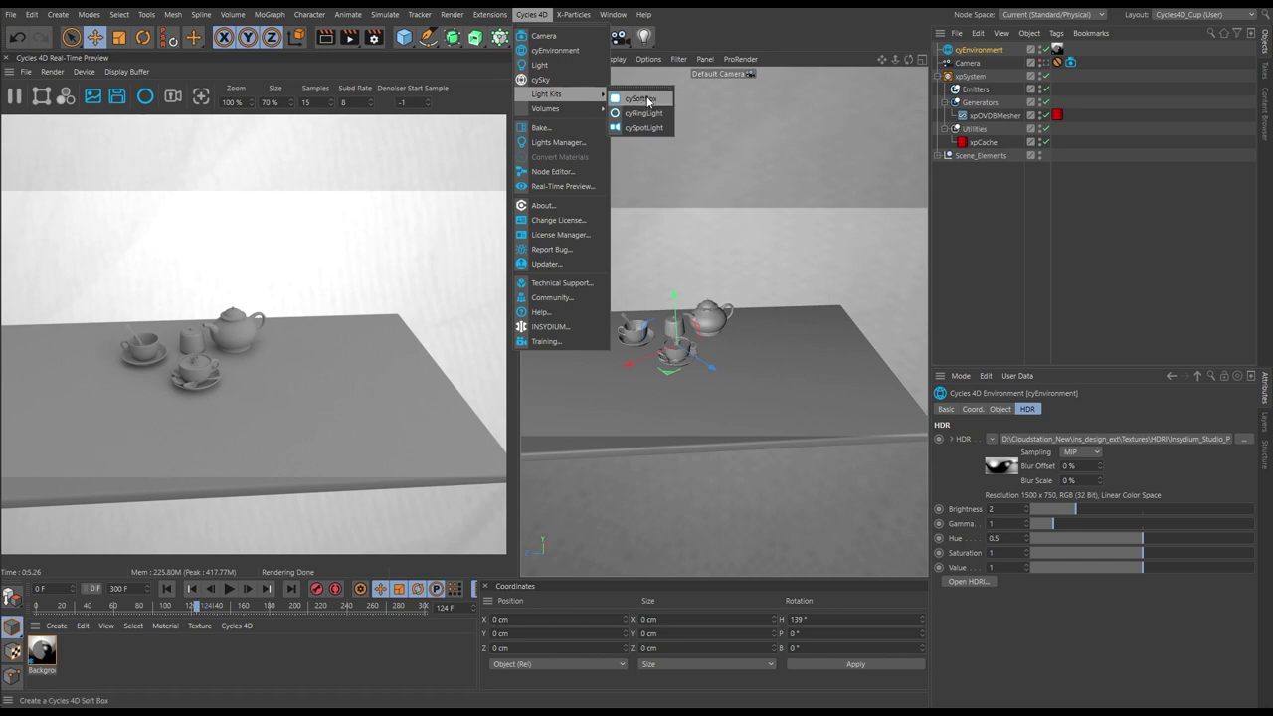
left_click(641, 99)
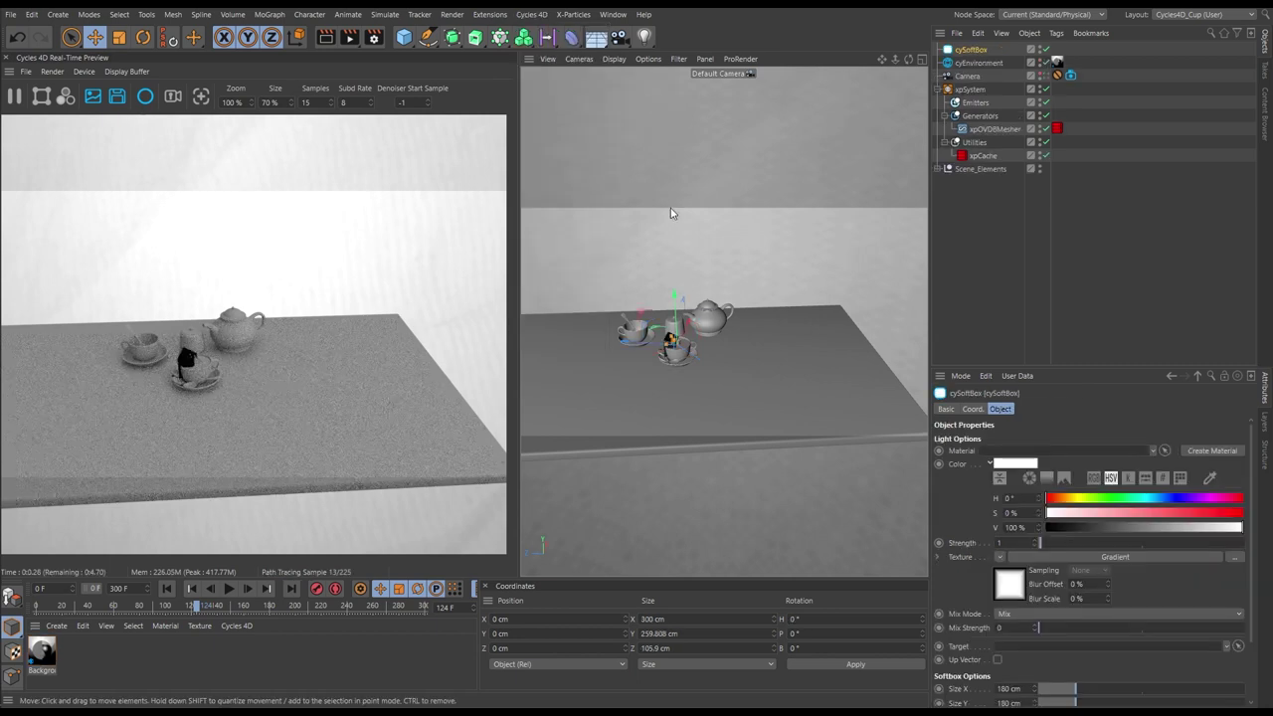
Set the Cup mesh inside Scene_Elements as the softbox's target.
left_click_drag(671, 352, 541, 353, "alt")
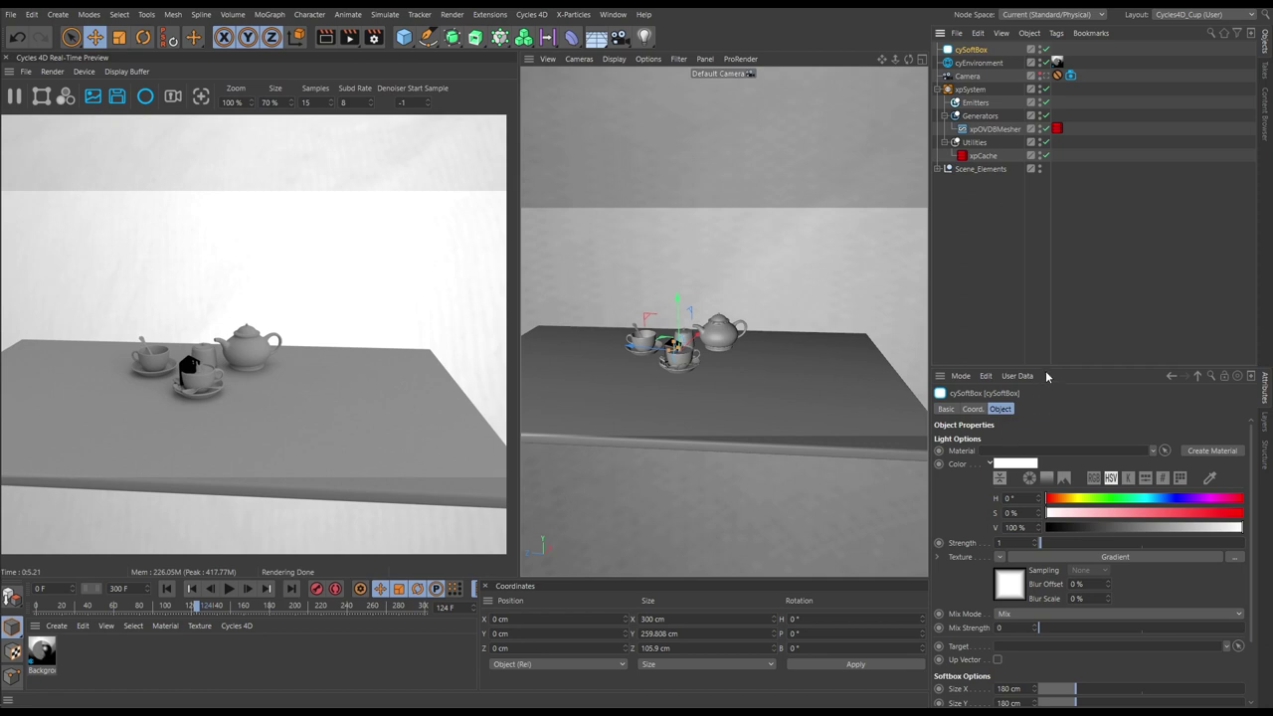
left_click_drag(1048, 368, 1048, 253)
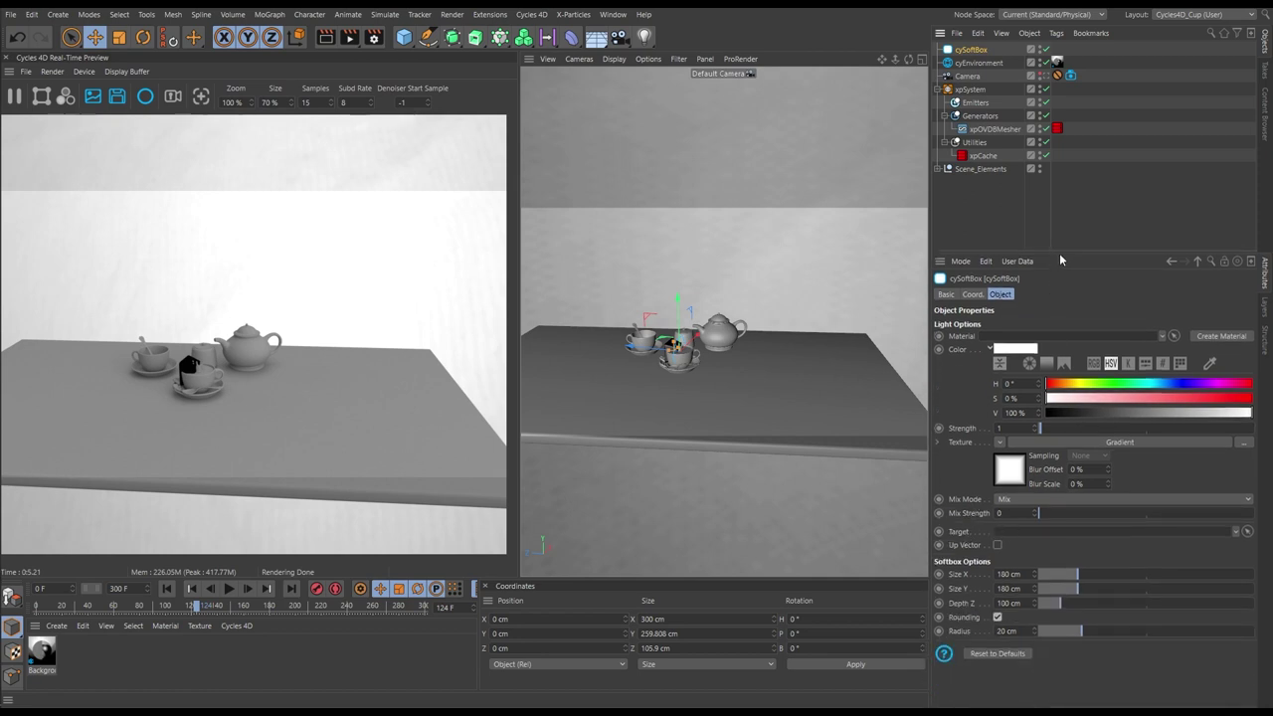
left_click_drag(1059, 256, 1048, 365)
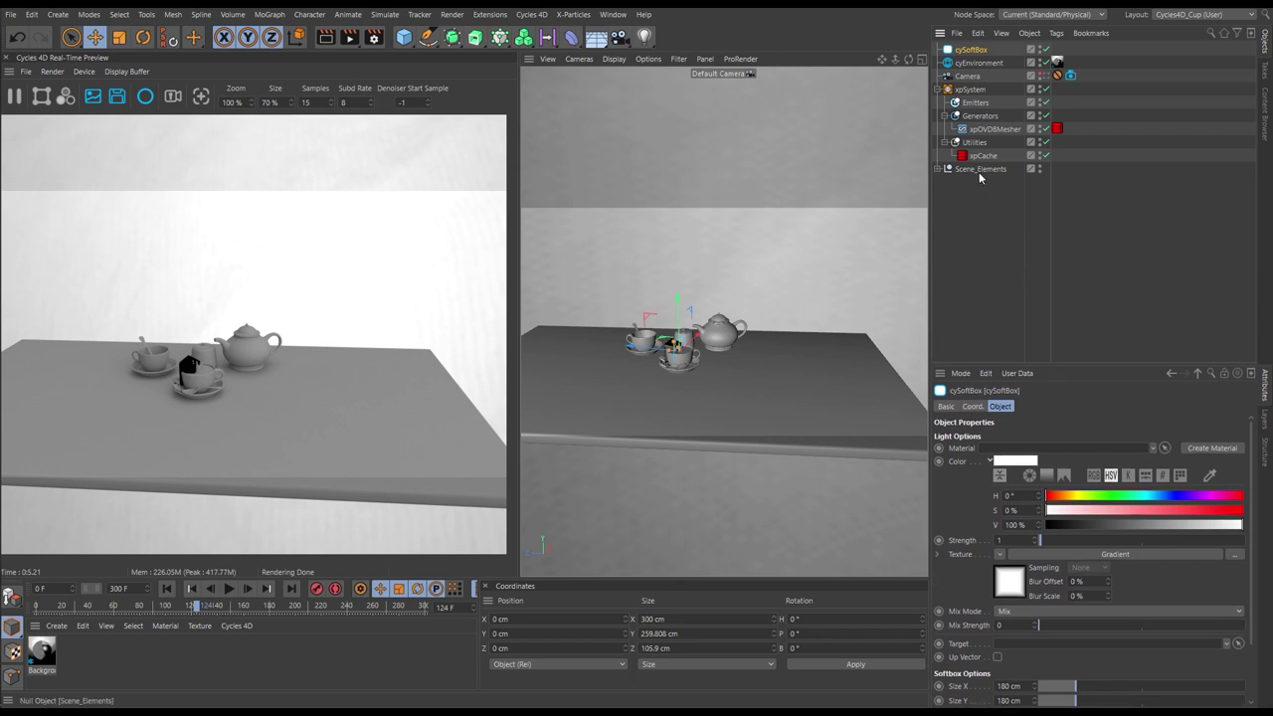
left_click(937, 169)
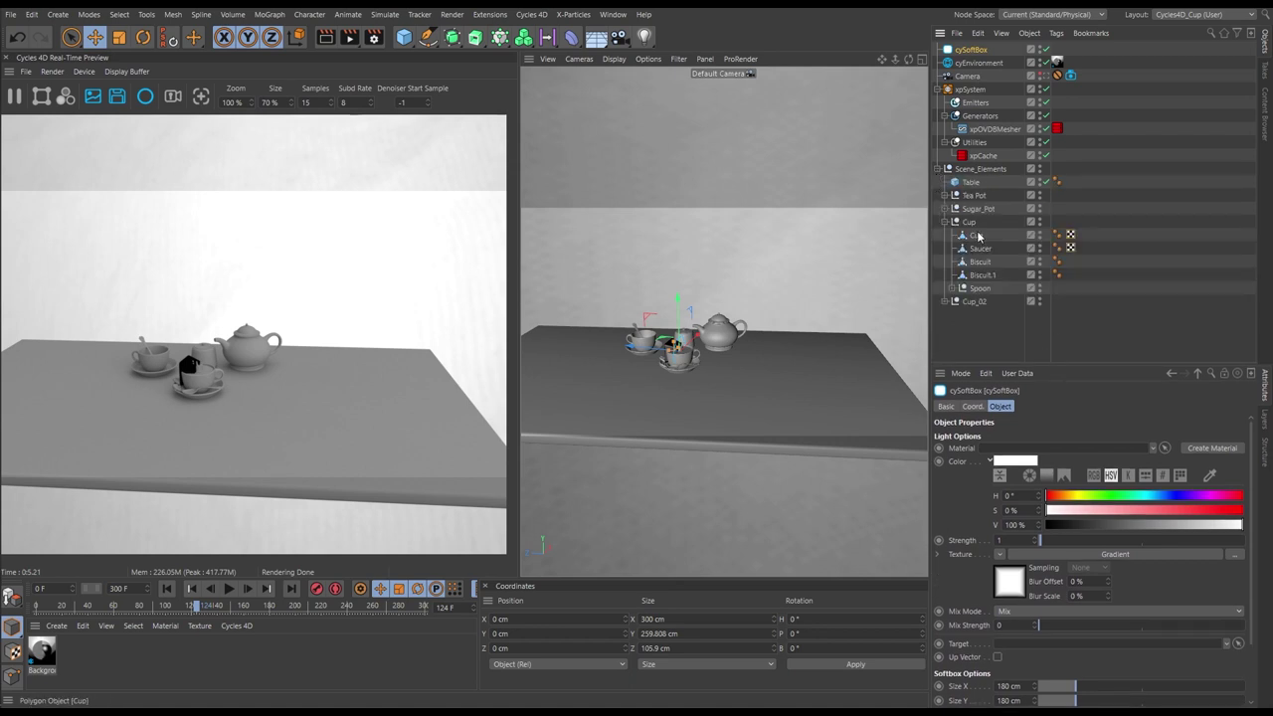
left_click_drag(976, 238, 1024, 644)
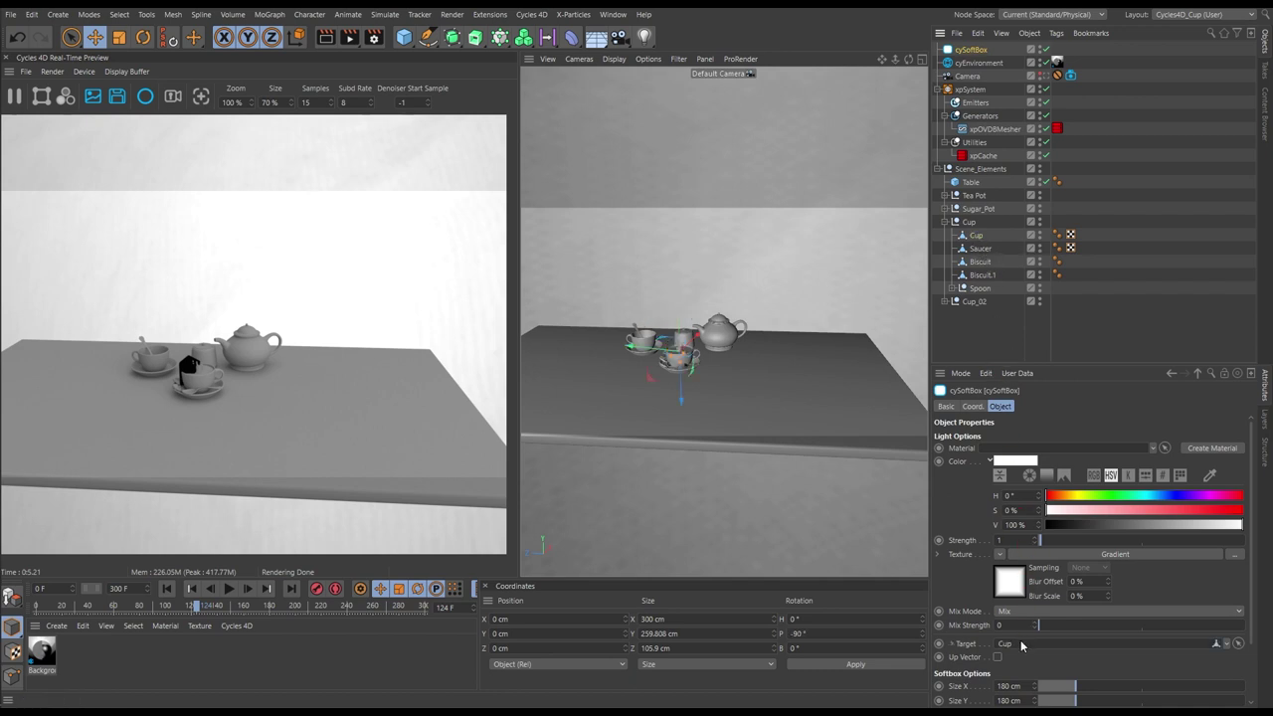
Move the softbox to about X -783, Y 466, Z -916 cm and enlarge it to about 1365 by 996 cm.
left_click_drag(629, 351, 759, 389)
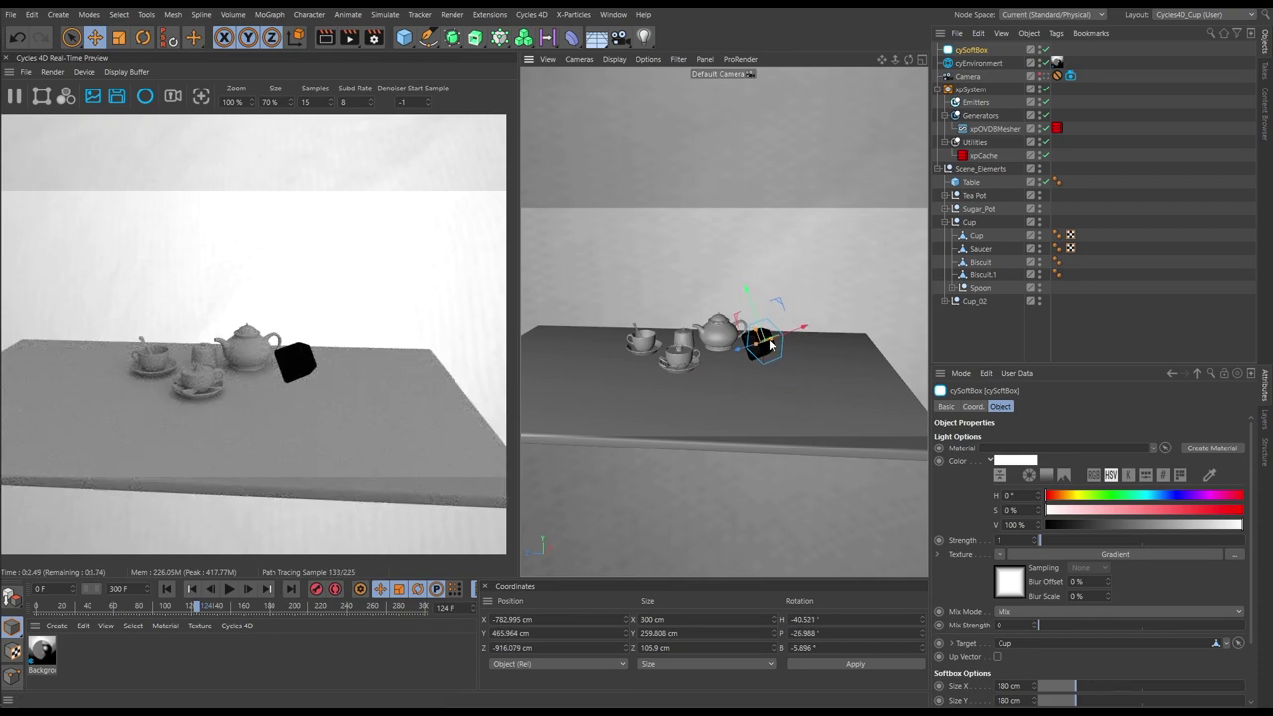
left_click_drag(772, 345, 831, 320)
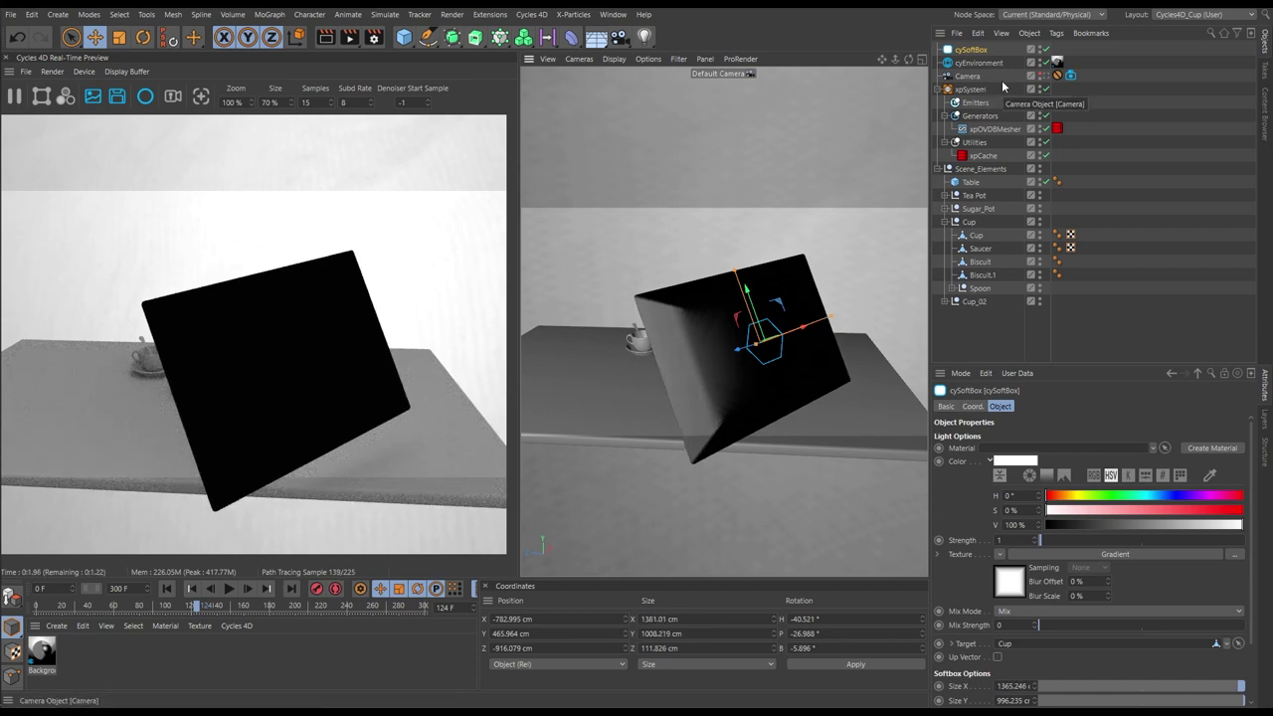
Return to the scene camera view and set the softbox's strength to 10.
left_click(1035, 77)
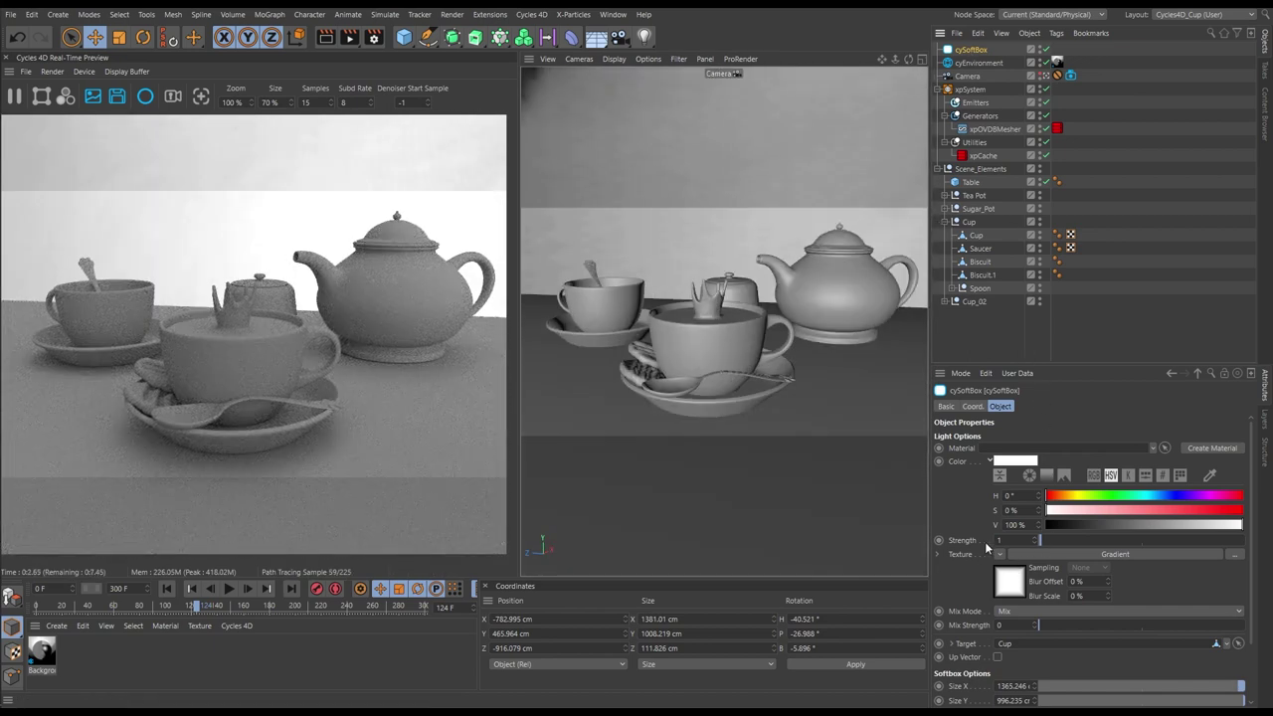
left_click_drag(1035, 546, 1054, 542)
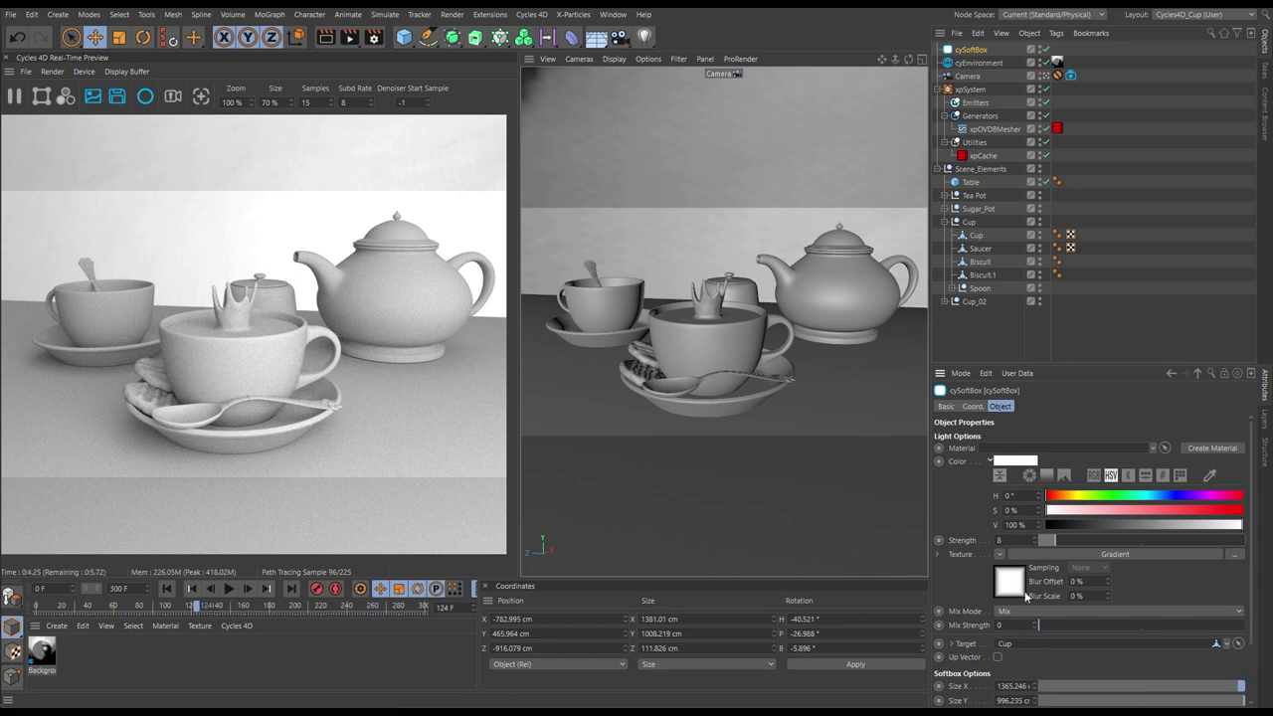
left_click(1057, 537)
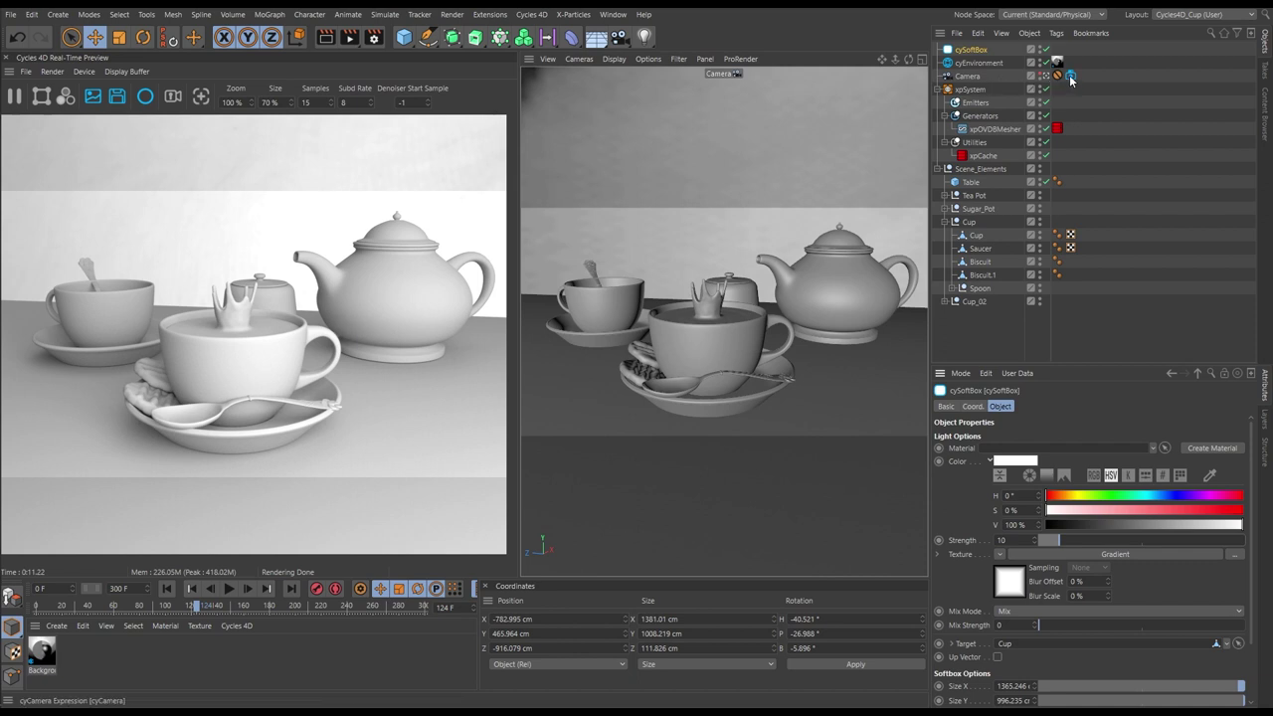
Set the depth of field aperture size to 0.14 in the Camera's cyCamera tag.
left_click(970, 79)
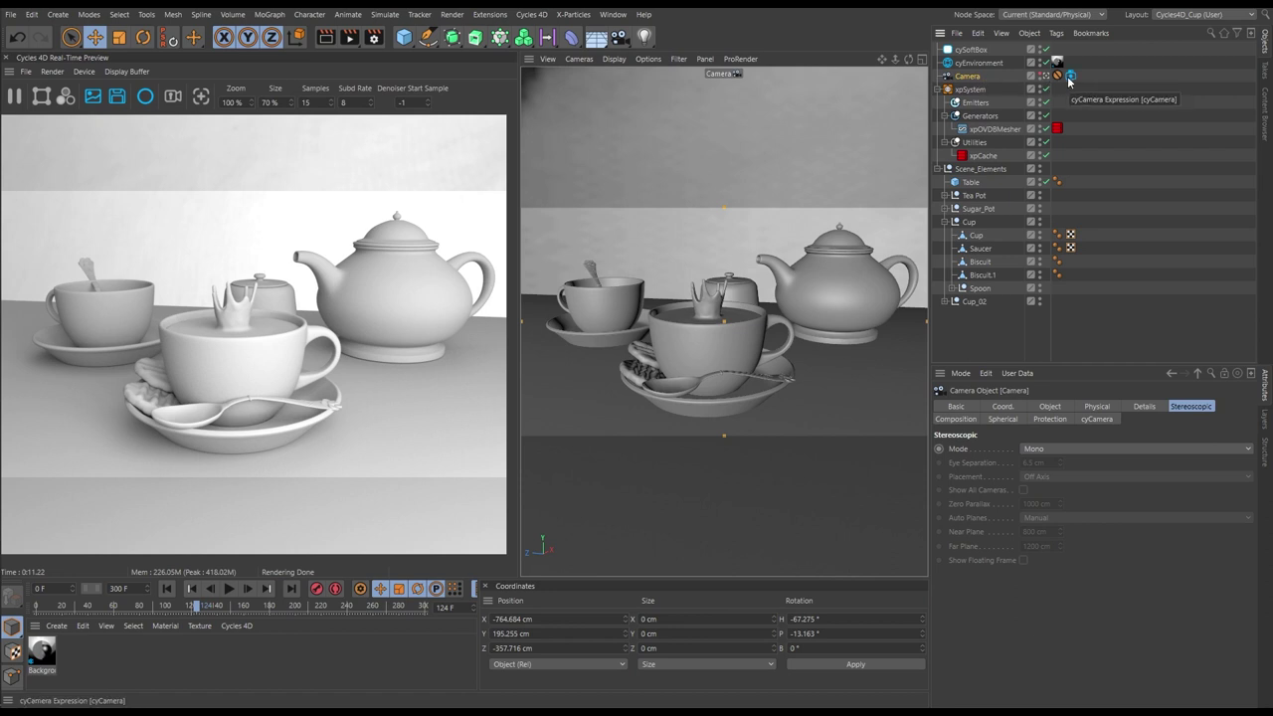
left_click(1069, 77)
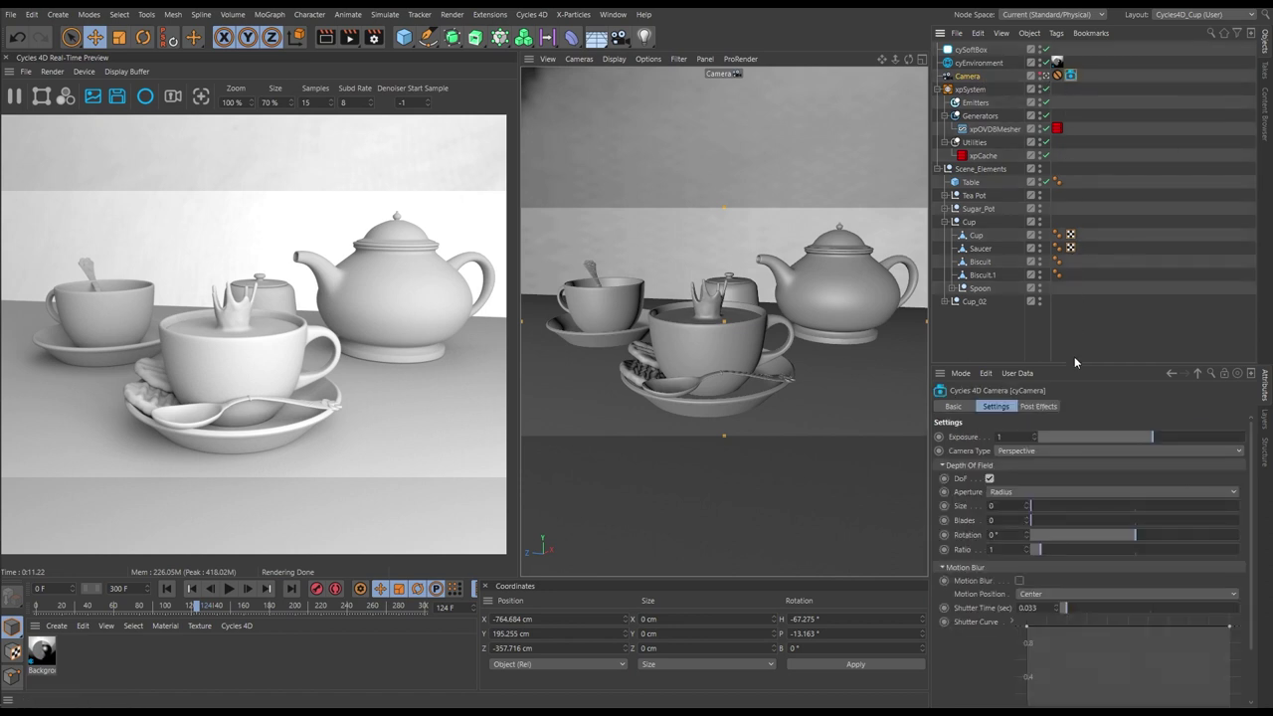
left_click_drag(1076, 365, 1068, 292)
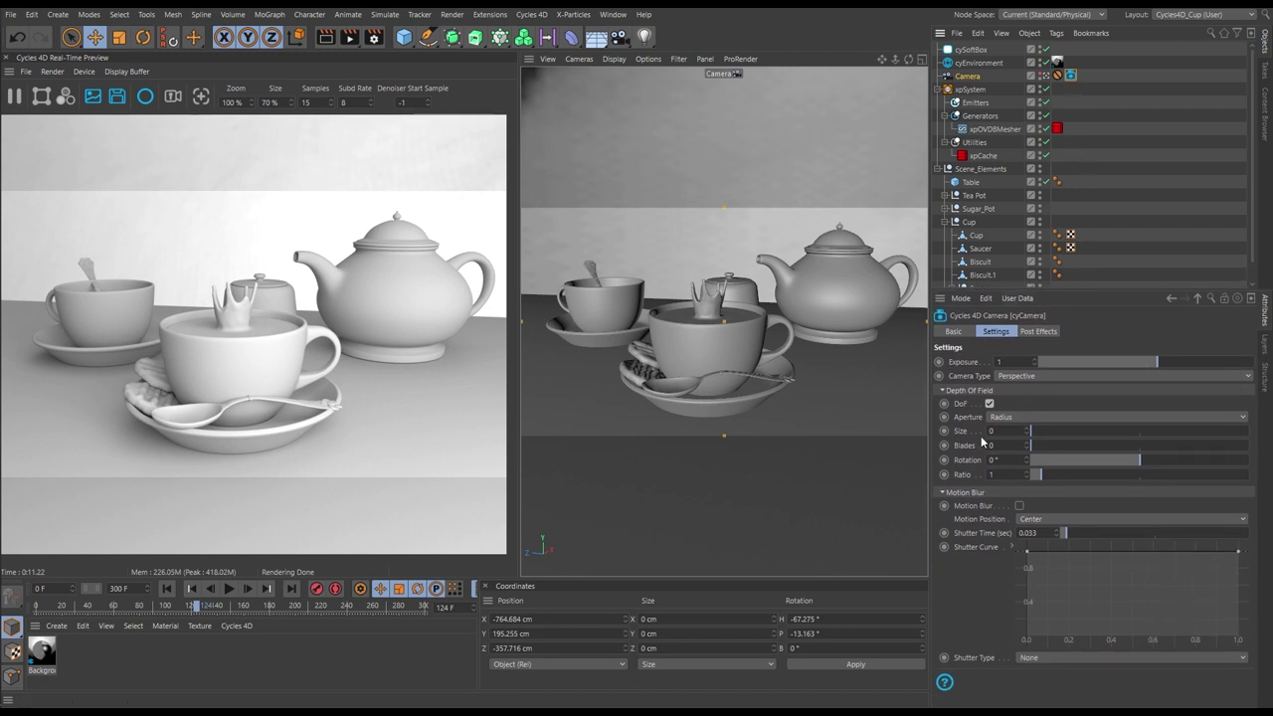
left_click_drag(1035, 435, 1062, 434)
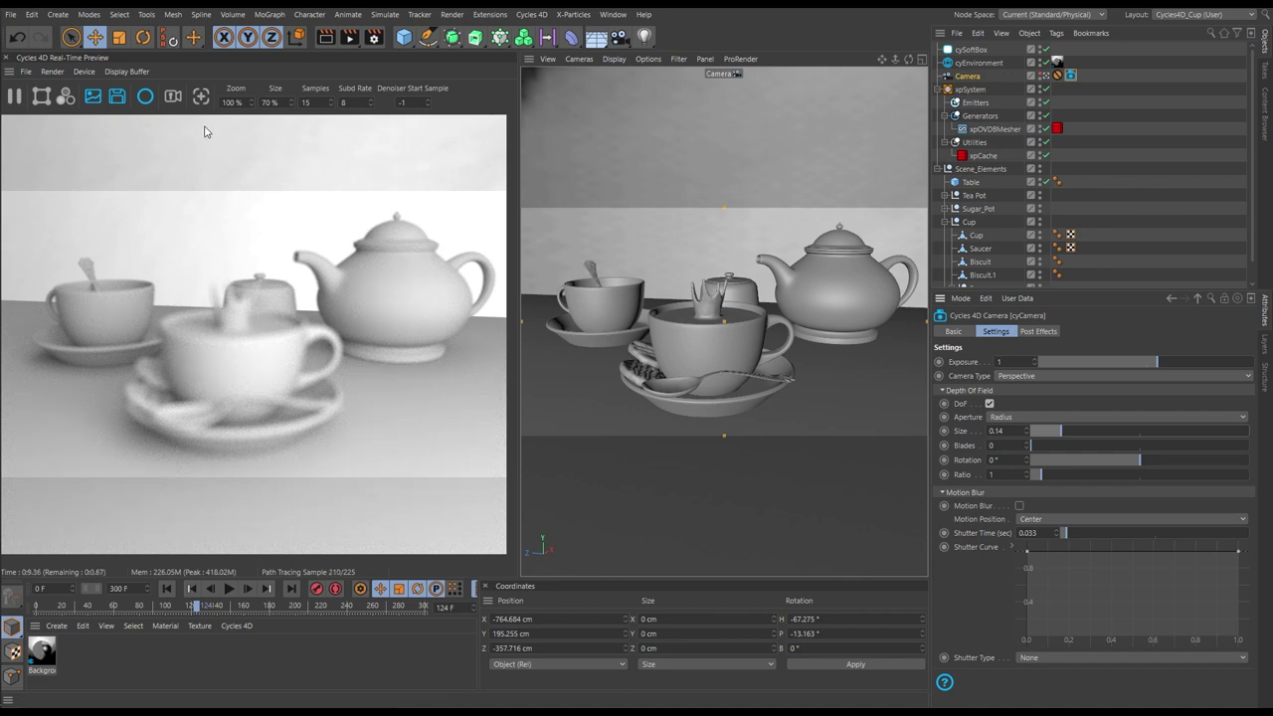
Pick the splash in the front cup as the camera's focus point in the real-time preview.
left_click(199, 96)
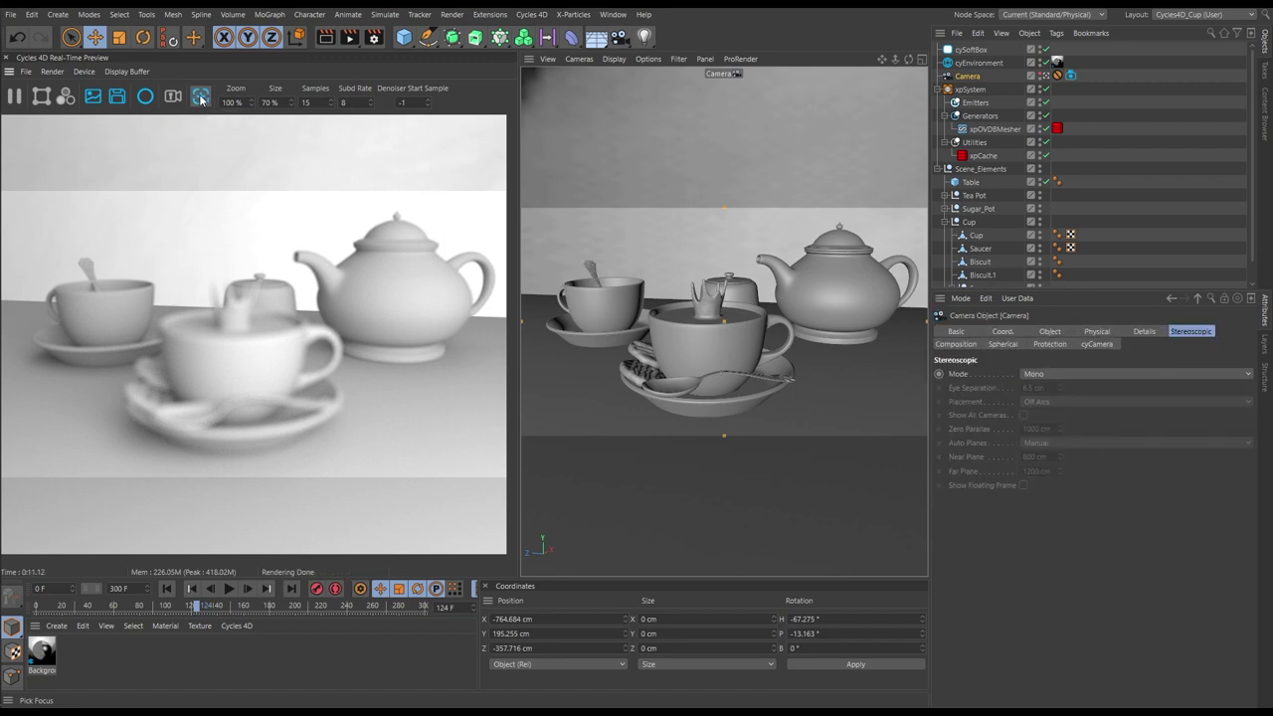
left_click(231, 315)
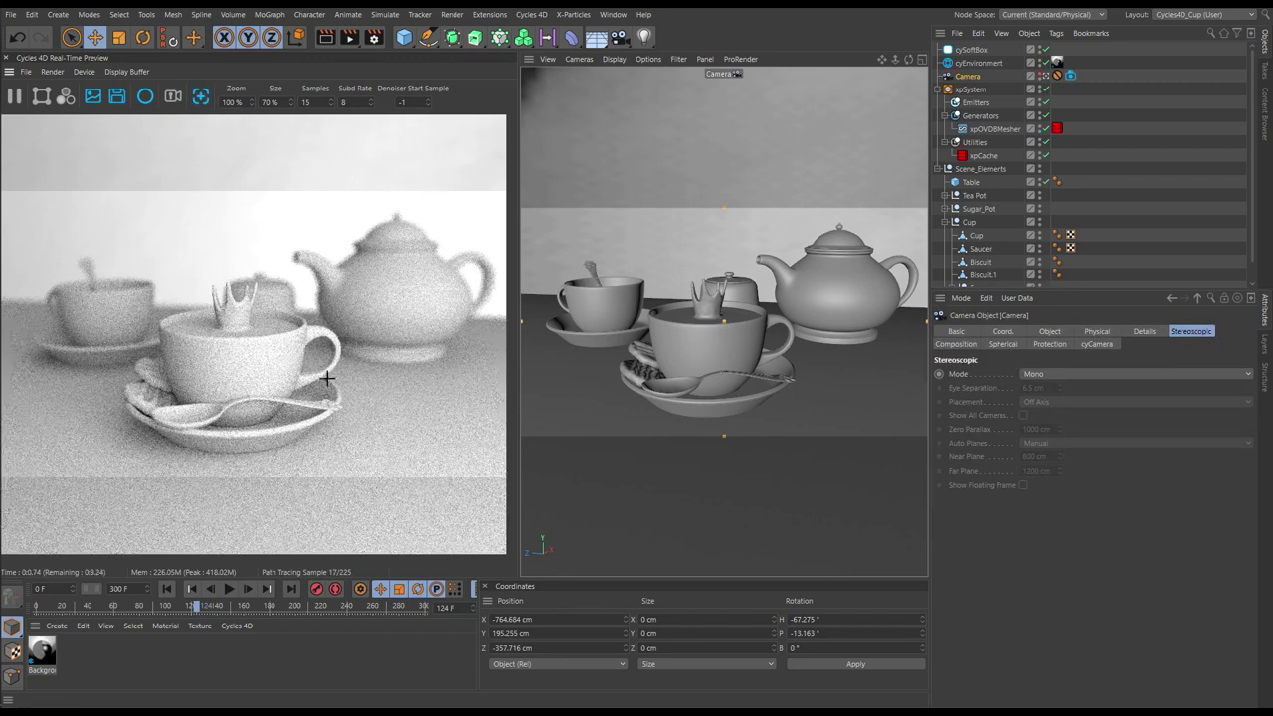
left_click(202, 100)
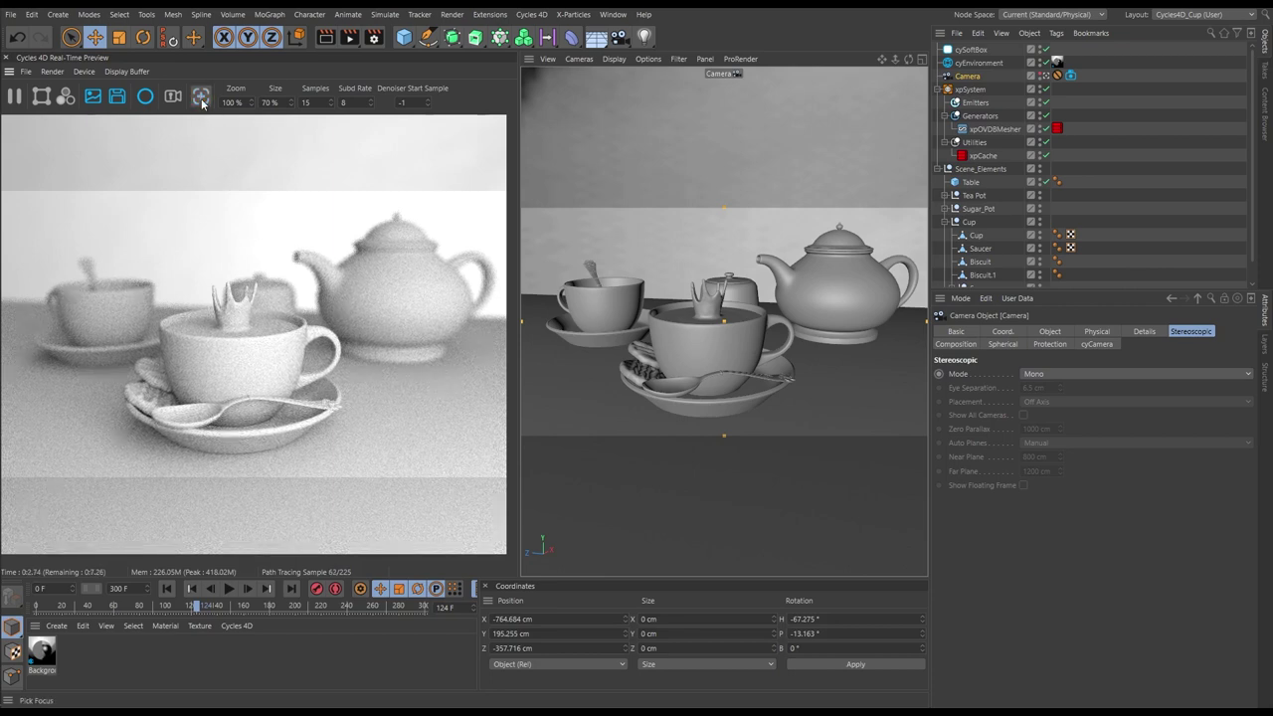
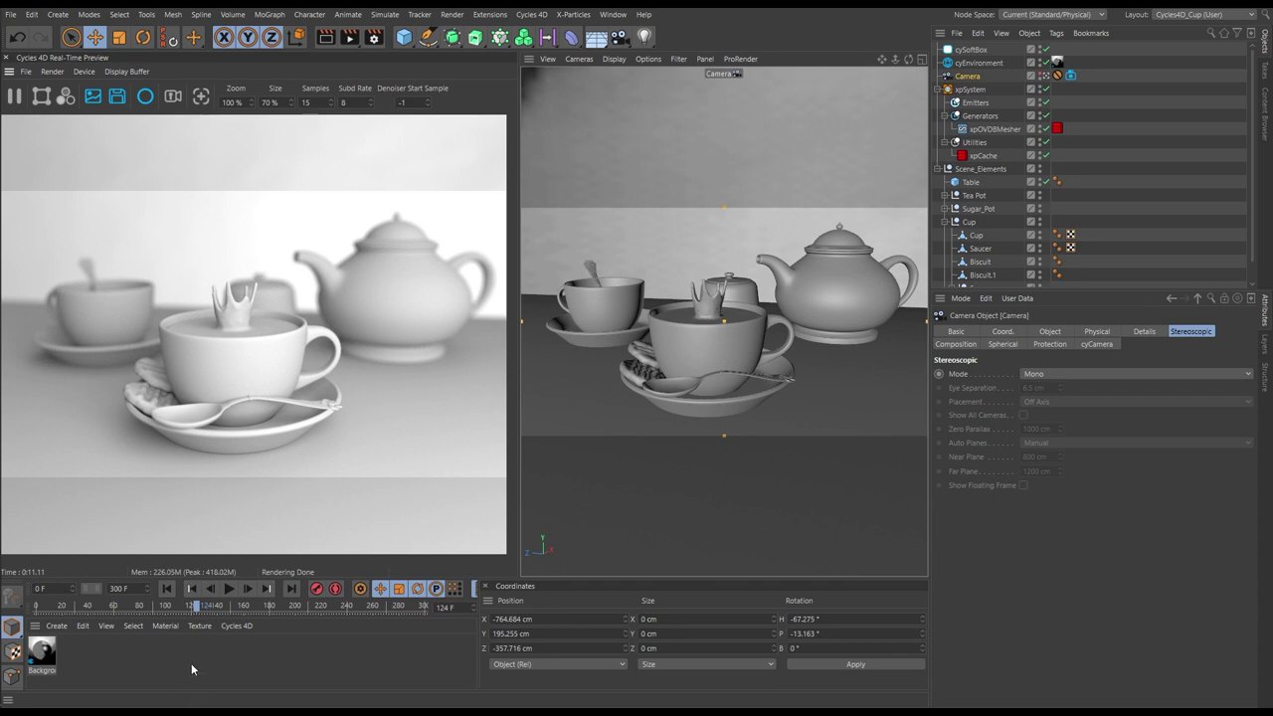
Create a Cycles 4D Glass BSDF surface material and apply it to the splash mesh in the front cup.
left_click(236, 626)
mouse_move(265, 553)
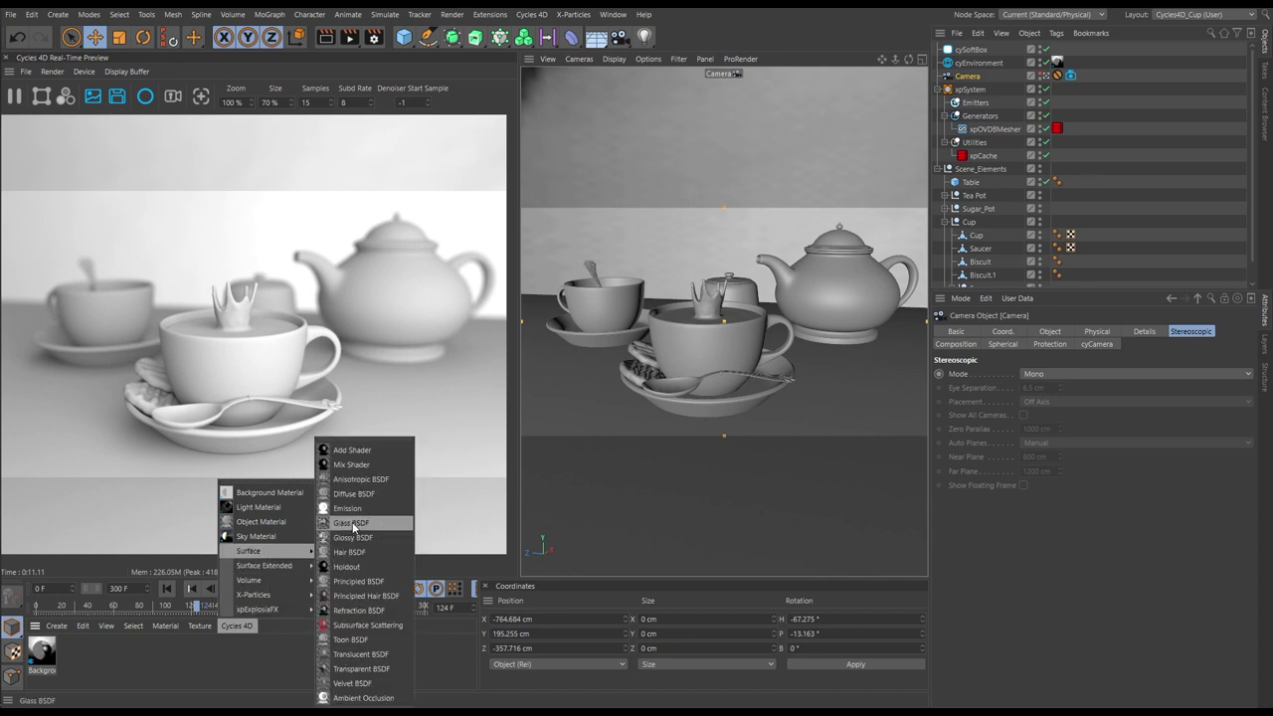
left_click(352, 522)
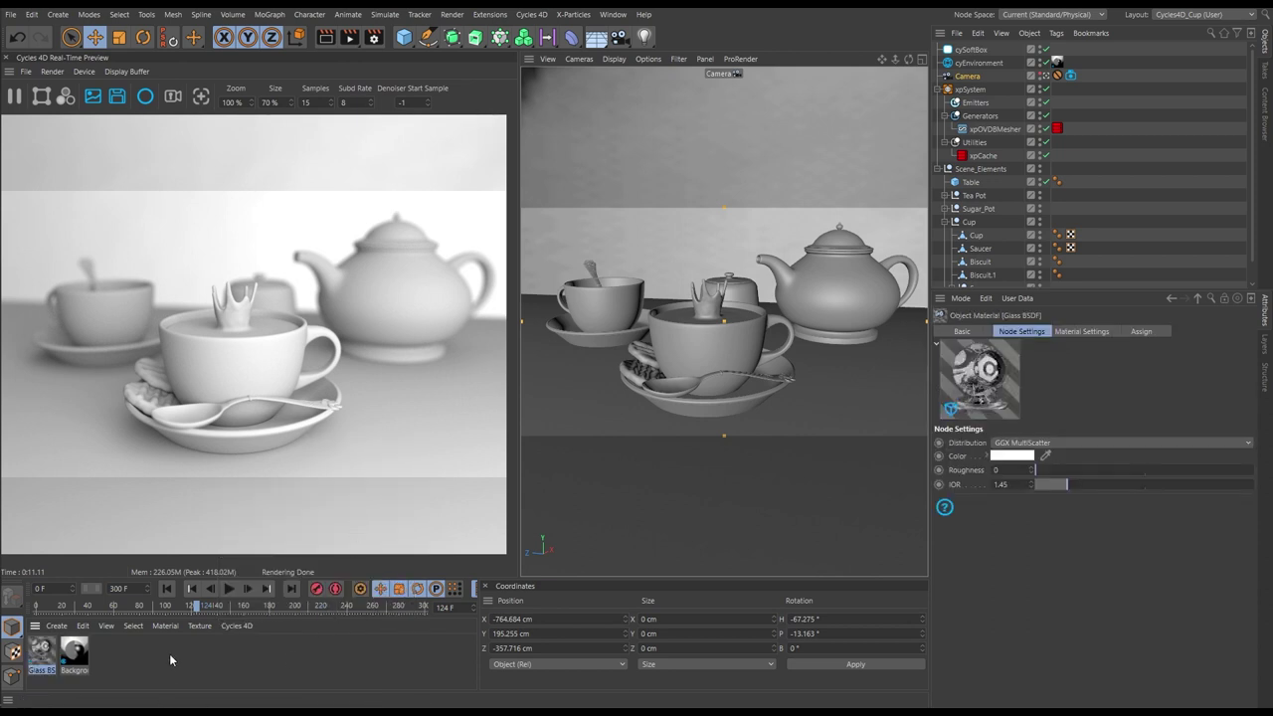
left_click_drag(44, 655, 706, 313)
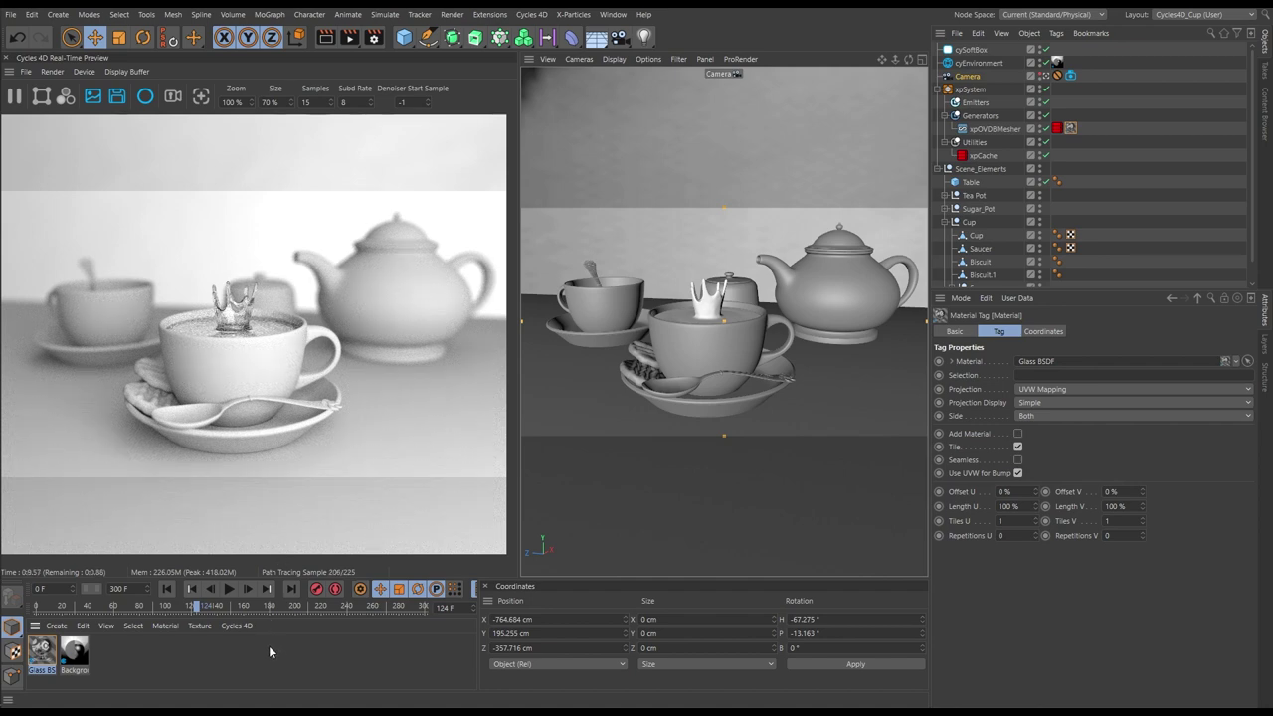
Open the Glass BSDF material in the Node Editor and set the glass node's IOR to 1.33.
double_click(41, 653)
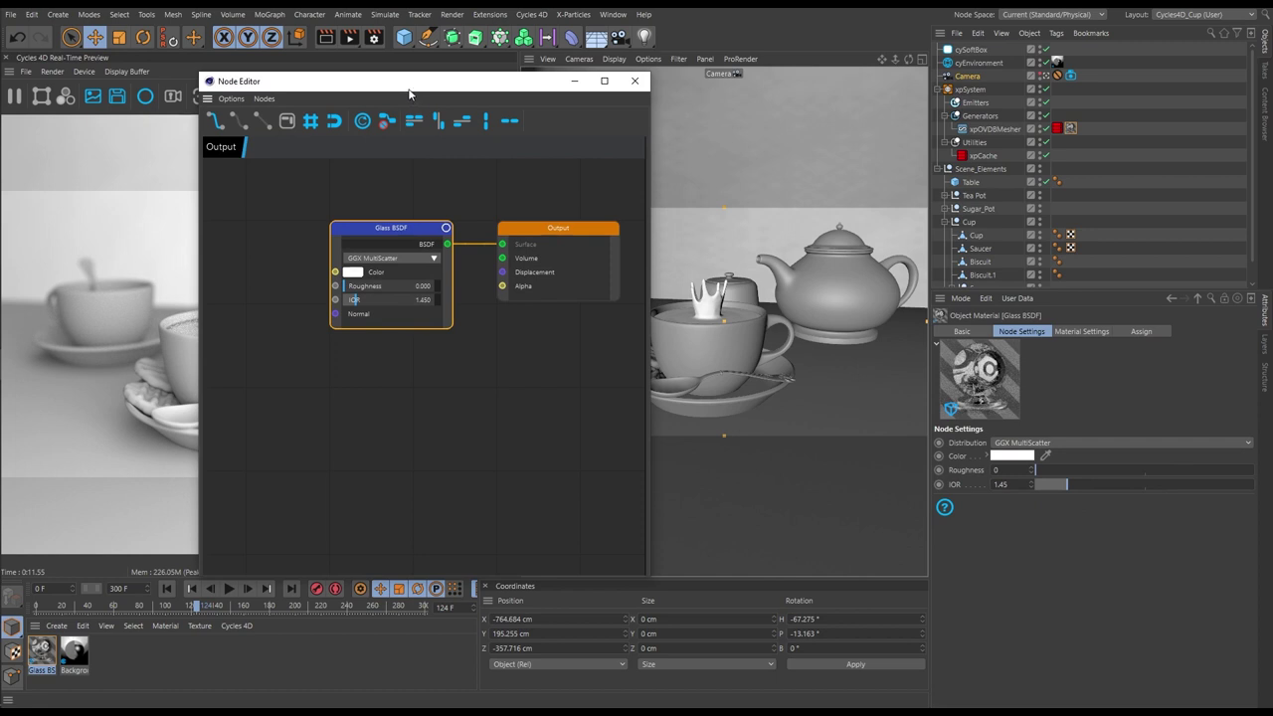
left_click_drag(408, 96, 602, 57)
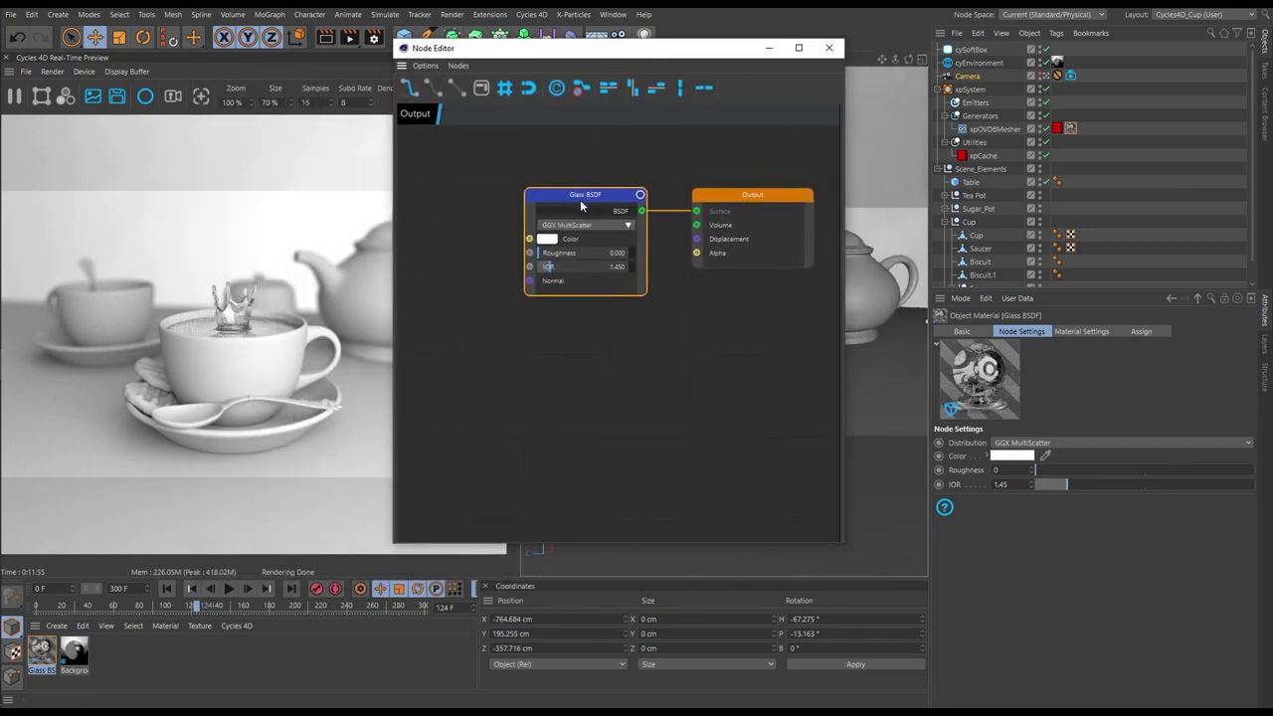
left_click_drag(590, 208, 506, 208)
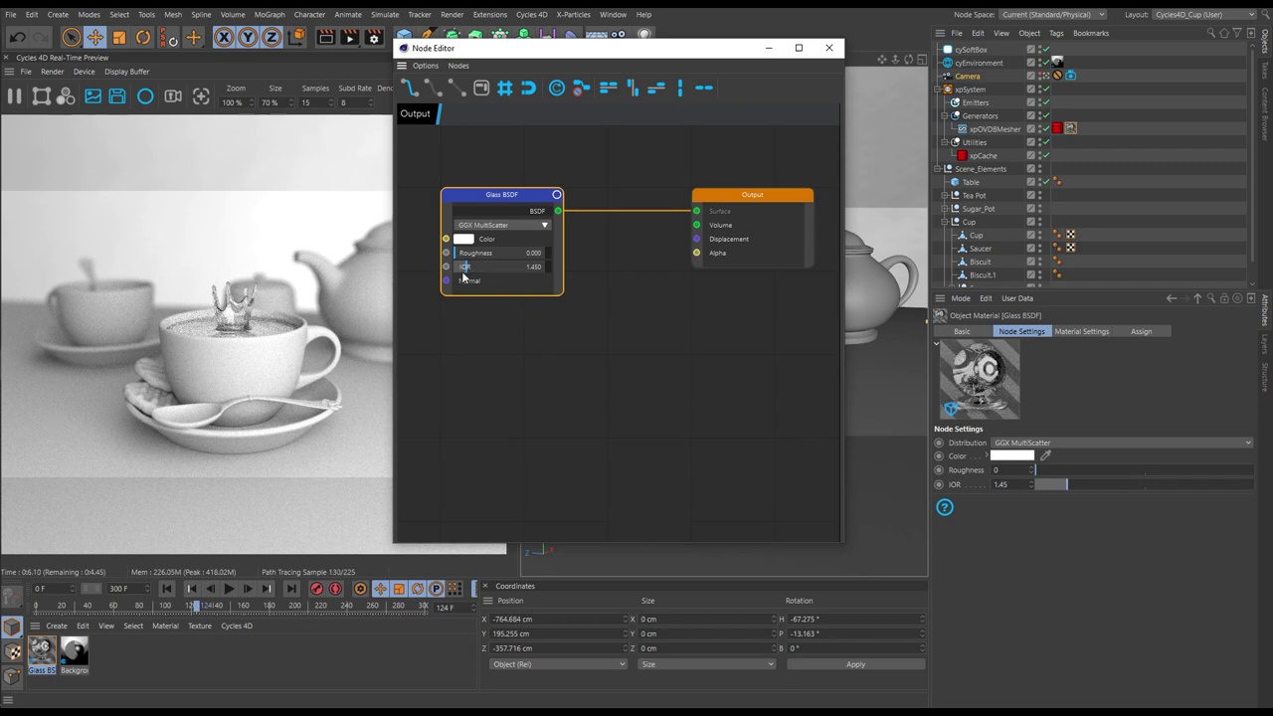
double_click(547, 271)
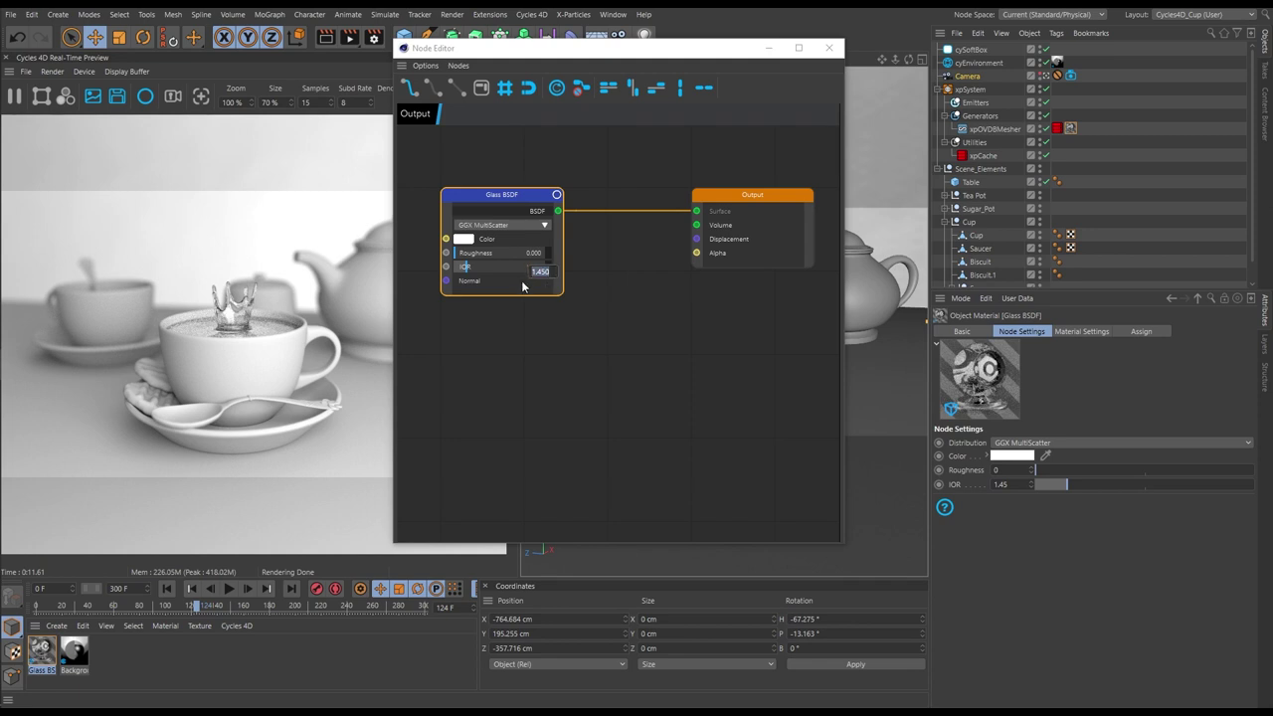
type("1.33")
key("Return")
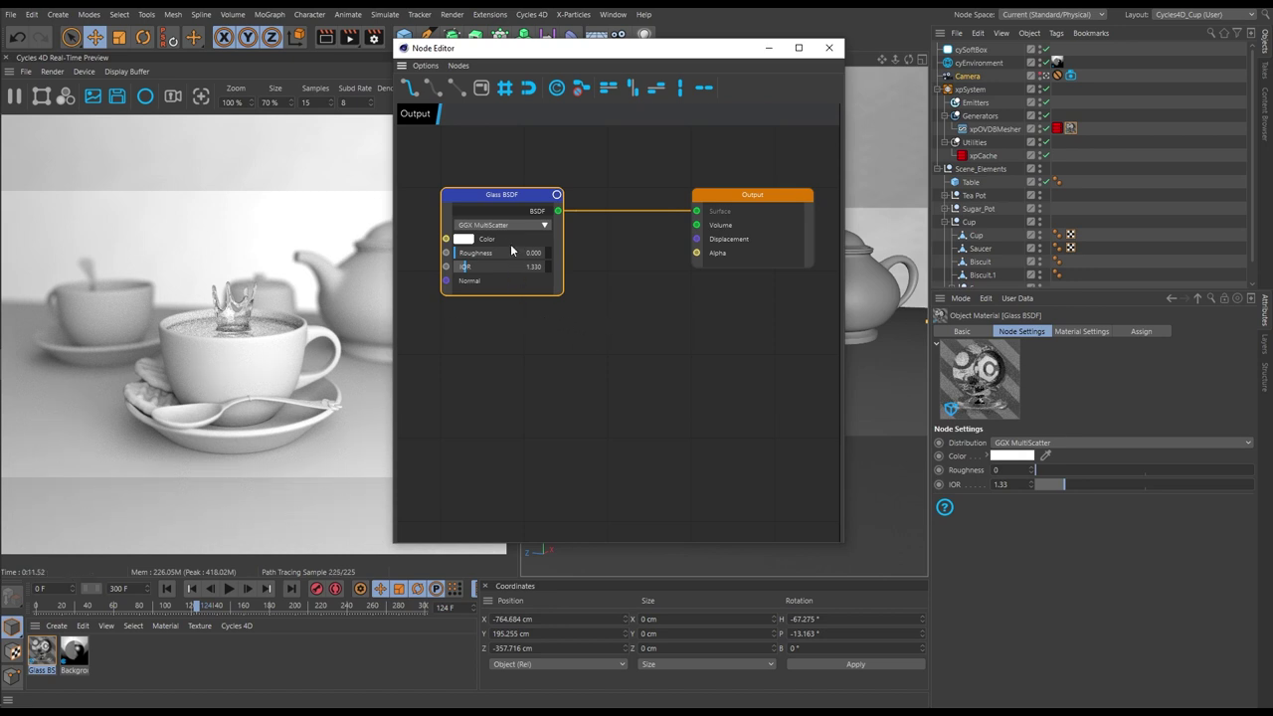
Try a brown Glass BSDF color of H 23°, S 35%, V 91%, and restore it to white.
left_click_drag(501, 191, 490, 165)
left_click_drag(569, 52, 632, 59)
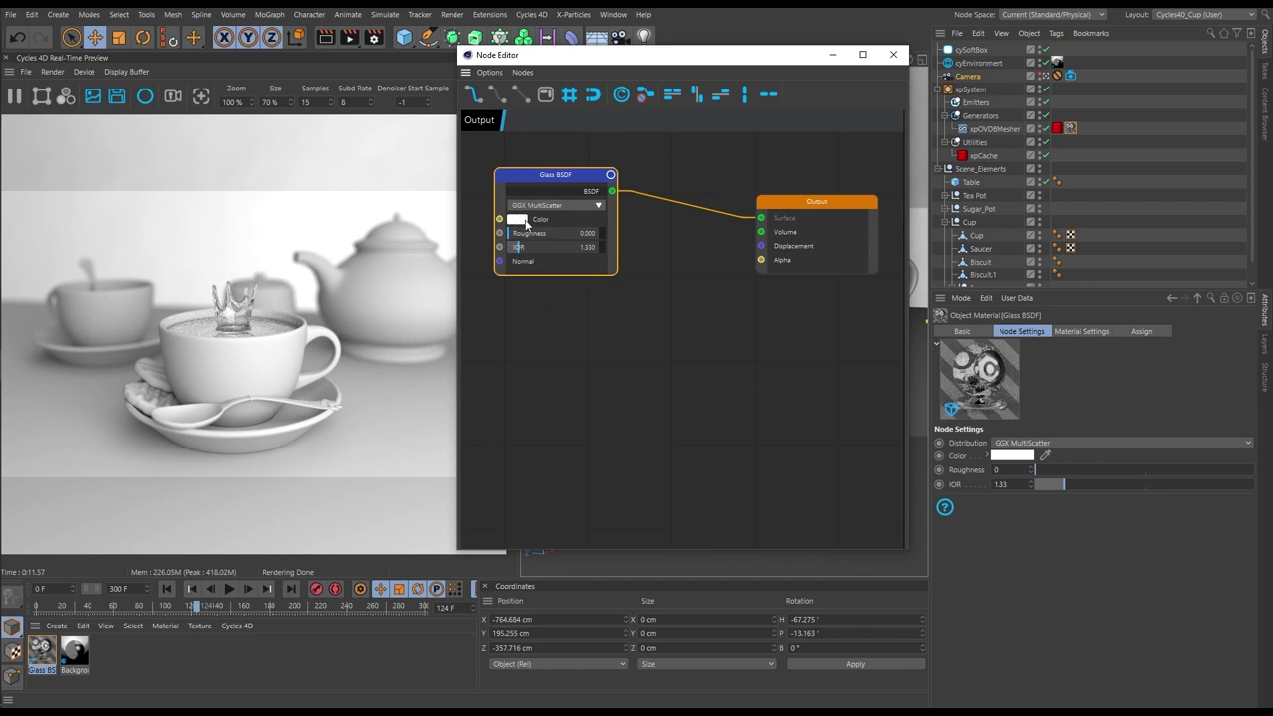
left_click(986, 455)
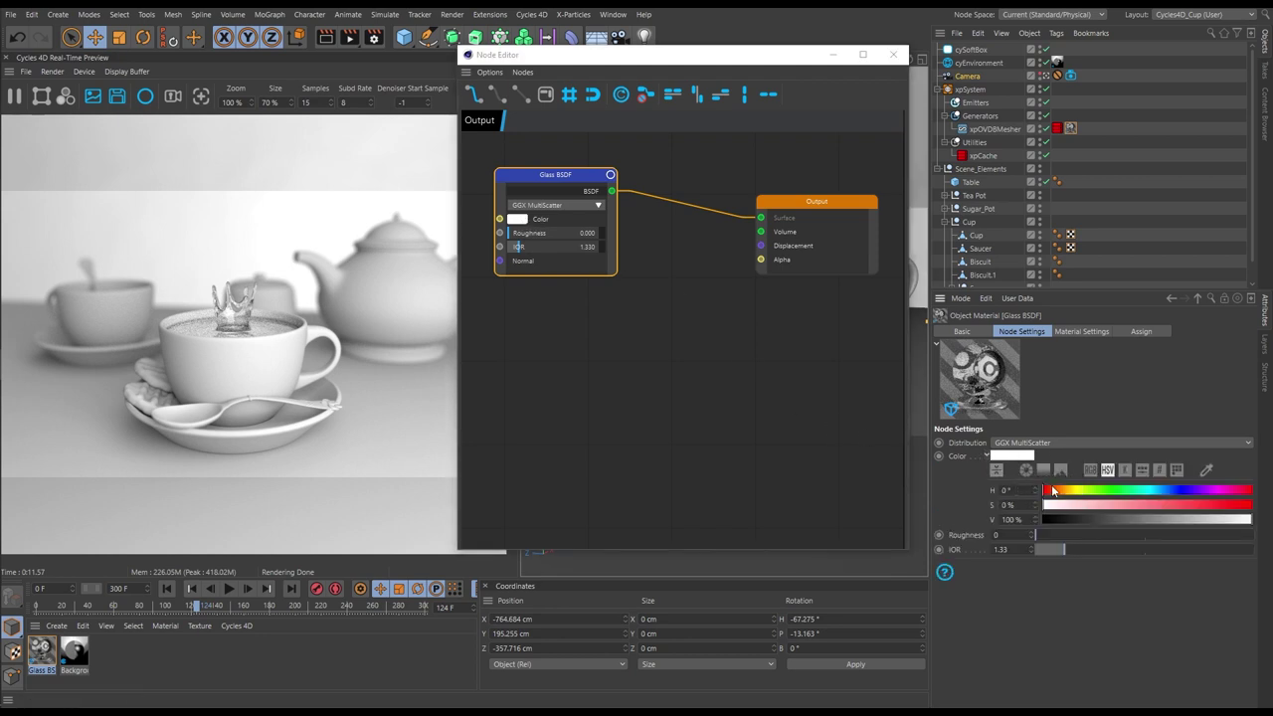
left_click_drag(1060, 492, 1151, 504)
left_click(1191, 518)
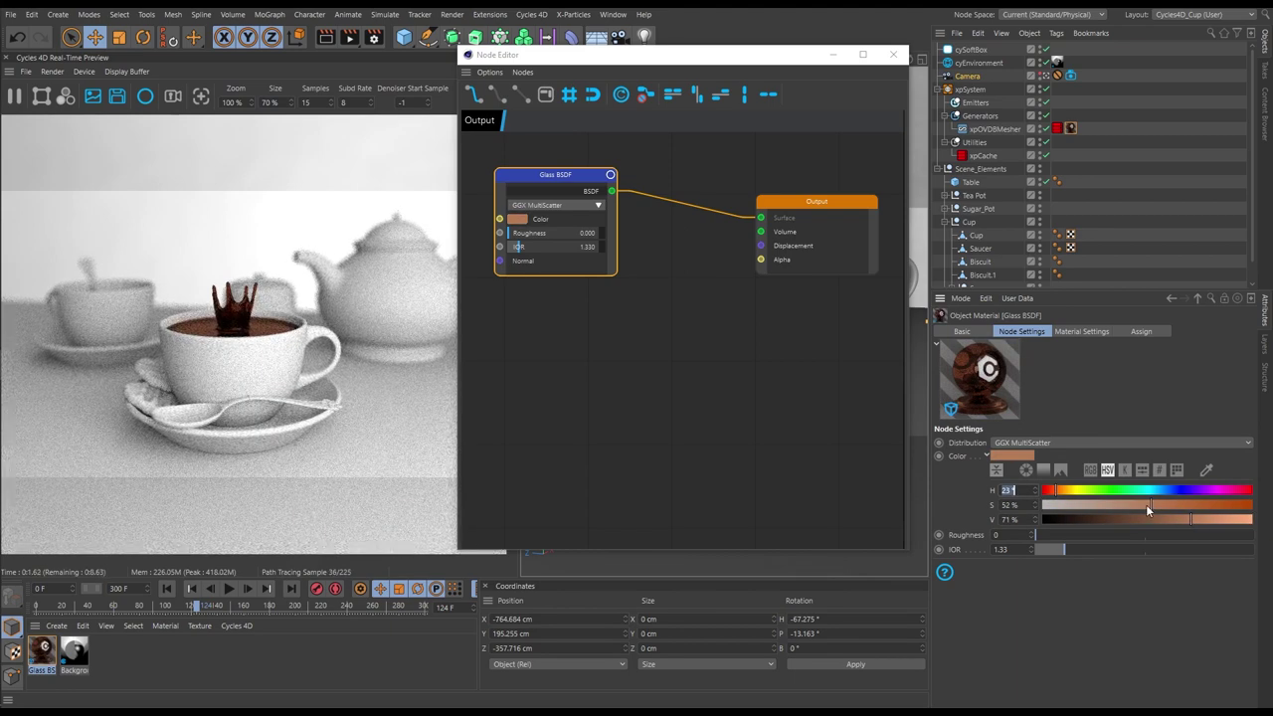
left_click_drag(1145, 504, 1114, 506)
left_click_drag(1194, 521, 1233, 521)
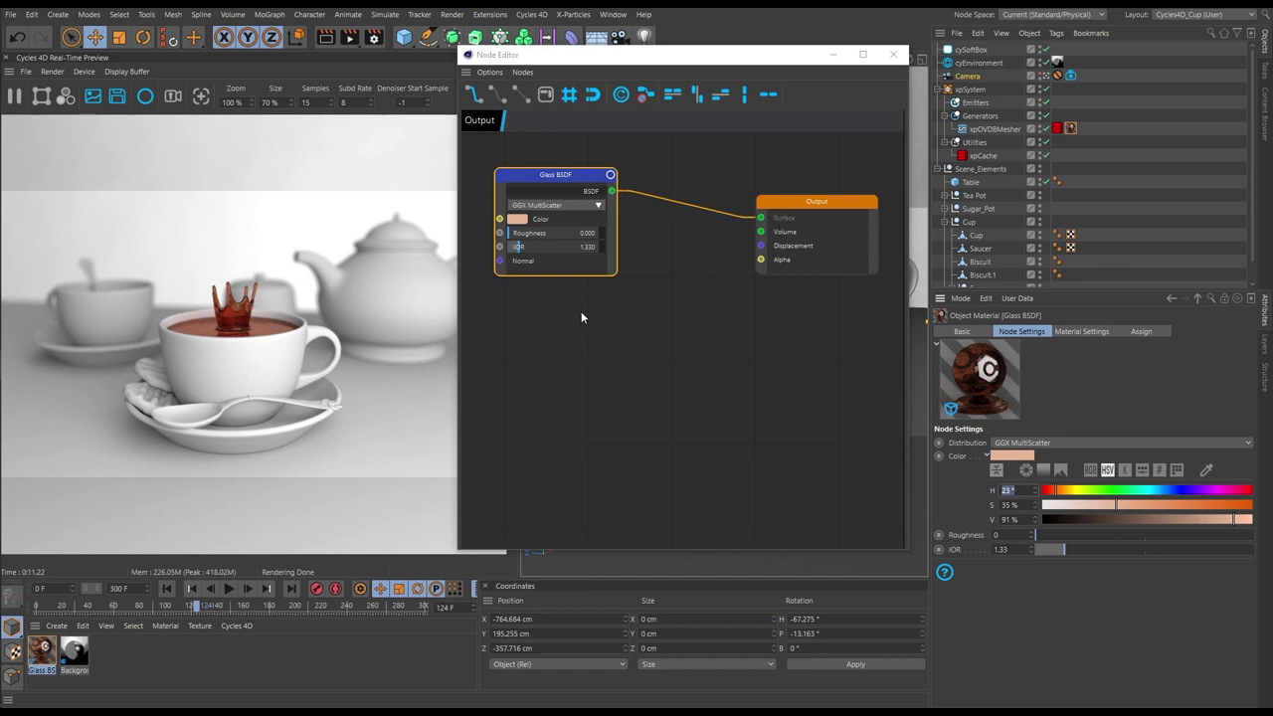
left_click_drag(1086, 506, 1039, 505)
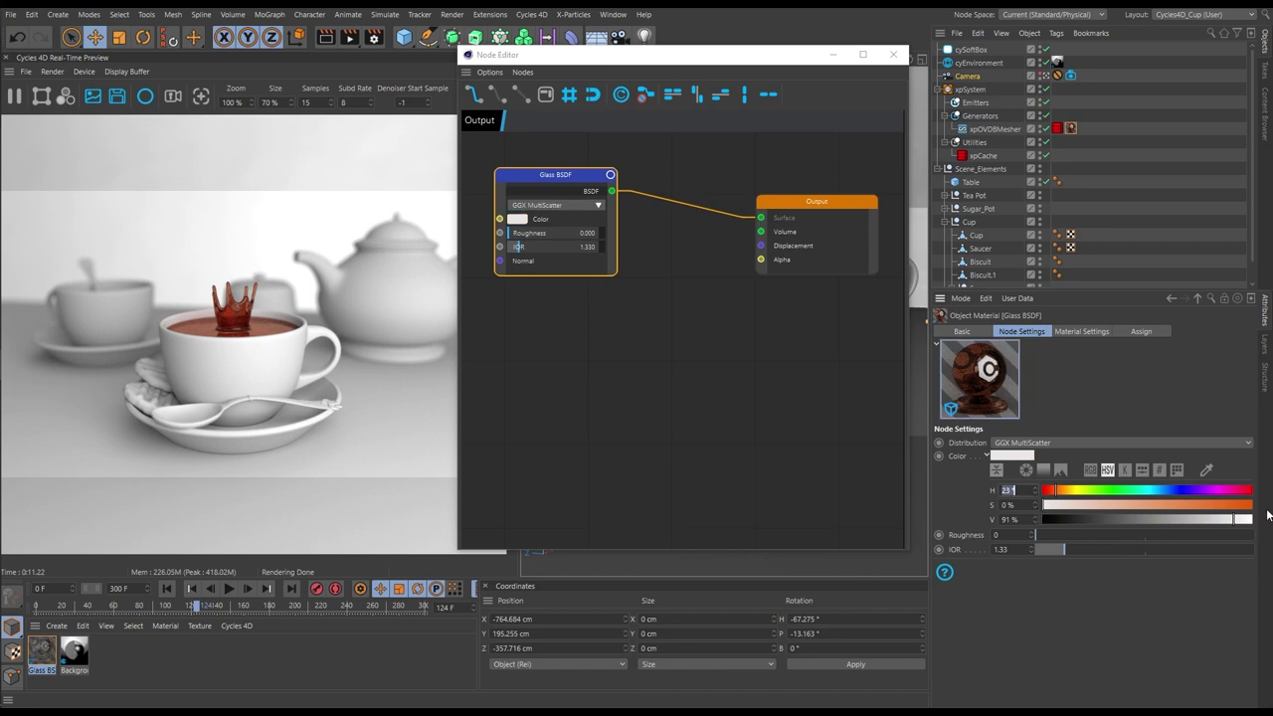
left_click_drag(1245, 519, 1258, 527)
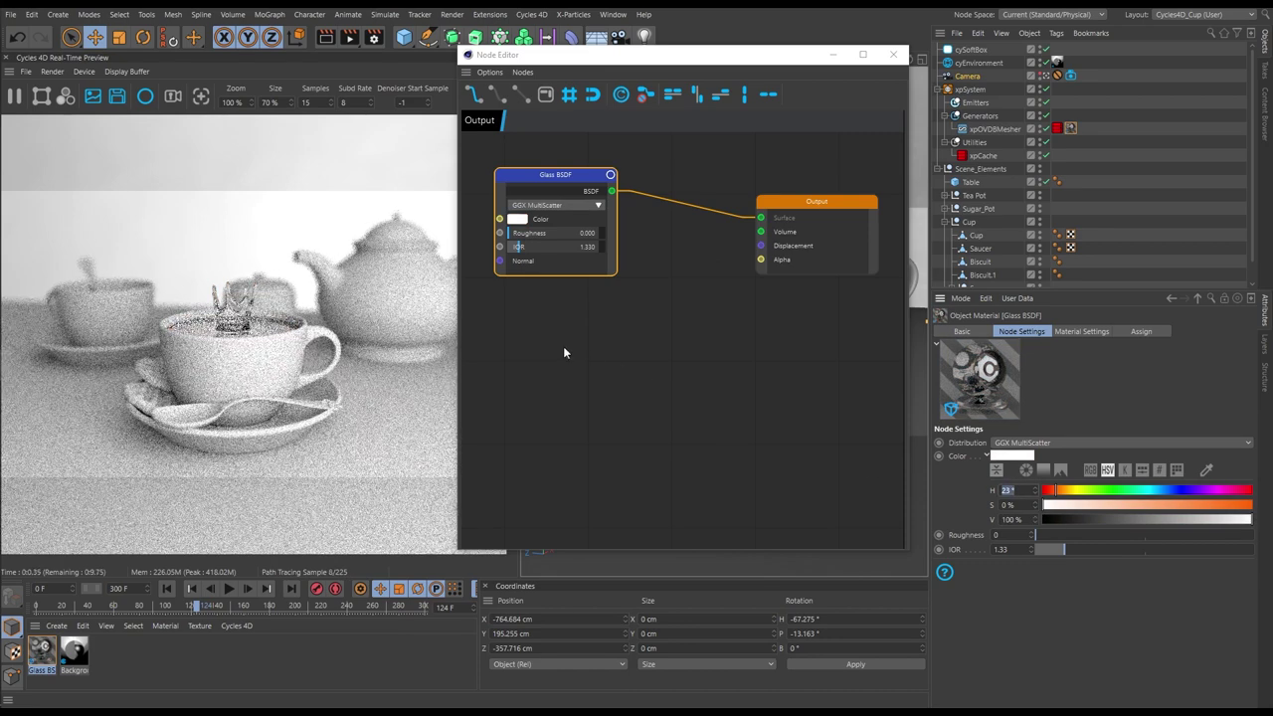
Add a Volume Absorption shader node below the Glass BSDF and connect it to the Output node's Volume input.
left_click_drag(534, 182, 522, 170)
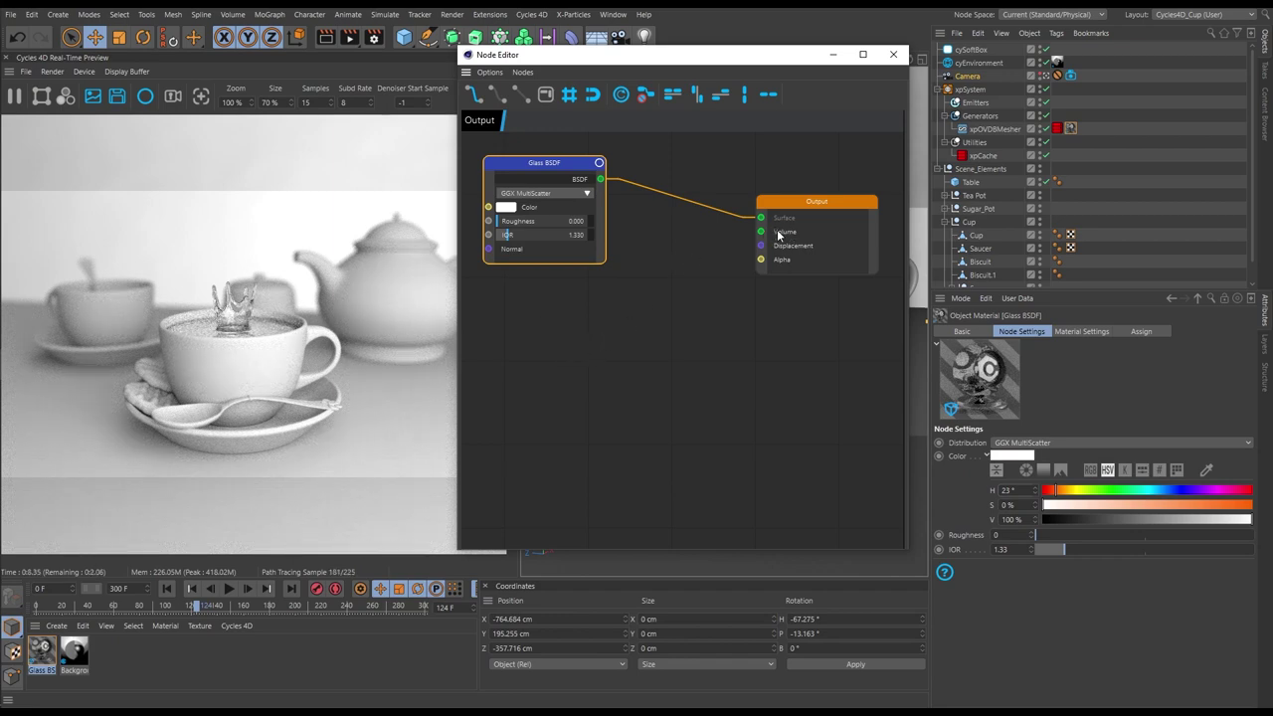
right_click(529, 319)
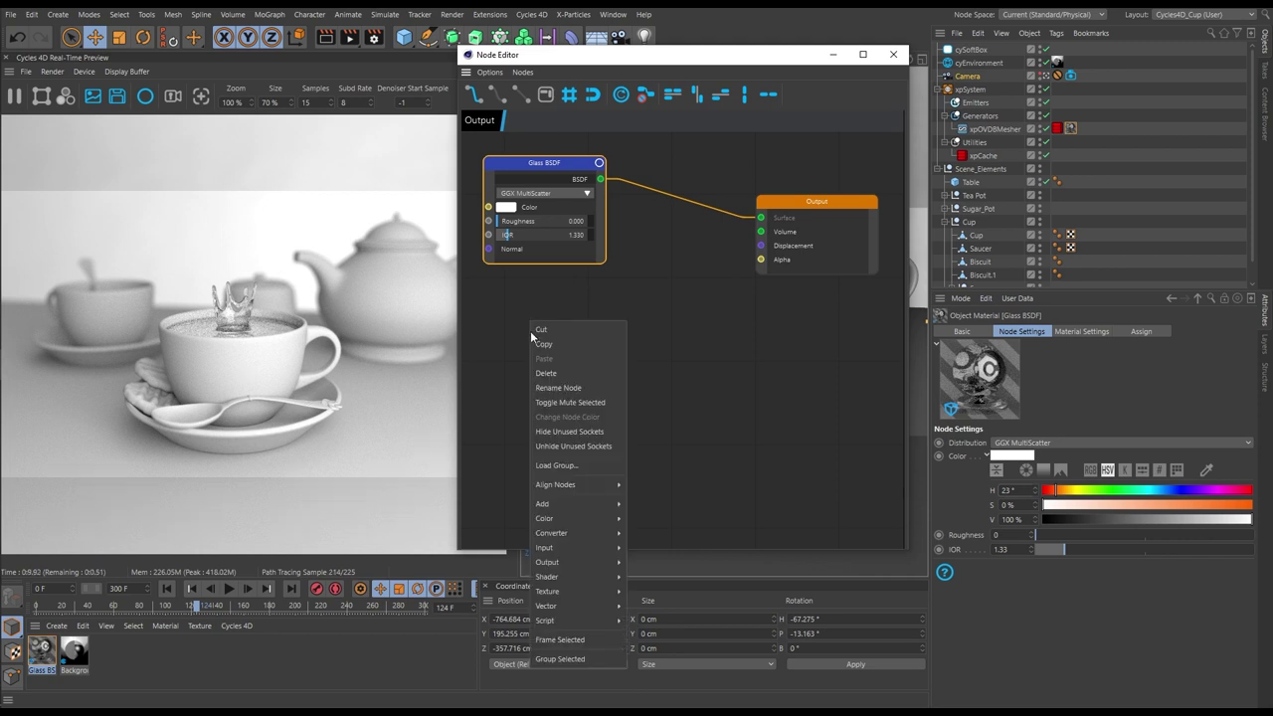
mouse_move(587, 577)
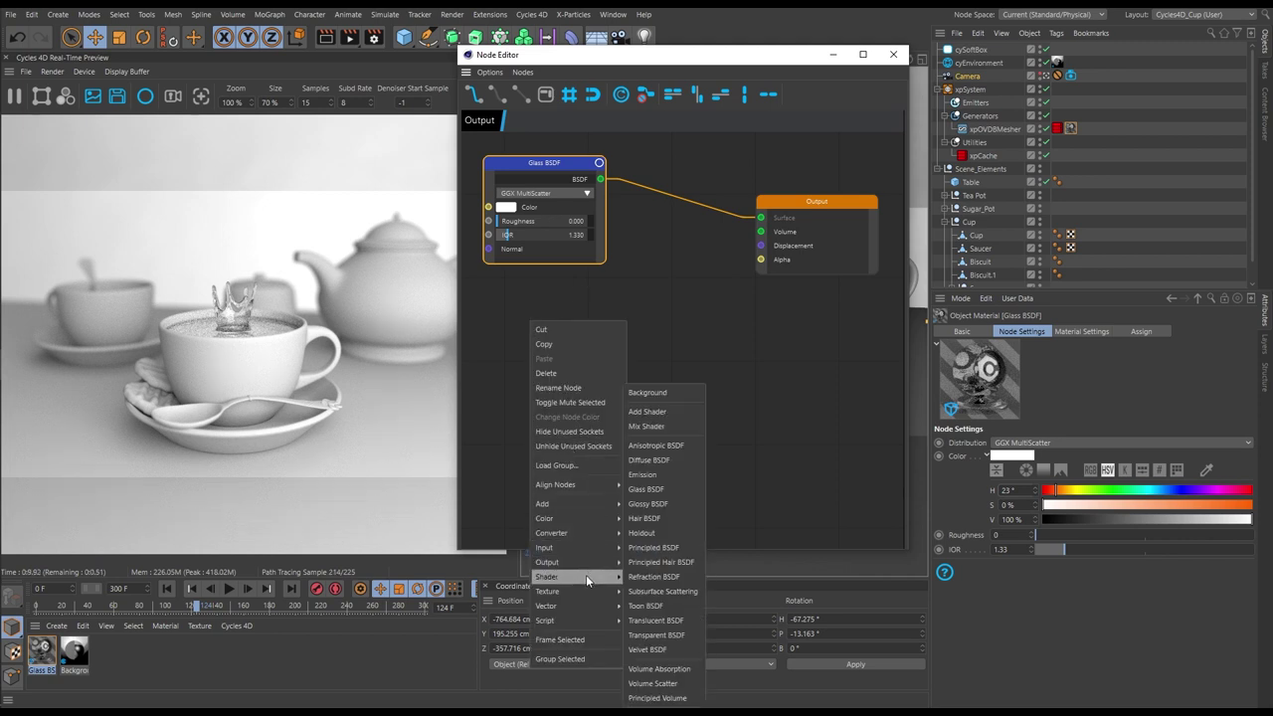
left_click(672, 672)
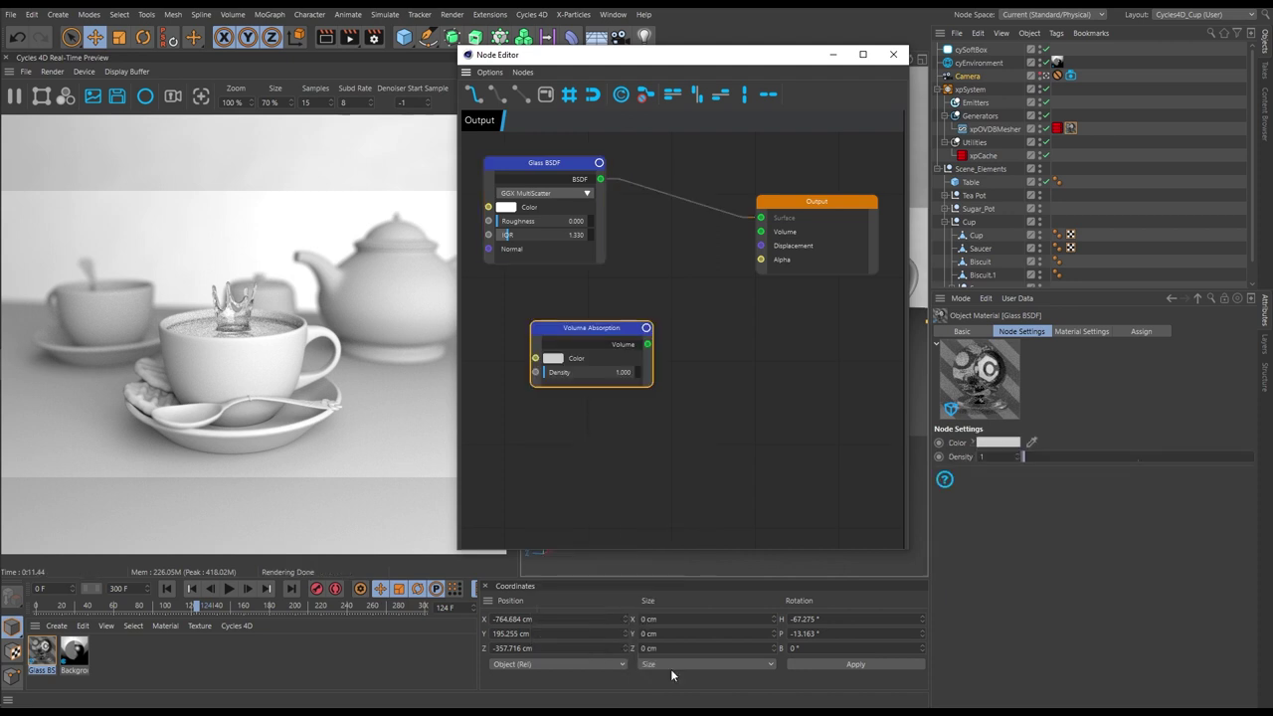
left_click_drag(579, 324, 530, 310)
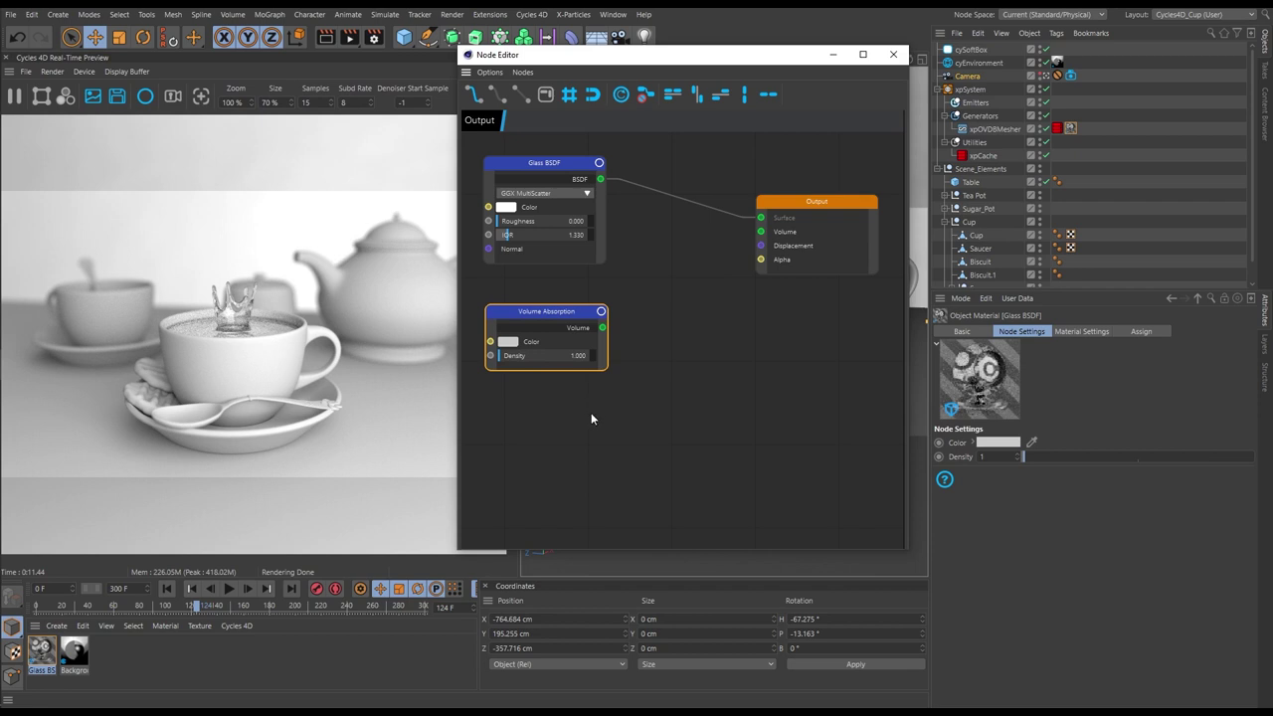
mouse_move(603, 327)
left_mouse_down()
mouse_move(720, 239)
mouse_move(760, 232)
left_mouse_up()
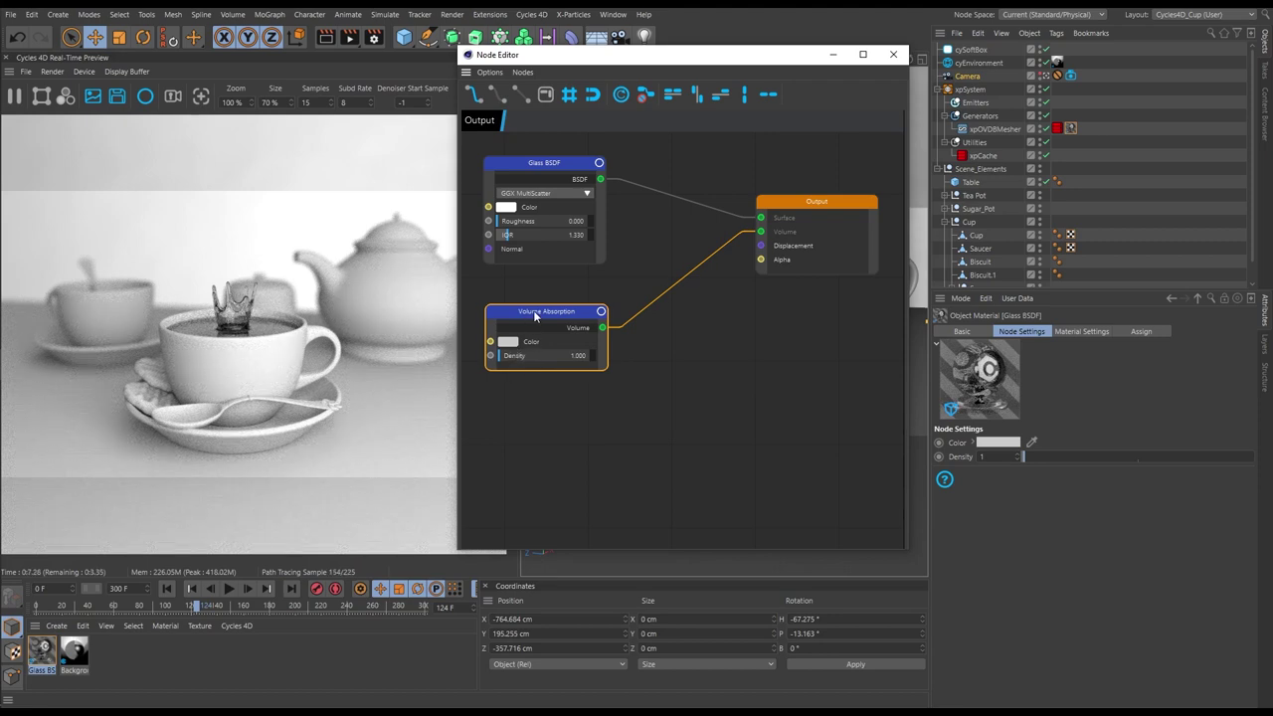
left_click_drag(535, 315, 555, 323)
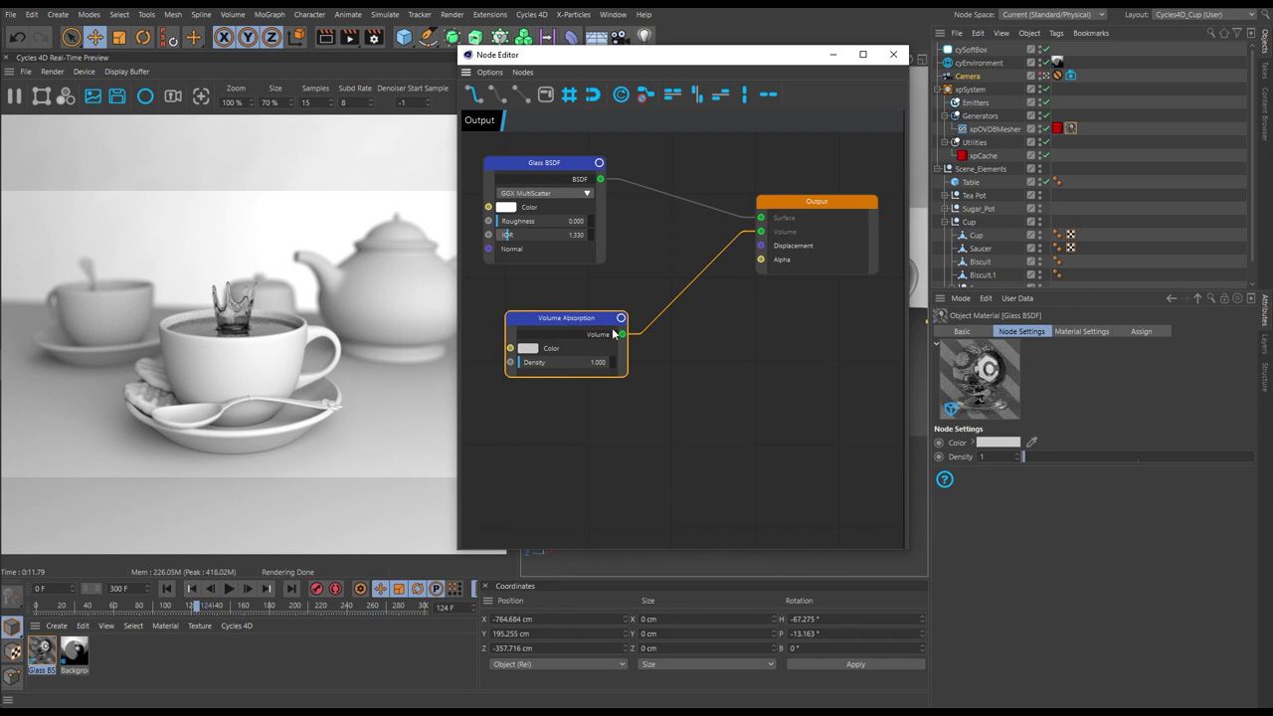
Set the Volume Absorption color to an orange of H 36°, S 88%, V 92%.
left_click(971, 443)
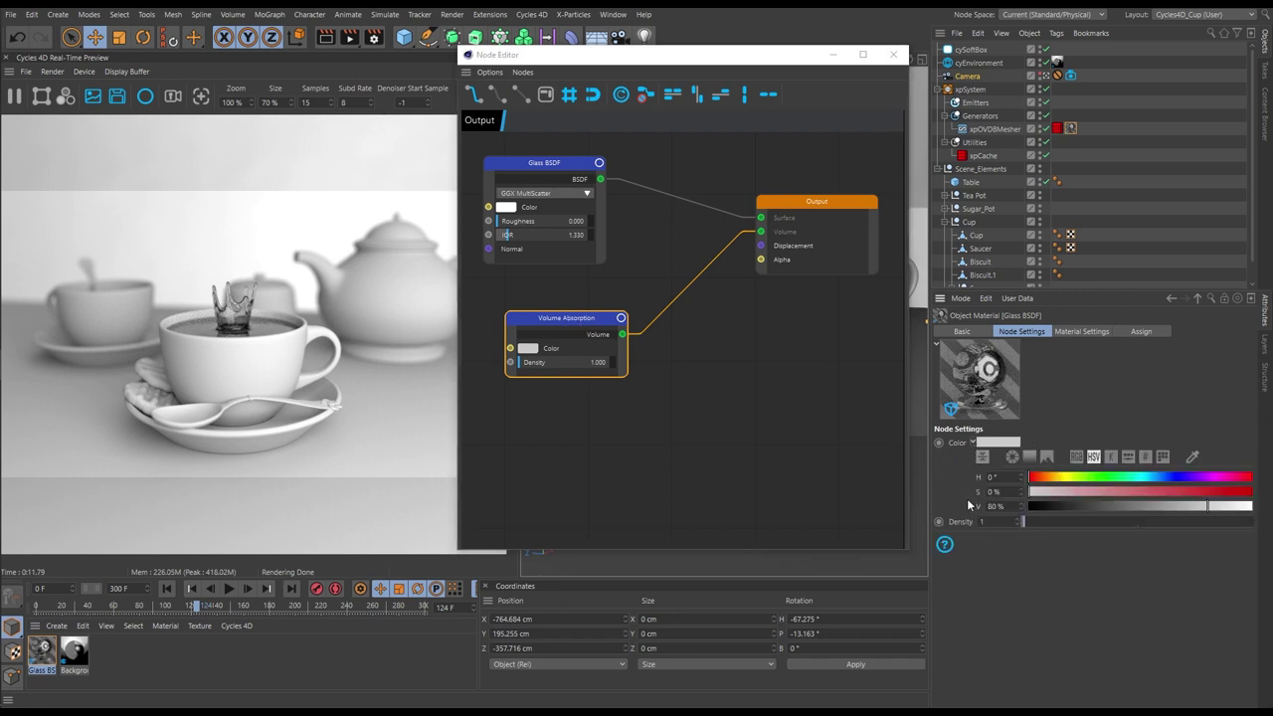
left_click(1052, 478)
left_click_drag(1103, 492, 1226, 506)
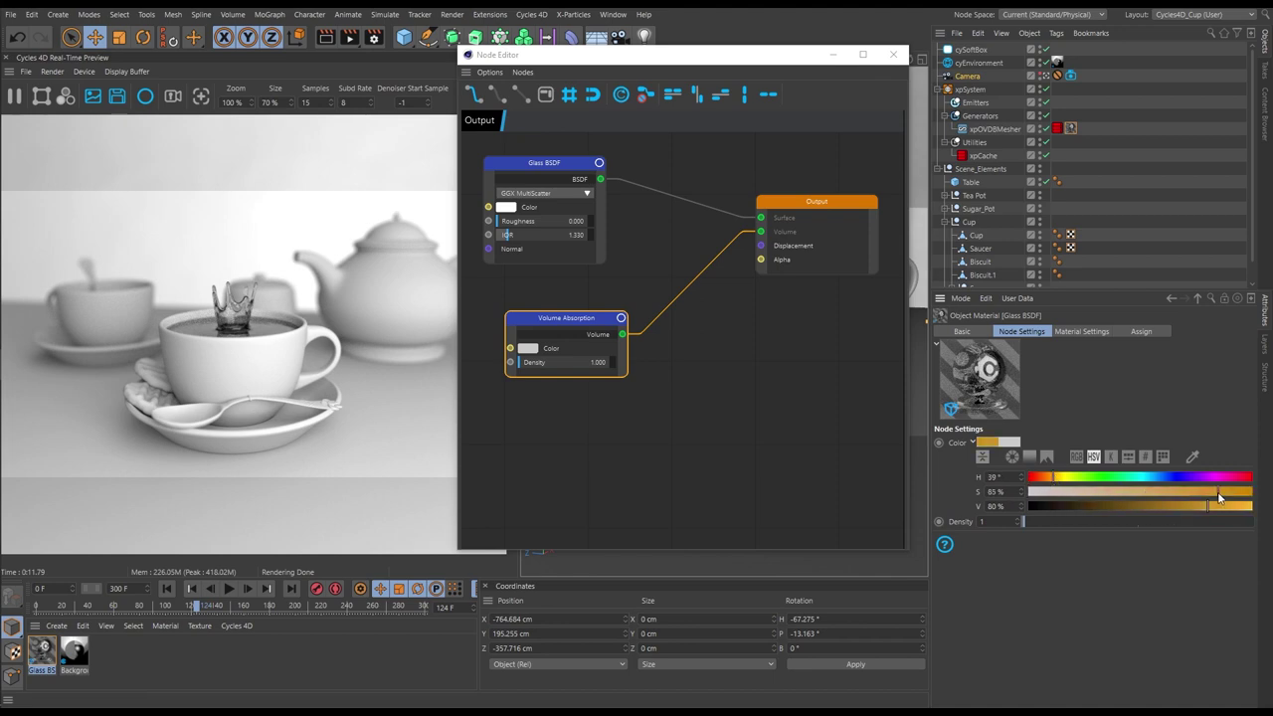
left_click(1051, 478)
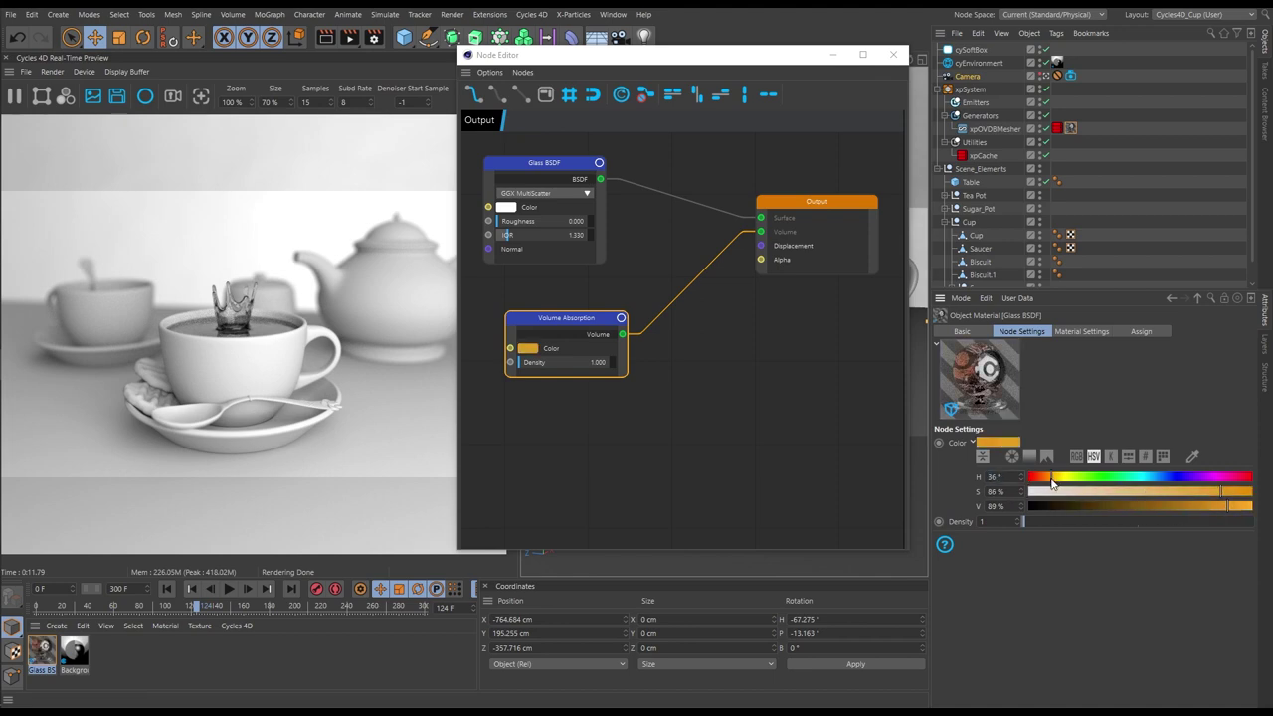
left_click(1233, 506)
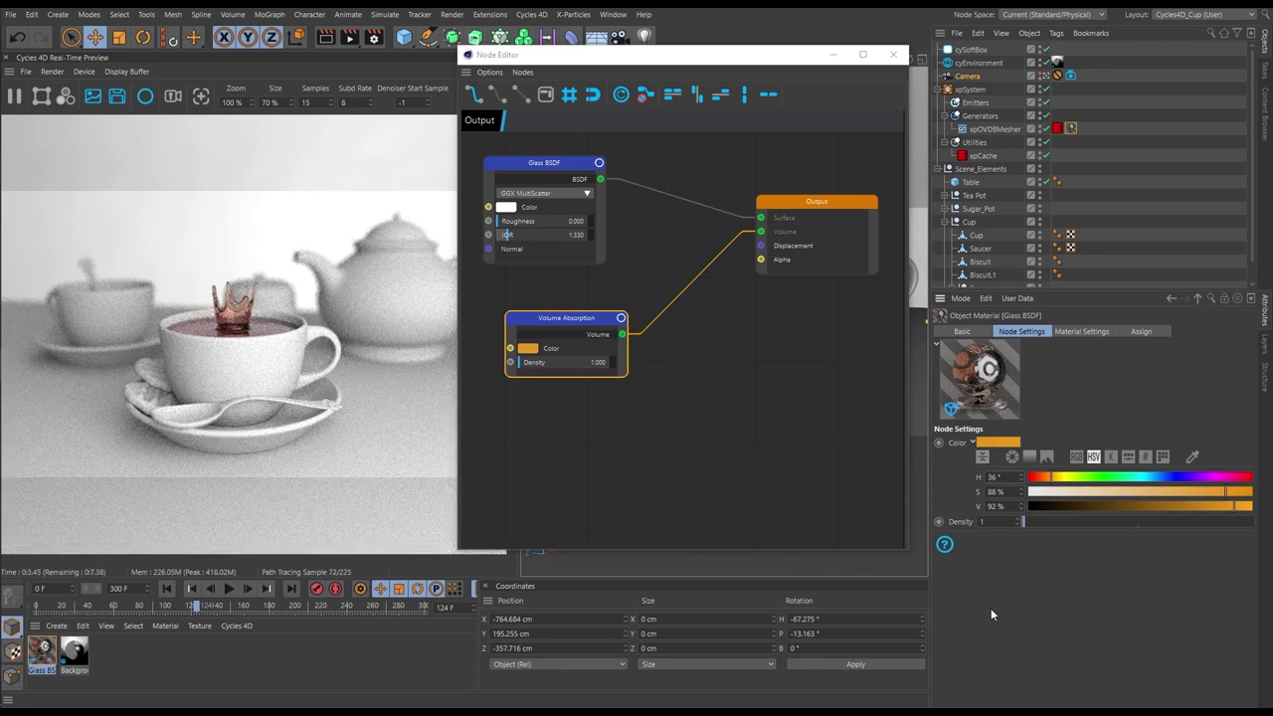
Go to frame 114 and raise the Volume Absorption density to 12.07.
left_click(183, 604)
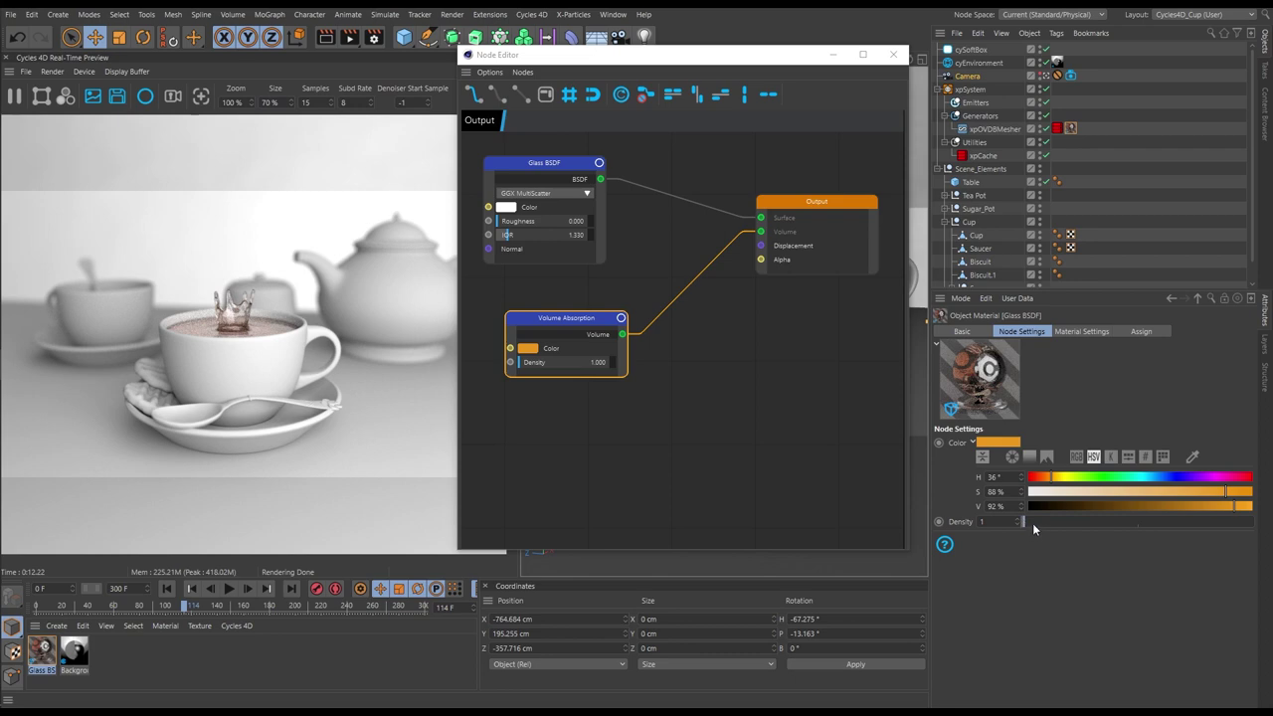
left_click_drag(1033, 524, 1040, 522)
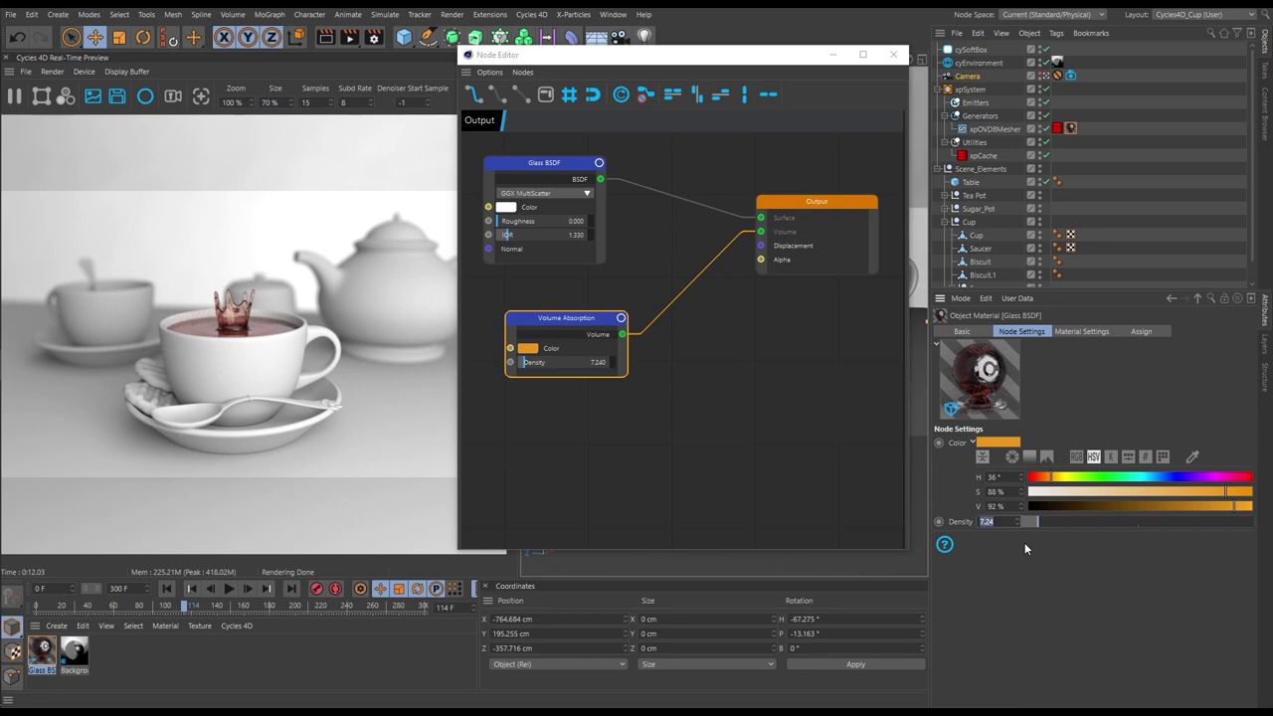
key("Return")
left_click_drag(1041, 521, 1046, 520)
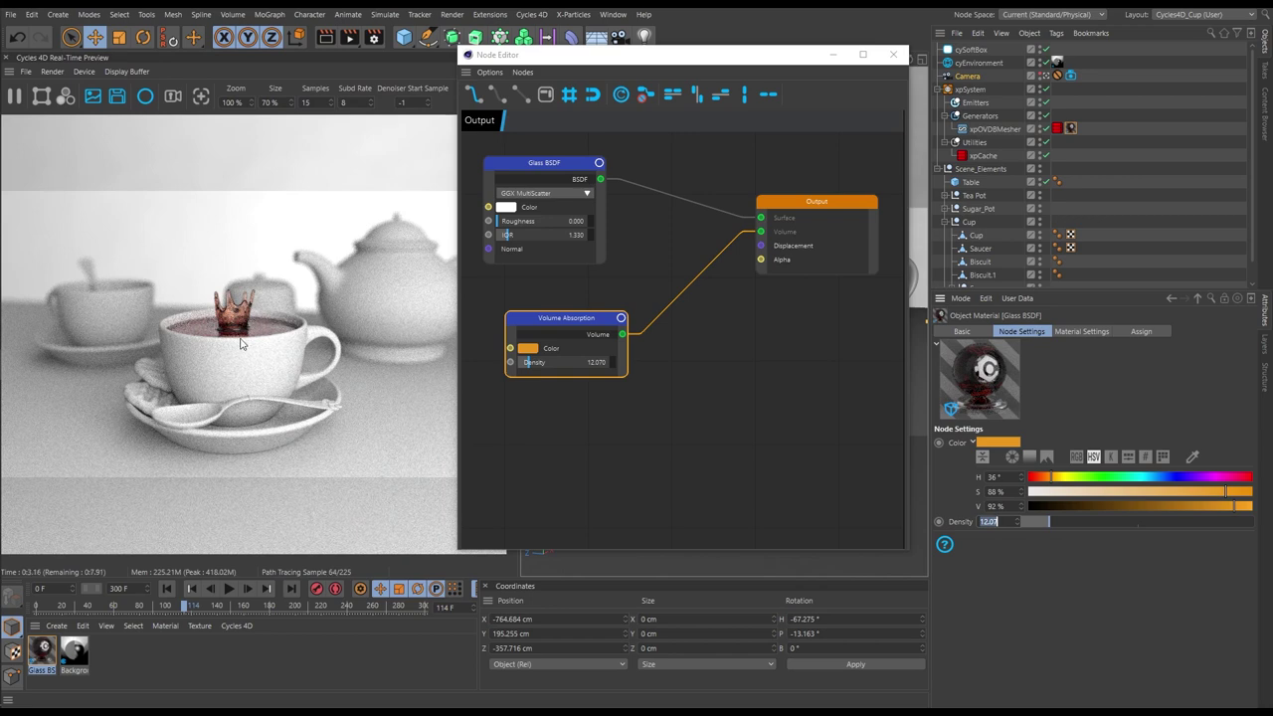
left_click(1024, 578)
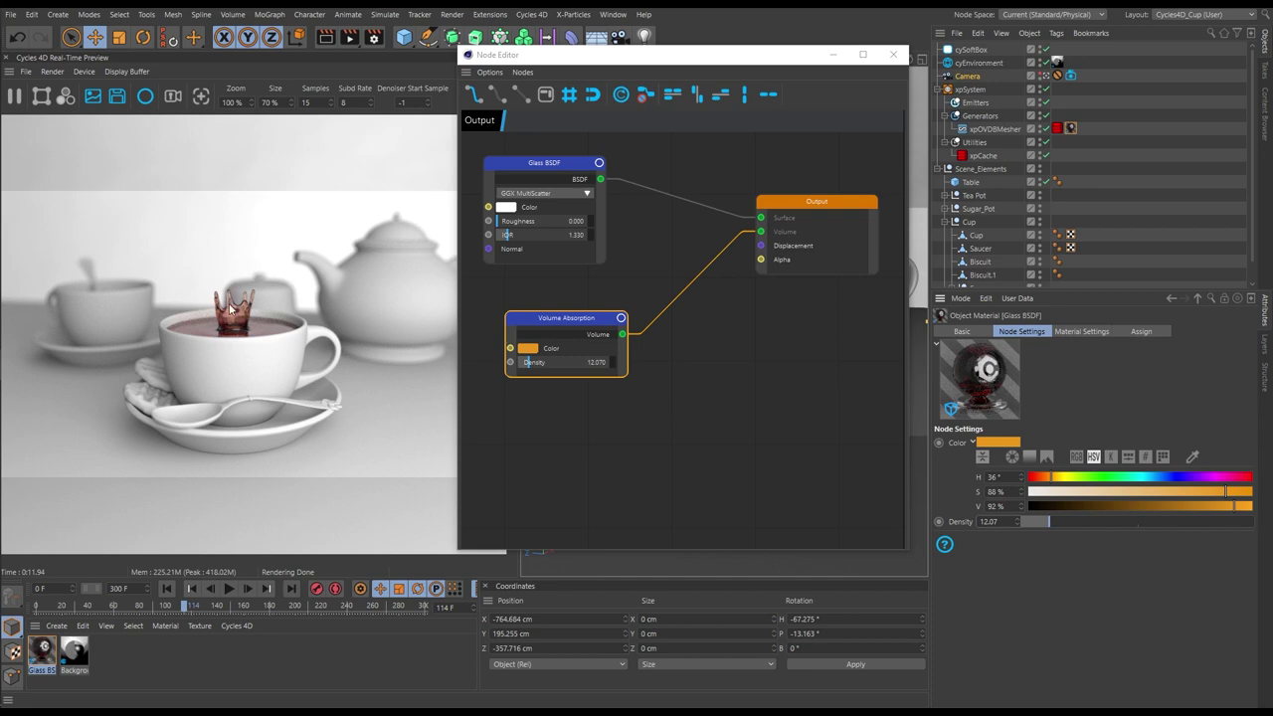
Go to frame 126 and shift the Volume Absorption color's hue to 23°.
left_click_drag(191, 609, 199, 608)
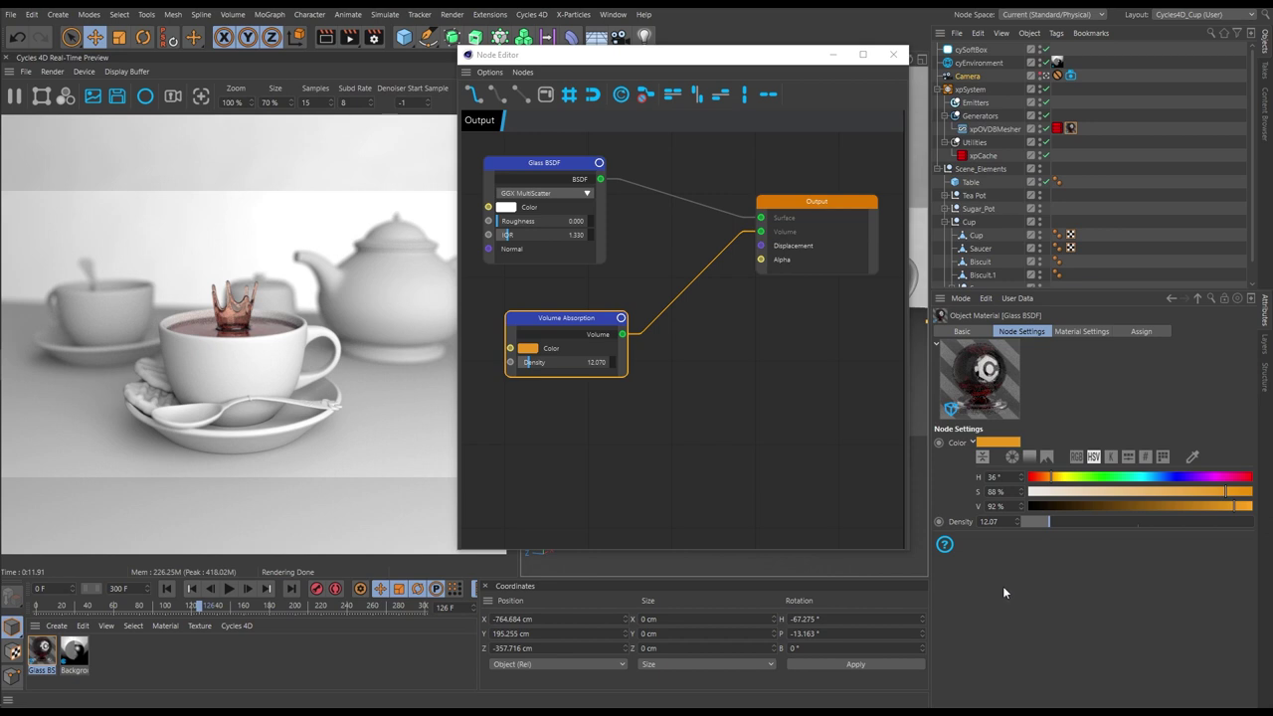
left_click(1046, 480)
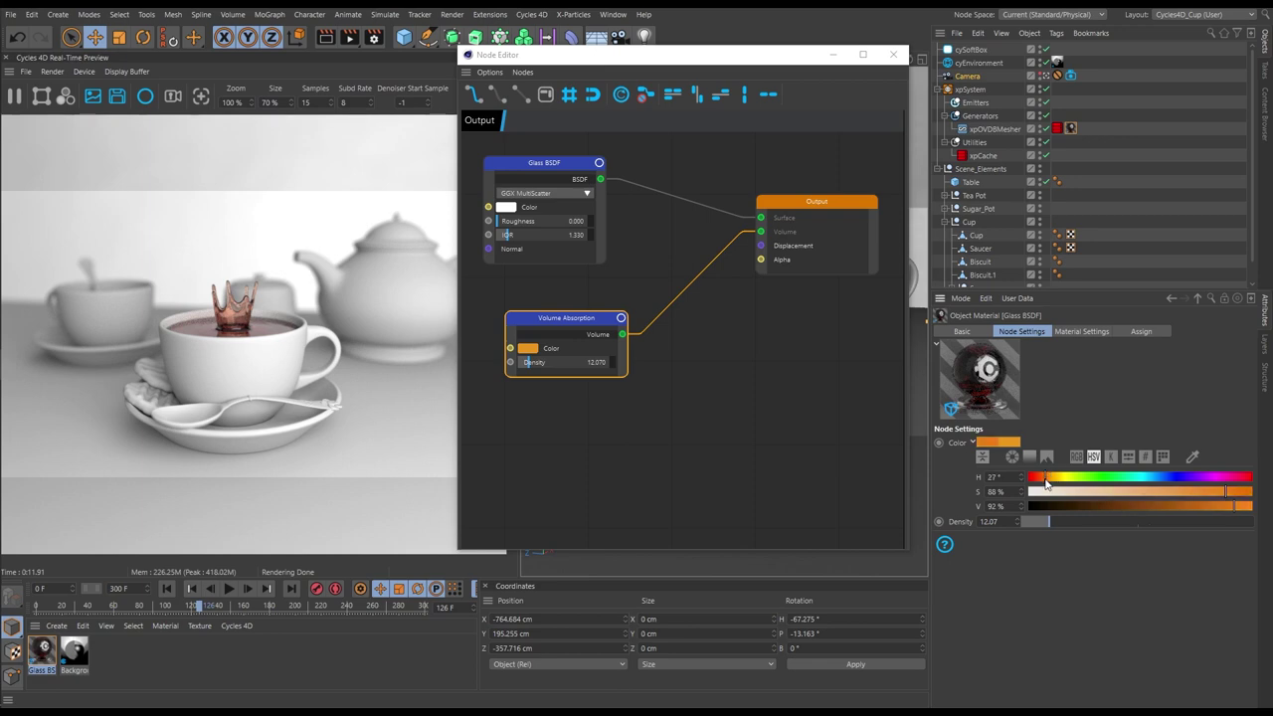
left_click_drag(1046, 480, 1042, 478)
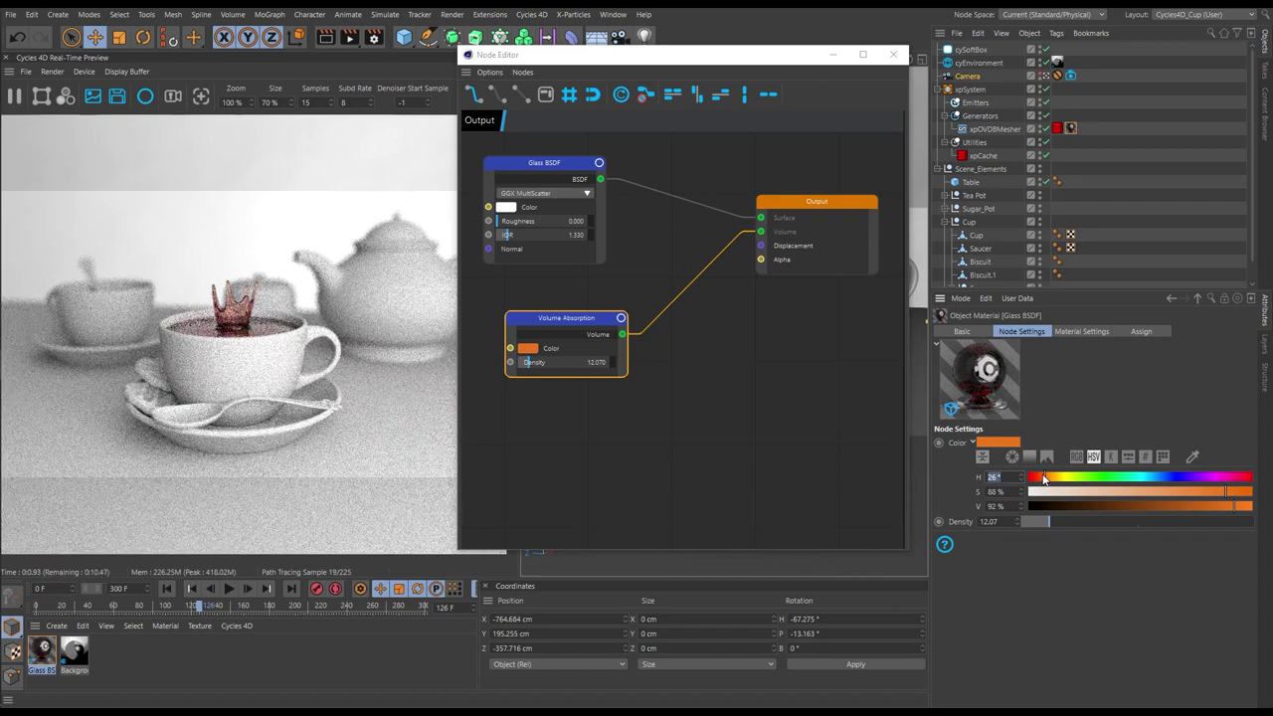
left_click(1041, 480)
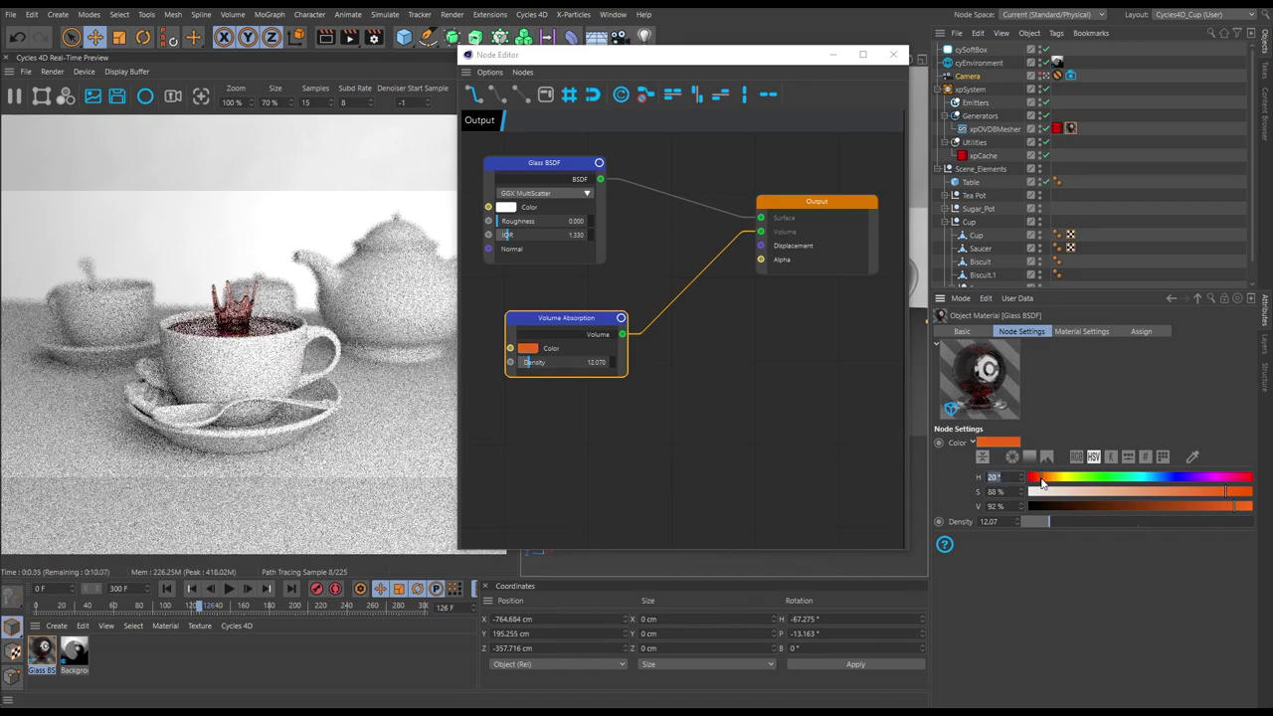
left_click(1044, 480)
left_click(1044, 481)
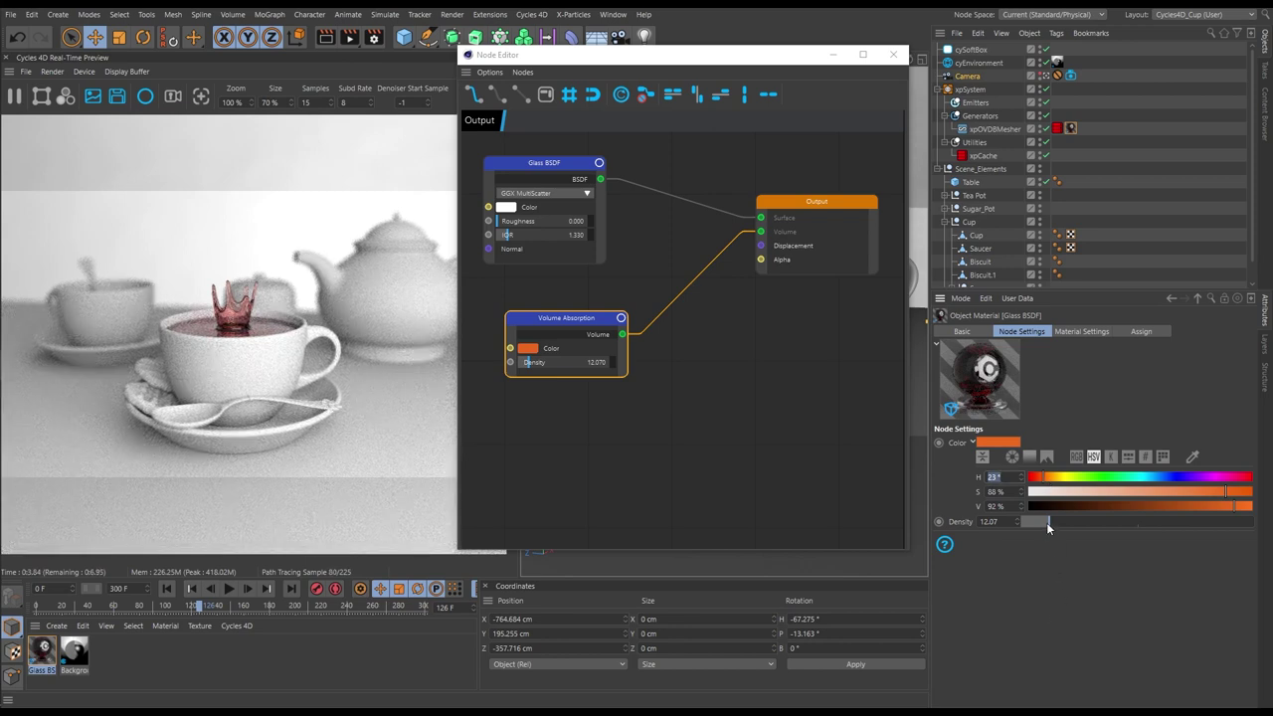
Set the Volume Absorption density to 12.93 and scrub the timeline back to about frame 98.
left_click_drag(1048, 522, 1051, 525)
left_click_drag(207, 607, 165, 611)
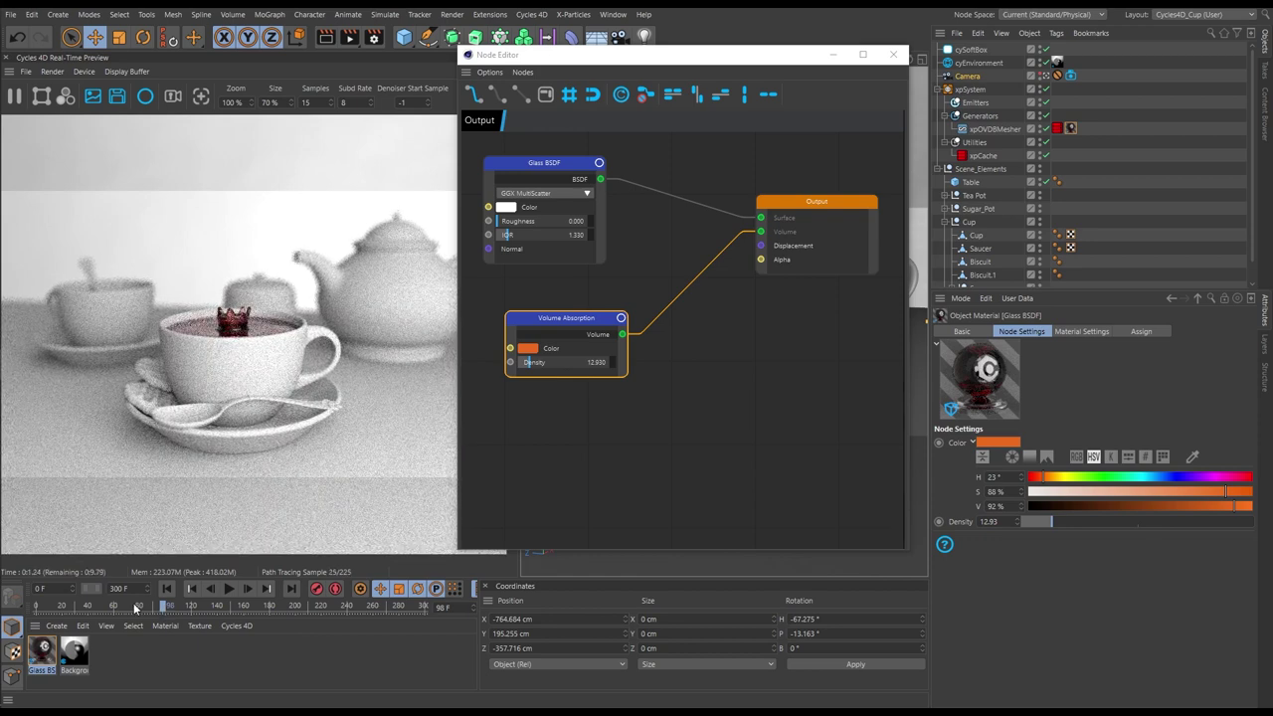
Scrub the timeline through the splash to check the liquid's shading, ending at frame 154.
left_click(133, 607)
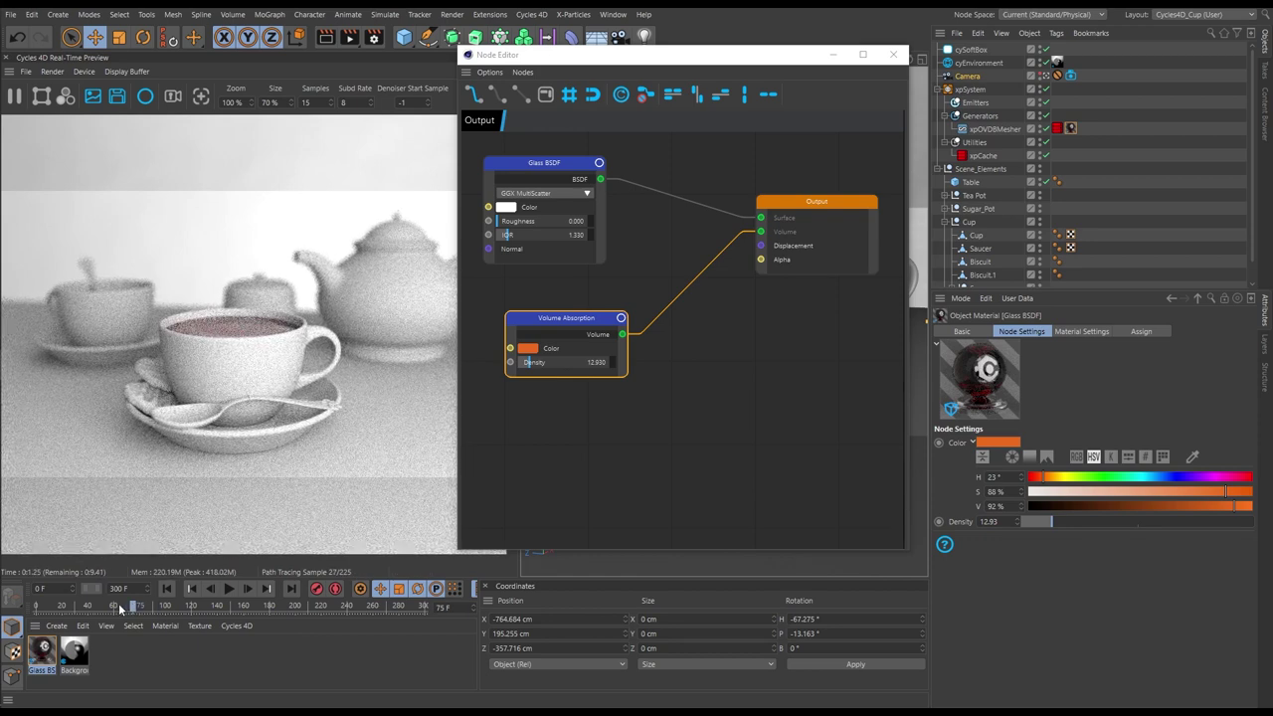
left_click(120, 610)
left_click(194, 610)
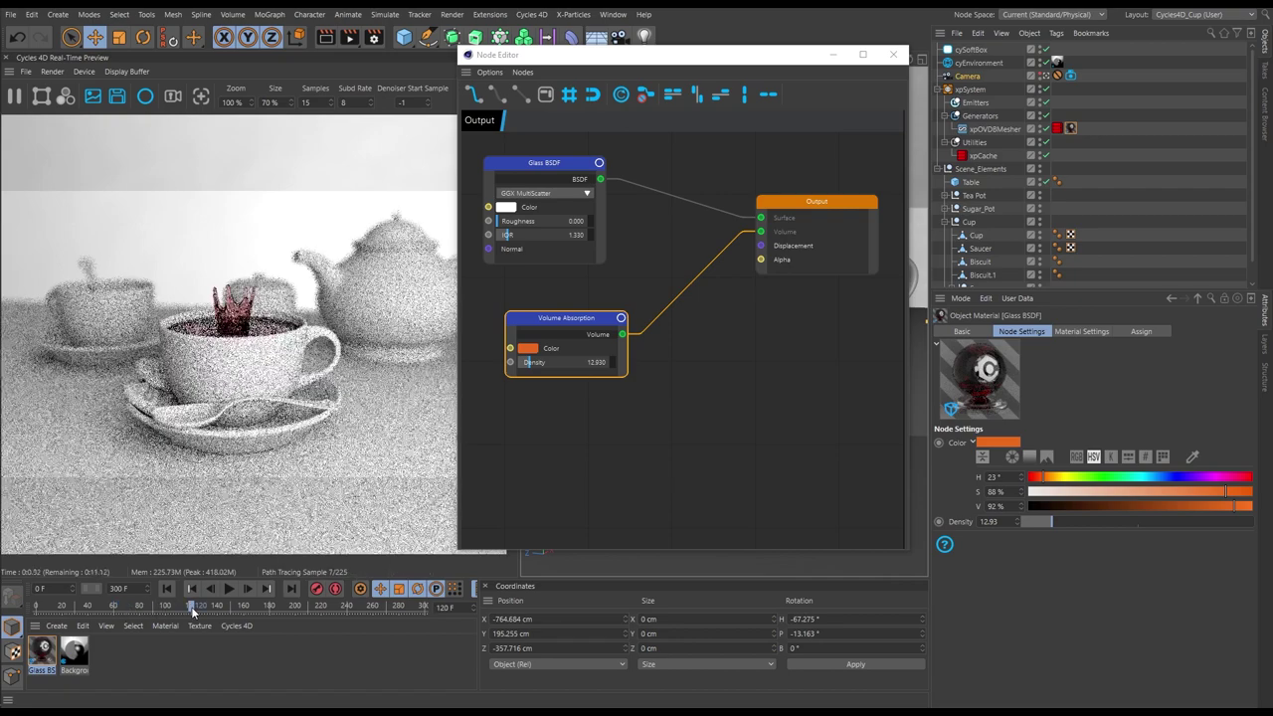
left_click(207, 609)
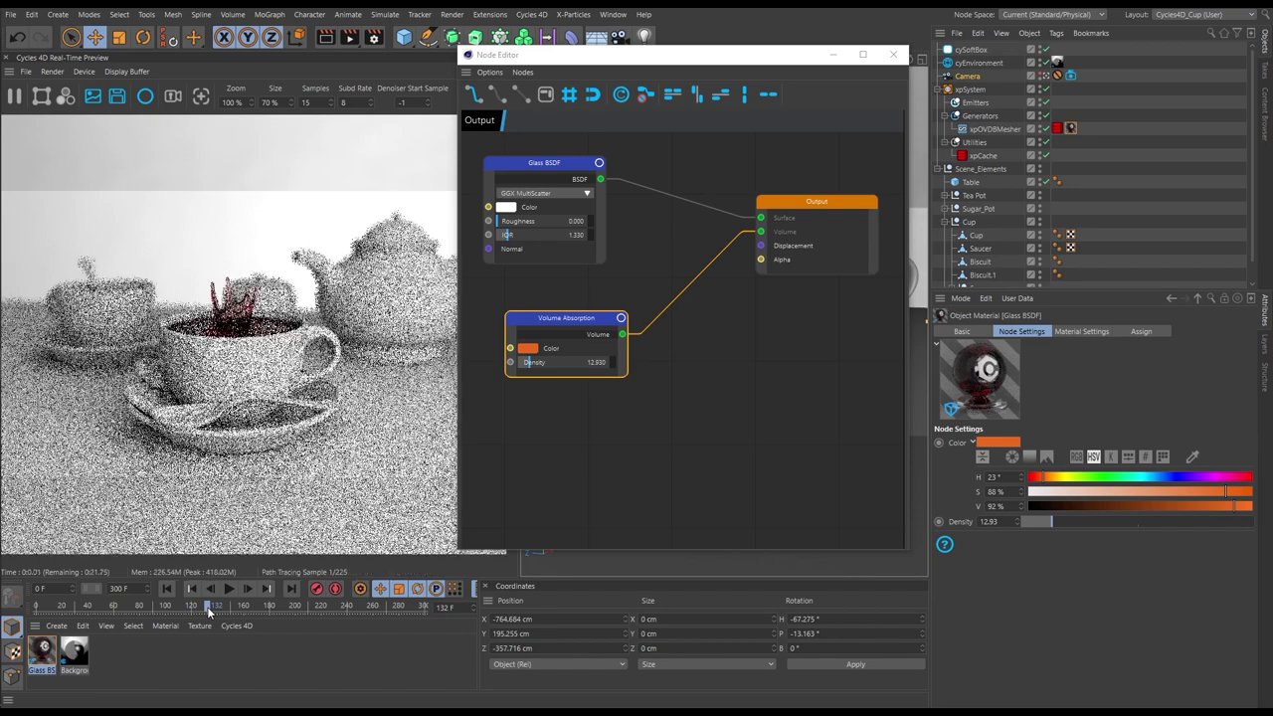
left_click(235, 609)
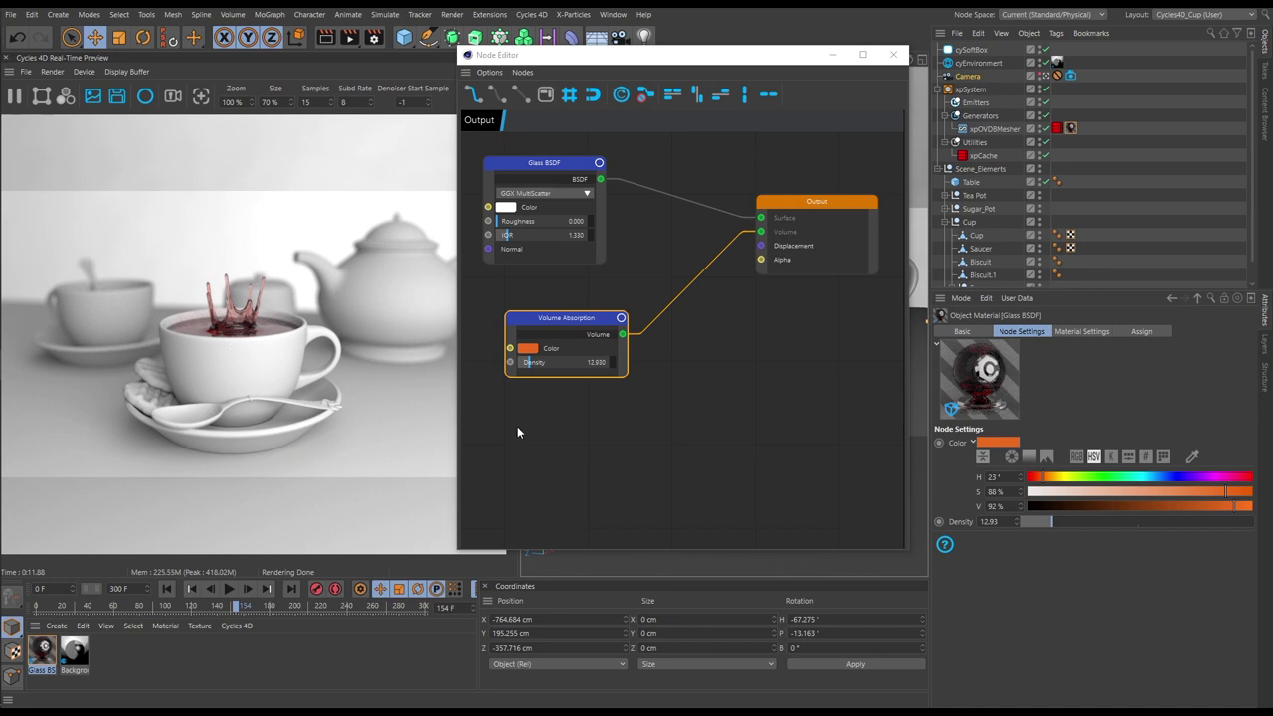
Reposition the Volume Absorption node below and between the Glass BSDF and Output nodes, and close the Node Editor.
left_click_drag(572, 320, 640, 302)
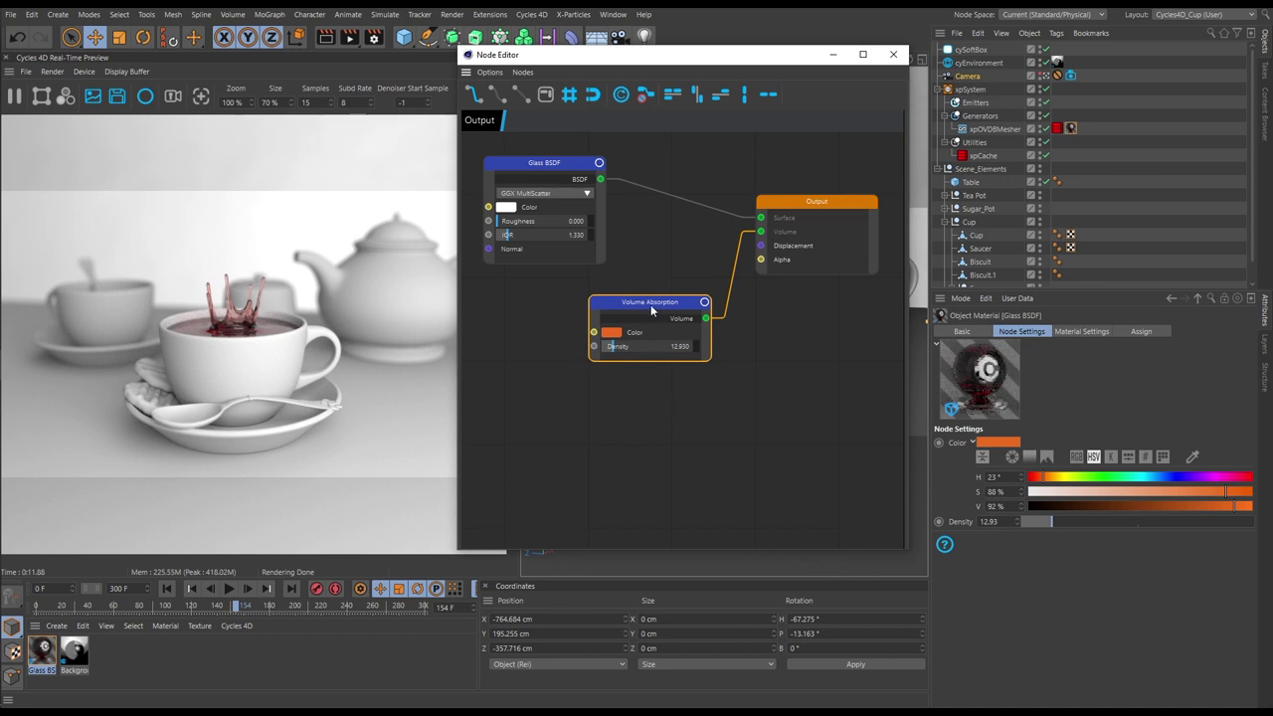
left_click_drag(650, 305, 672, 368)
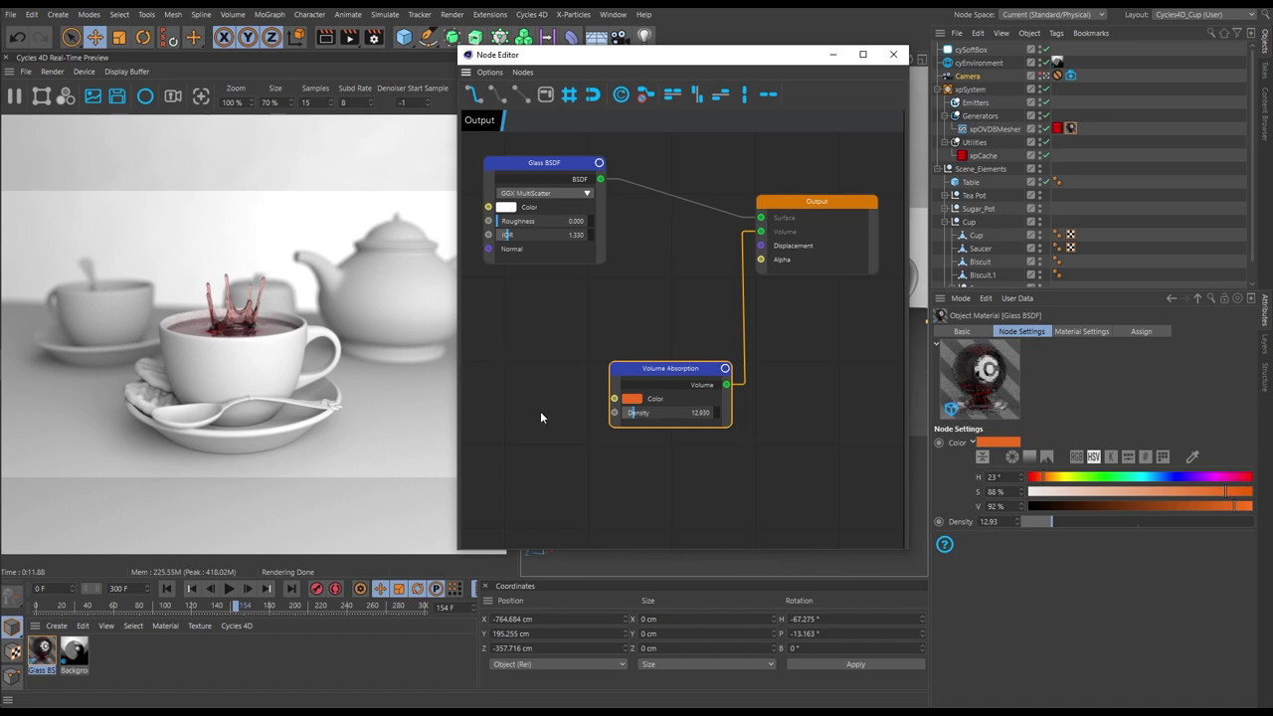
left_click(891, 55)
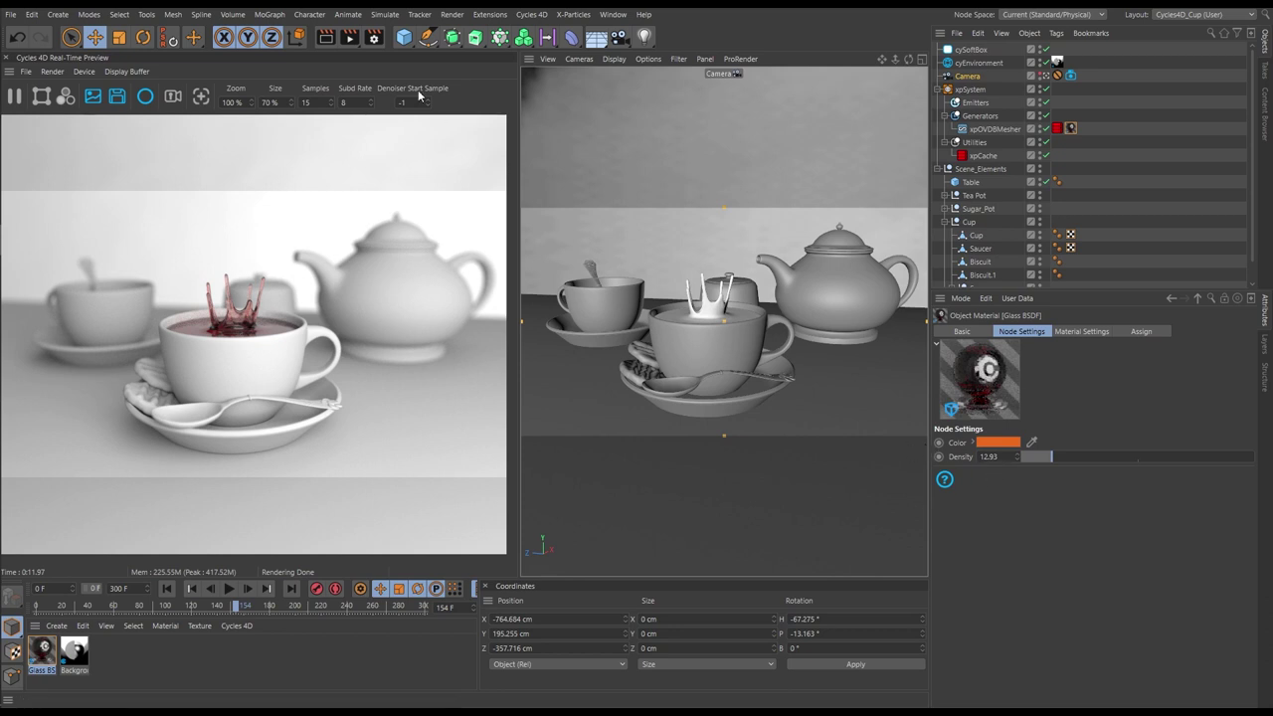
Open the Cycles 4D render settings, review the render devices, and collapse the Device and Features, Render Nodes and Performance sections.
left_click(375, 37)
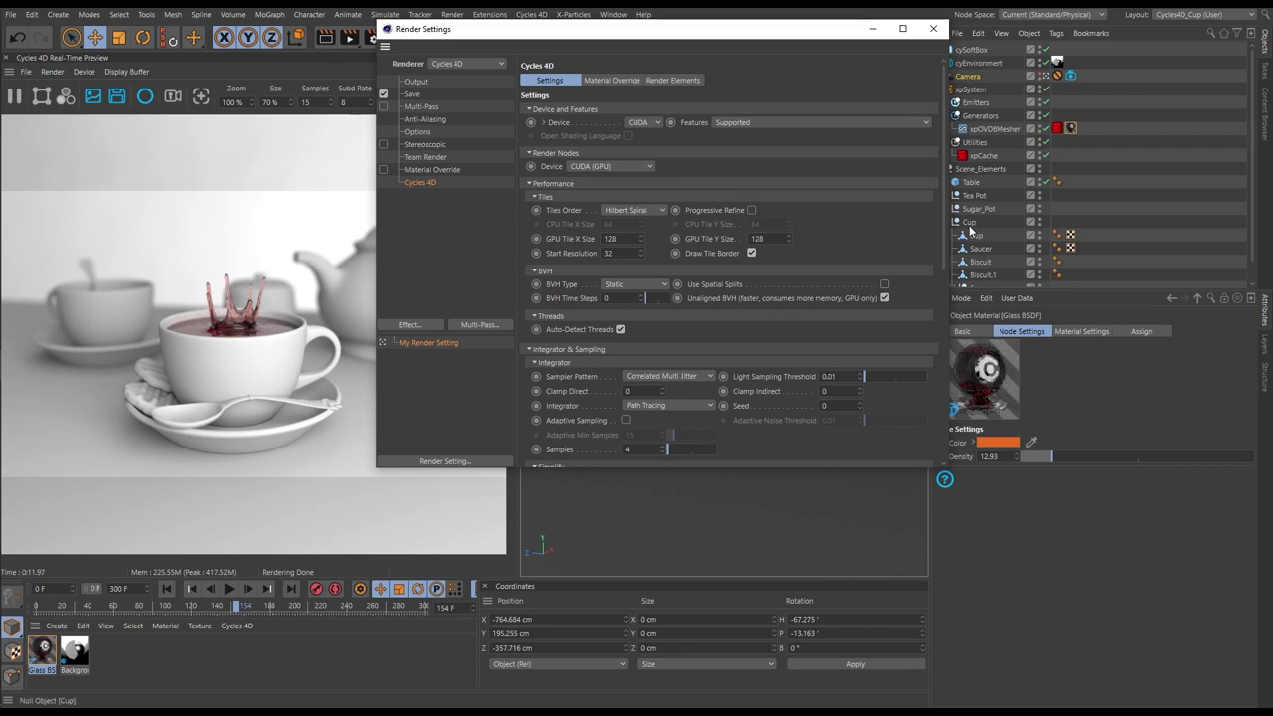
mouse_move(943, 231)
left_mouse_down()
mouse_move(945, 422)
mouse_move(935, 217)
left_mouse_up()
left_click(544, 123)
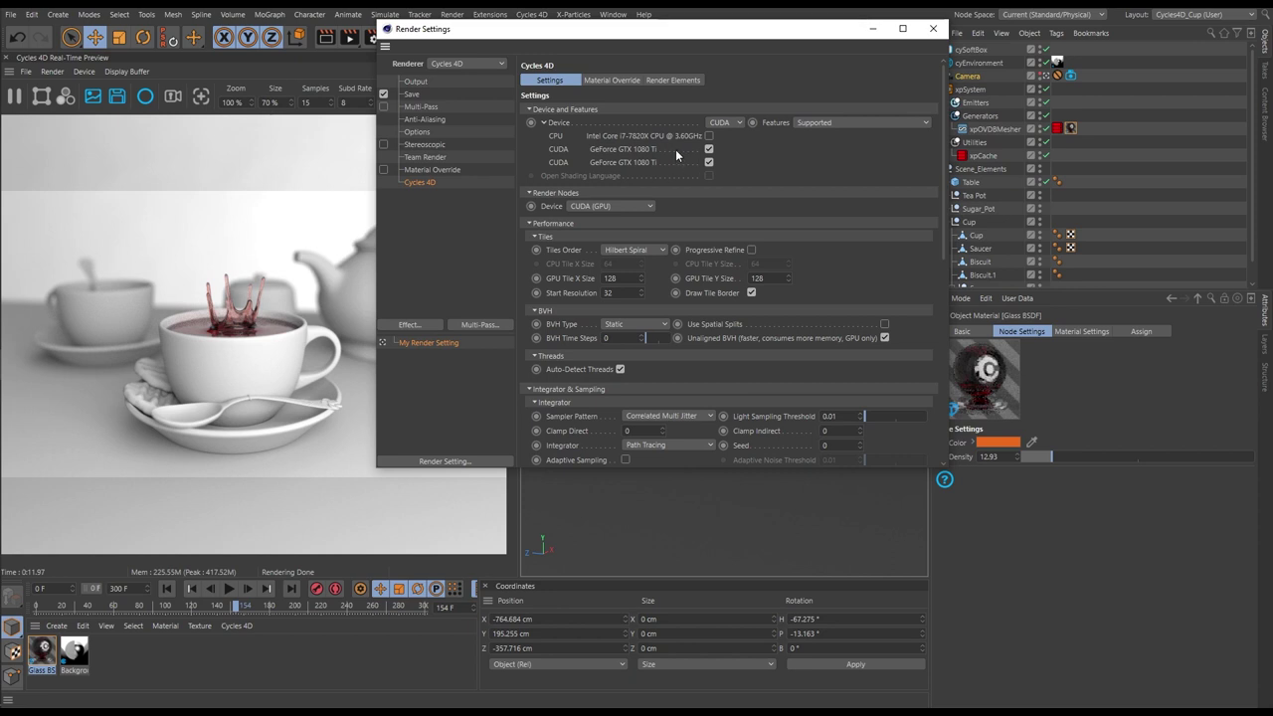
left_click(529, 110)
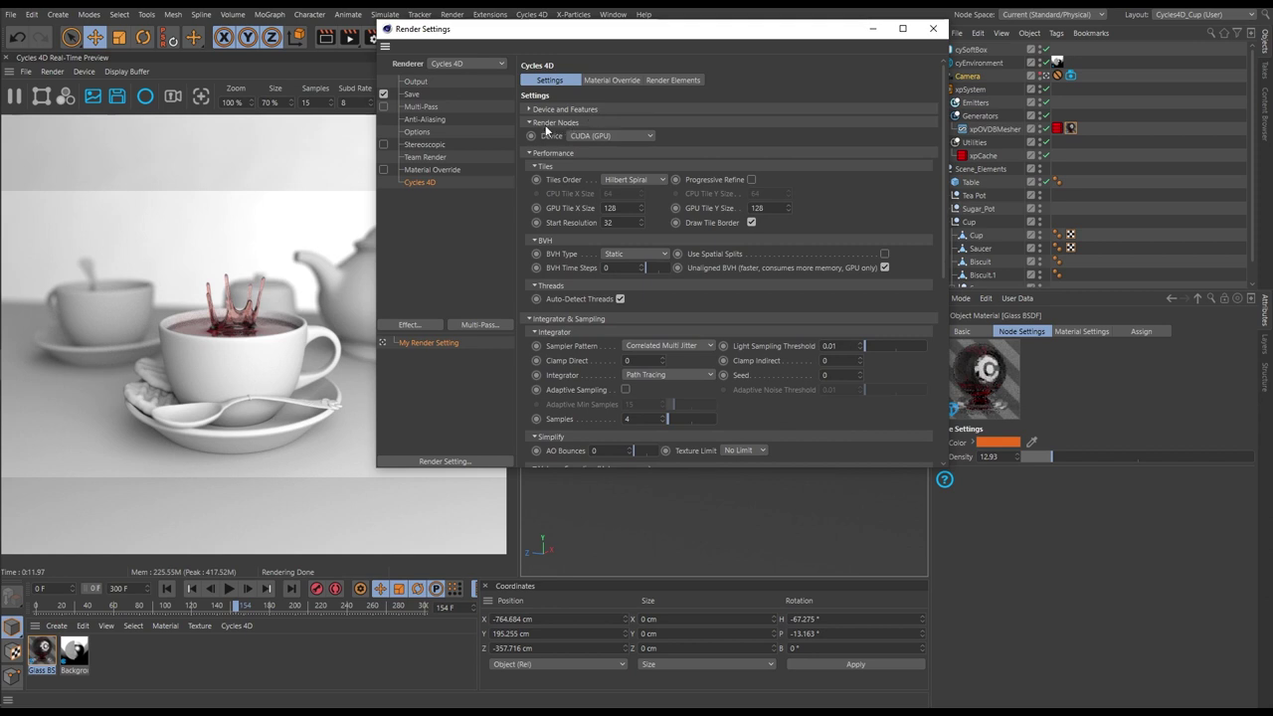
left_click(530, 123)
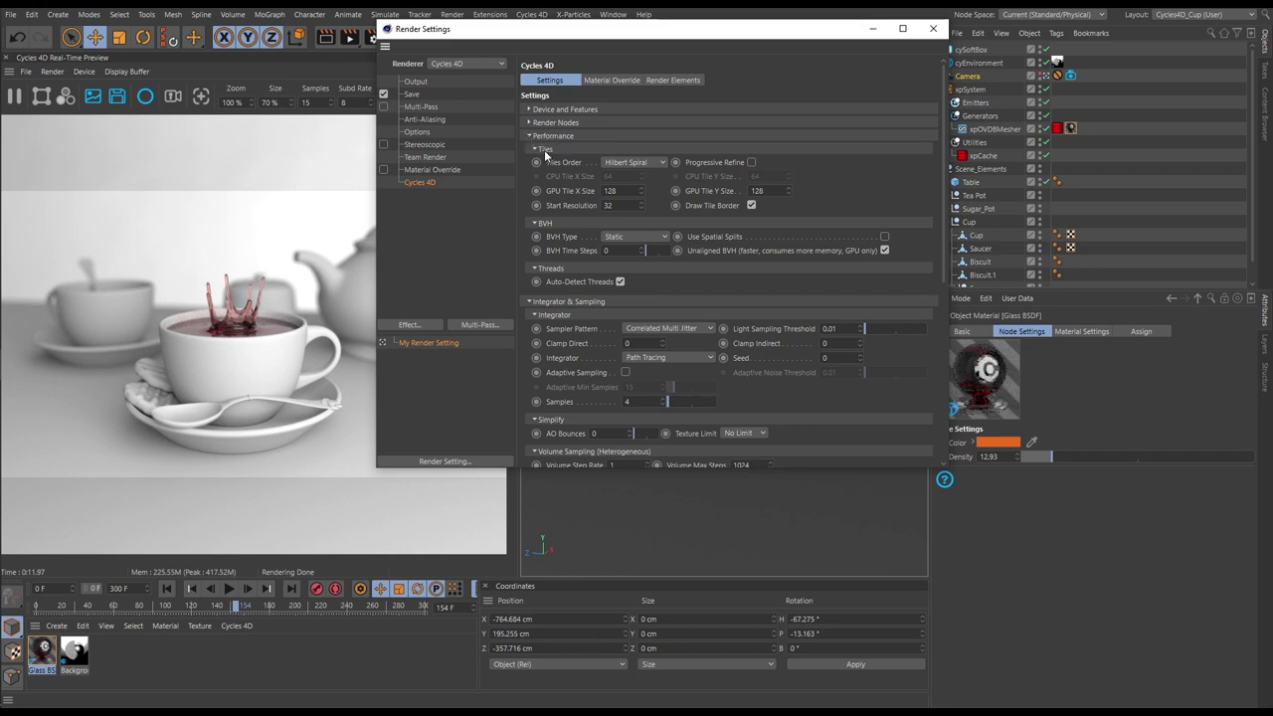
left_click(529, 136)
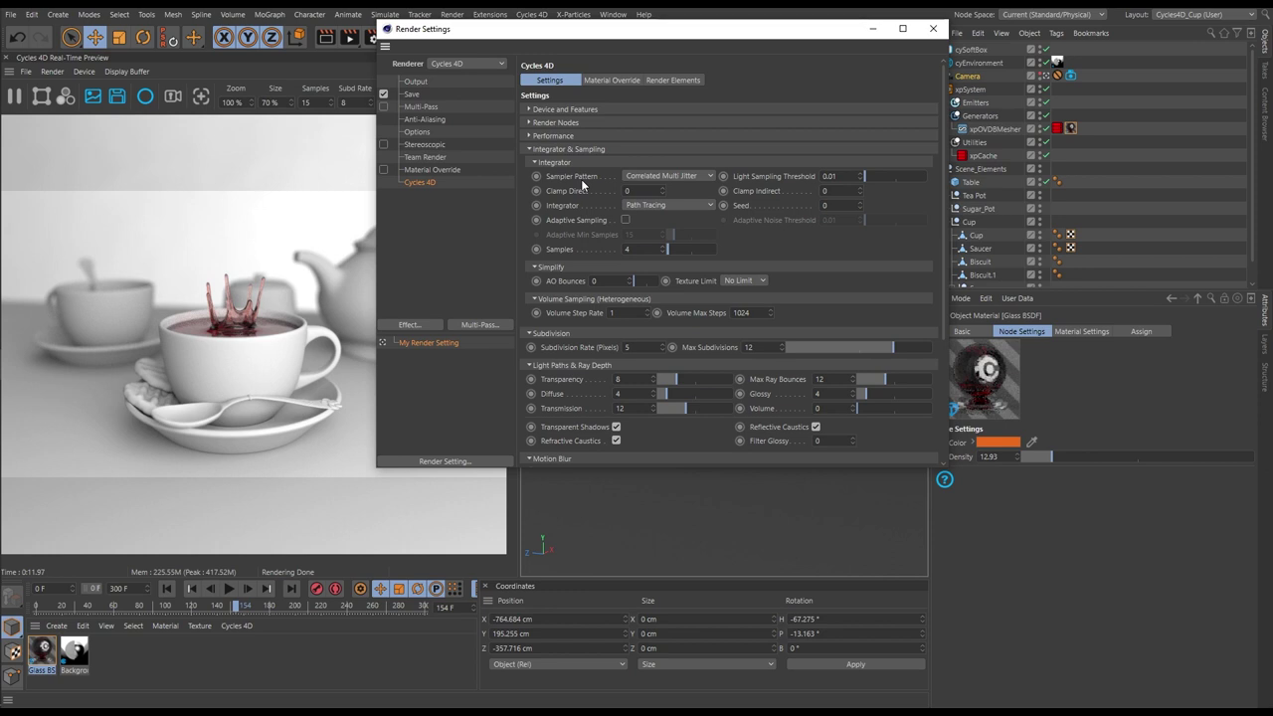
left_click_drag(612, 37, 755, 105)
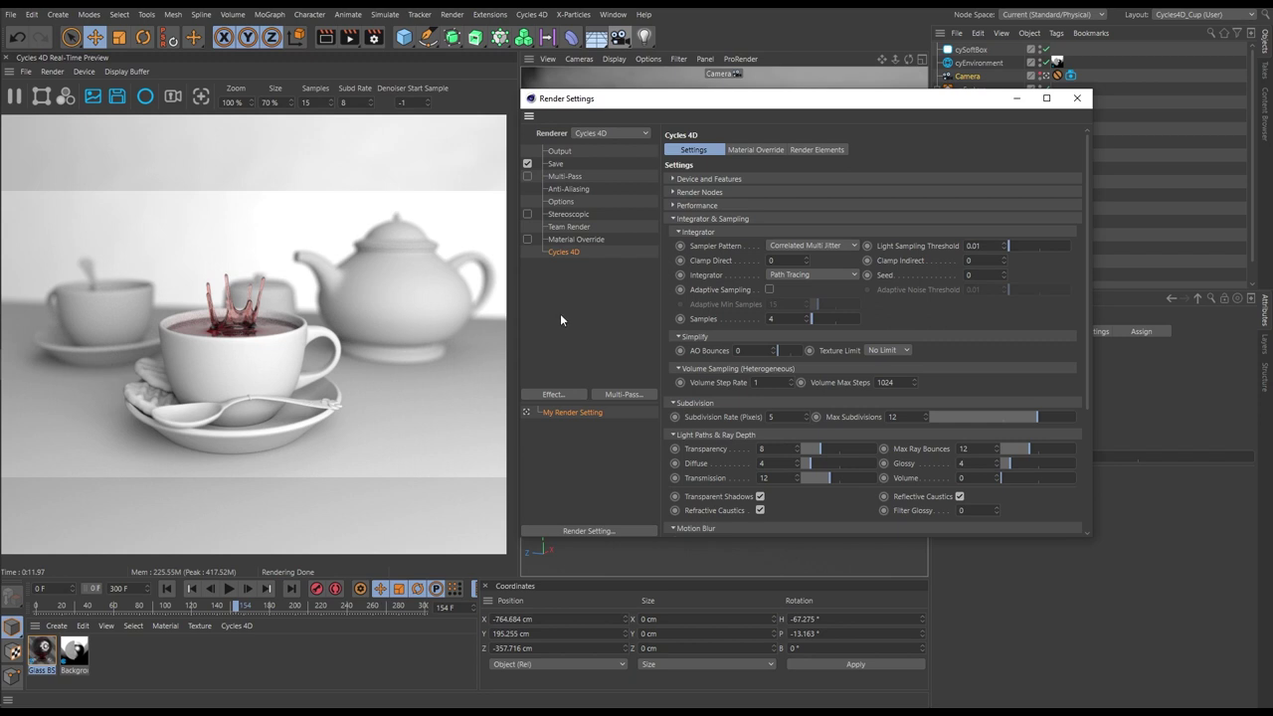
Disable saving of the render and set the output Frame Range to Current Frame.
left_click(526, 163)
left_click(562, 151)
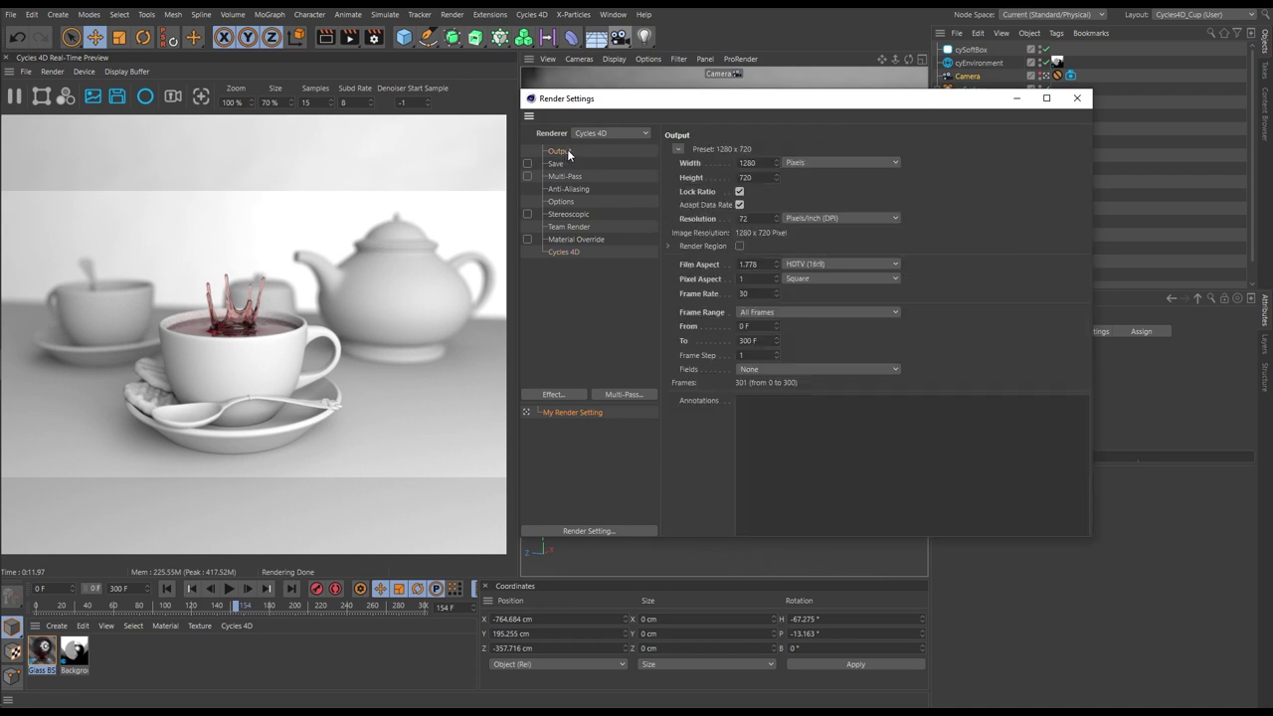
left_click(764, 315)
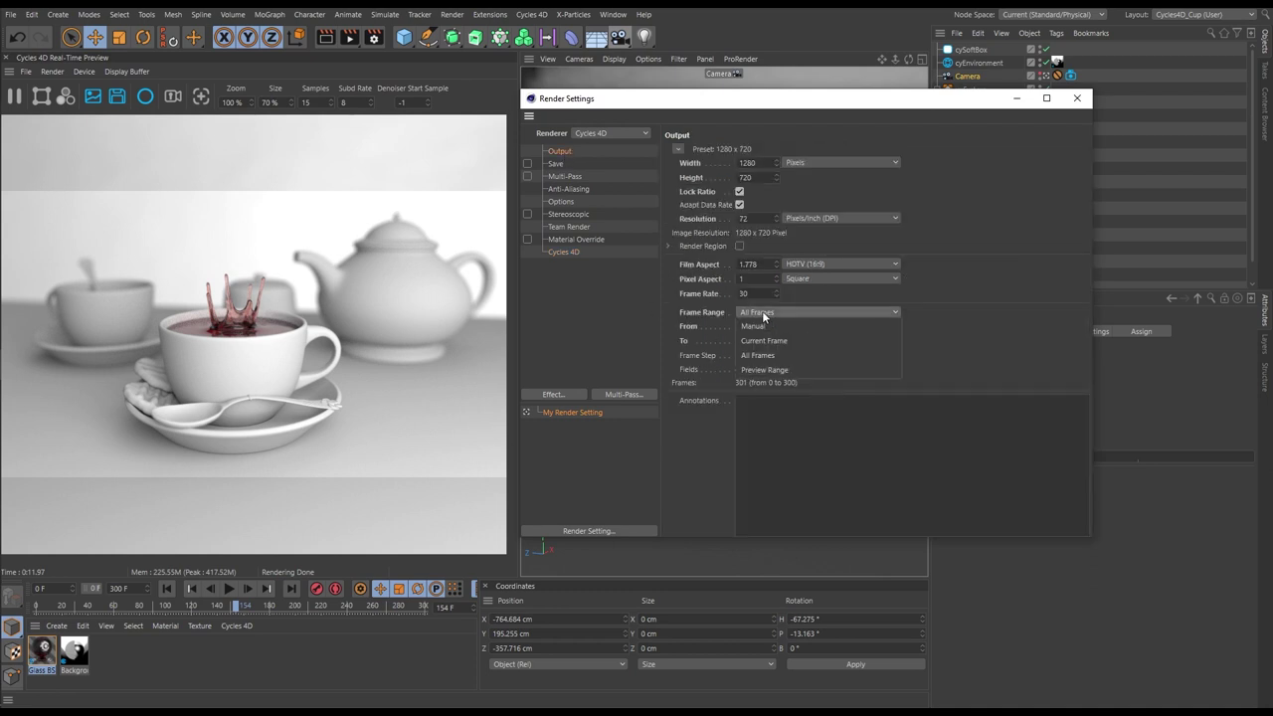
left_click(767, 331)
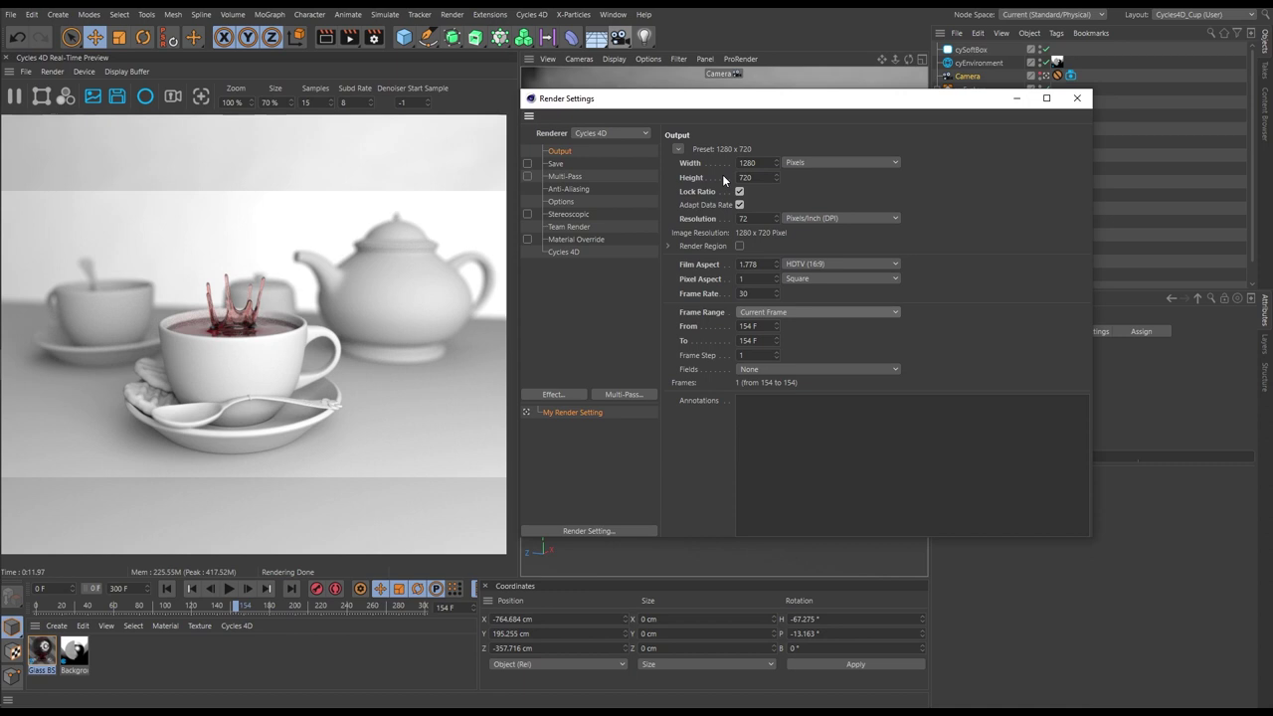
Set the Cycles 4D integrator samples to 30.
left_click(561, 254)
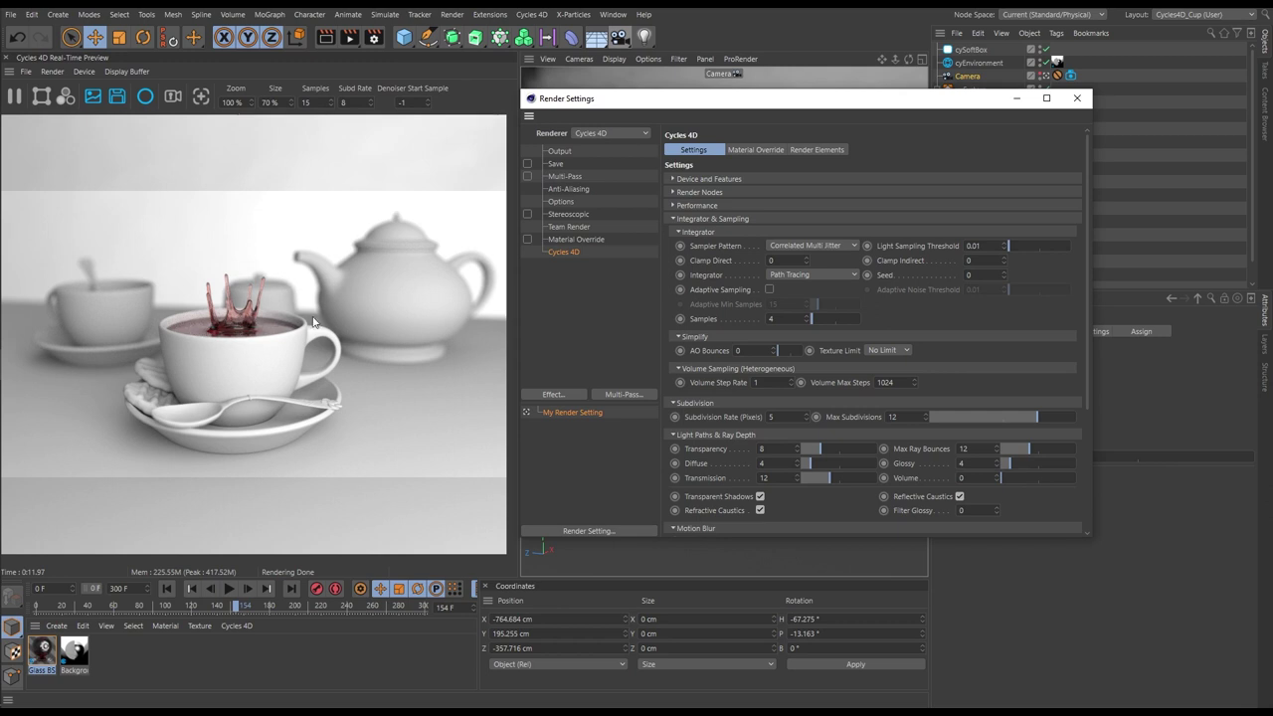
double_click(785, 319)
type("30")
key("Return")
Set the Volume ray depth to 1 in the Light Paths & Ray Depth settings.
left_click_drag(1088, 308, 1097, 406)
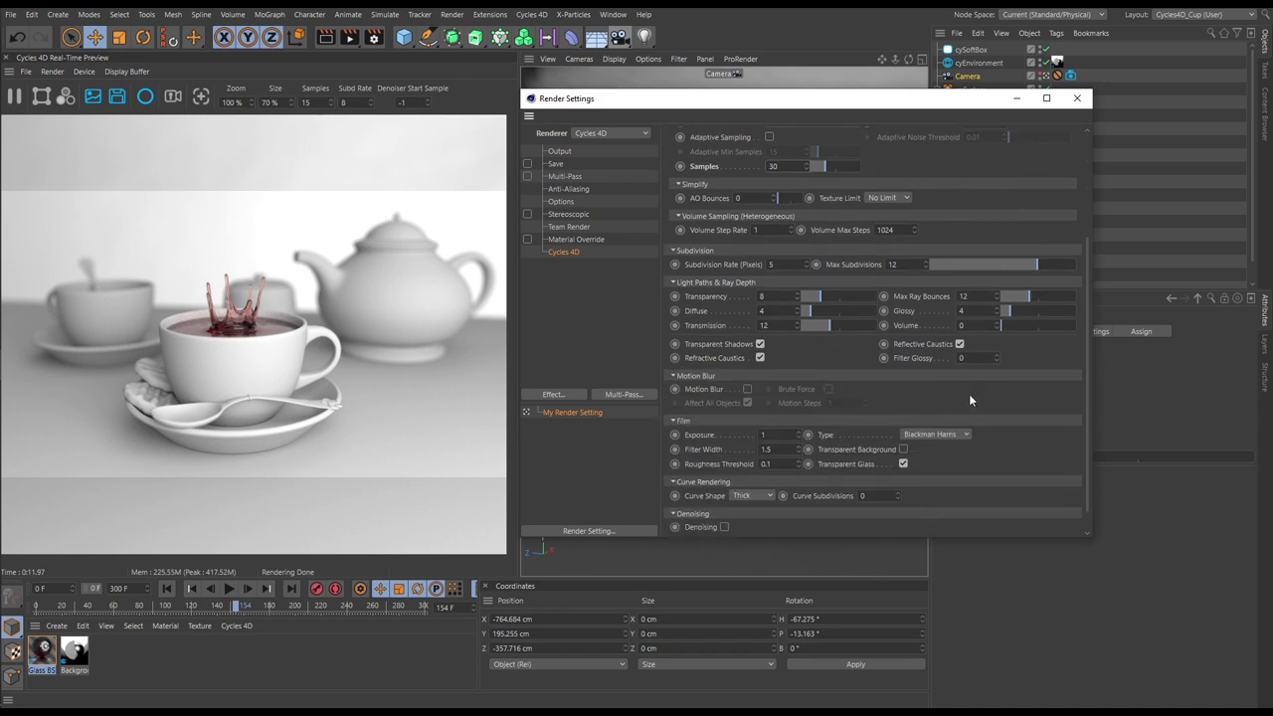
left_click(916, 299)
left_click(997, 323)
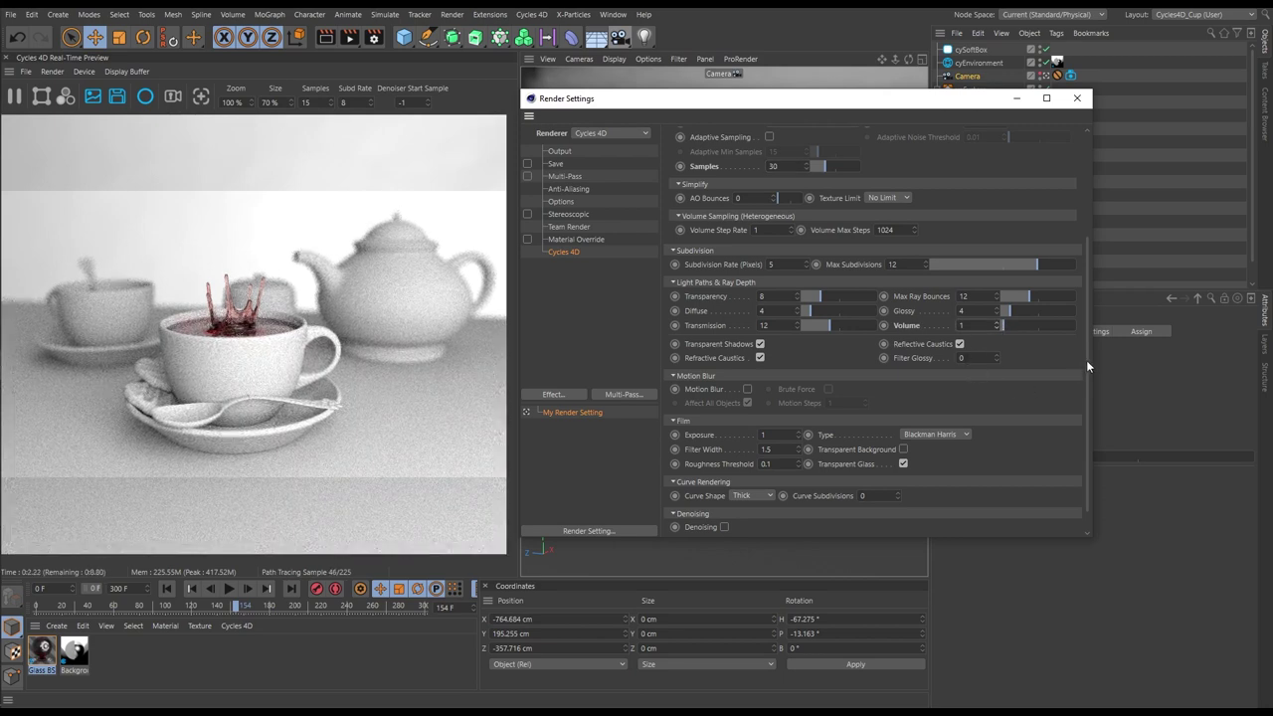
scroll(1088, 363, "down", 1)
left_click_drag(1086, 392, 1081, 258)
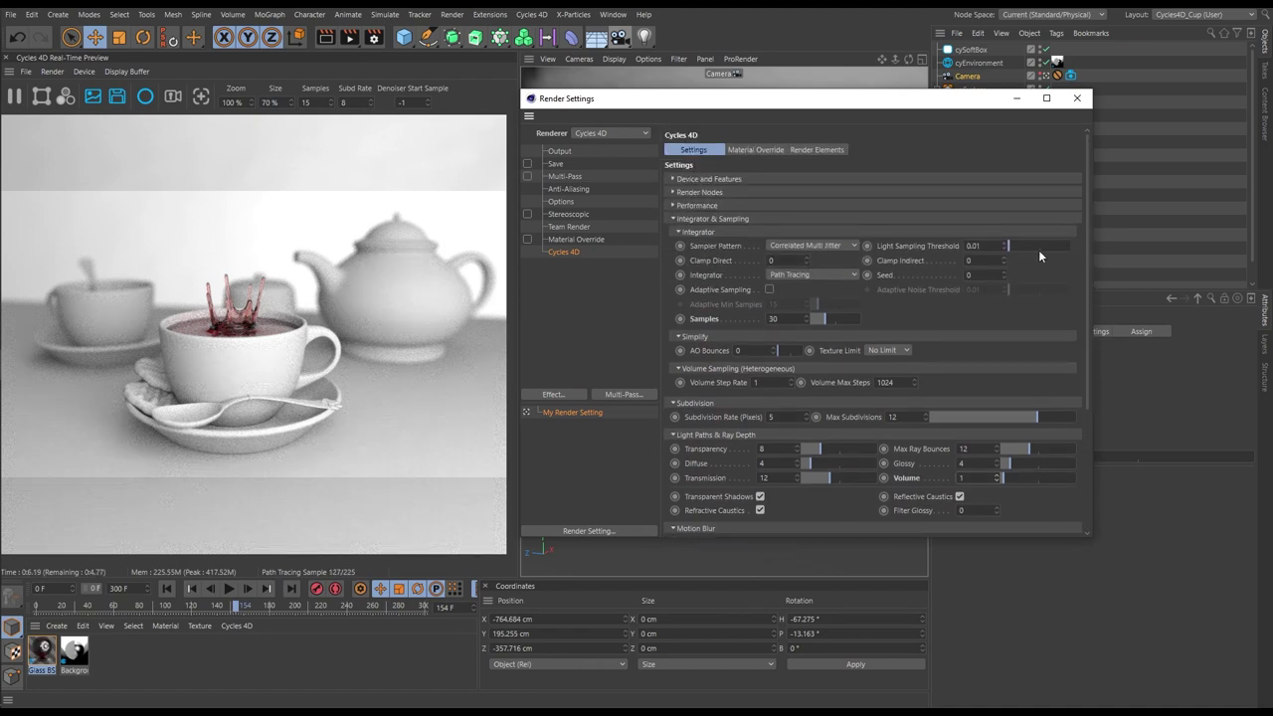
Render the current frame to the Picture Viewer with the real-time preview paused, and inspect the splash up close.
left_click(14, 96)
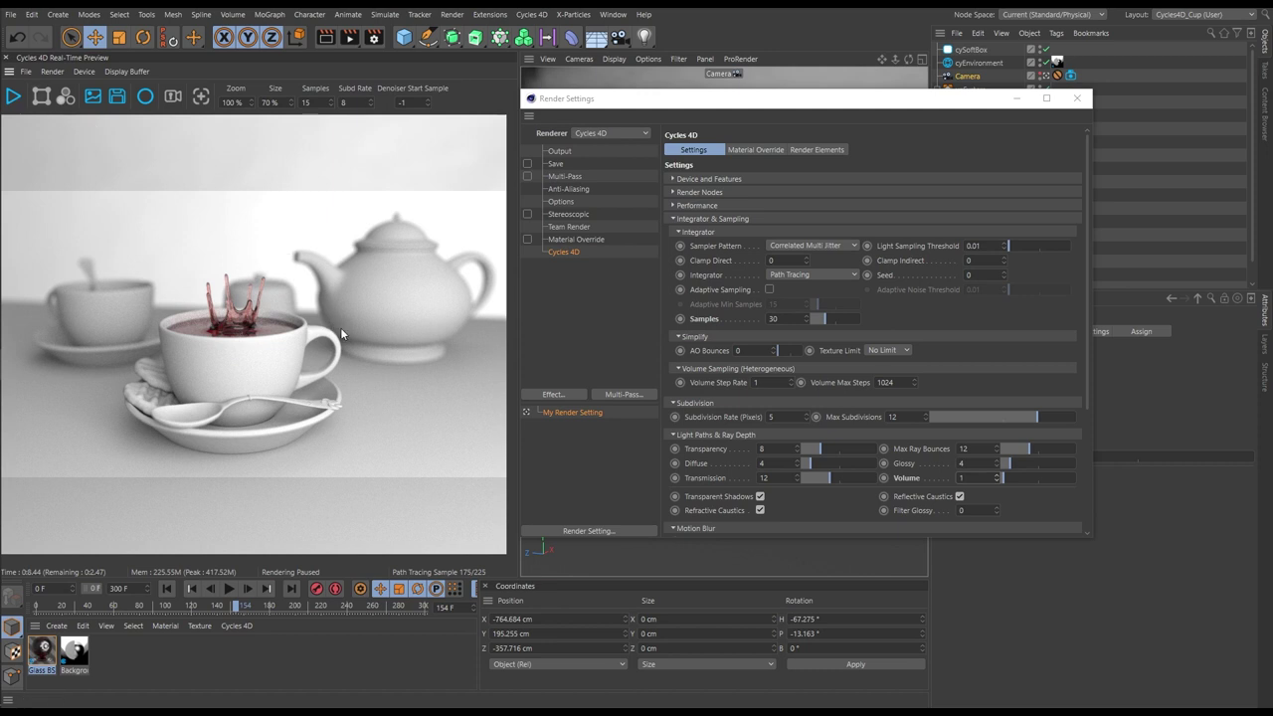
left_click(348, 38)
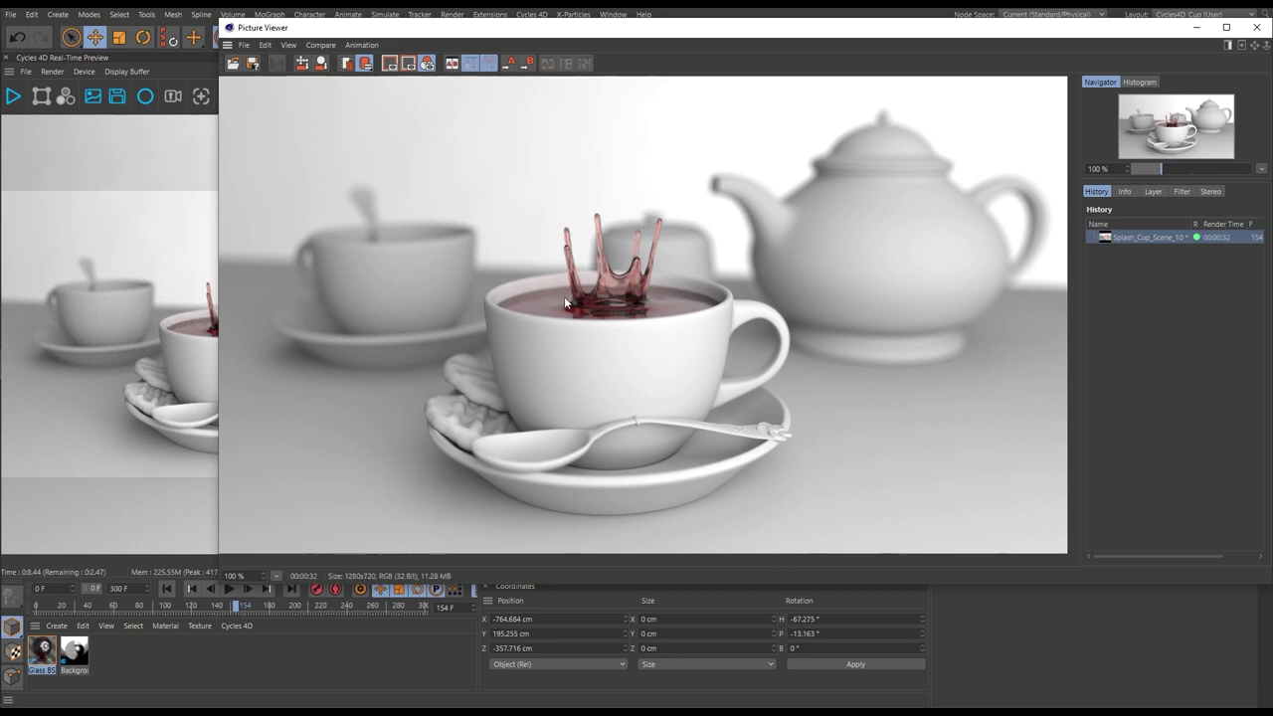
left_click_drag(1168, 165, 1183, 167)
left_click_drag(608, 298, 683, 404)
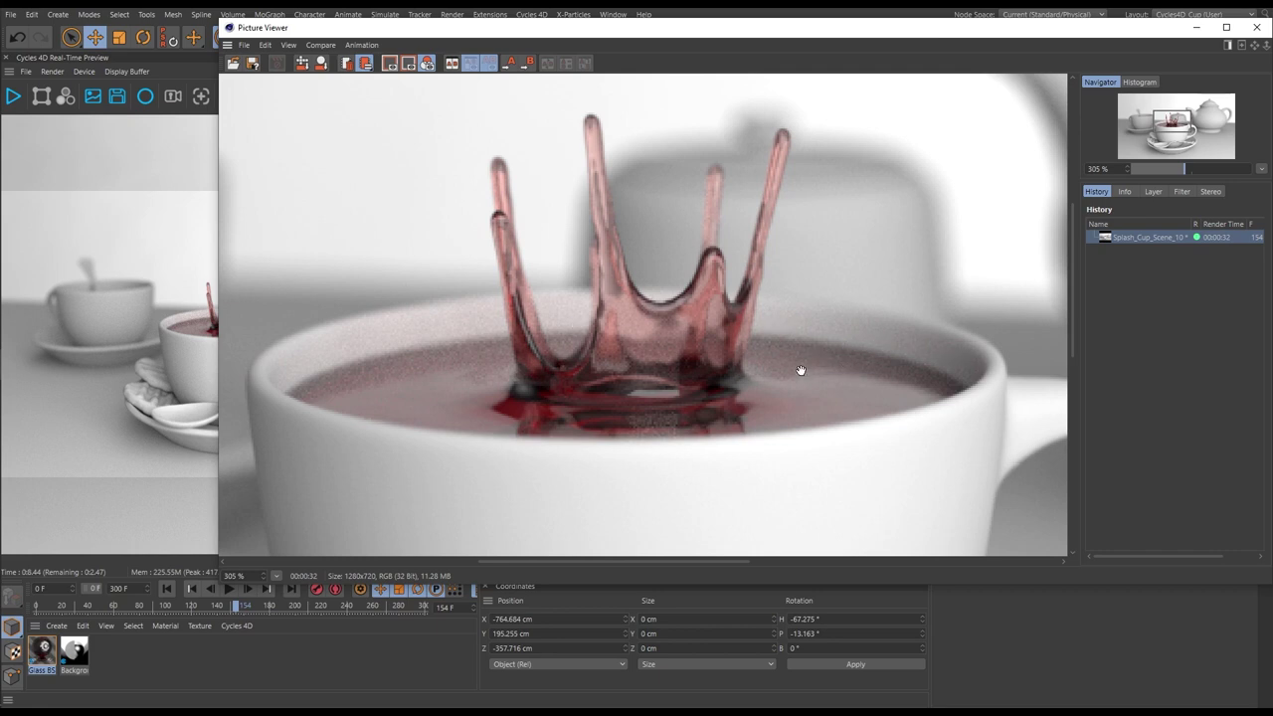
left_click(1256, 27)
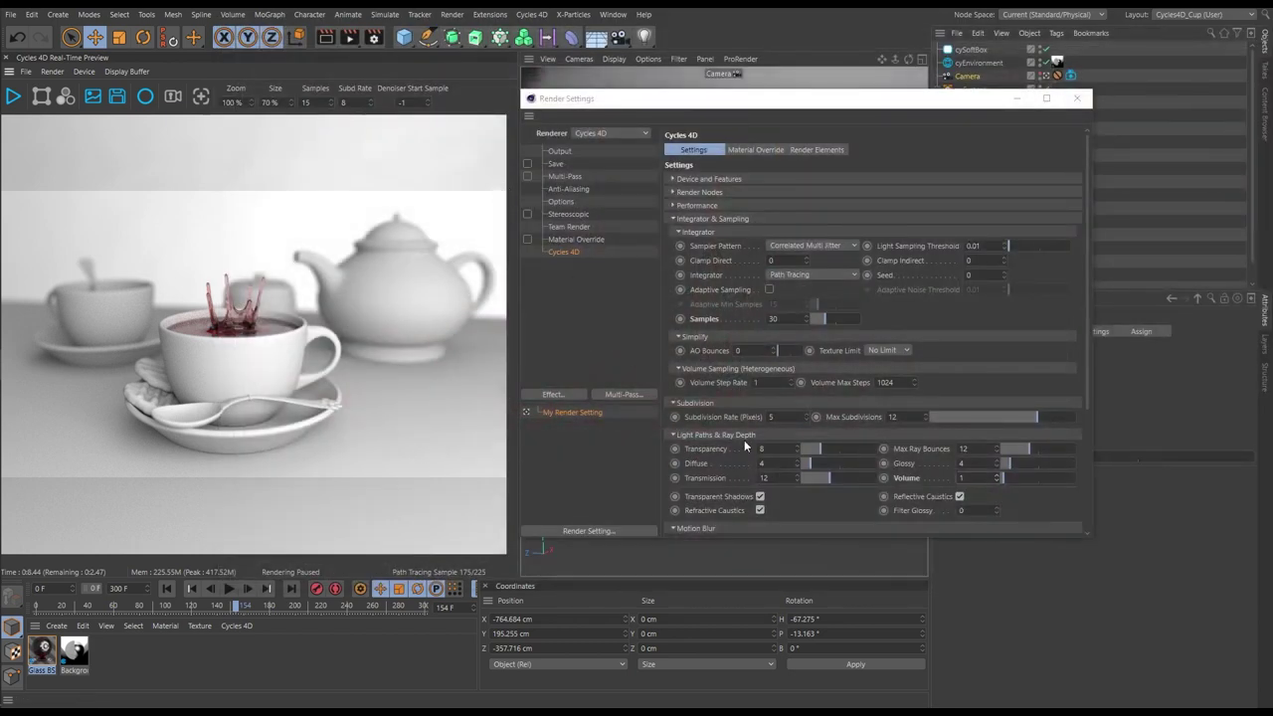
Set the Cycles 4D samples to 50 and render the current frame to the Picture Viewer again.
left_click(780, 318)
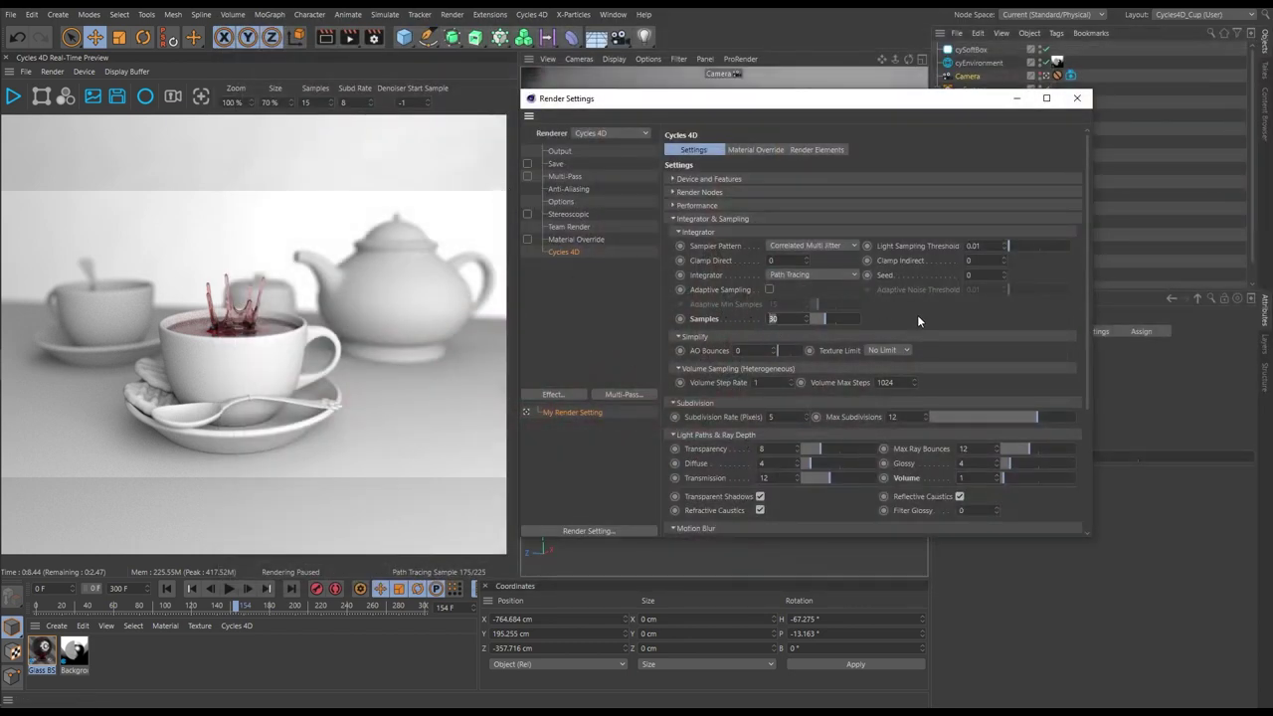
type("50")
key("Return")
left_click(1076, 97)
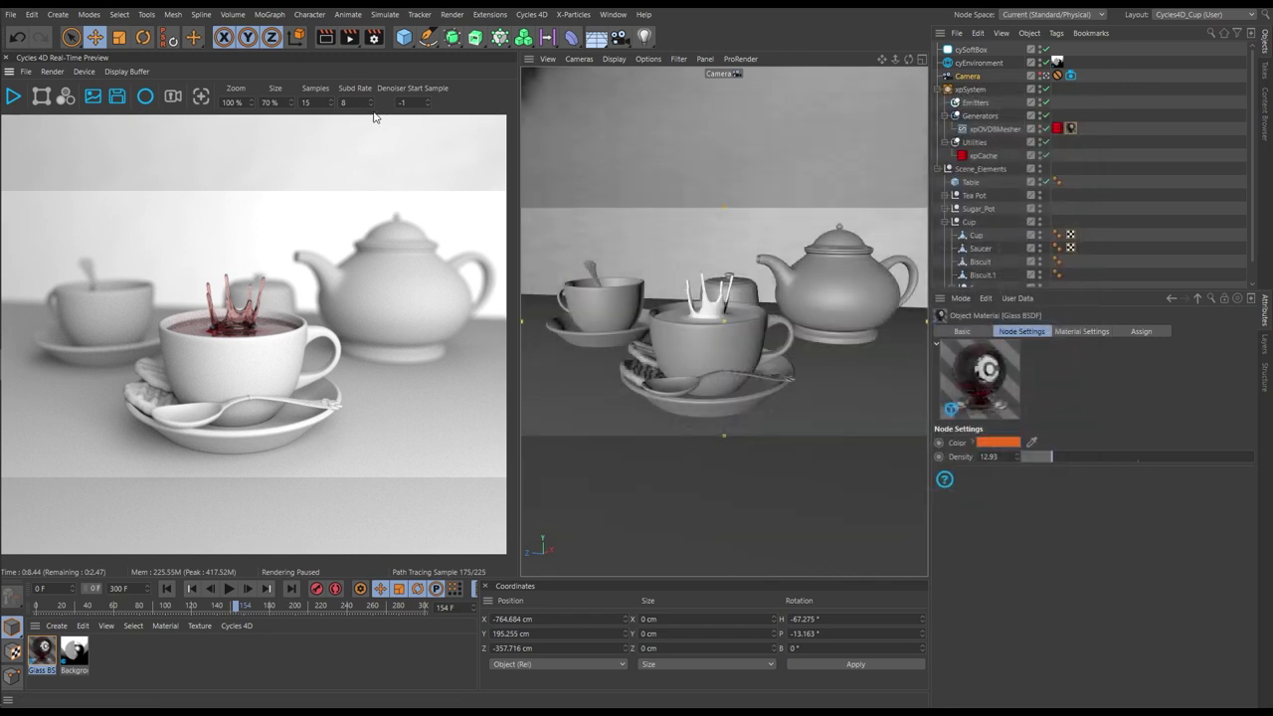
left_click(349, 37)
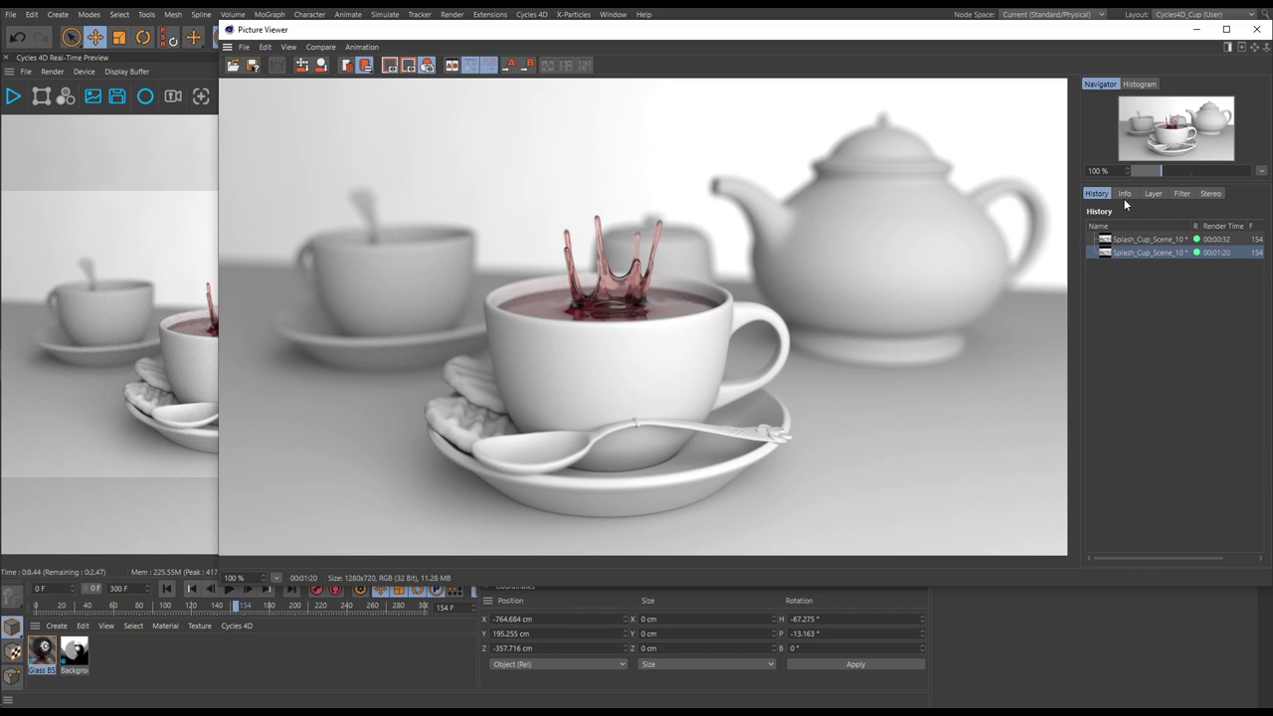
Compare the noise in the liquid between the two renders in the Picture Viewer history, zoomed in on the splash.
left_click_drag(1158, 180, 1181, 172)
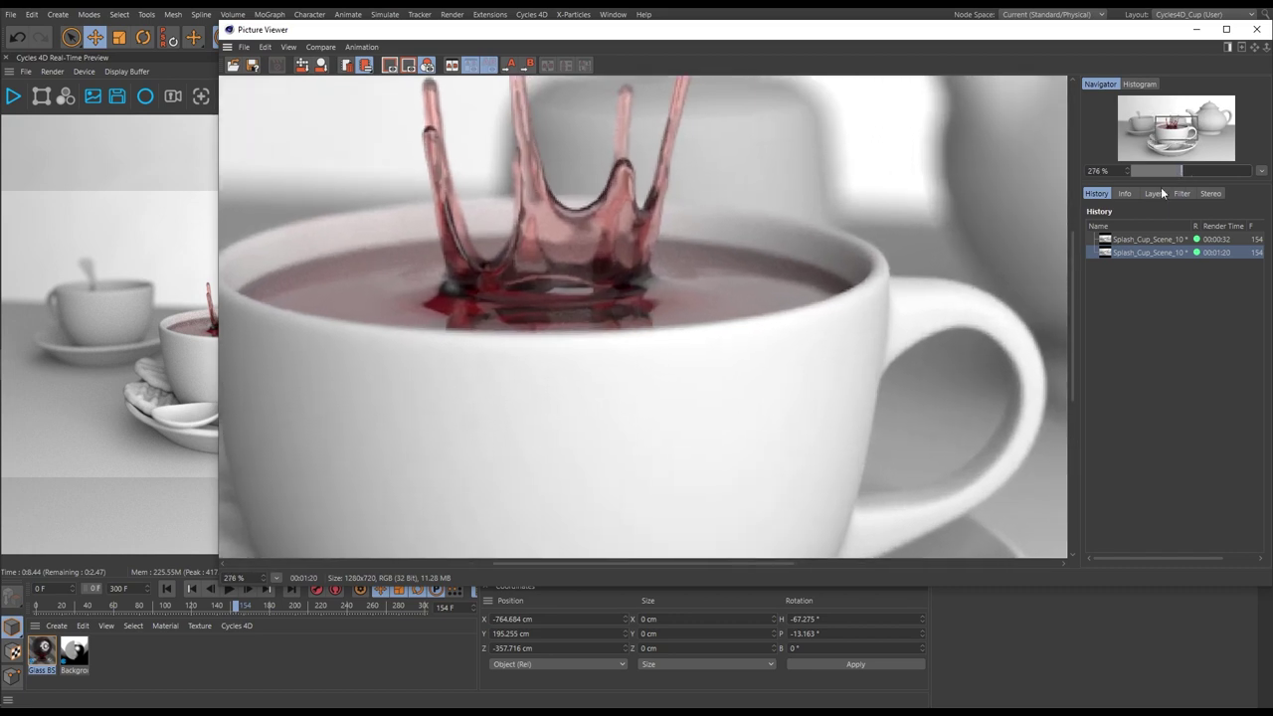
left_click_drag(727, 312, 746, 335)
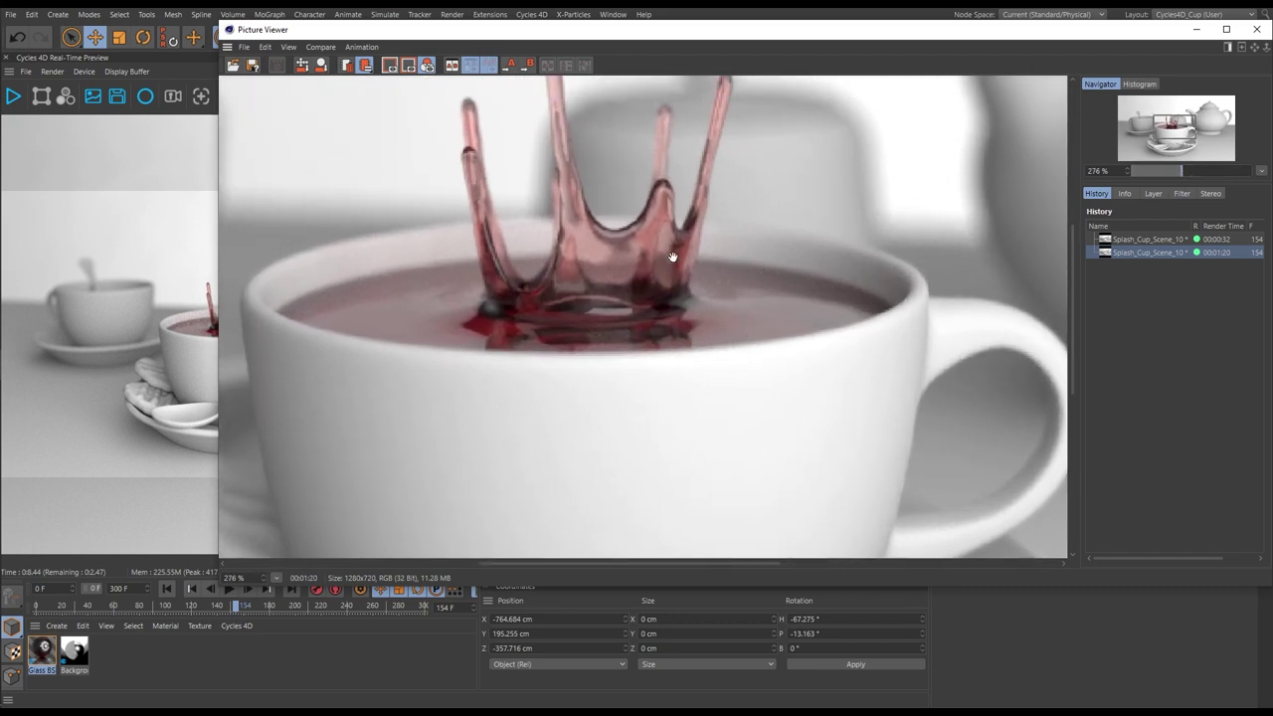
left_click(1153, 240)
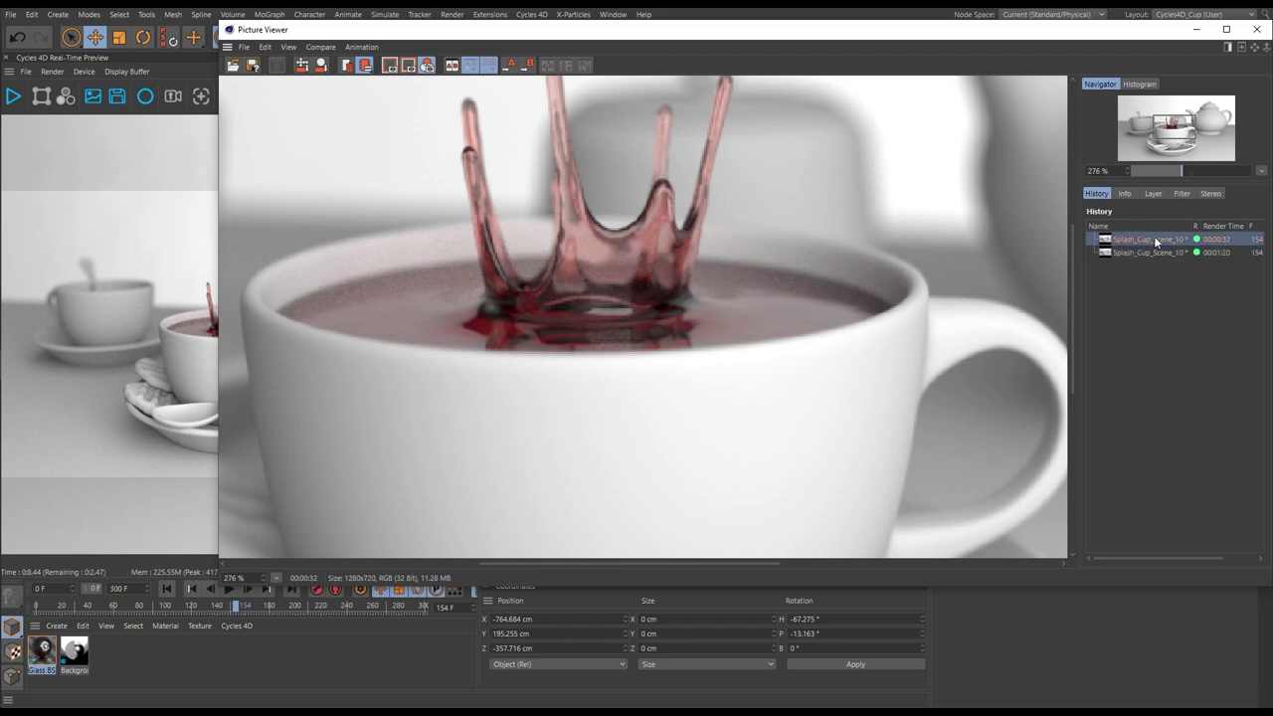
left_click(1147, 252)
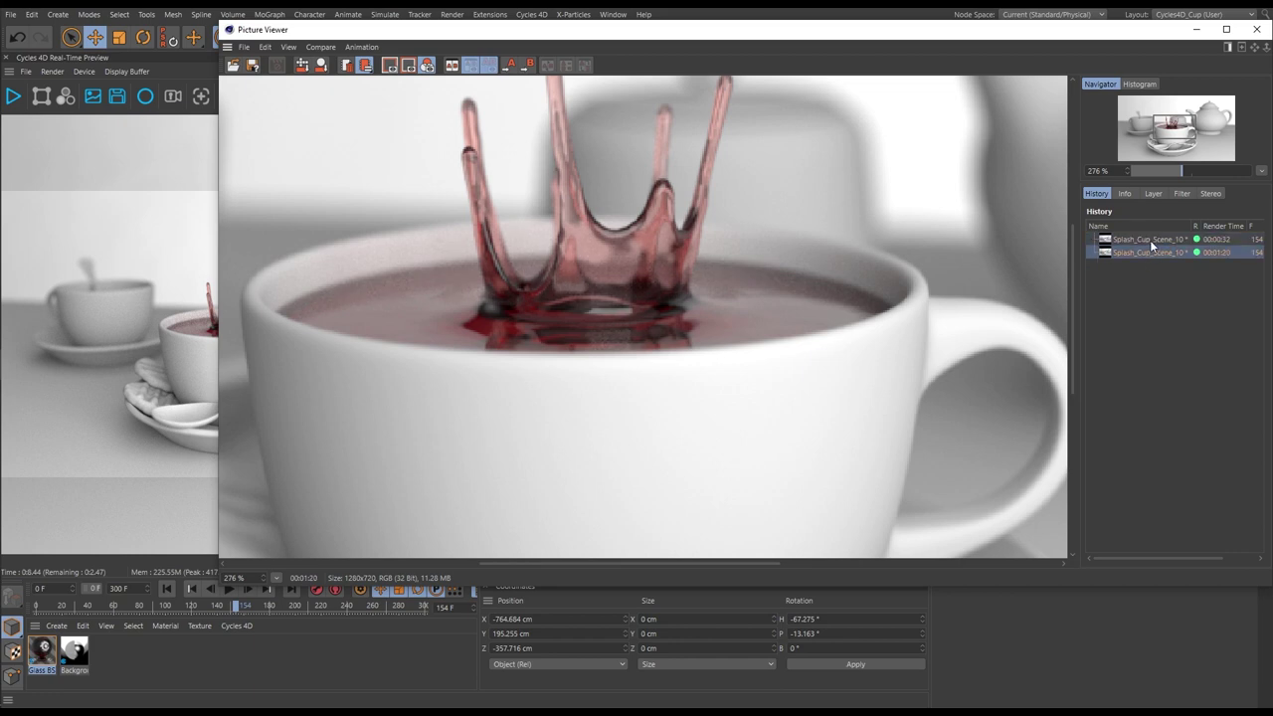
left_click(1149, 240)
left_click(1146, 251)
left_click(1147, 238)
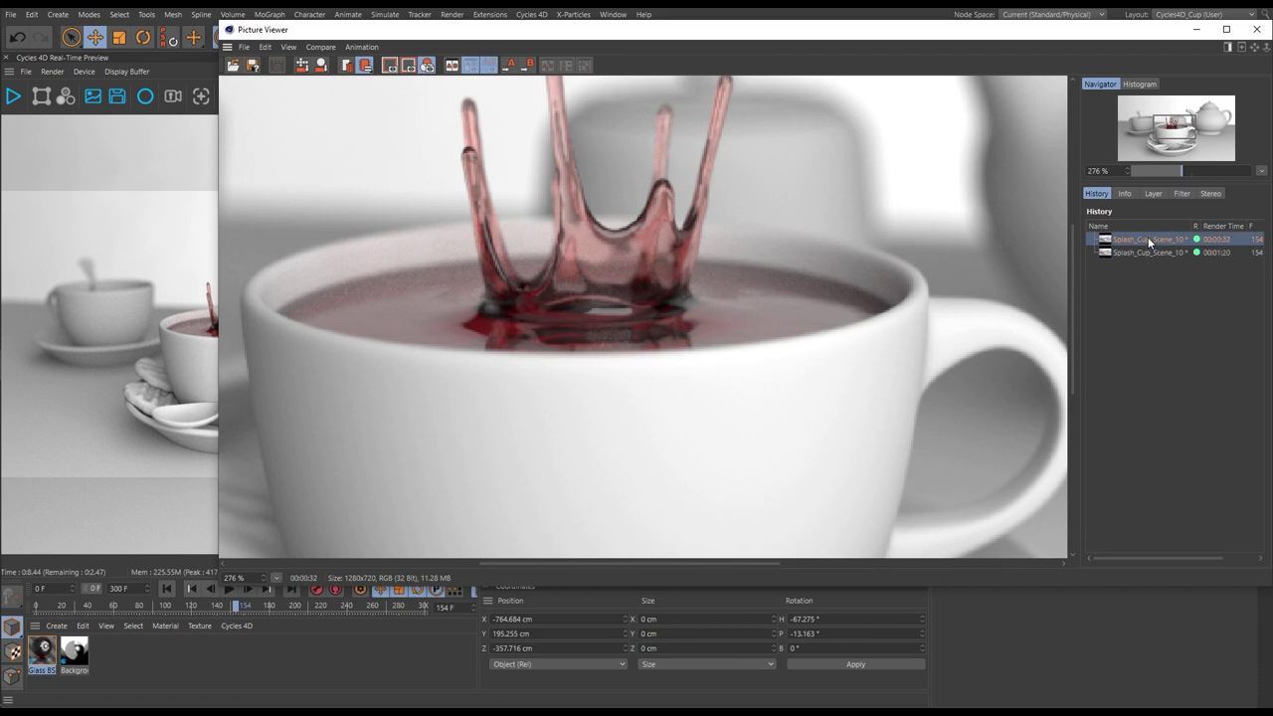
left_click(1145, 252)
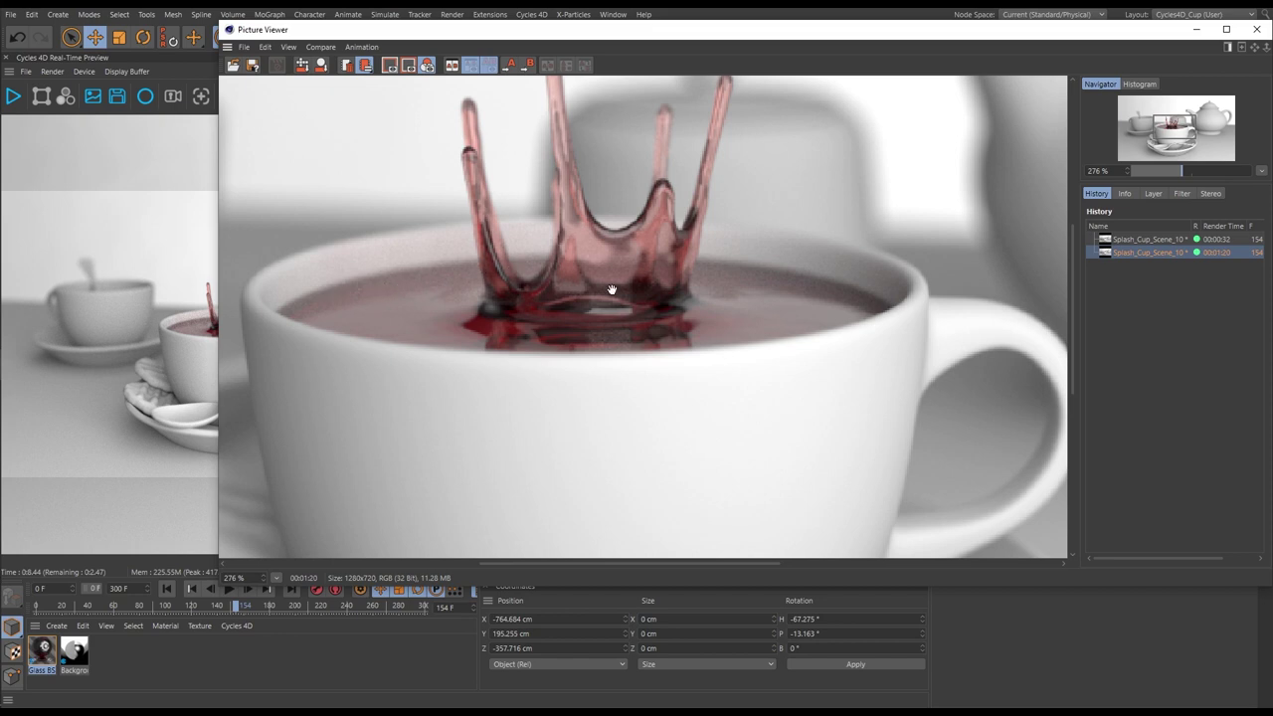
scroll(611, 288, "down", 5)
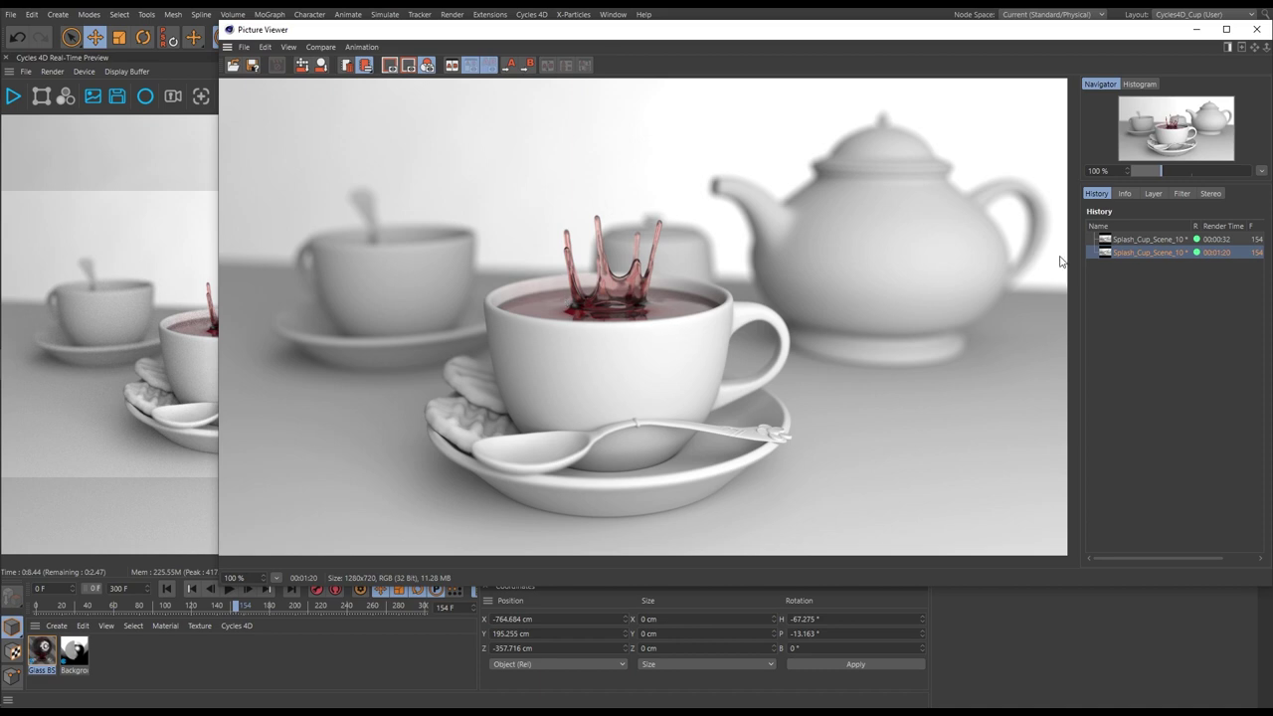
left_click(1257, 29)
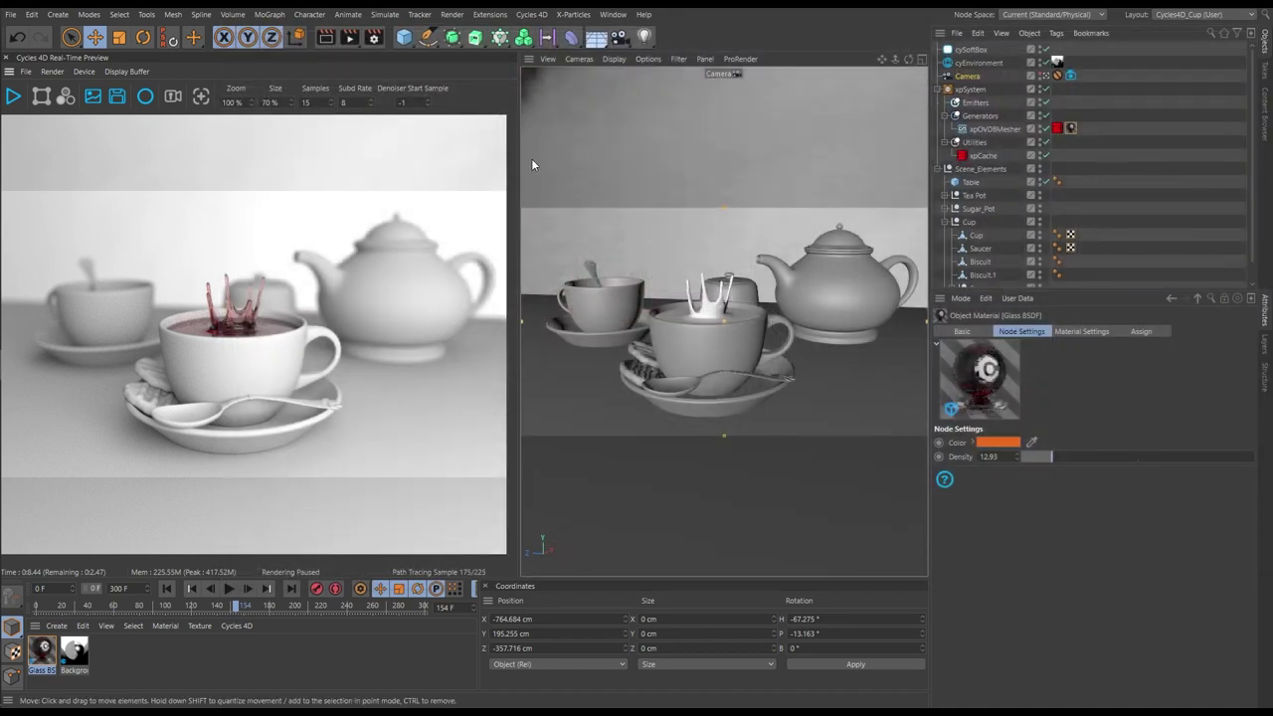
Enable Adaptive Sampling with an Adaptive Noise Threshold of 0.001 in the Cycles 4D settings and render the current frame to the Picture Viewer.
left_click(374, 36)
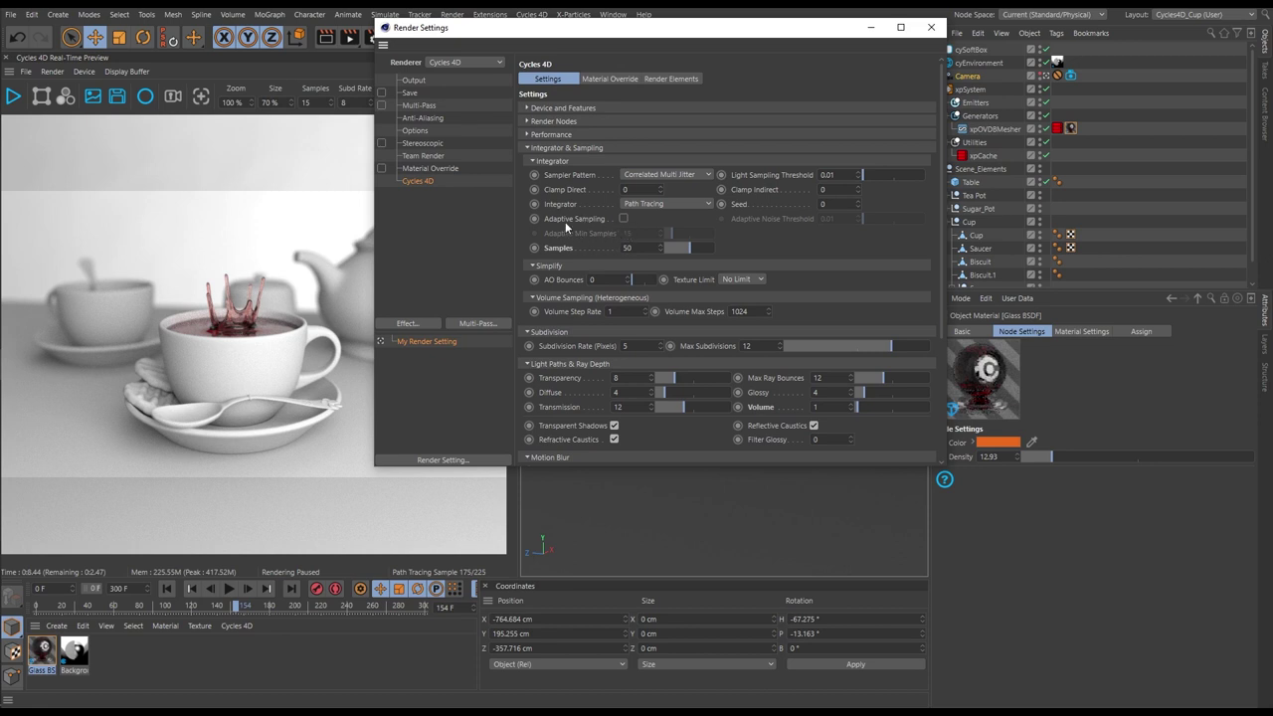
left_click(623, 218)
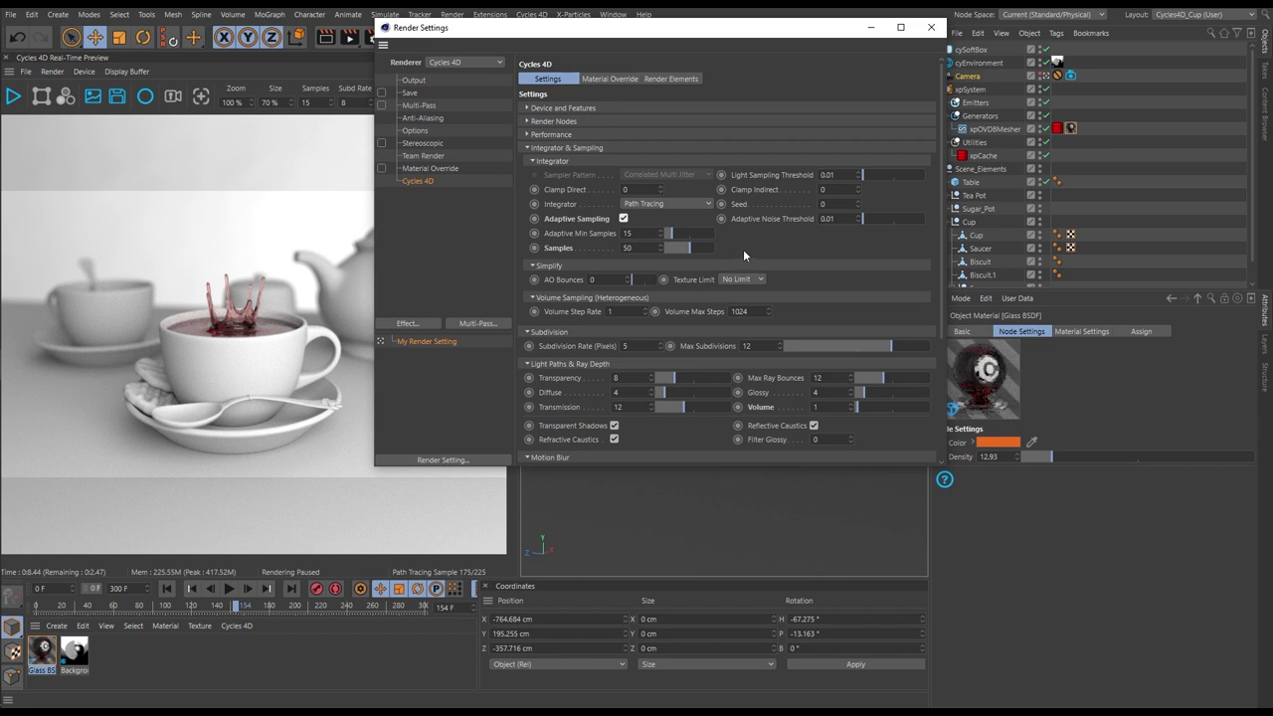
double_click(837, 218)
type(".001")
key("Return")
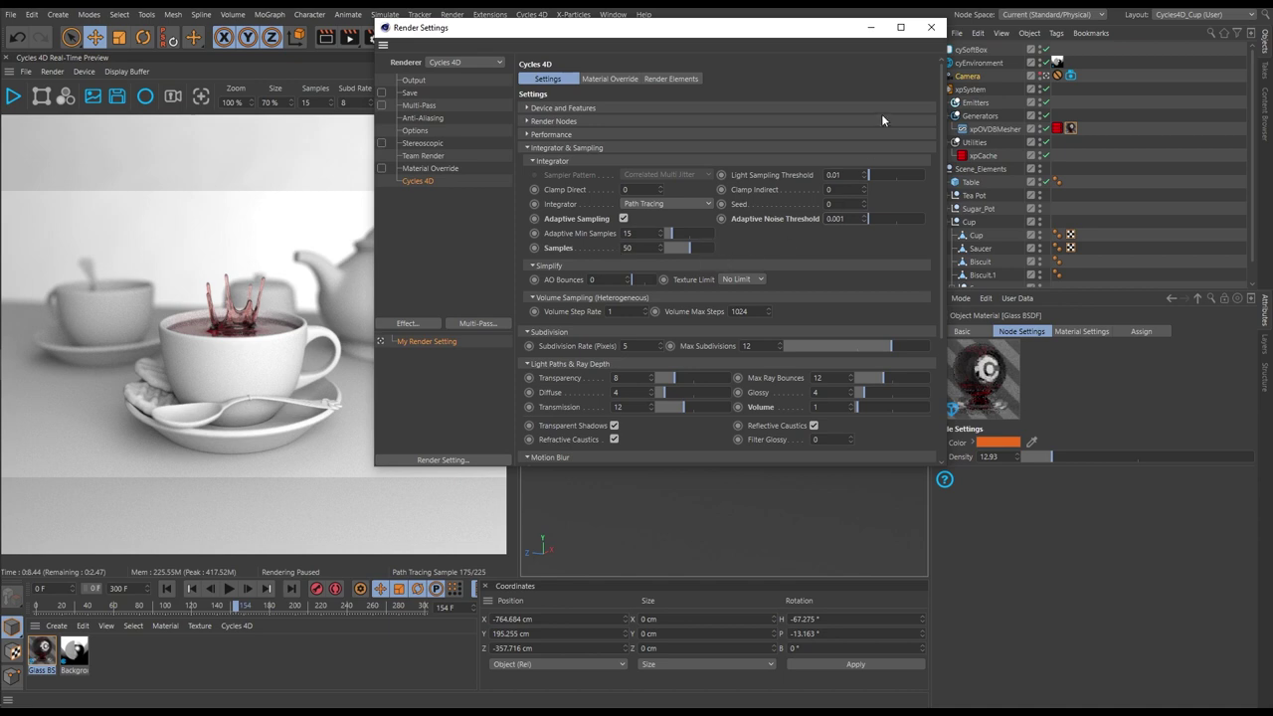
left_click(931, 27)
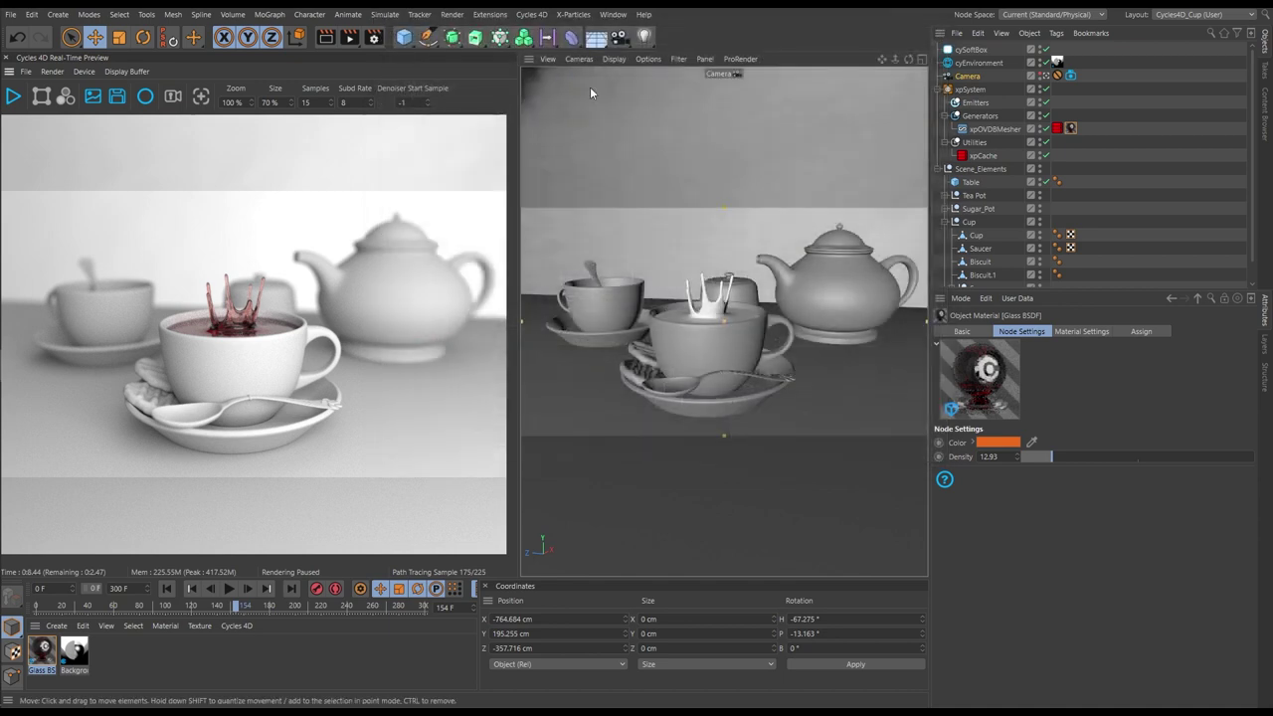
left_click(350, 38)
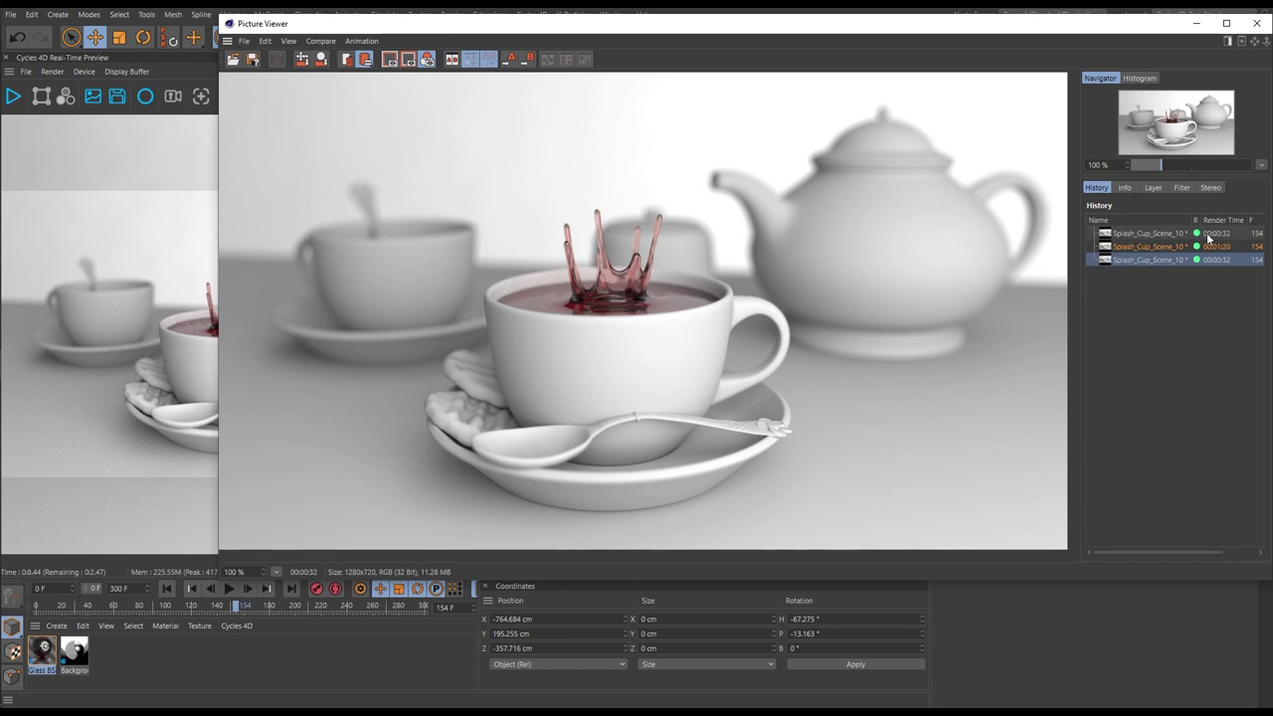
Compare the noise and render times of the adaptive render and the second render in the history, zoomed in on the splash.
left_click(1149, 260)
left_click(1148, 250)
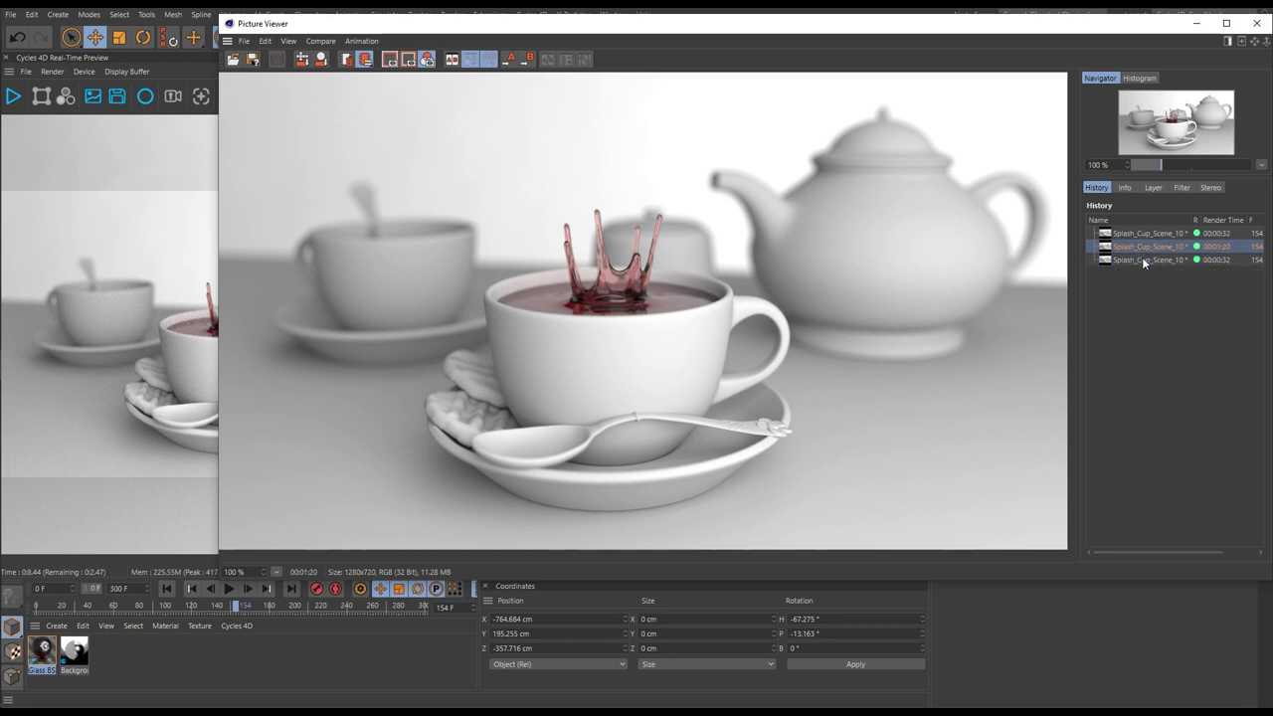
left_click(1143, 263)
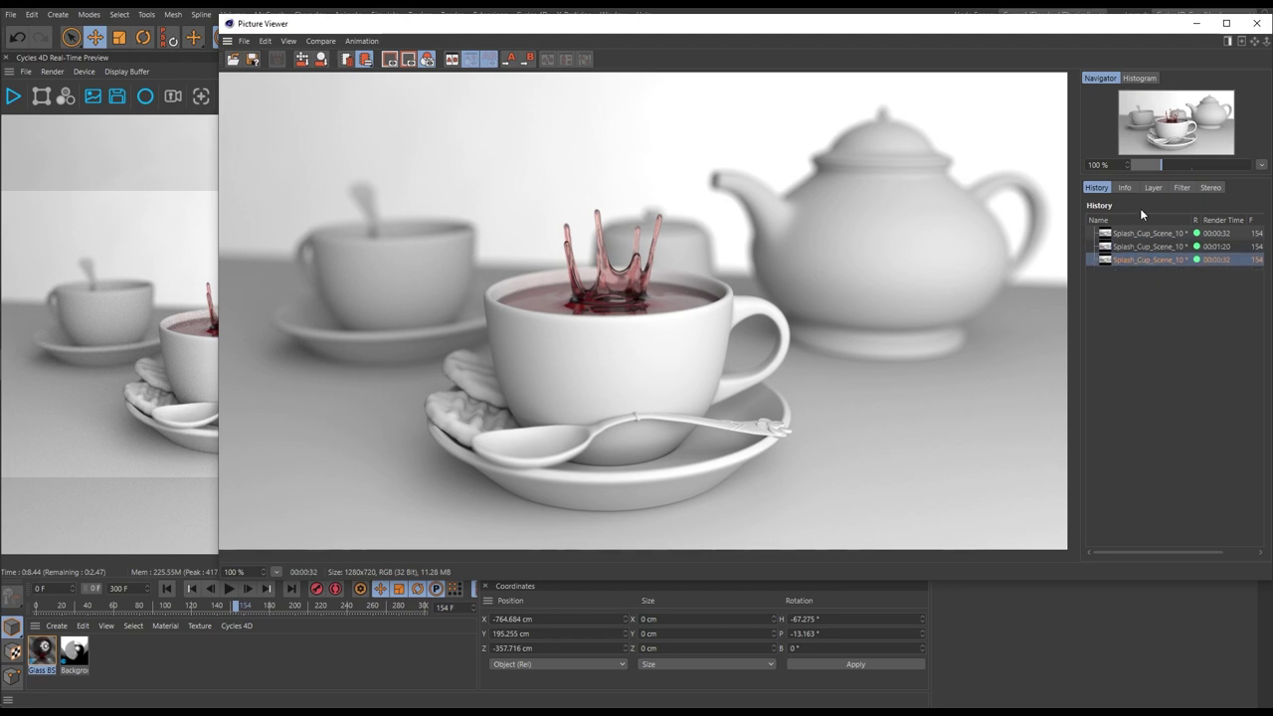
left_click_drag(1161, 165, 1183, 167)
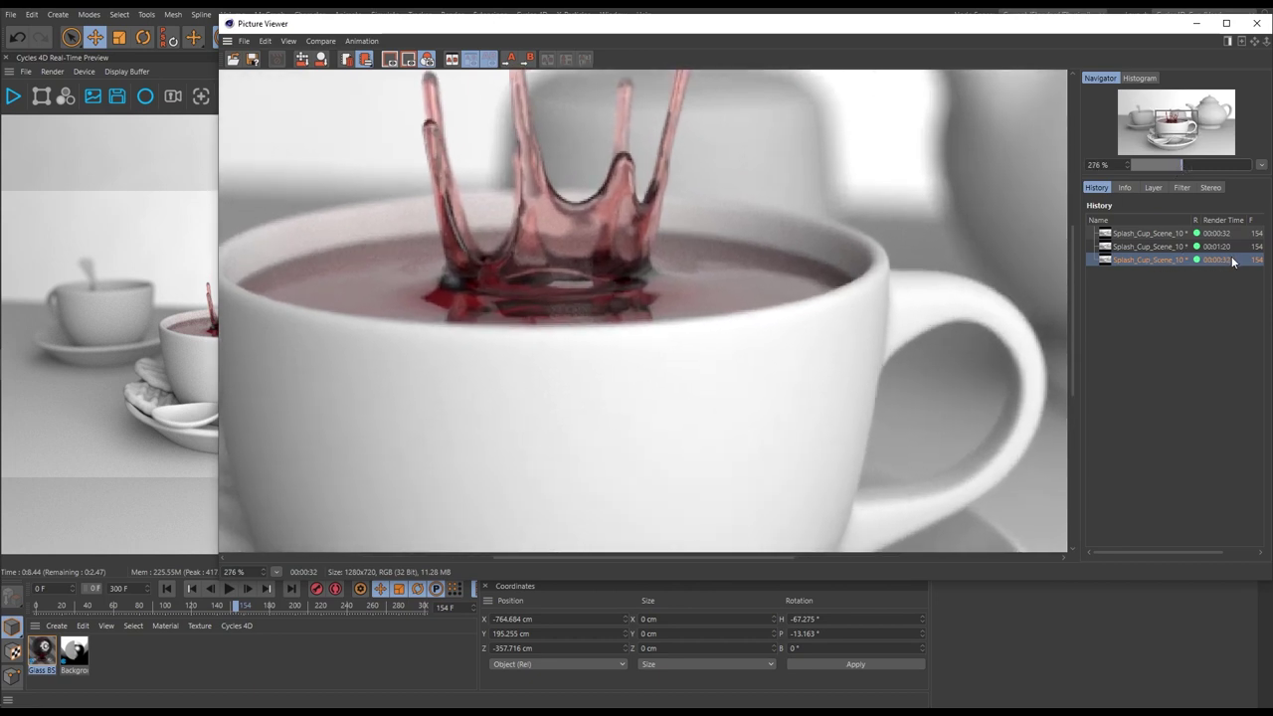
left_click_drag(573, 297, 610, 332)
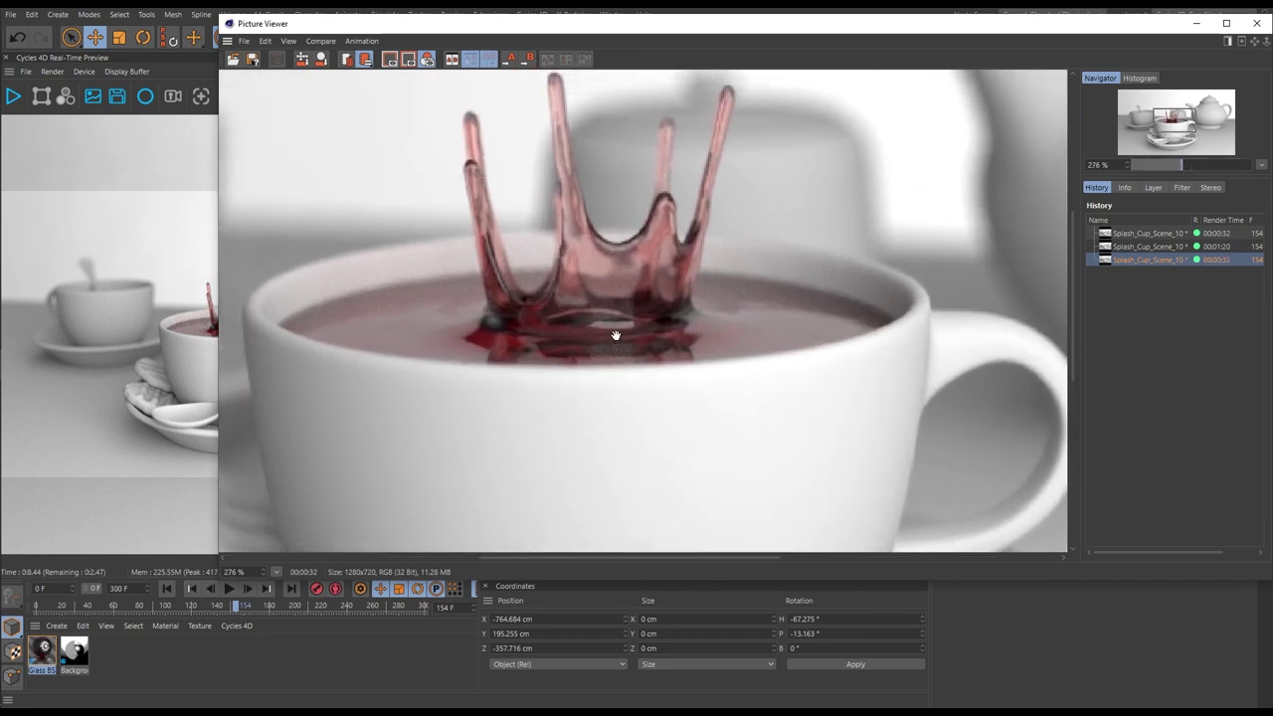
left_click(1147, 245)
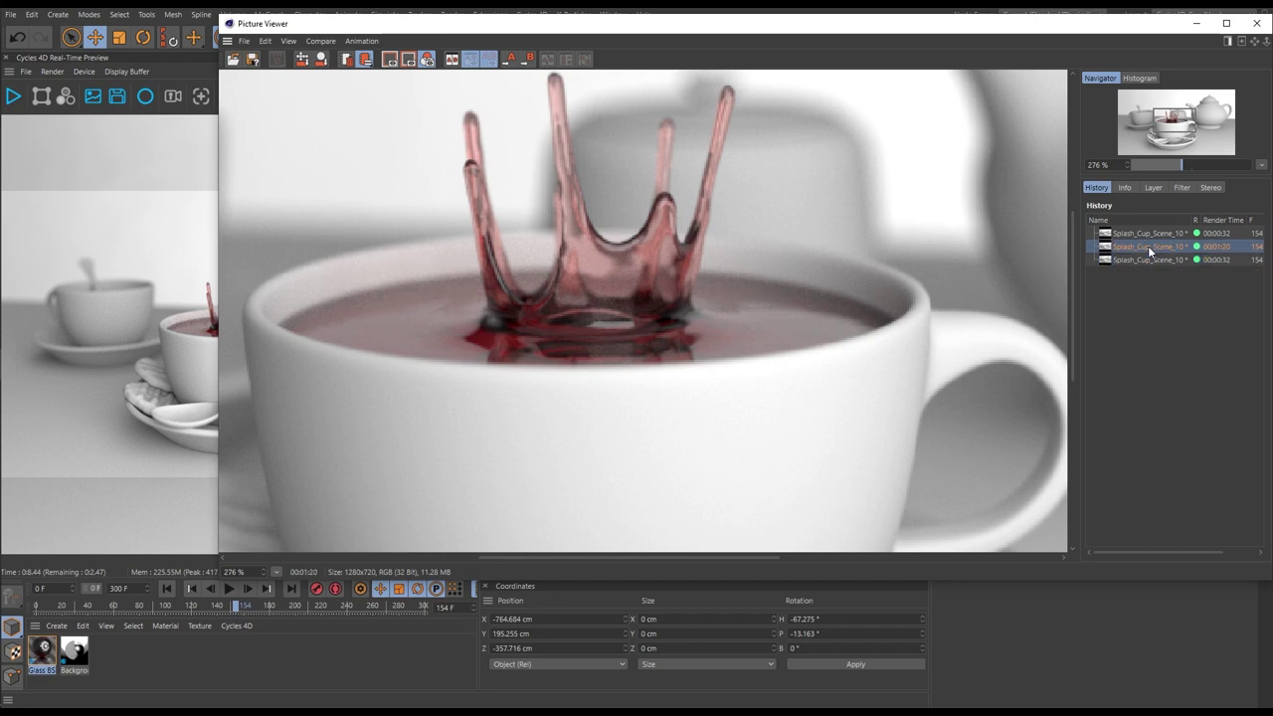
left_click(1143, 260)
left_click(1144, 248)
left_click(1142, 261)
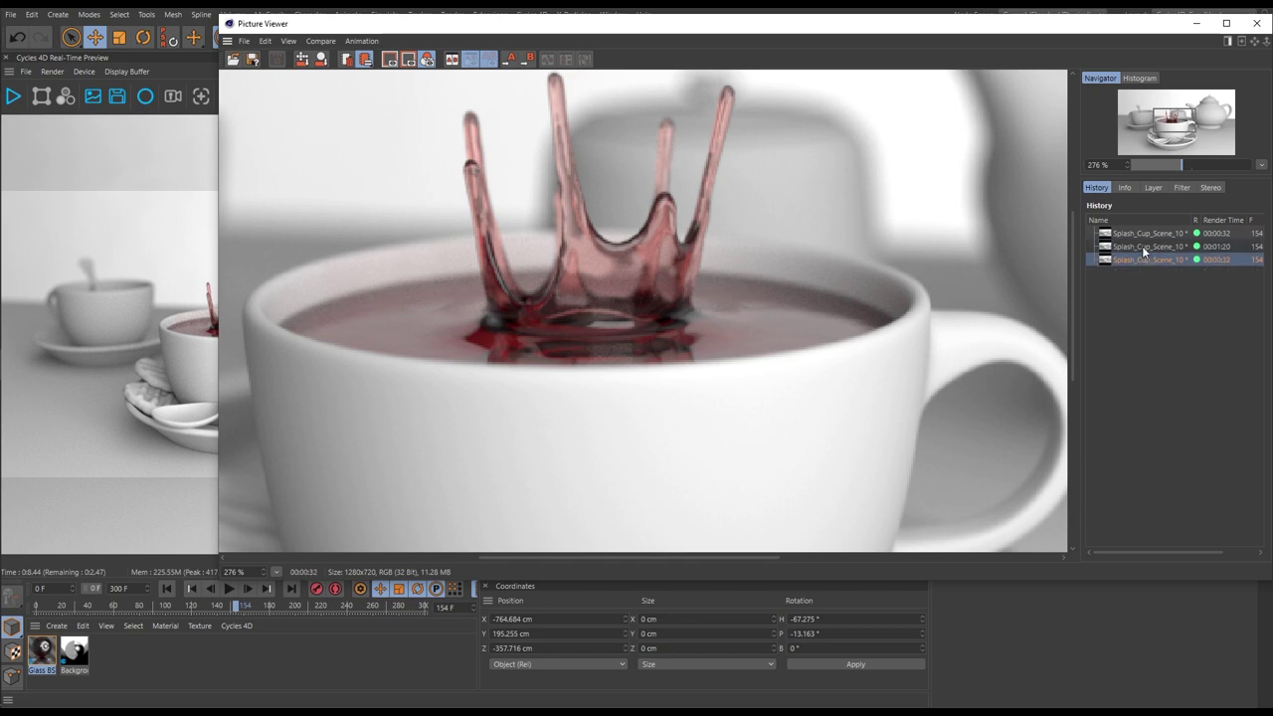
left_click(1141, 245)
left_click(1142, 260)
left_click(1141, 249)
left_click(1138, 260)
left_click(1142, 249)
left_click(1141, 262)
left_click(1145, 247)
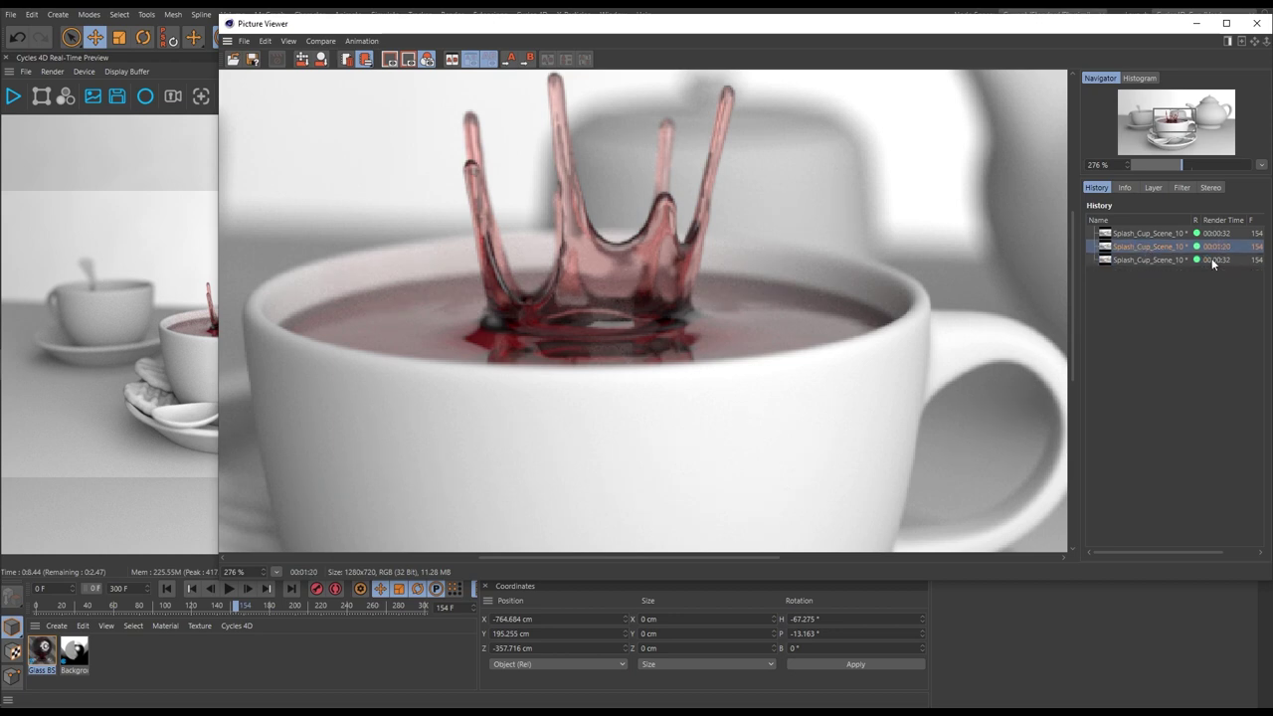
left_click(1156, 259)
left_click(1150, 244)
left_click(1148, 259)
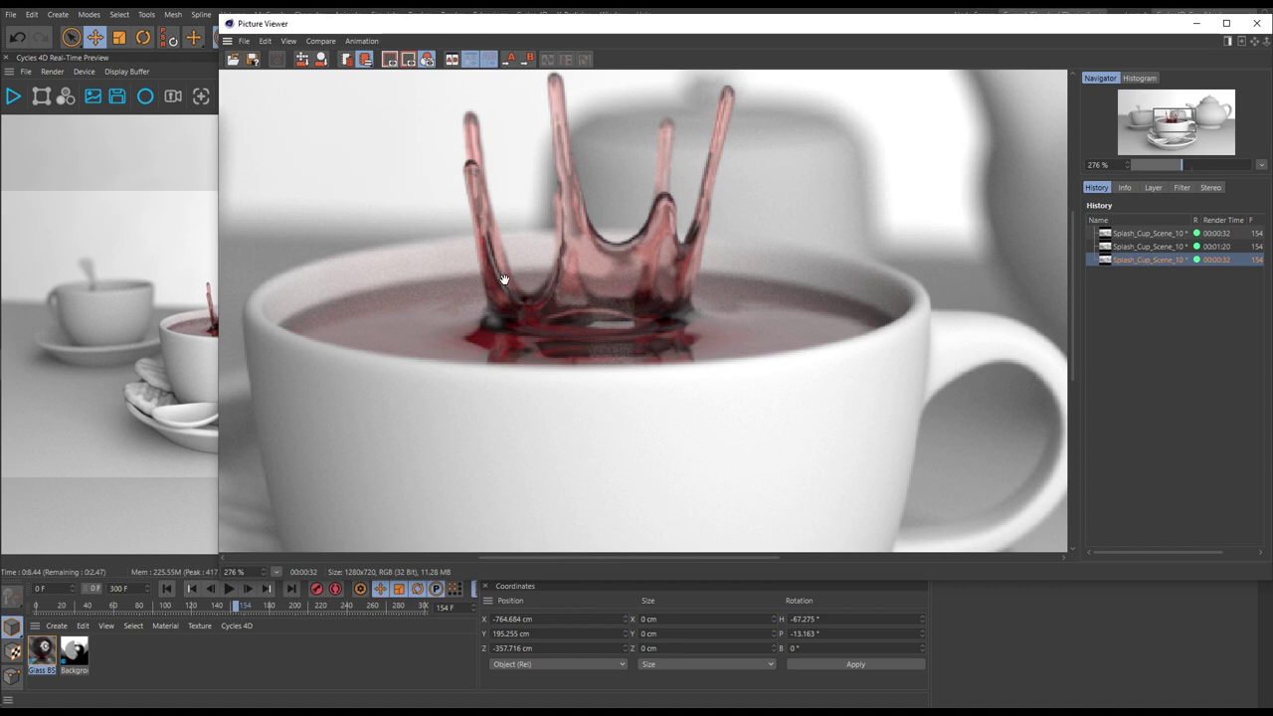
Compare the adaptive render with the first render in the history, and close the Picture Viewer.
left_click(1143, 260)
left_click(1142, 233)
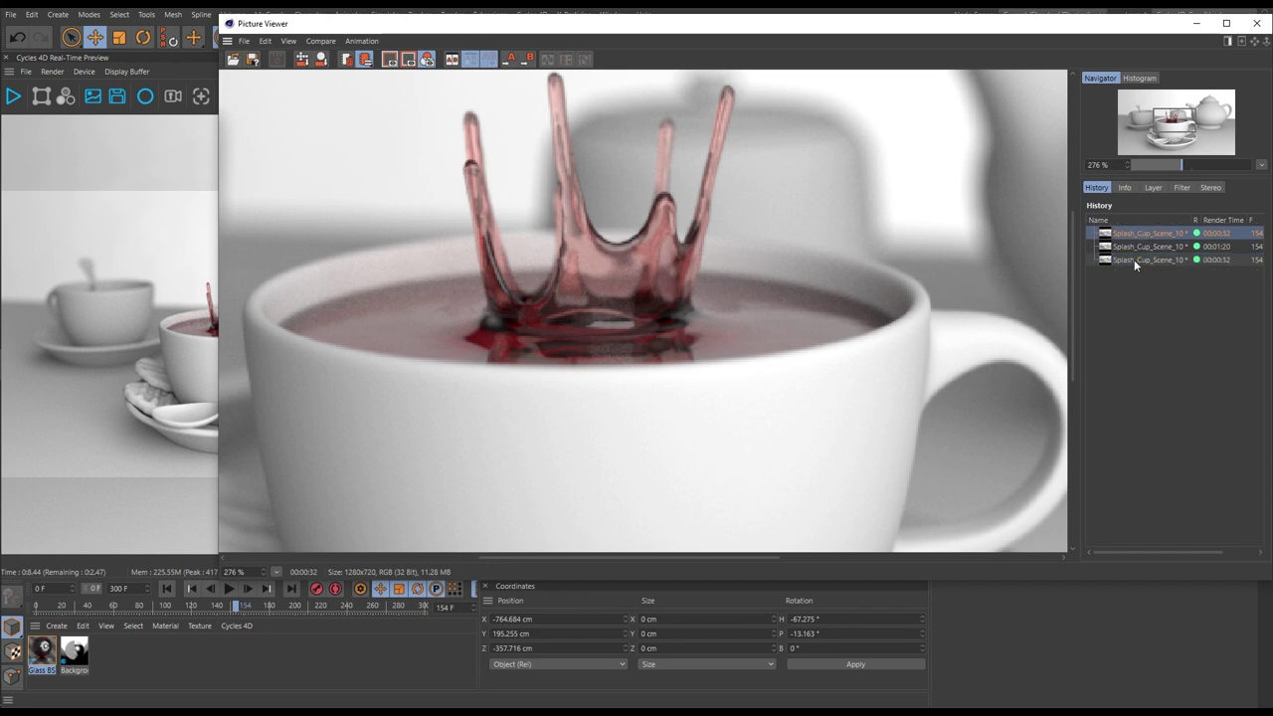
left_click(1133, 258)
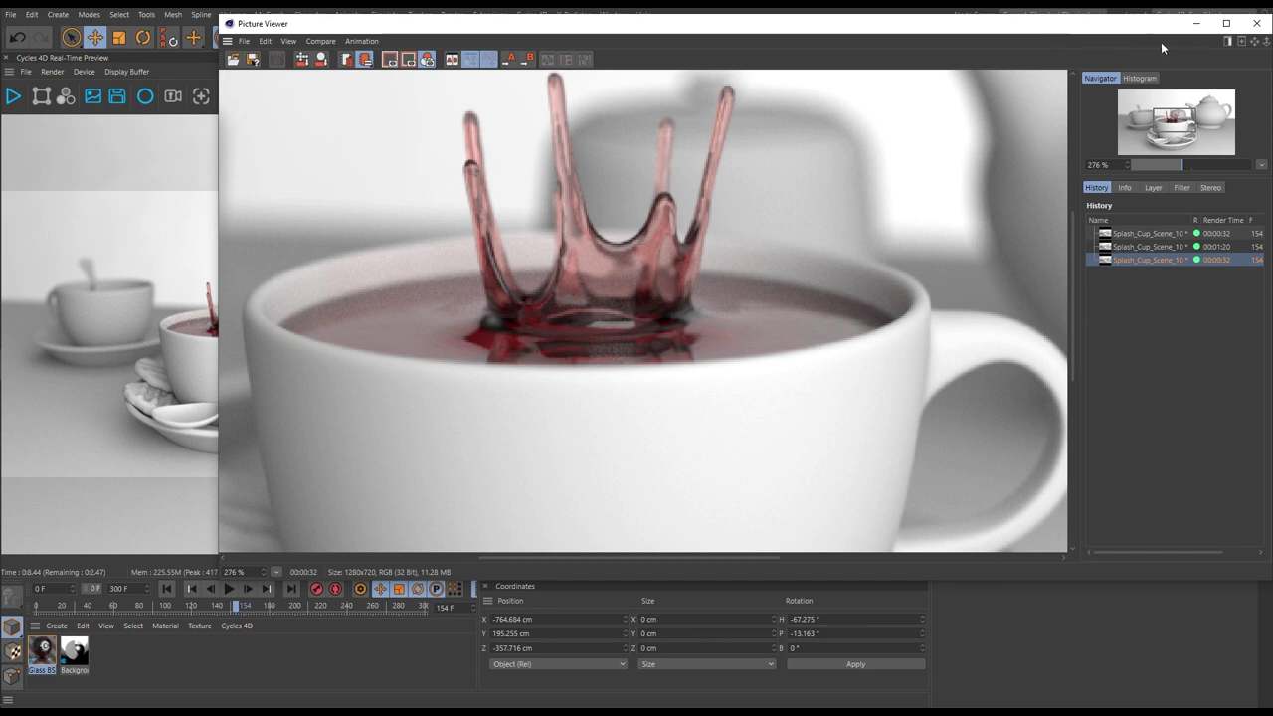
left_click(1256, 23)
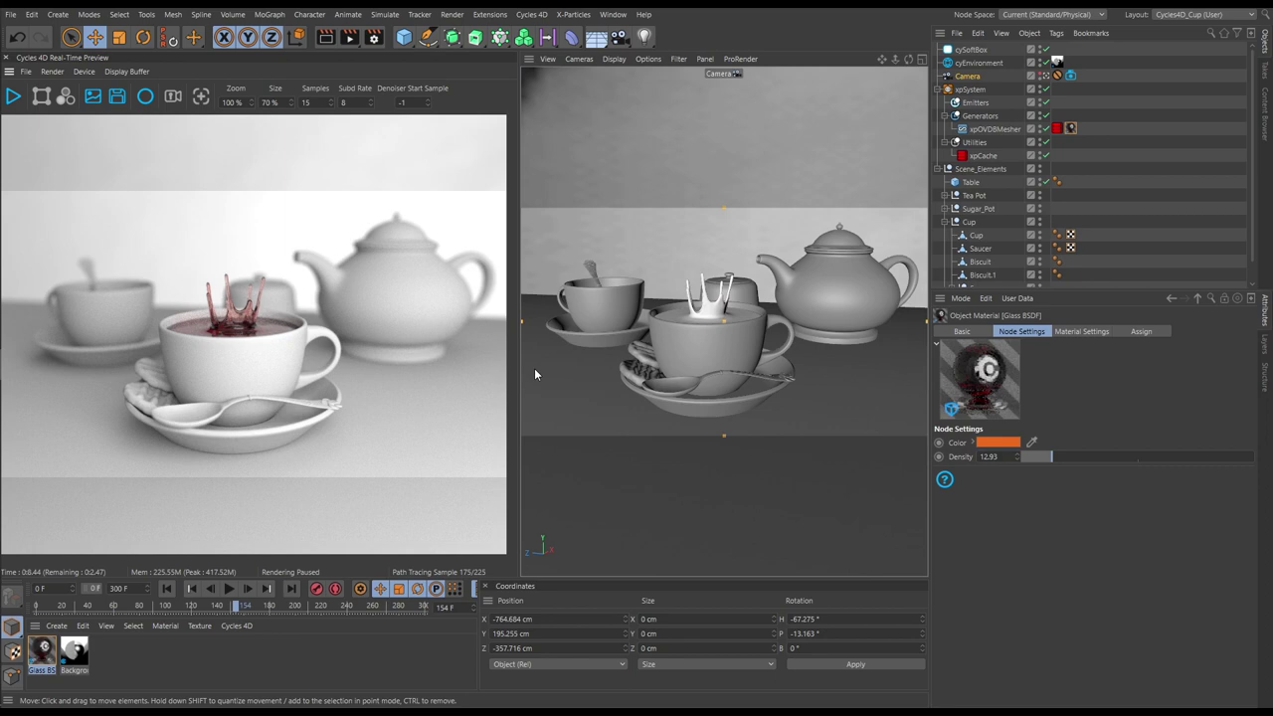
Set the Adaptive Noise Threshold to 0.005 and render the current frame to the Picture Viewer again.
left_click(374, 36)
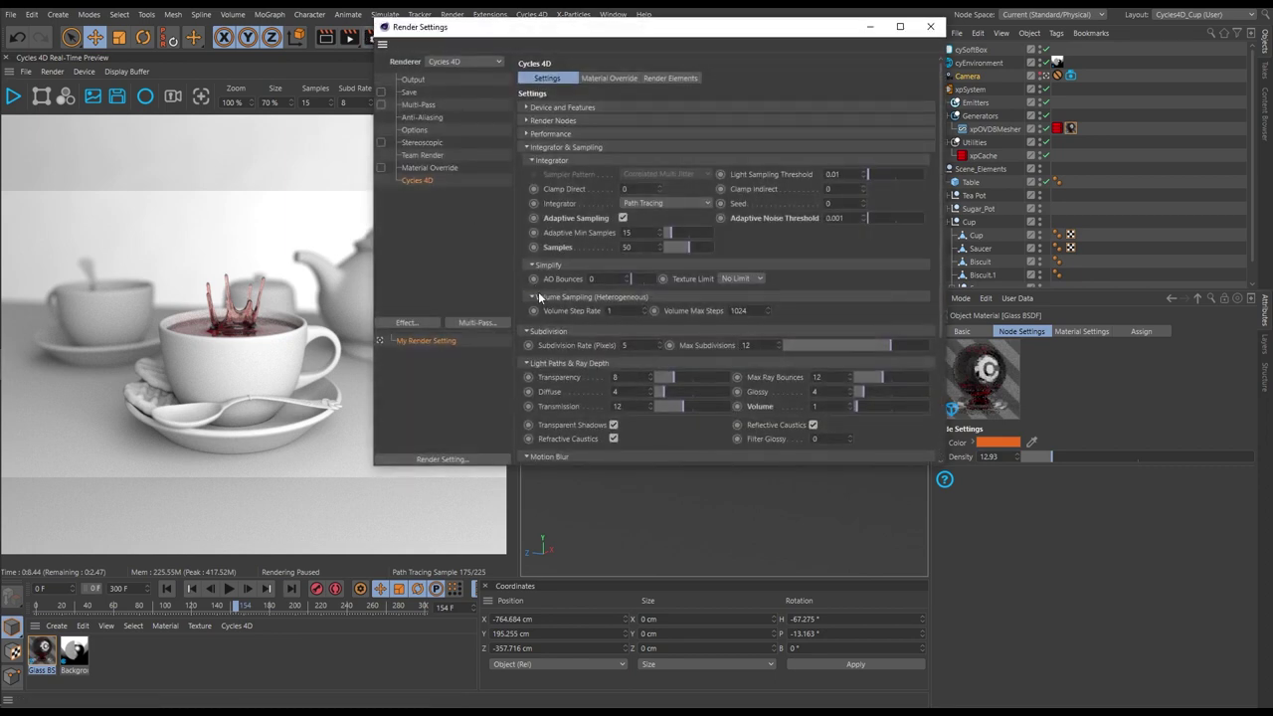
left_click(851, 218)
key("BackSpace")
type(".005")
left_click(929, 26)
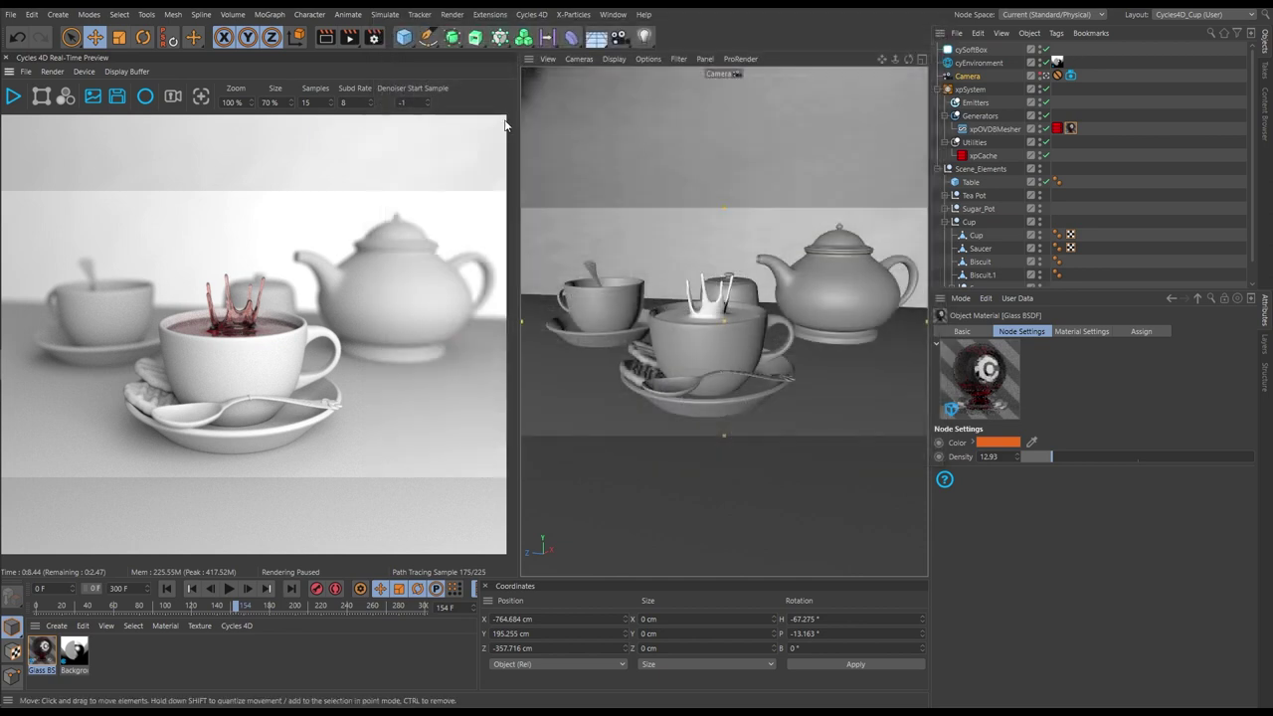
left_click(349, 37)
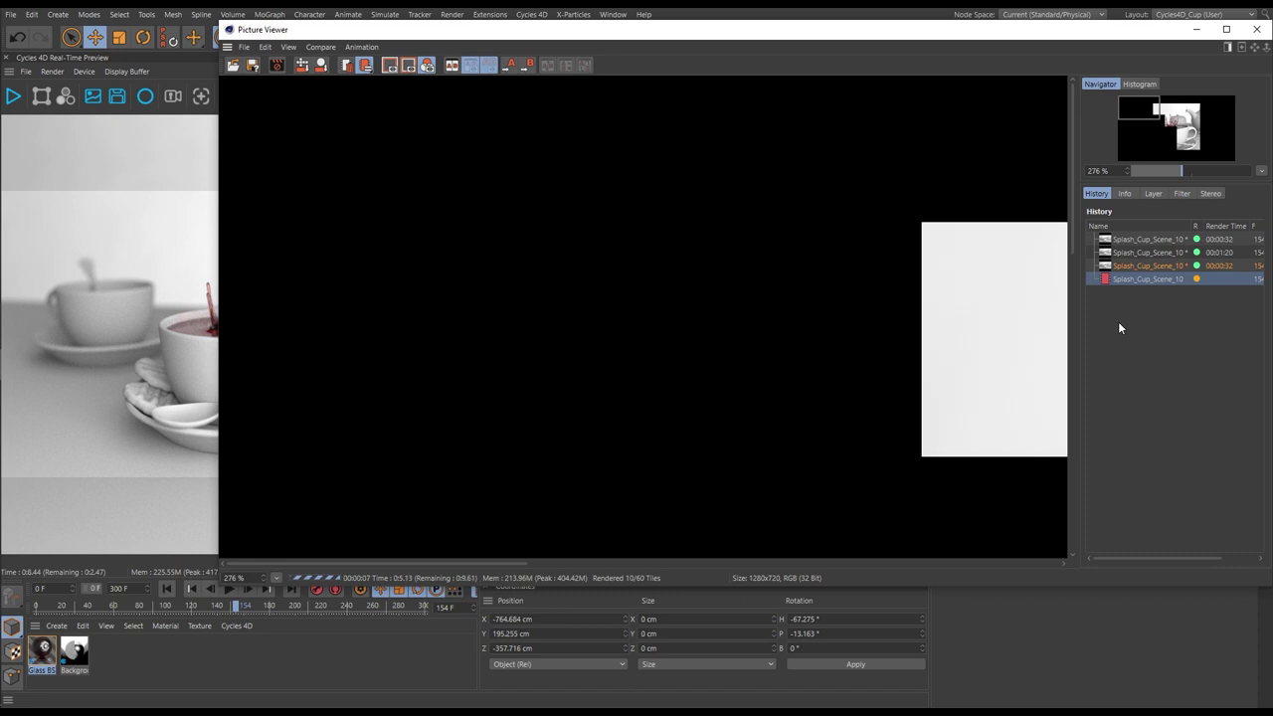
Compare the noise around the splash in the newest render with the third render in the history, at about 298% zoom.
scroll(786, 324, "down", 4)
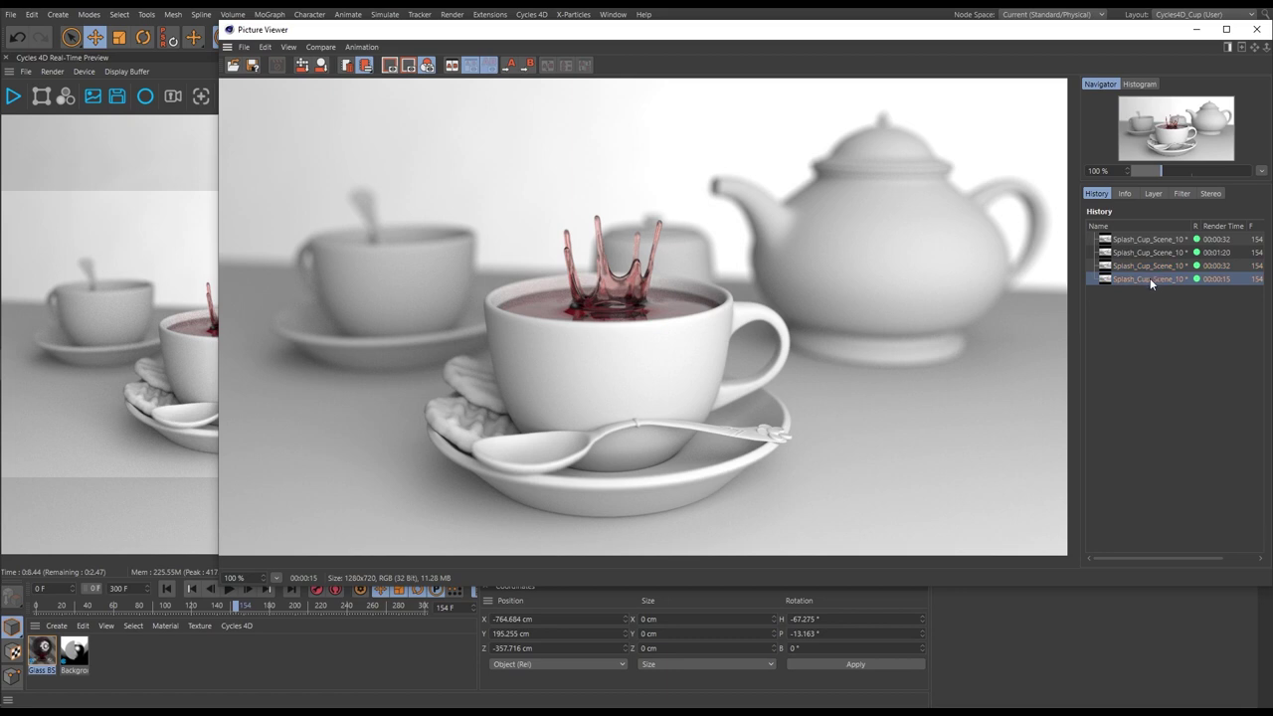
left_click_drag(1165, 168, 1183, 168)
left_click_drag(574, 328, 618, 371)
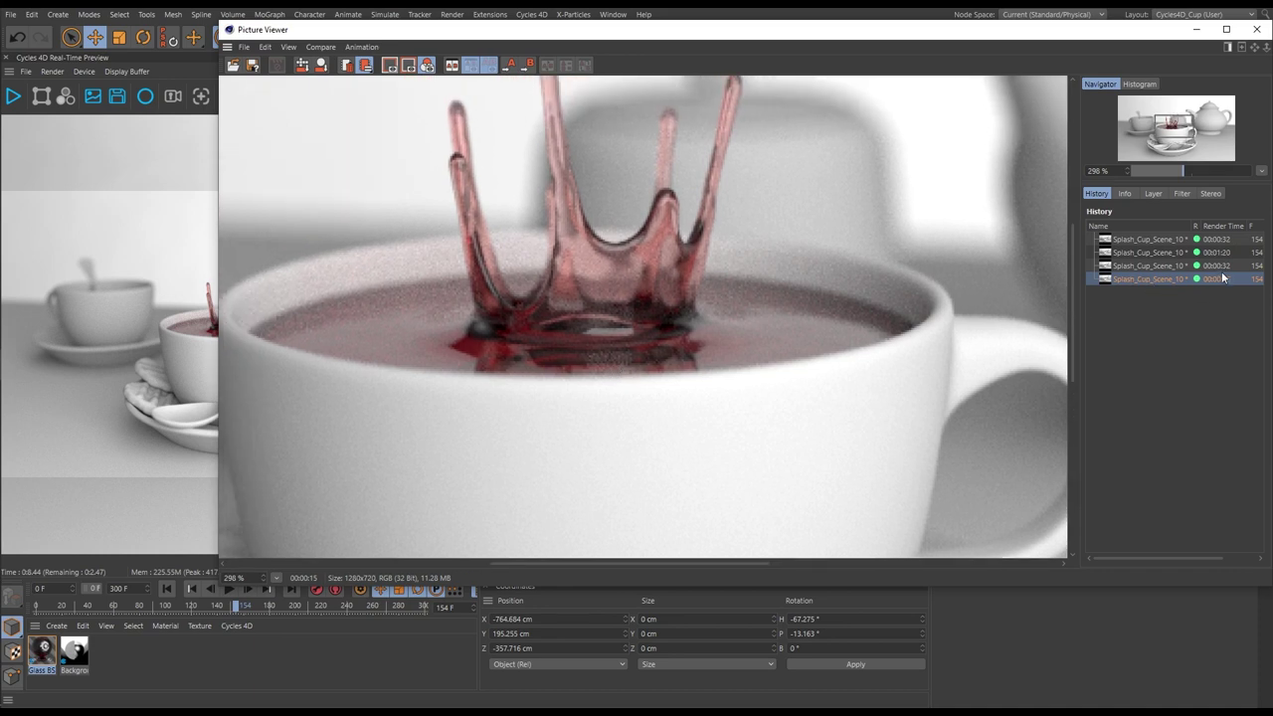
left_click(1141, 264)
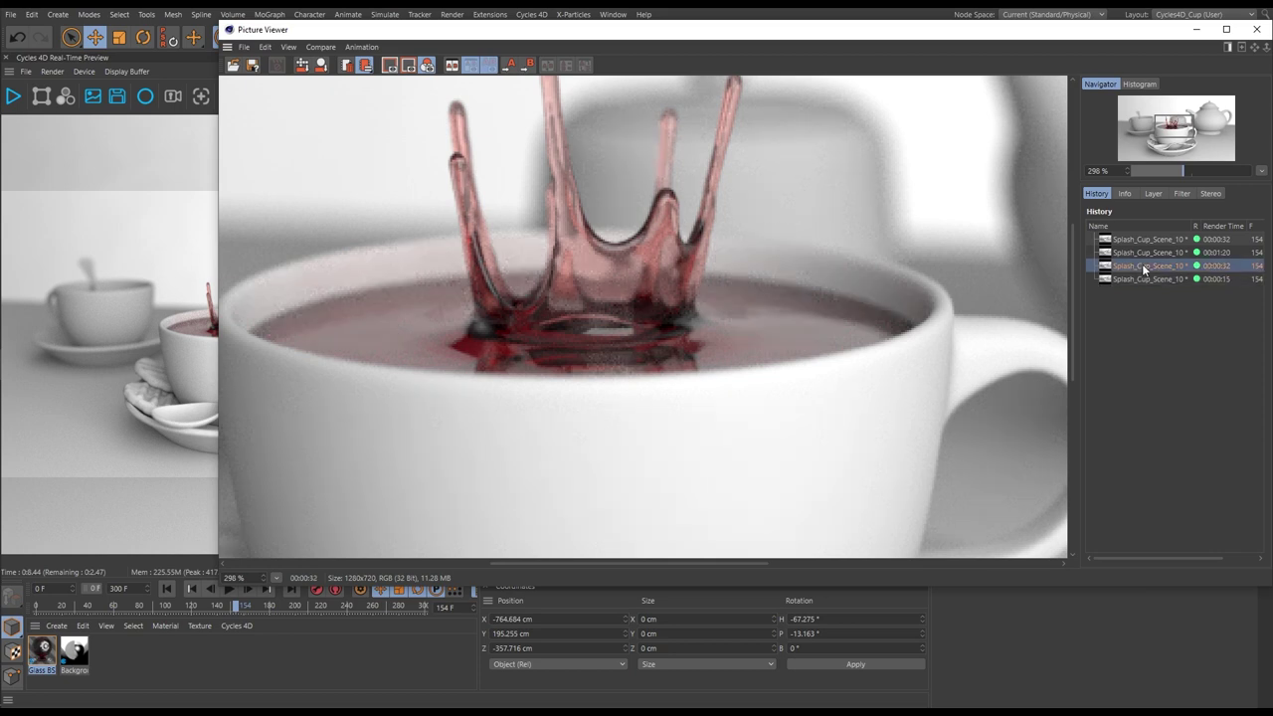
left_click(1147, 278)
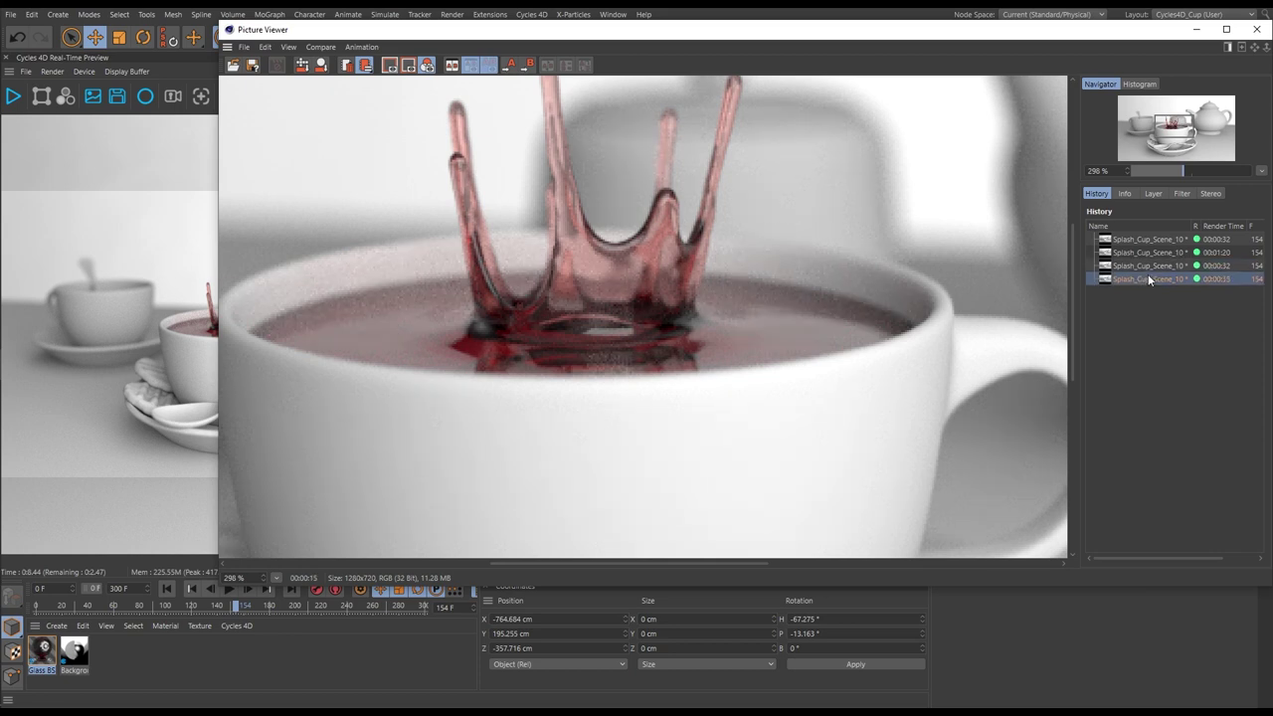
left_click(1143, 266)
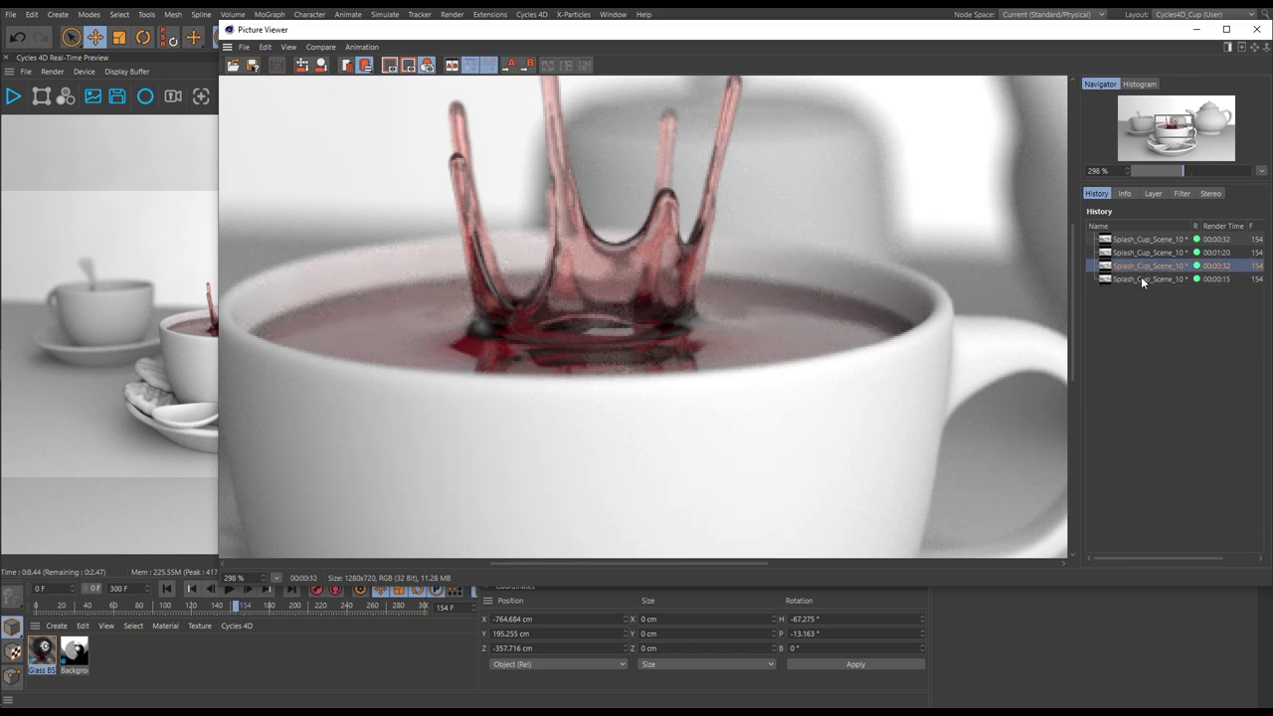
left_click(1140, 280)
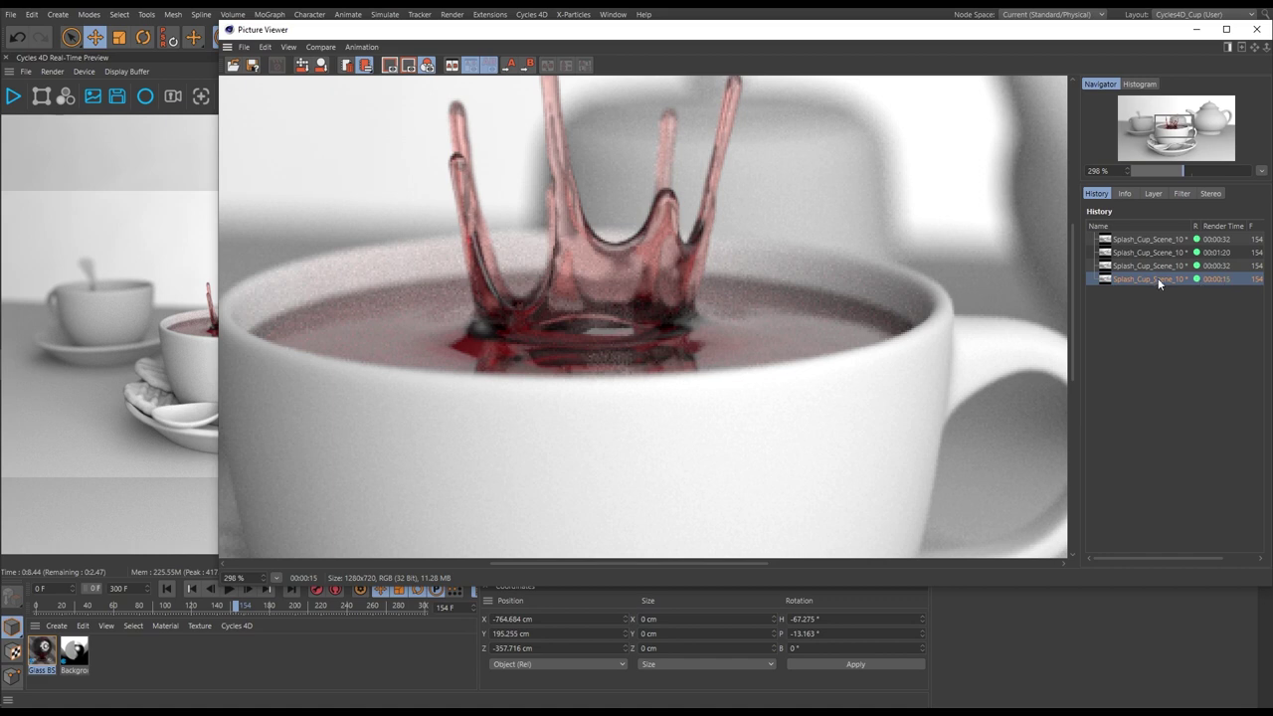
left_click(1148, 266)
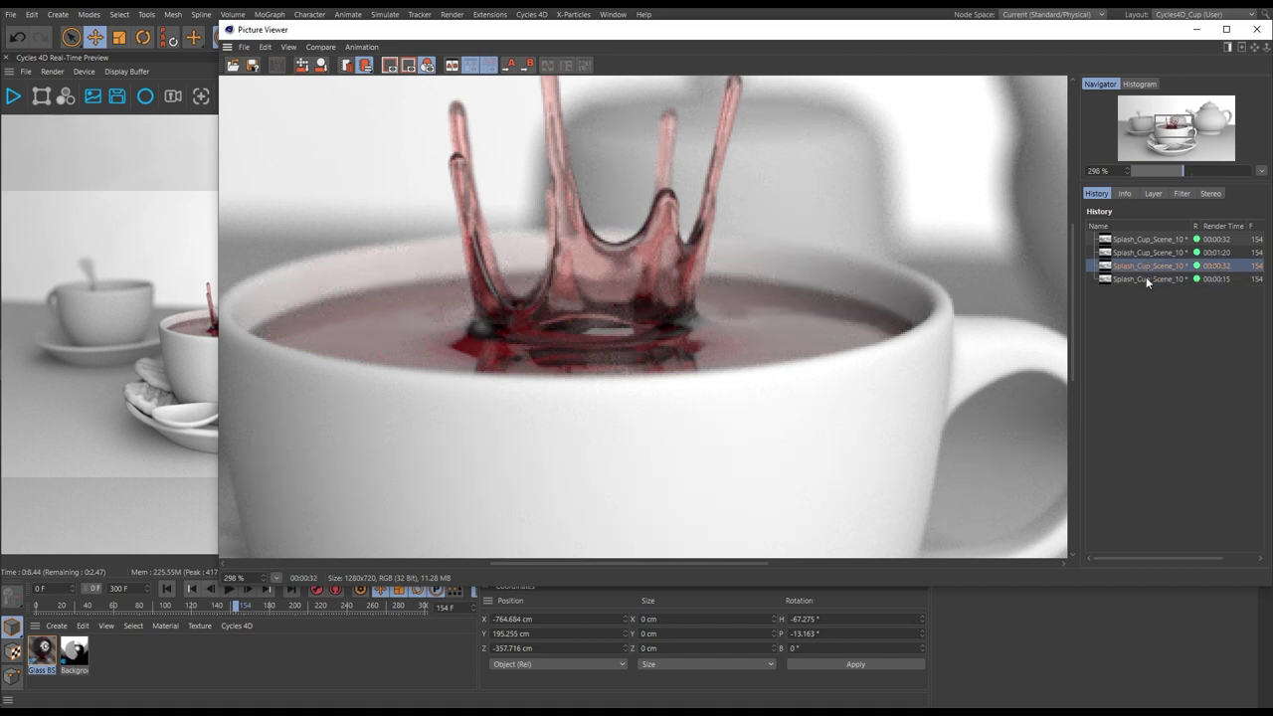
left_click(1146, 278)
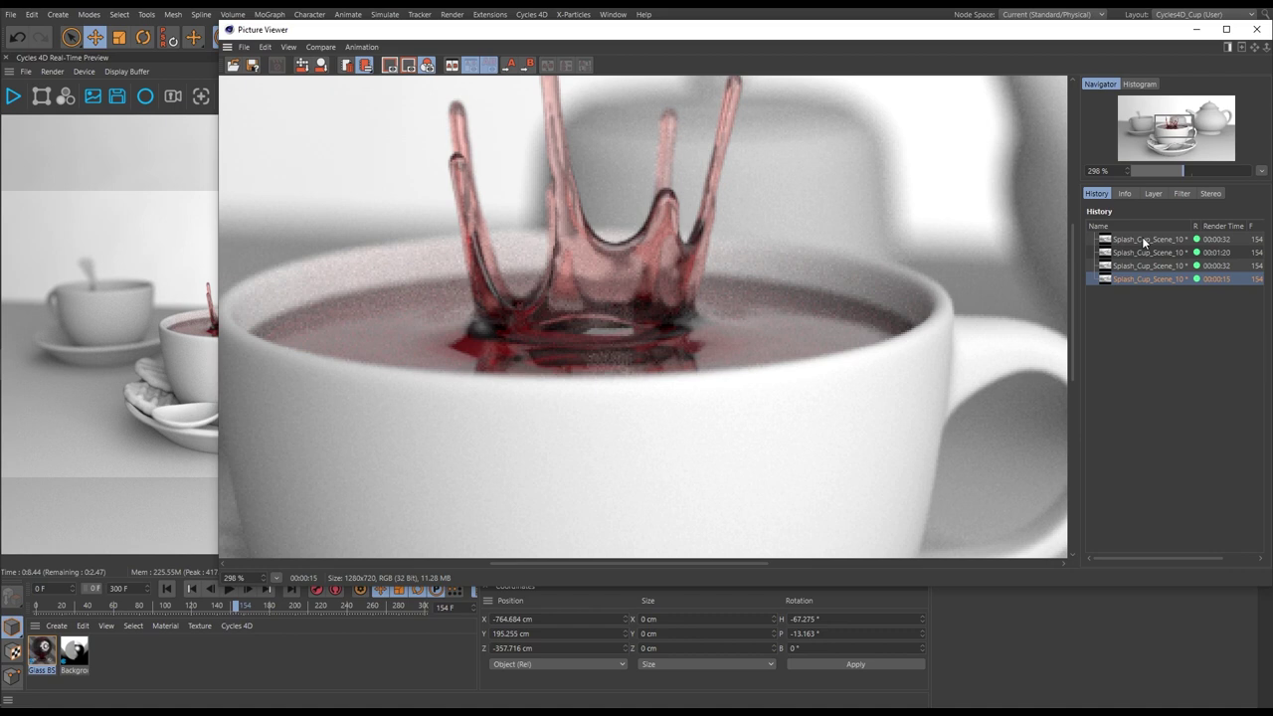
Compare the newest render with the first render in the history, and close the Picture Viewer.
left_click(1144, 243)
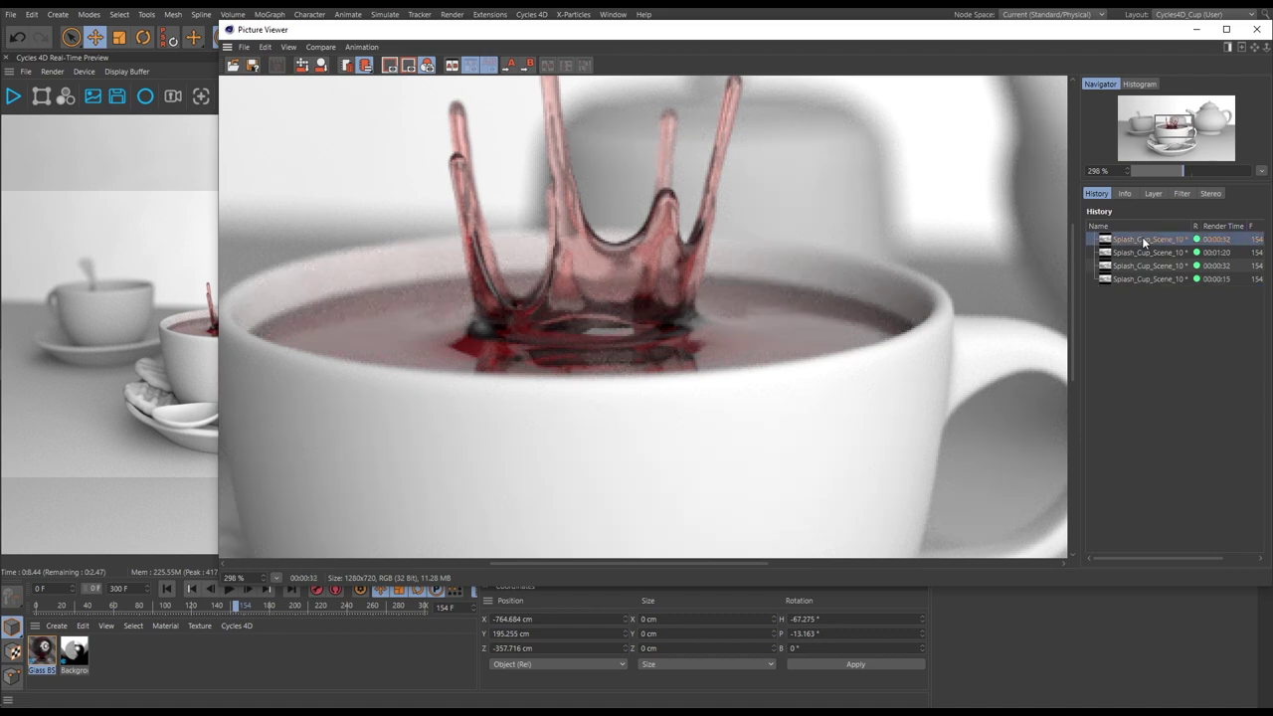
left_click(1150, 280)
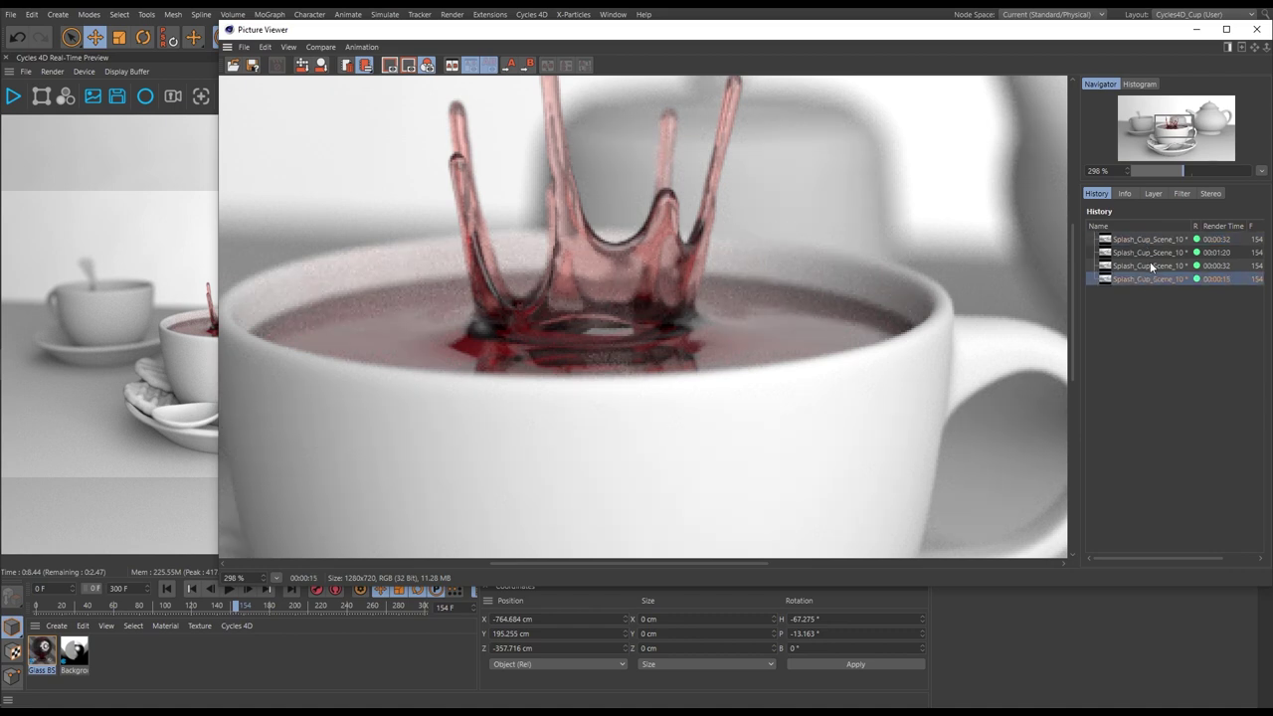
left_click(1143, 239)
left_click(1141, 278)
left_click(1256, 29)
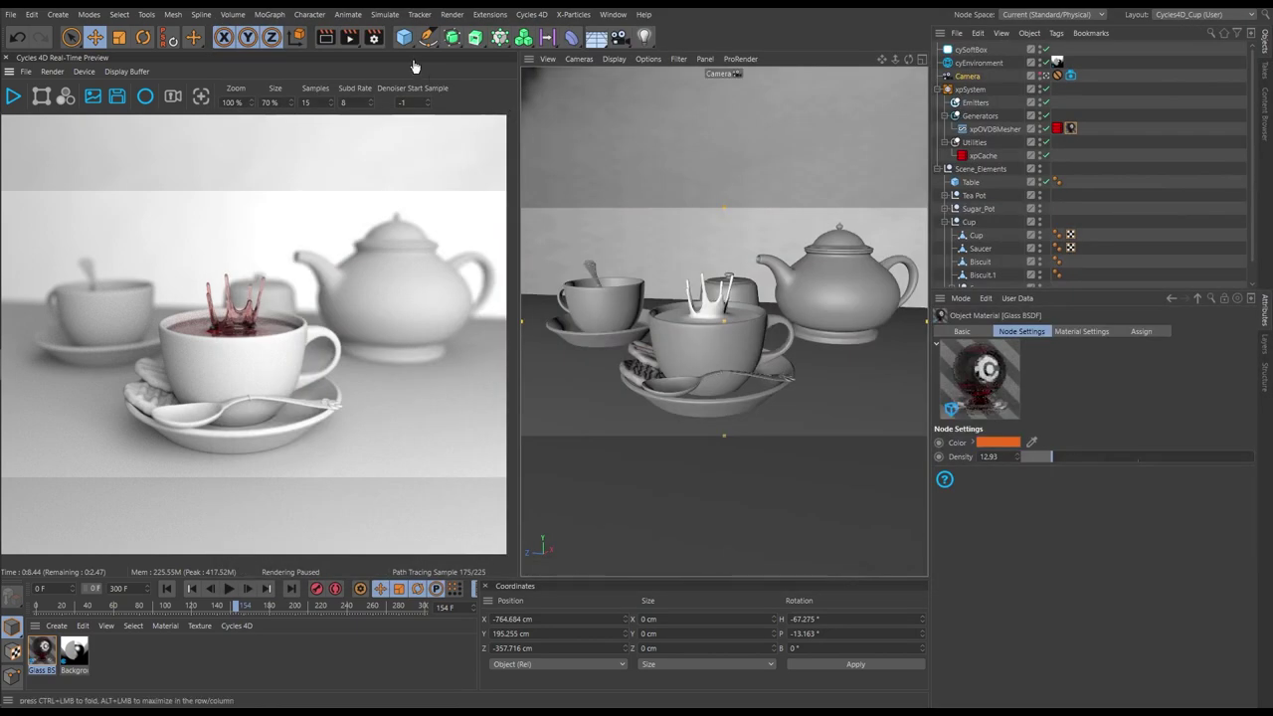
Set the output frame range to All Frames, and change its start frame to 65.
left_click(375, 38)
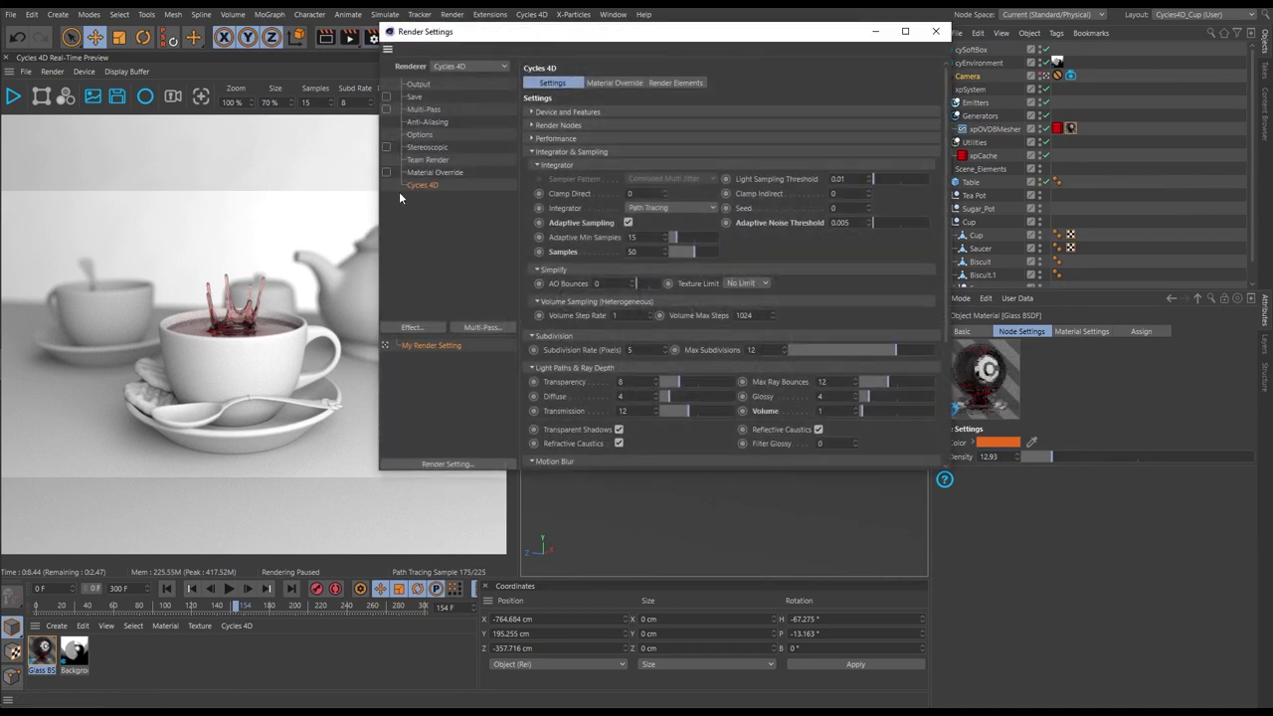
double_click(846, 223)
left_click(423, 86)
left_click(625, 247)
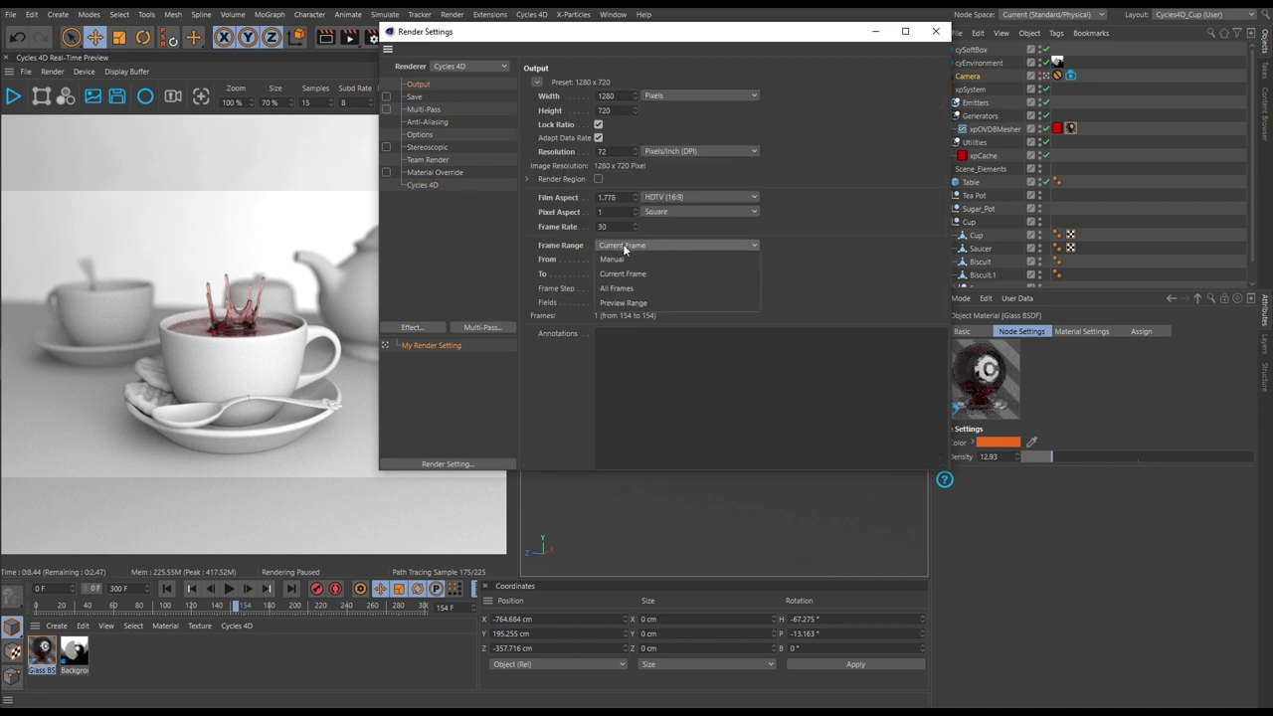
left_click(621, 287)
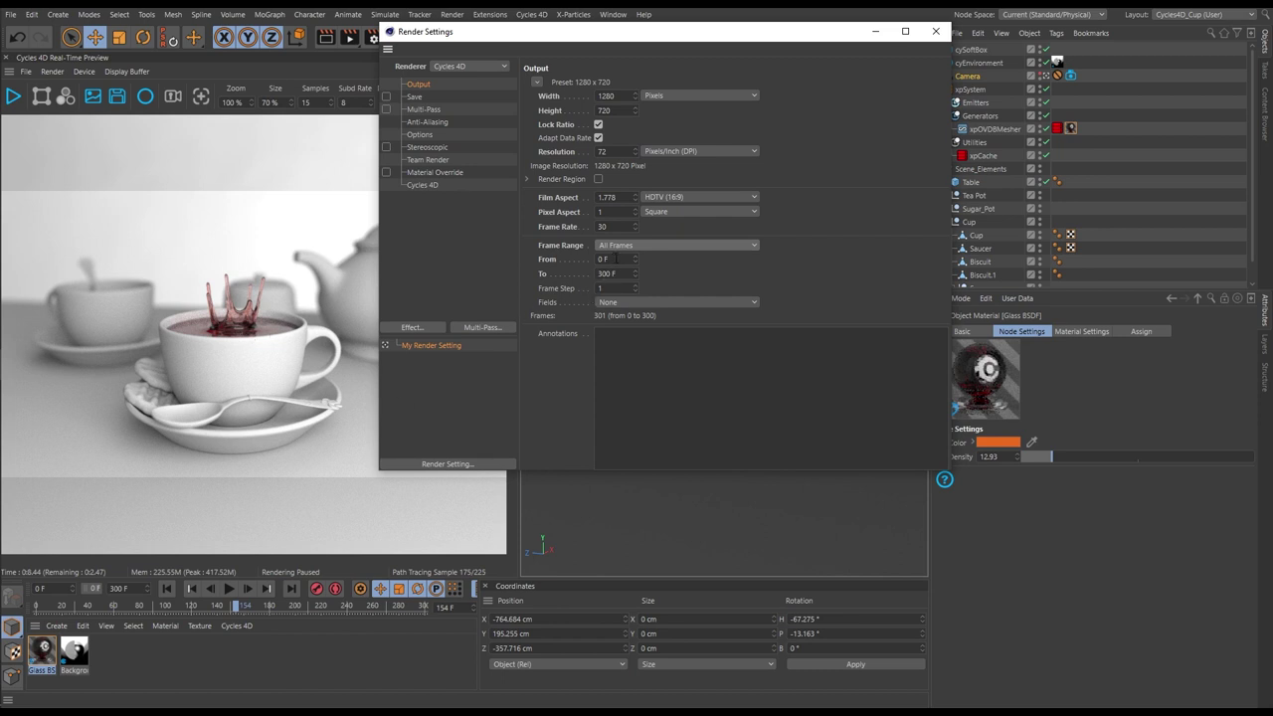
left_click(620, 259)
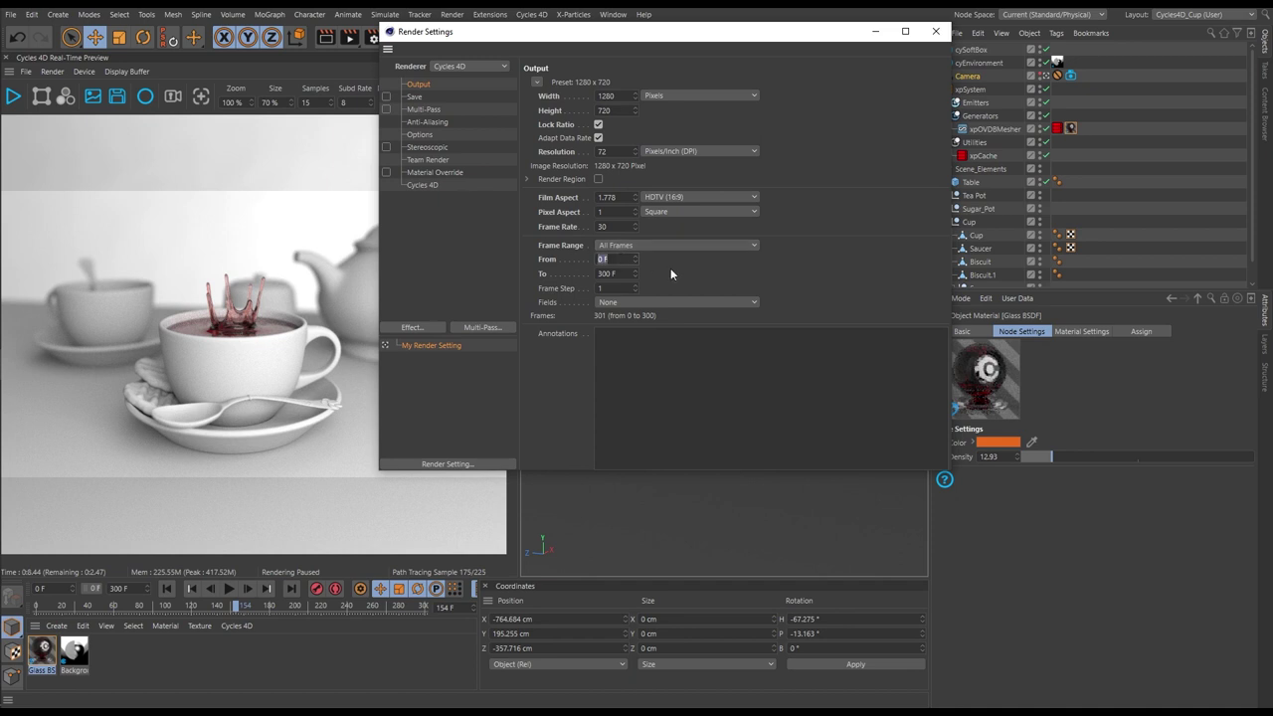
type("65")
key("Return")
left_click(934, 31)
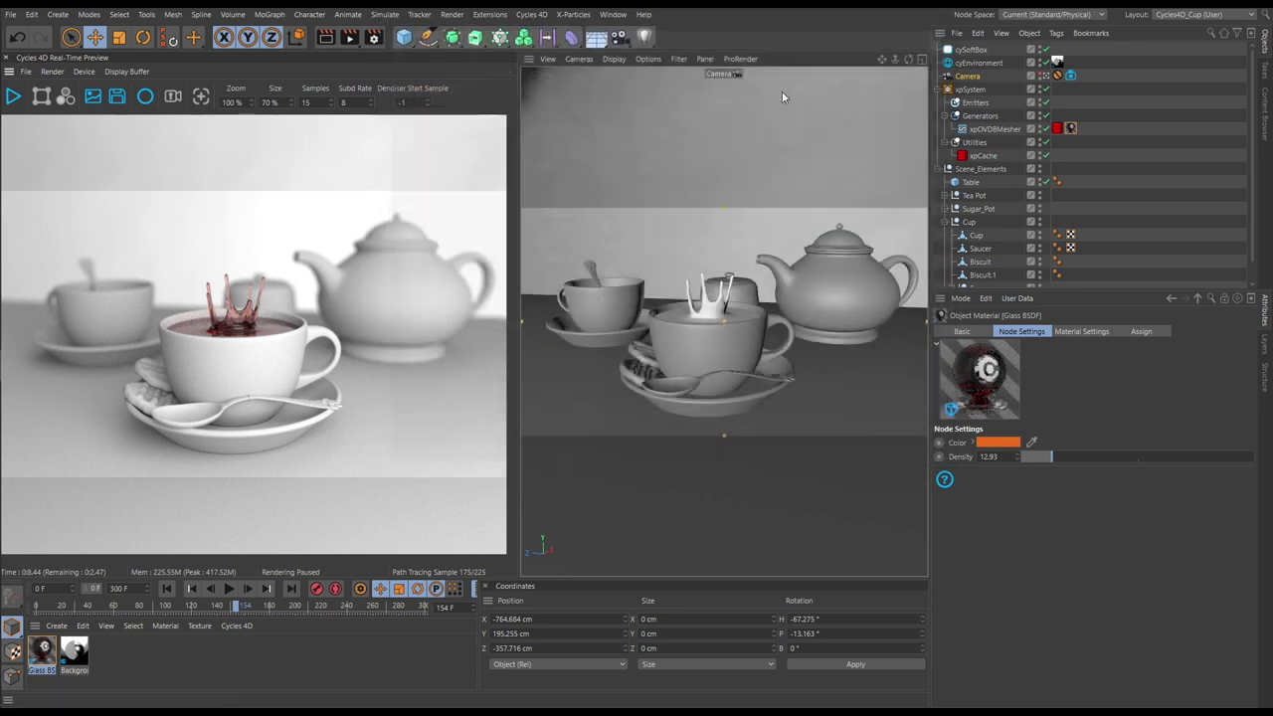
Render the animation from frame 65 to 300 to the Picture Viewer, and review the splash by playing it and scrubbing to frame 188.
left_click(350, 37)
left_click(672, 401)
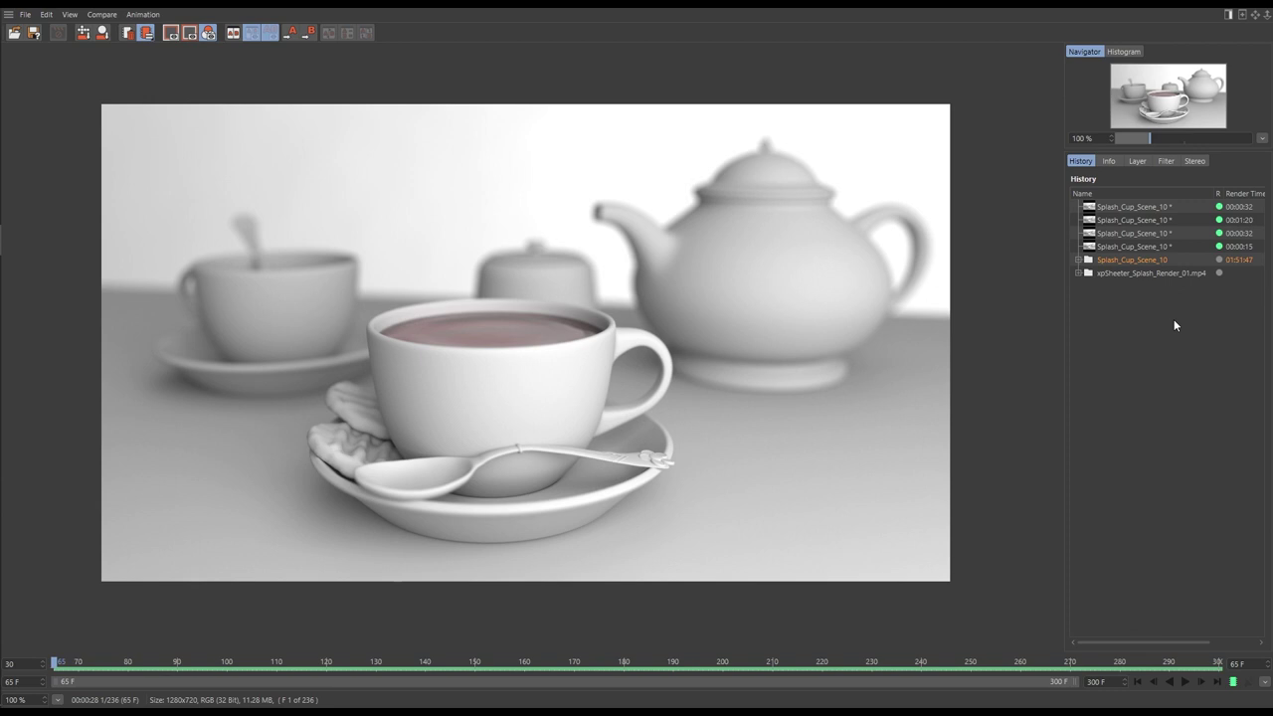
key("space")
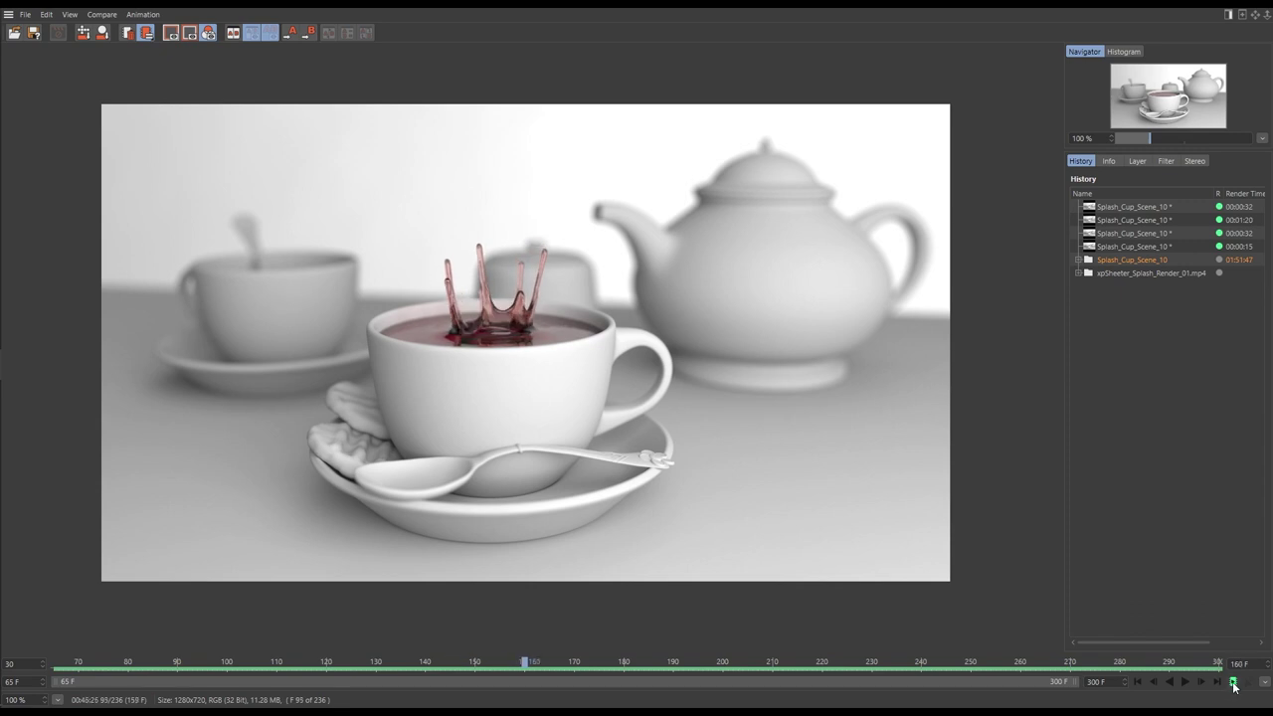
left_click(1184, 681)
left_click_drag(560, 666, 667, 668)
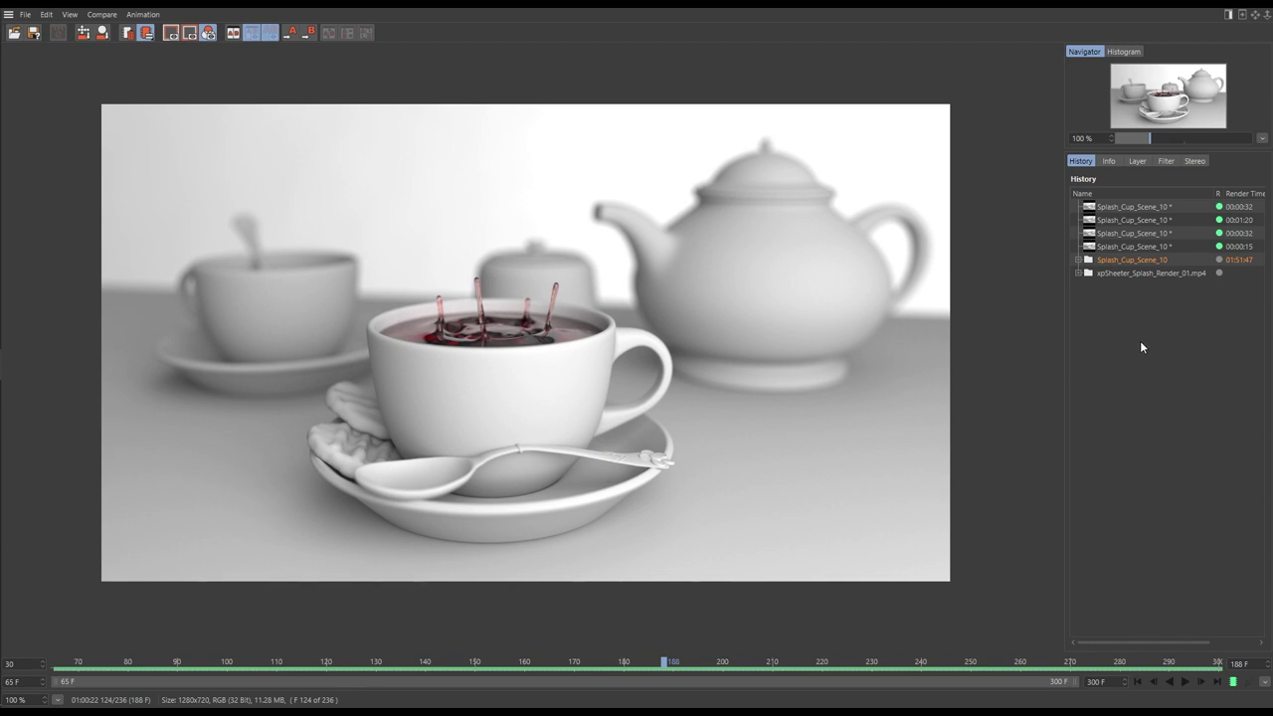
Display the xpSheeter_Splash_Render_01.mp4 clip from the render history and play it from frame 0 to examine the fully textured cup splash.
left_click(1144, 273)
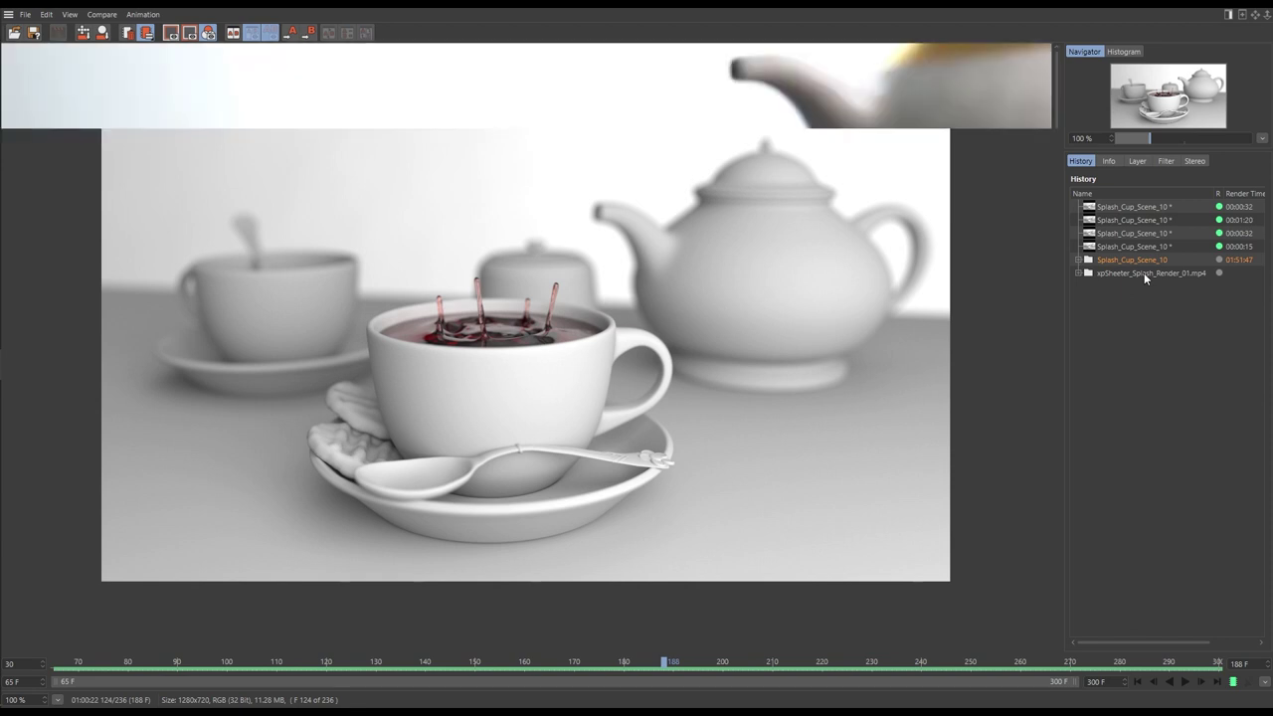
left_click_drag(169, 661, 3, 663)
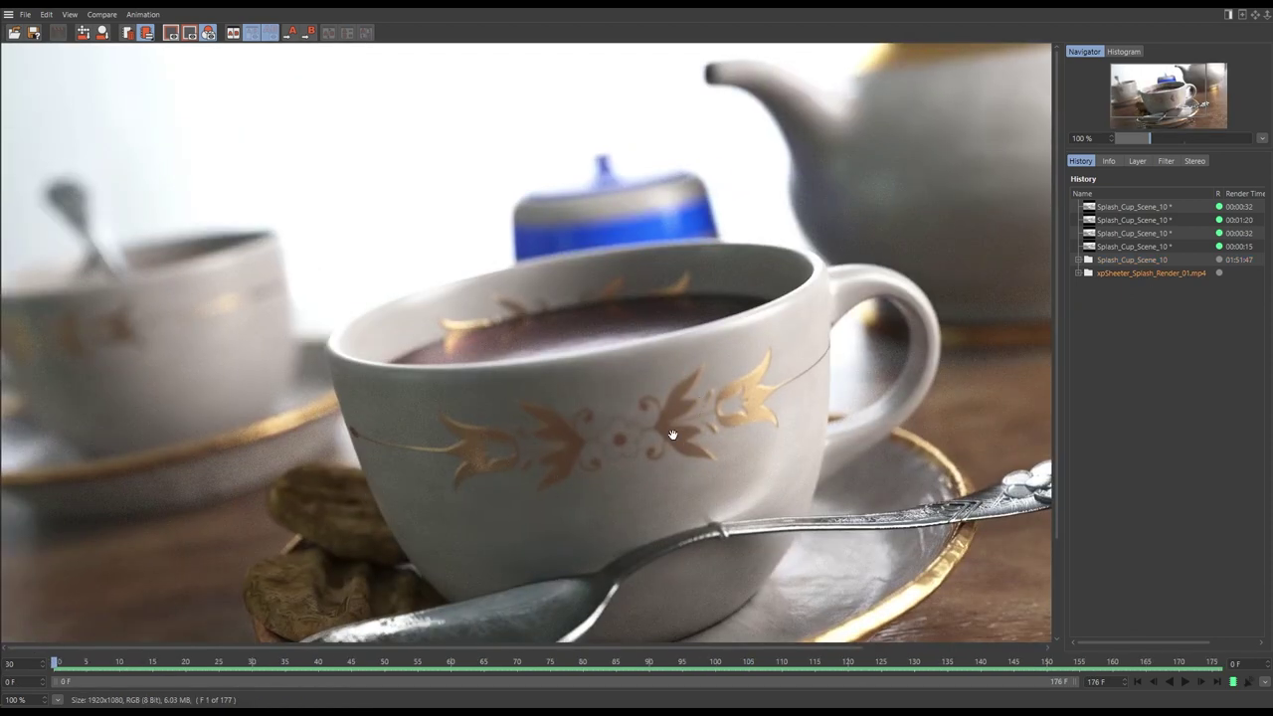
scroll(658, 393, "down", 2)
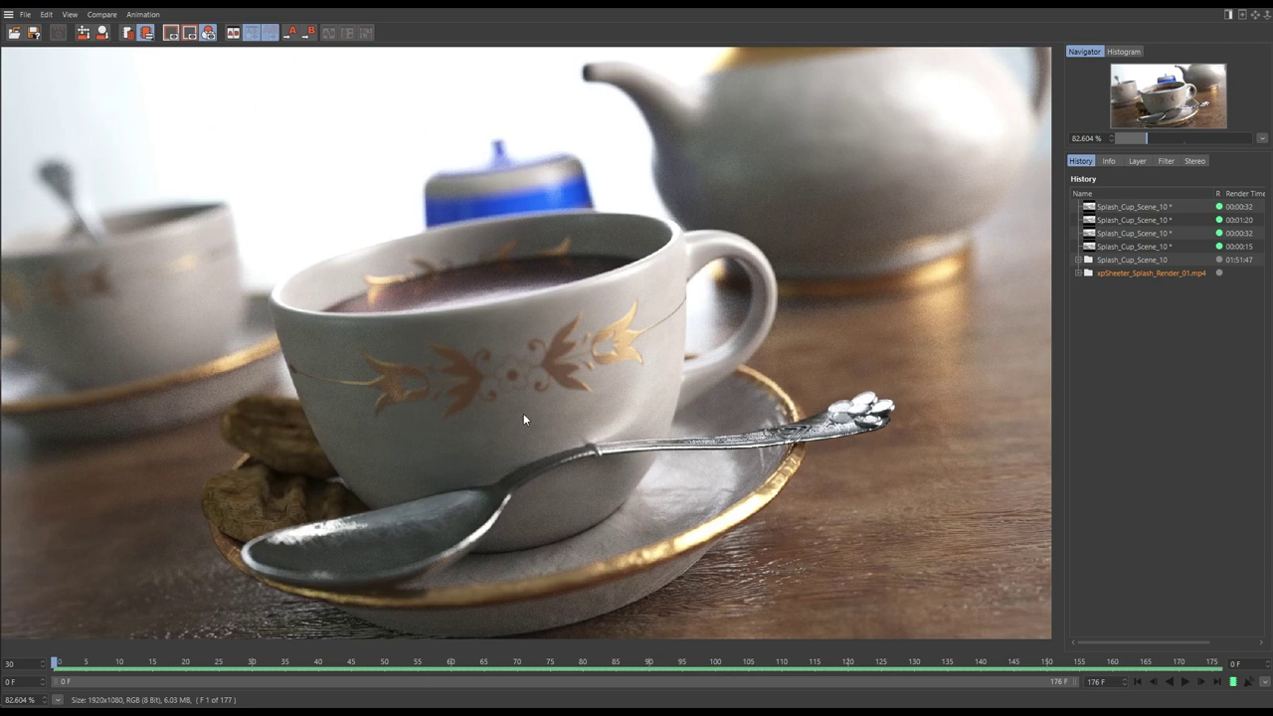
left_click(1235, 683)
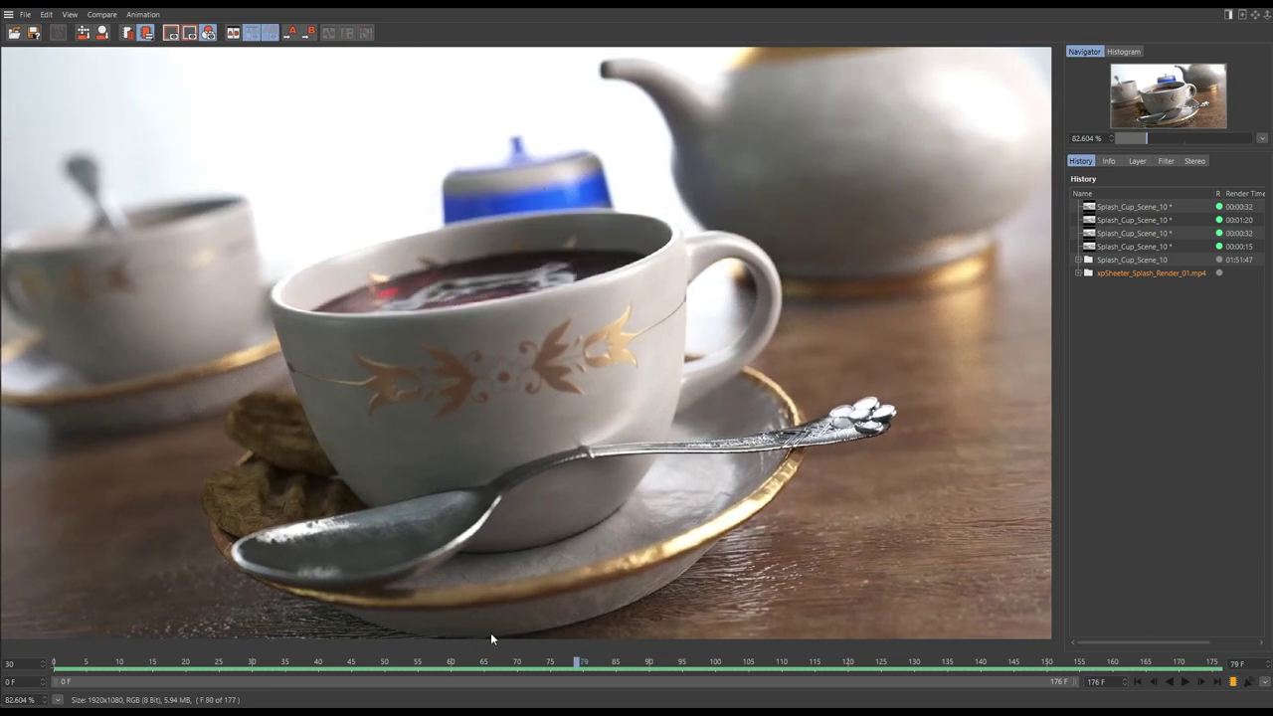